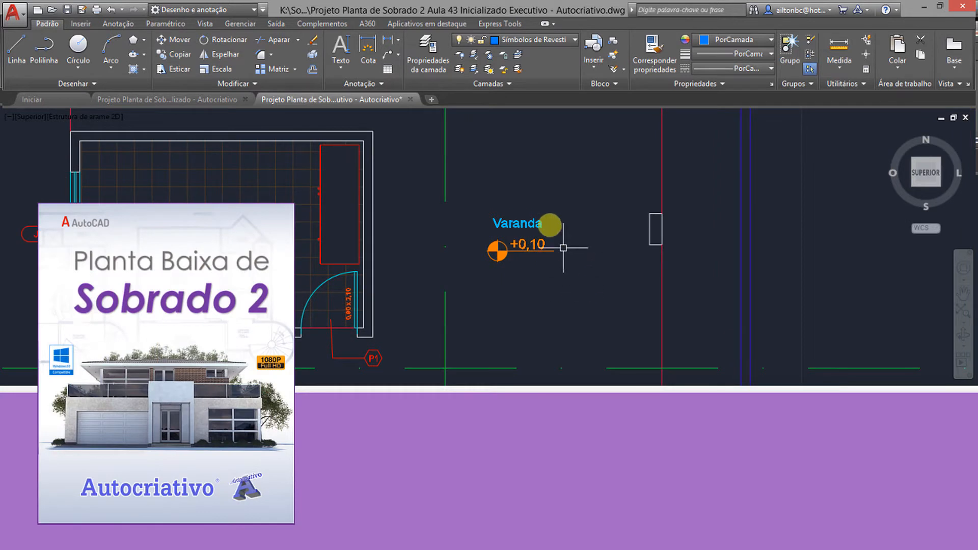
Step: Examine the ground floor plan from the Varanda up to the Edícula, and the available dimension types
{"action": "mouse_move", "coordinate": [550, 223]}
{"action": "middle_mouse_down"}
{"action": "mouse_move", "coordinate": [544, 199]}
{"action": "mouse_move", "coordinate": [550, 329]}
{"action": "middle_mouse_up"}
{"action": "scroll", "coordinate": [540, 296], "scroll_direction": "down", "scroll_amount": 2}
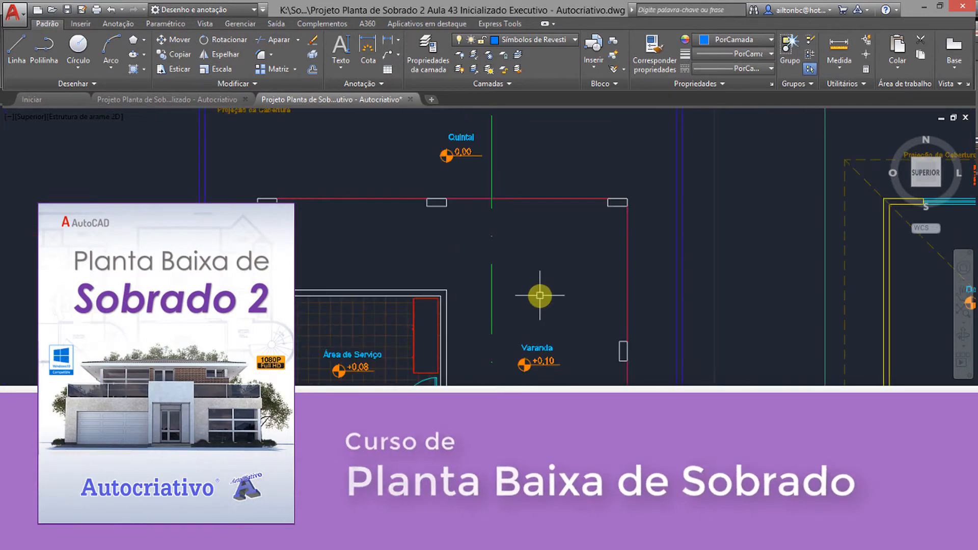
{"action": "middle_click_drag", "start_coordinate": [535, 279], "coordinate": [540, 373]}
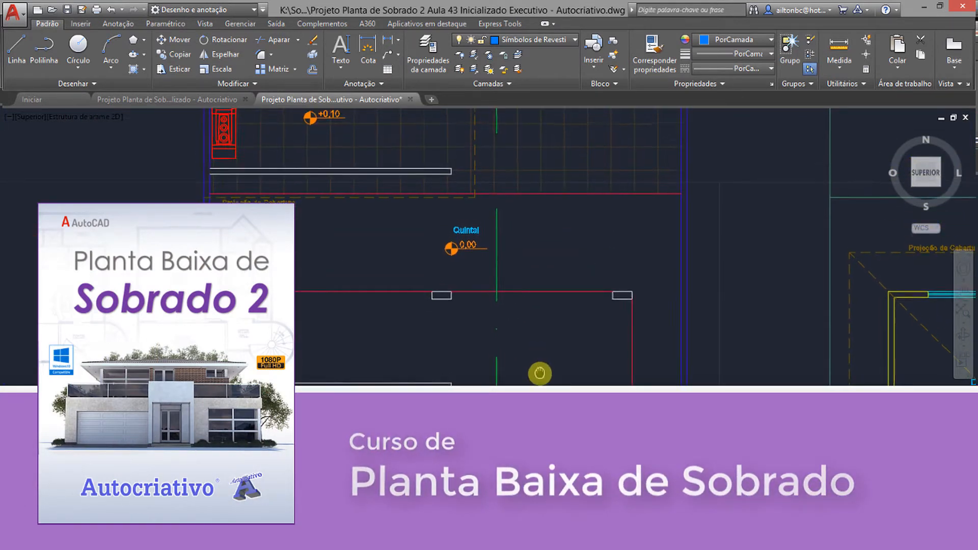
{"action": "middle_click_drag", "start_coordinate": [548, 238], "coordinate": [513, 350]}
{"action": "scroll", "coordinate": [589, 335], "scroll_direction": "down", "scroll_amount": 2}
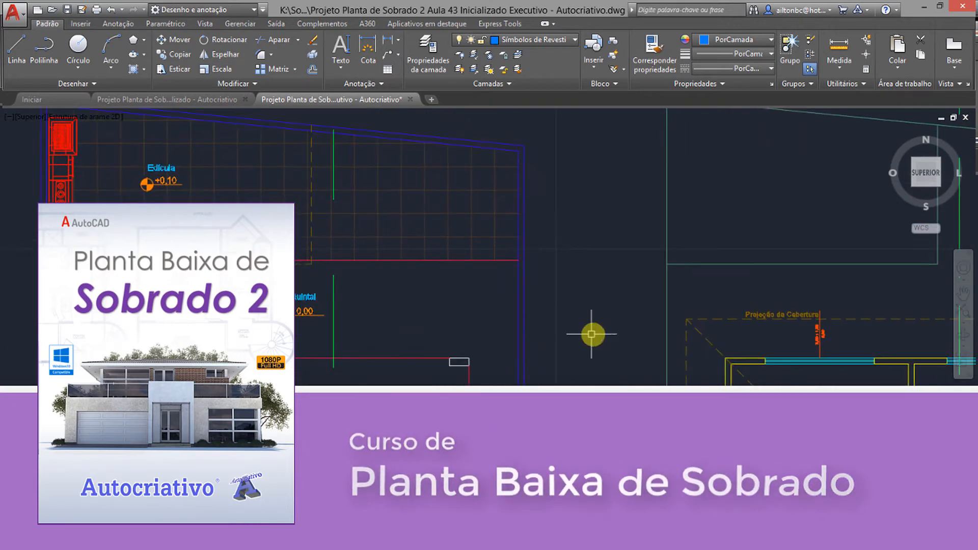
{"action": "middle_click_drag", "start_coordinate": [589, 334], "coordinate": [773, 271]}
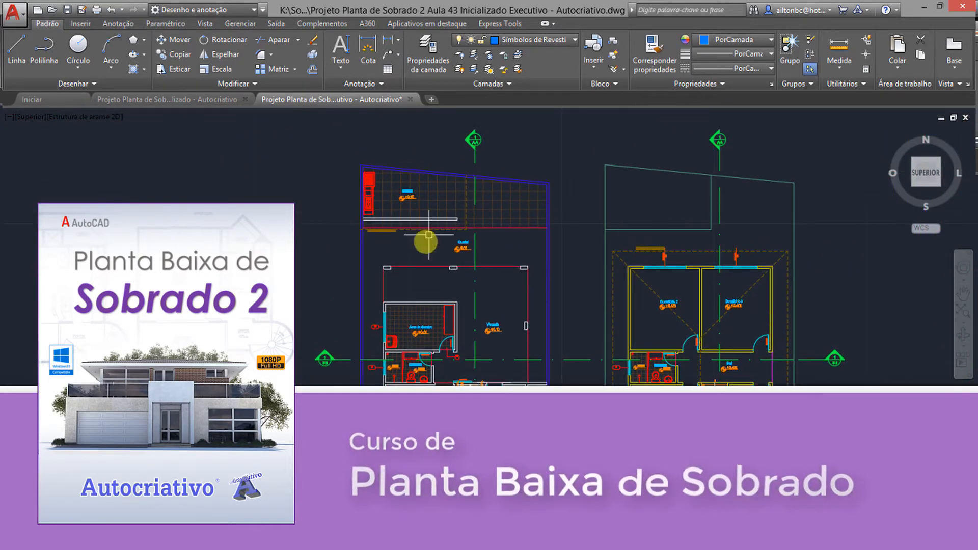
{"action": "scroll", "coordinate": [428, 241], "scroll_direction": "up", "scroll_amount": 2}
{"action": "middle_click_drag", "start_coordinate": [427, 253], "coordinate": [484, 381]}
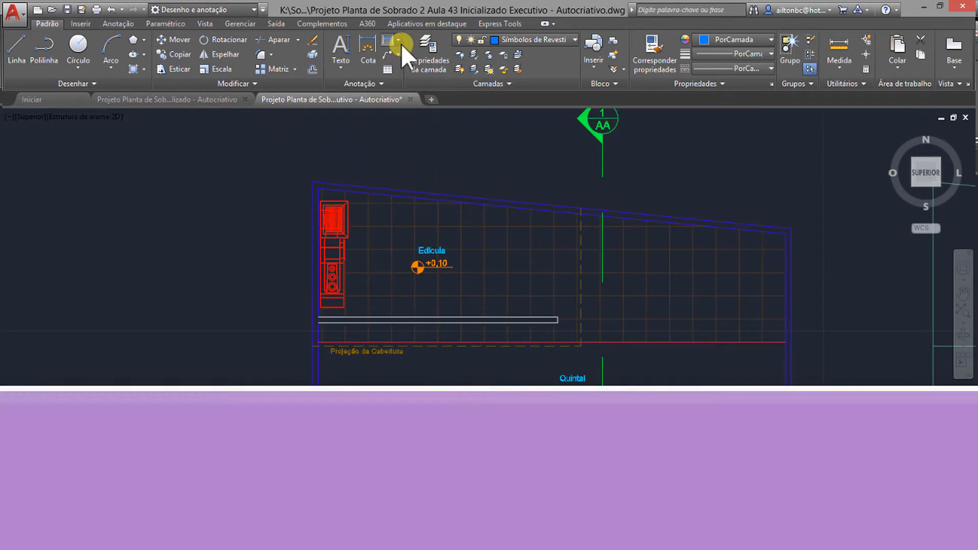
{"action": "left_click", "coordinate": [399, 41]}
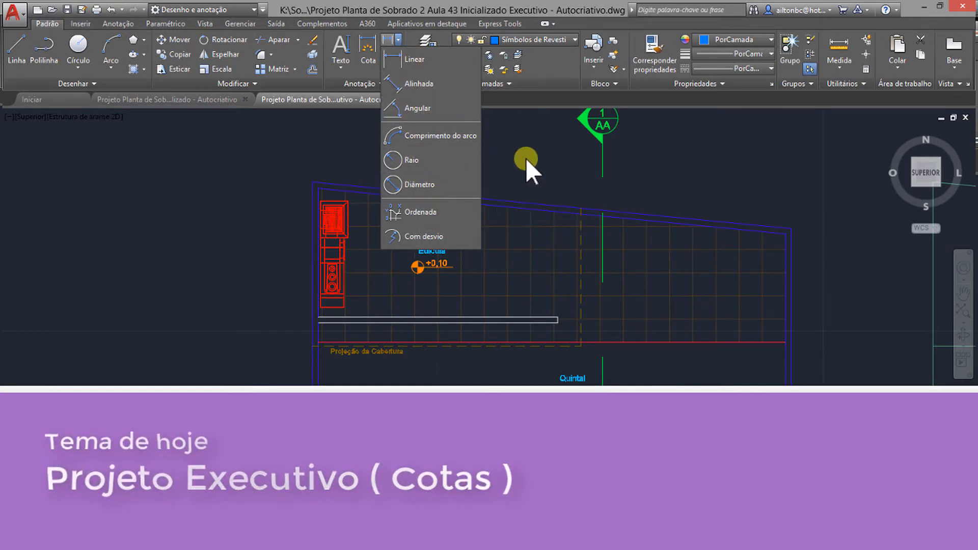
Step: Make the Cotas layer current and set its colour to index 130
{"action": "left_click", "coordinate": [429, 65]}
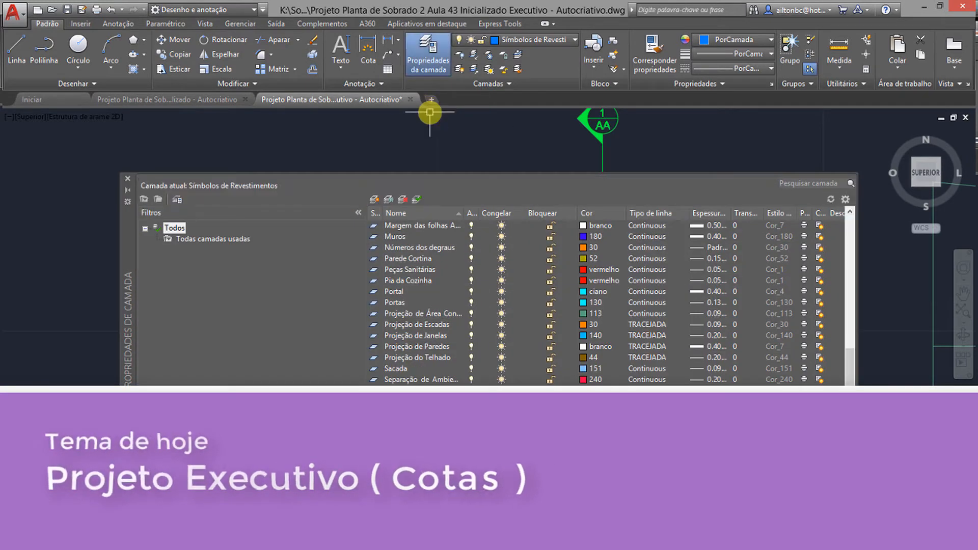
{"action": "left_click_drag", "start_coordinate": [846, 366], "coordinate": [847, 229]}
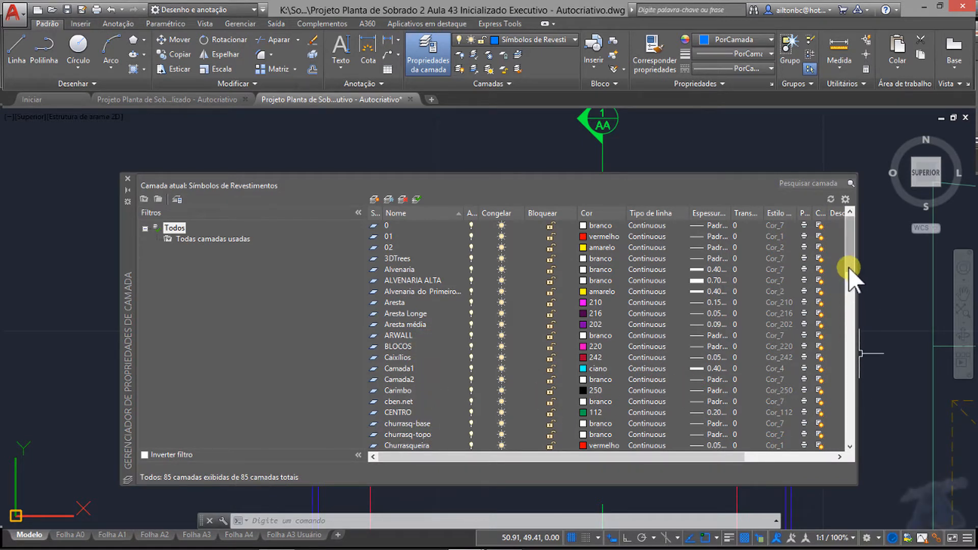
{"action": "left_click_drag", "start_coordinate": [850, 269], "coordinate": [850, 279]}
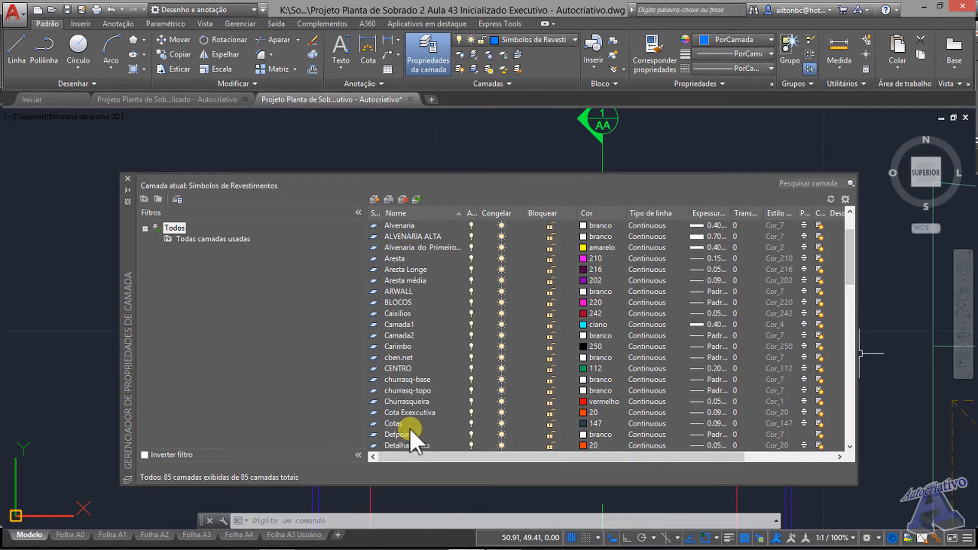
{"action": "double_click", "coordinate": [397, 424]}
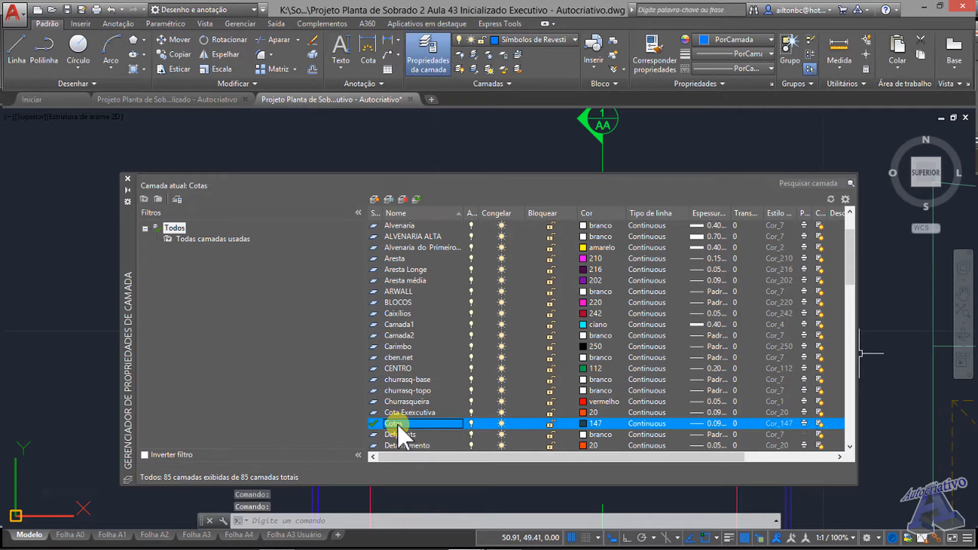
{"action": "left_click", "coordinate": [582, 422]}
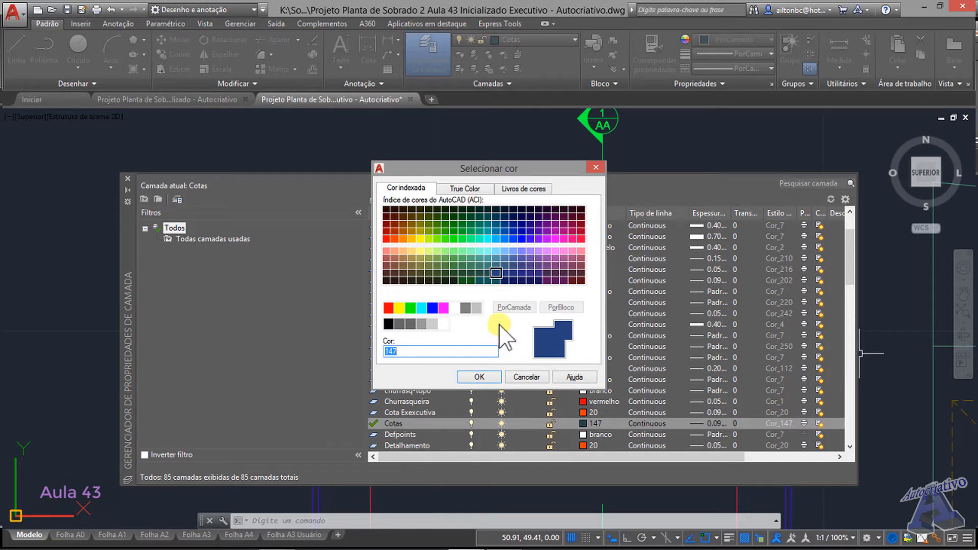
{"action": "left_click", "coordinate": [487, 239]}
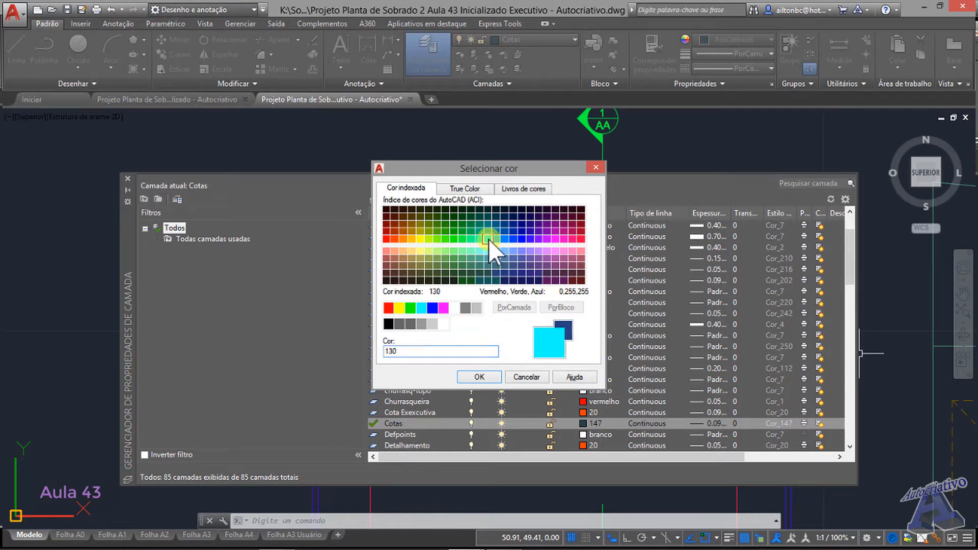
{"action": "left_click", "coordinate": [481, 376]}
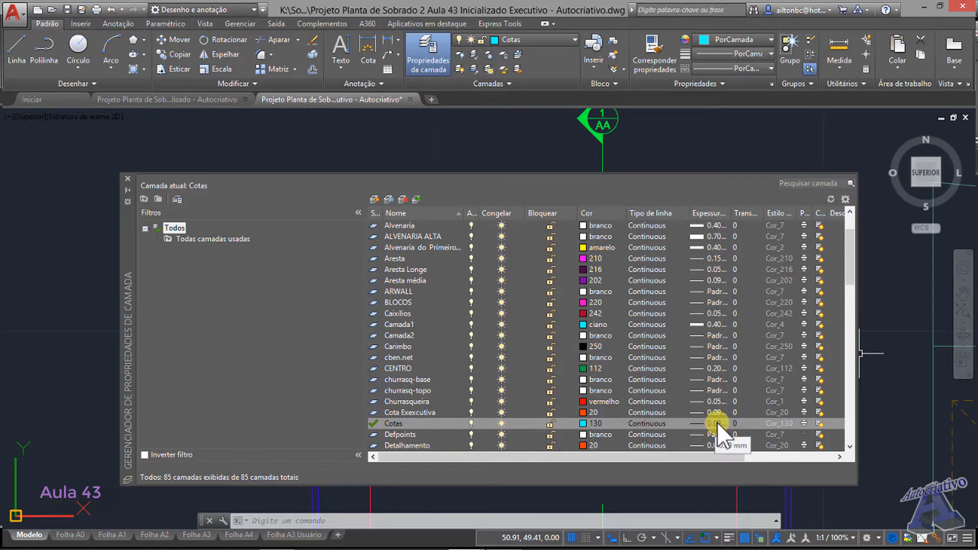
{"action": "left_click", "coordinate": [127, 179]}
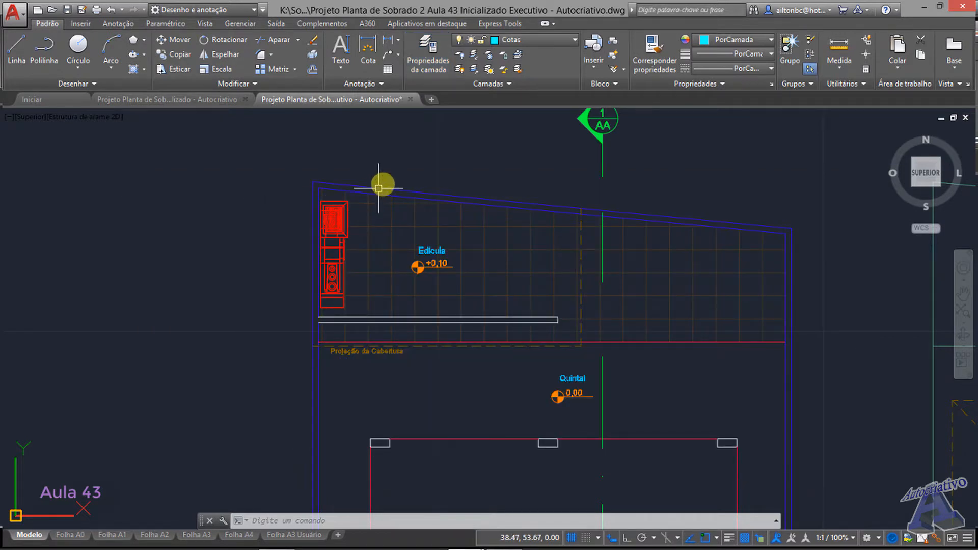
Step: Set Cotas 1-50 Executiva as the current dimension style
{"action": "left_click", "coordinate": [364, 82]}
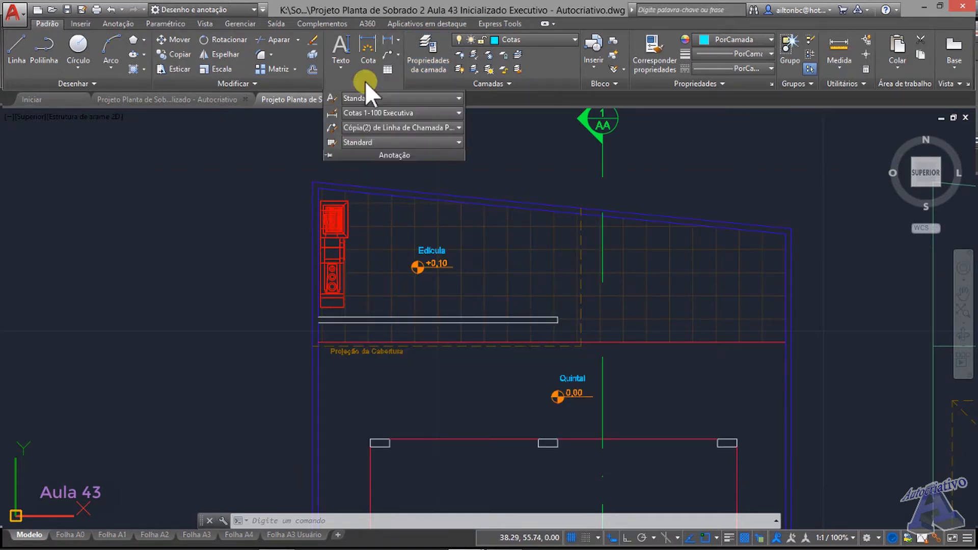
{"action": "left_click", "coordinate": [334, 114]}
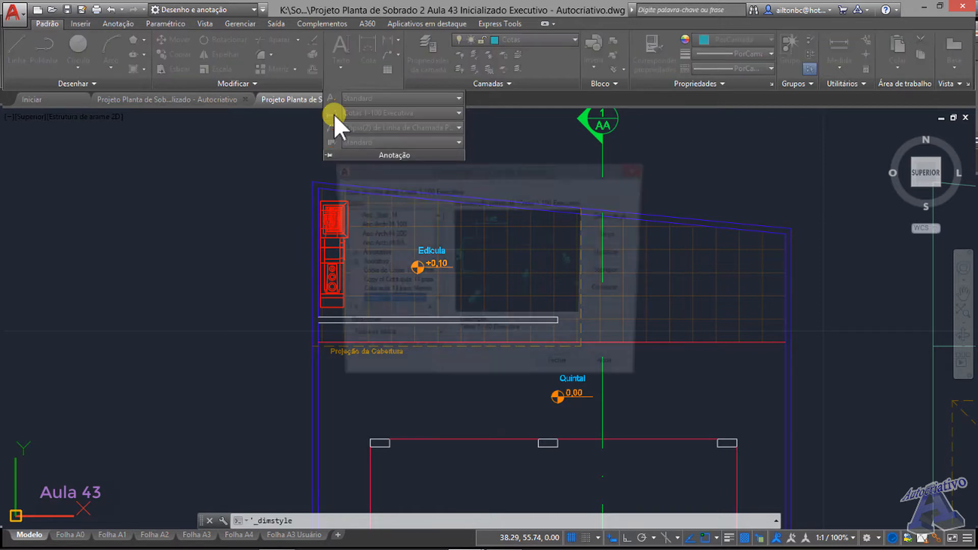
{"action": "left_click_drag", "start_coordinate": [433, 240], "coordinate": [432, 262]}
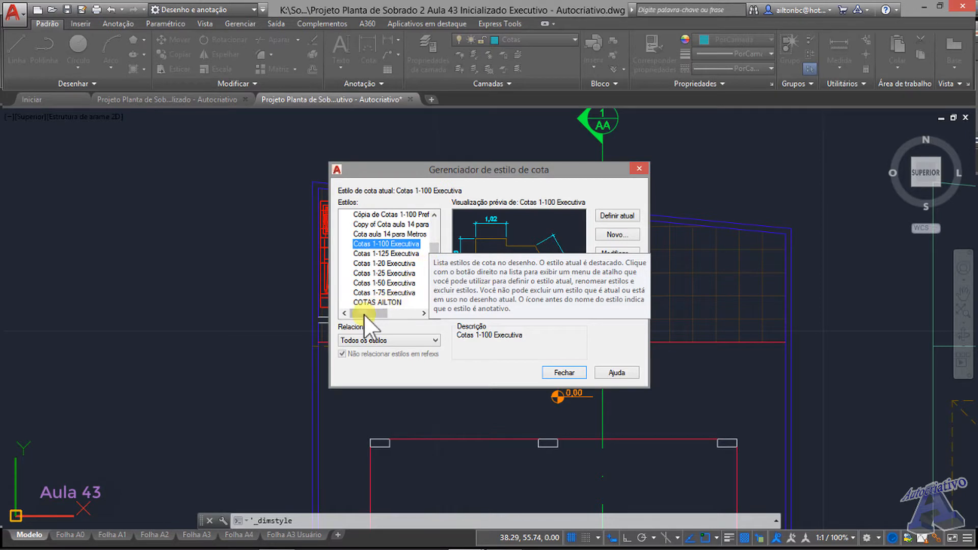
{"action": "mouse_move", "coordinate": [364, 314]}
{"action": "left_mouse_down"}
{"action": "mouse_move", "coordinate": [377, 313]}
{"action": "mouse_move", "coordinate": [358, 313]}
{"action": "left_mouse_up"}
{"action": "left_click_drag", "start_coordinate": [432, 246], "coordinate": [434, 238]}
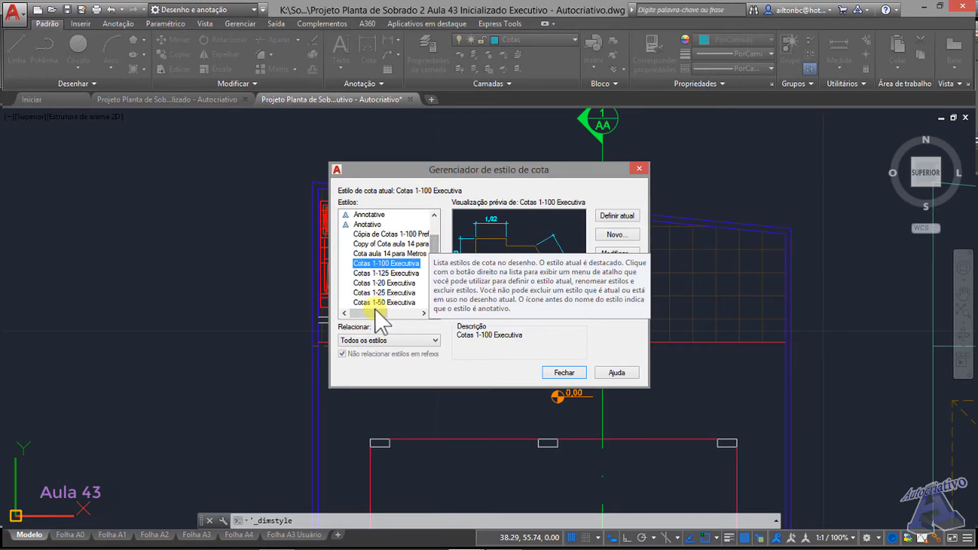
{"action": "mouse_move", "coordinate": [376, 312]}
{"action": "left_mouse_down"}
{"action": "mouse_move", "coordinate": [399, 313]}
{"action": "mouse_move", "coordinate": [368, 313]}
{"action": "left_mouse_up"}
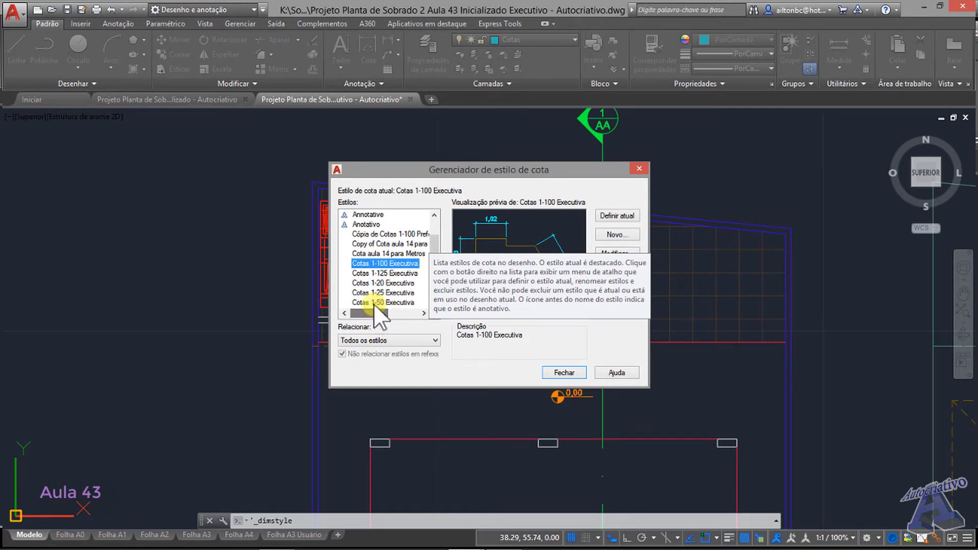
{"action": "left_click", "coordinate": [393, 302]}
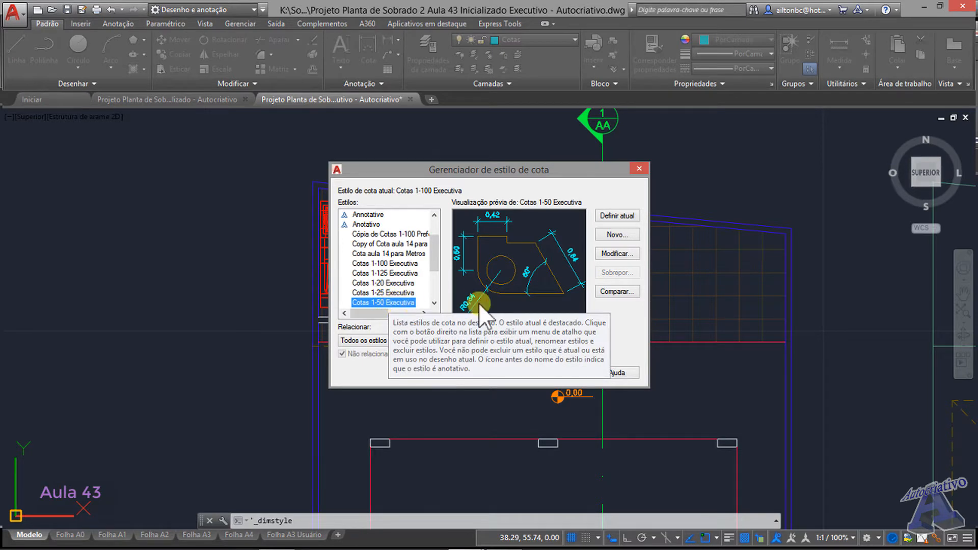
{"action": "left_click", "coordinate": [617, 216]}
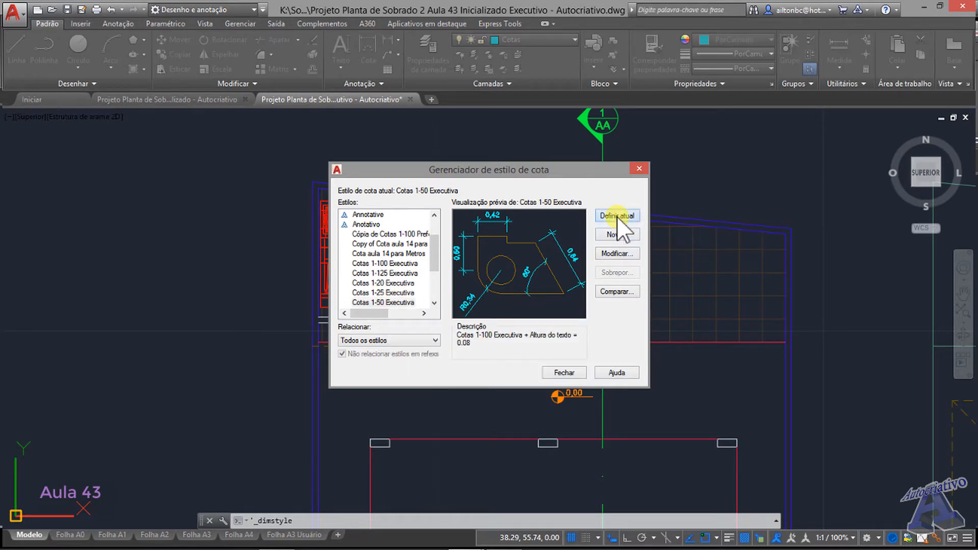
{"action": "left_click", "coordinate": [563, 372]}
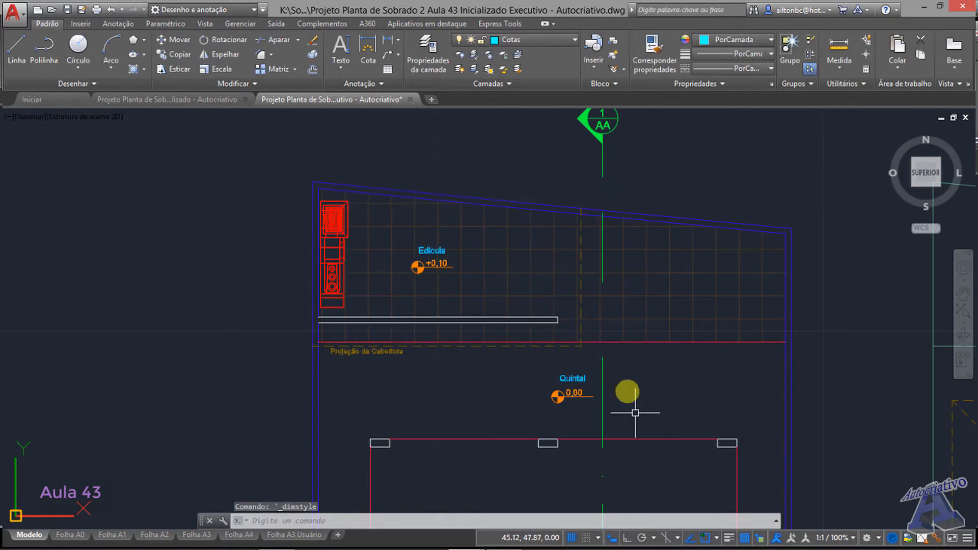
Step: Add a vertical linear dimension across the wall thickness at the free end of the Edícula's long wall
{"action": "scroll", "coordinate": [556, 322], "scroll_direction": "up", "scroll_amount": 6}
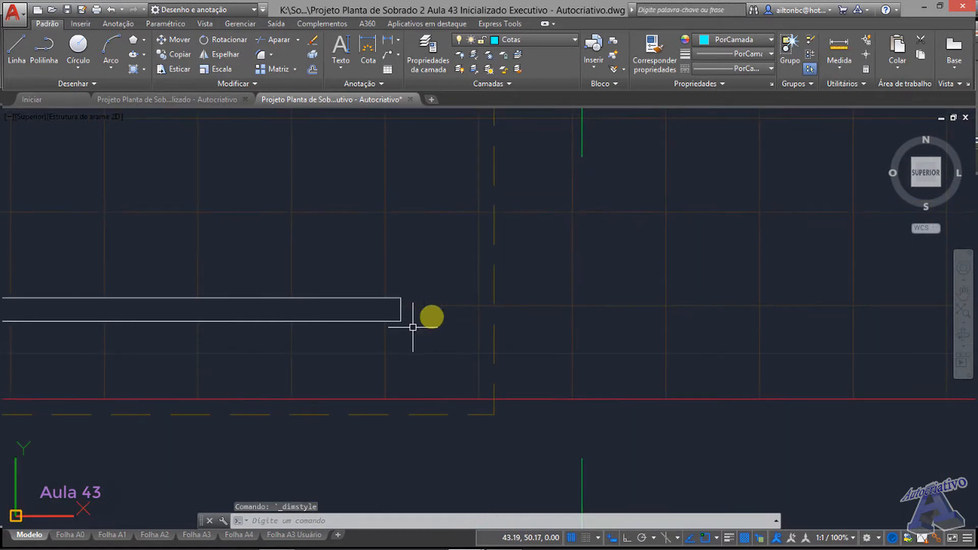
{"action": "left_click", "coordinate": [387, 40]}
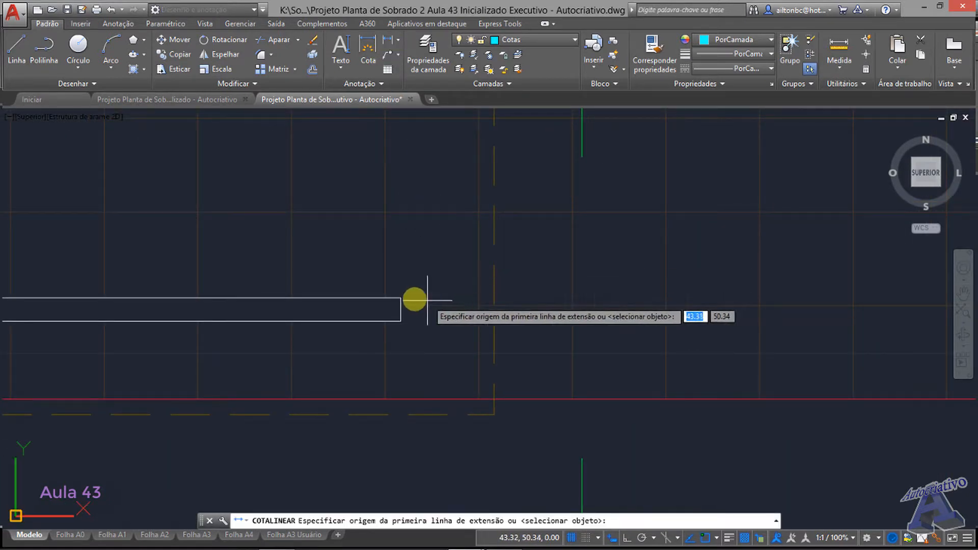
{"action": "left_click", "coordinate": [400, 297]}
{"action": "left_click", "coordinate": [400, 320]}
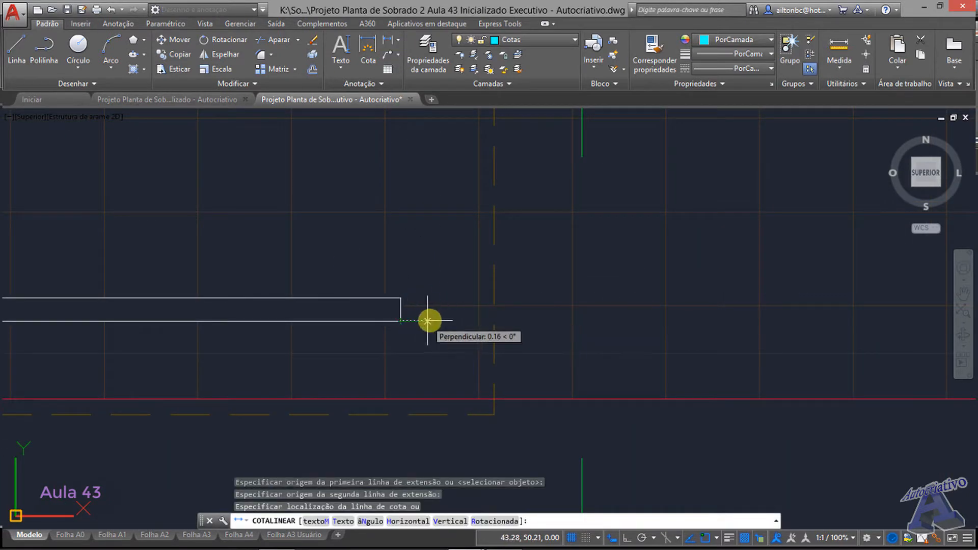
{"action": "left_click", "coordinate": [442, 316]}
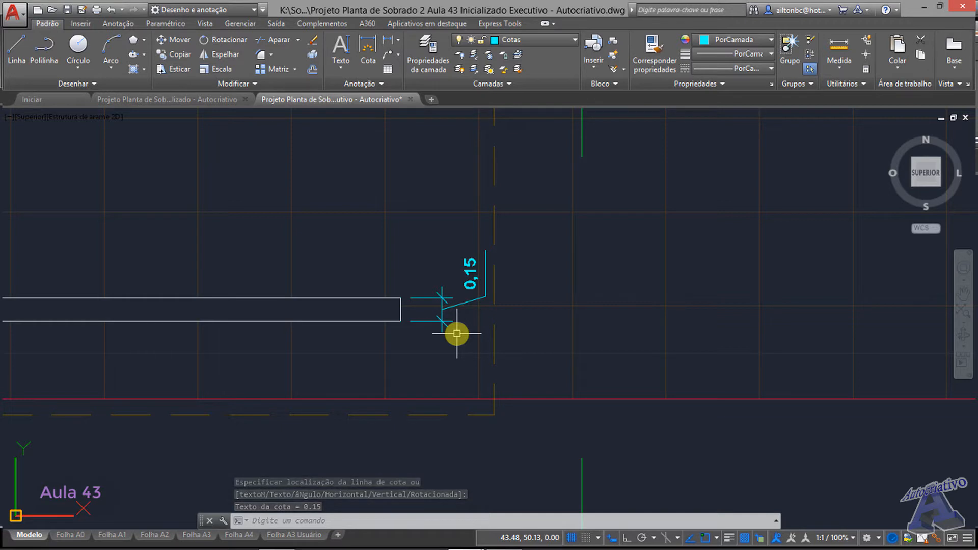
{"action": "middle_click_drag", "start_coordinate": [452, 338], "coordinate": [537, 395]}
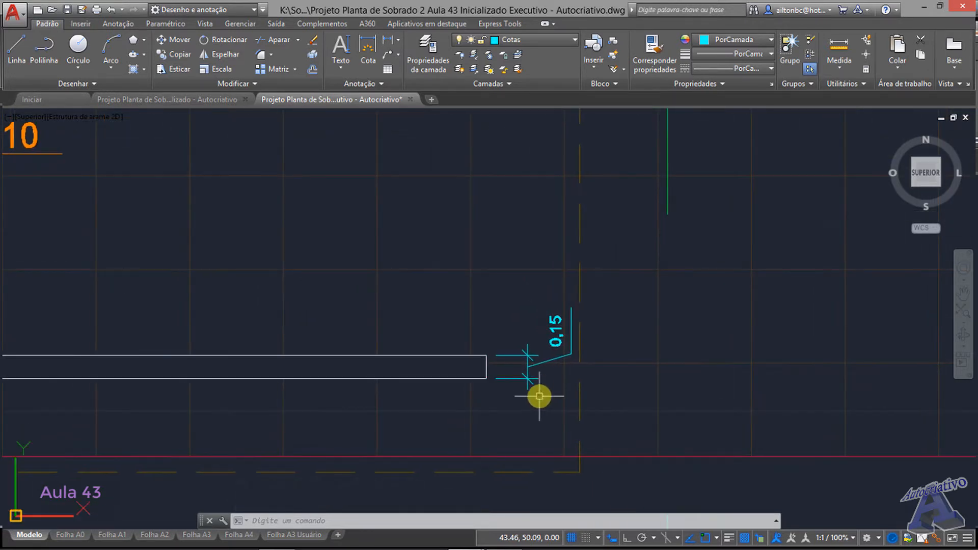
{"action": "scroll", "coordinate": [532, 378], "scroll_direction": "up", "scroll_amount": 2}
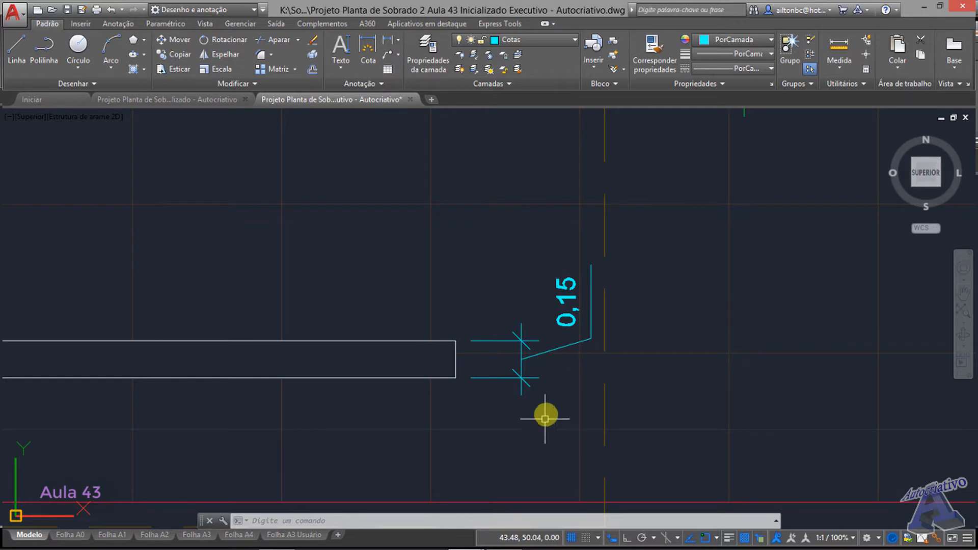
Step: Delete the wall thickness dimension at the end of the Edícula's long wall
{"action": "left_click", "coordinate": [518, 375]}
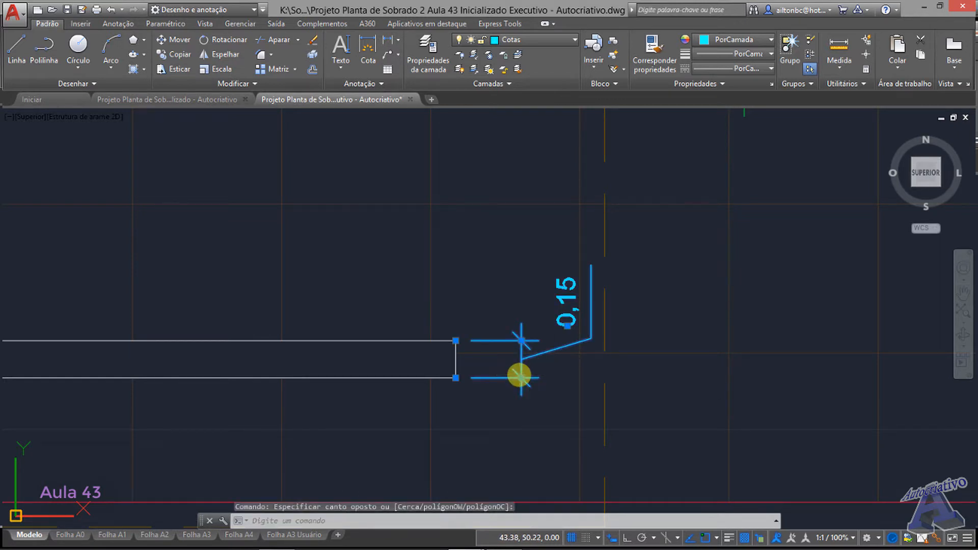
{"action": "left_click", "coordinate": [517, 375]}
{"action": "key", "text": "Delete"}
{"action": "scroll", "coordinate": [487, 371], "scroll_direction": "down", "scroll_amount": 10}
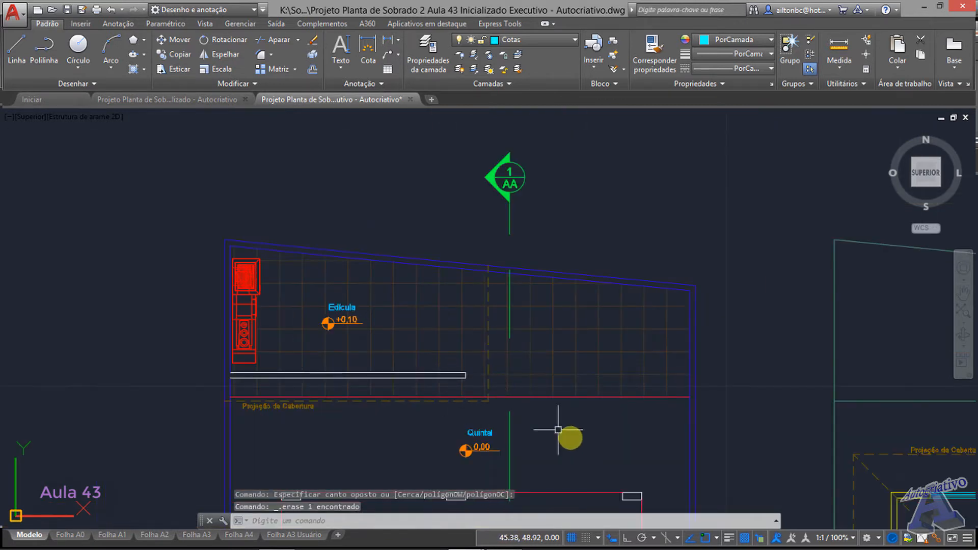
{"action": "middle_click_drag", "start_coordinate": [558, 429], "coordinate": [572, 258]}
{"action": "scroll", "coordinate": [330, 304], "scroll_direction": "up", "scroll_amount": 2}
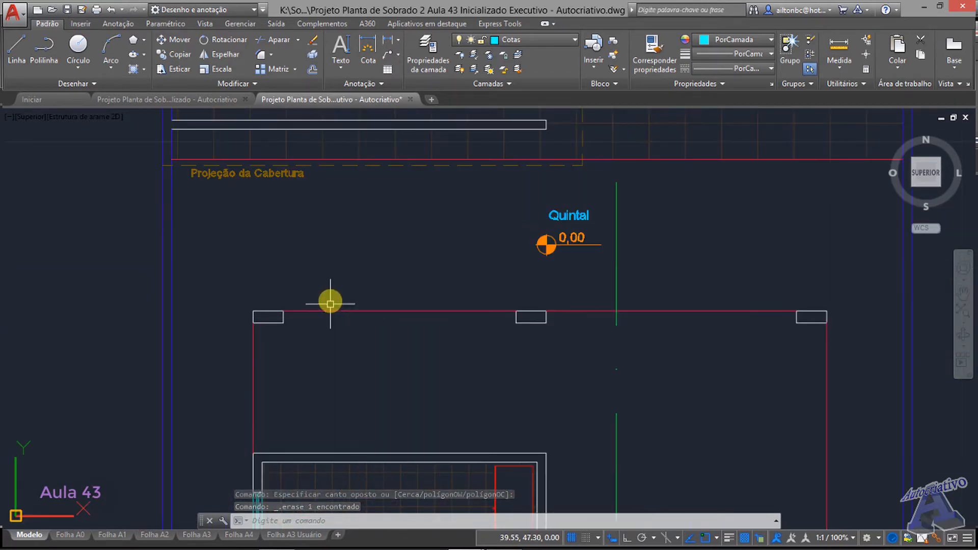
{"action": "scroll", "coordinate": [330, 304], "scroll_direction": "up", "scroll_amount": 2}
{"action": "scroll", "coordinate": [367, 308], "scroll_direction": "down", "scroll_amount": 2}
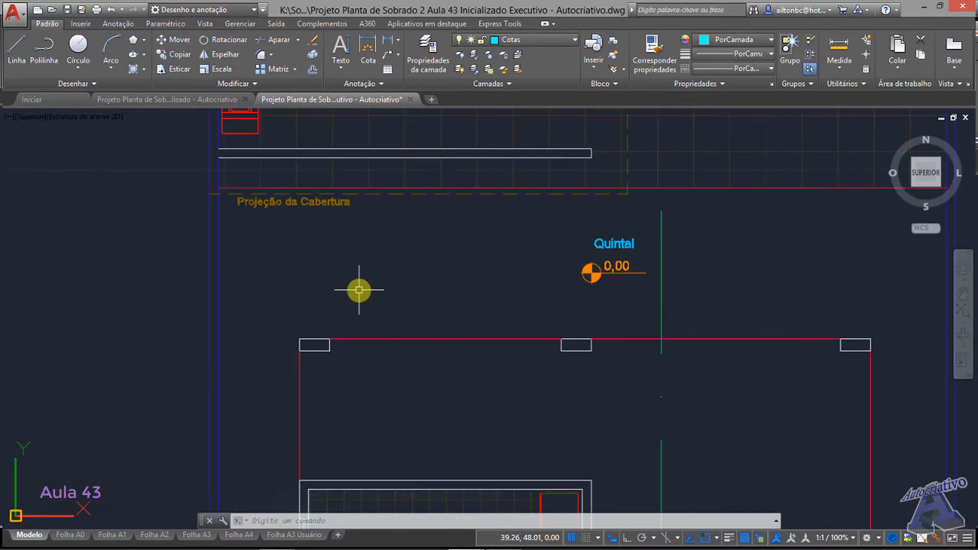
{"action": "mouse_move", "coordinate": [401, 305]}
{"action": "middle_mouse_down"}
{"action": "mouse_move", "coordinate": [367, 306]}
{"action": "mouse_move", "coordinate": [408, 297]}
{"action": "mouse_move", "coordinate": [399, 301]}
{"action": "middle_mouse_up"}
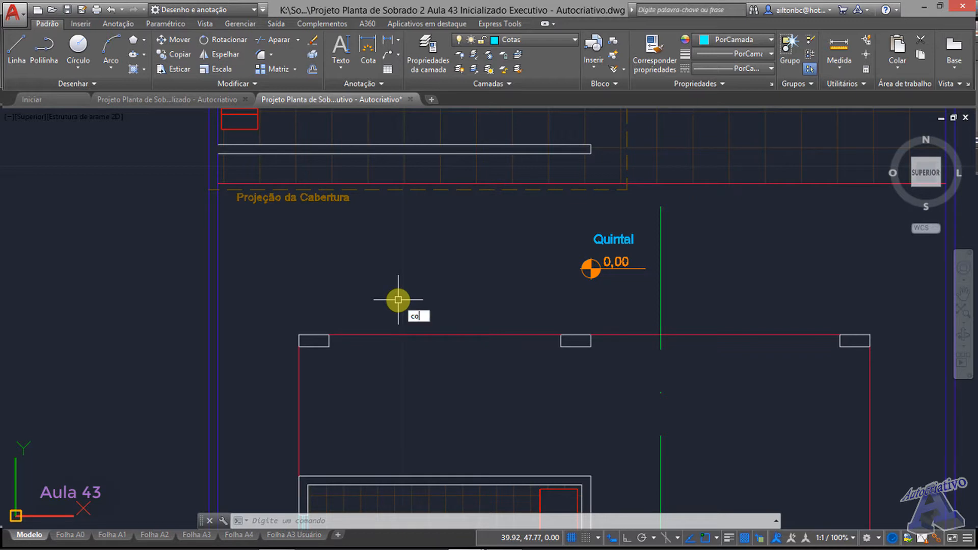
{"action": "type", "text": "ta"}
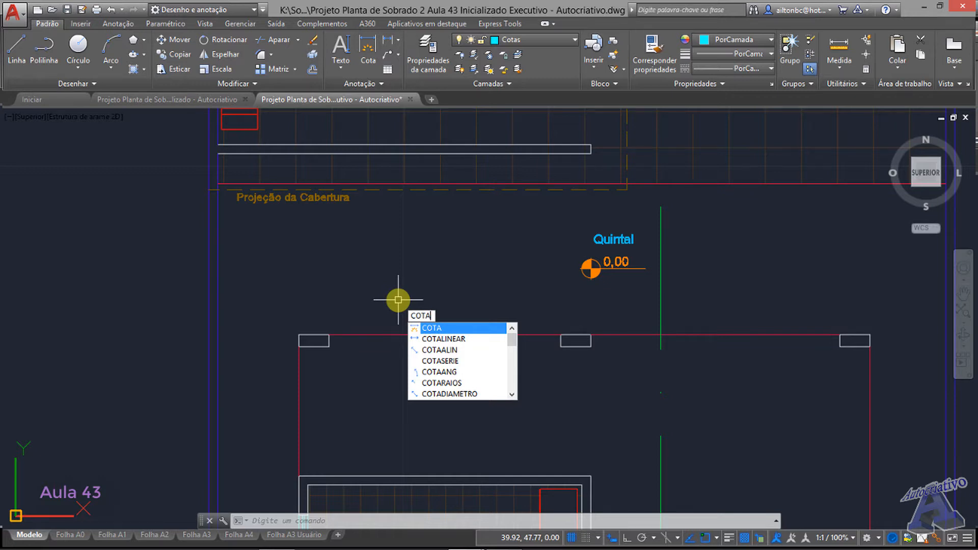
{"action": "type", "text": "L"}
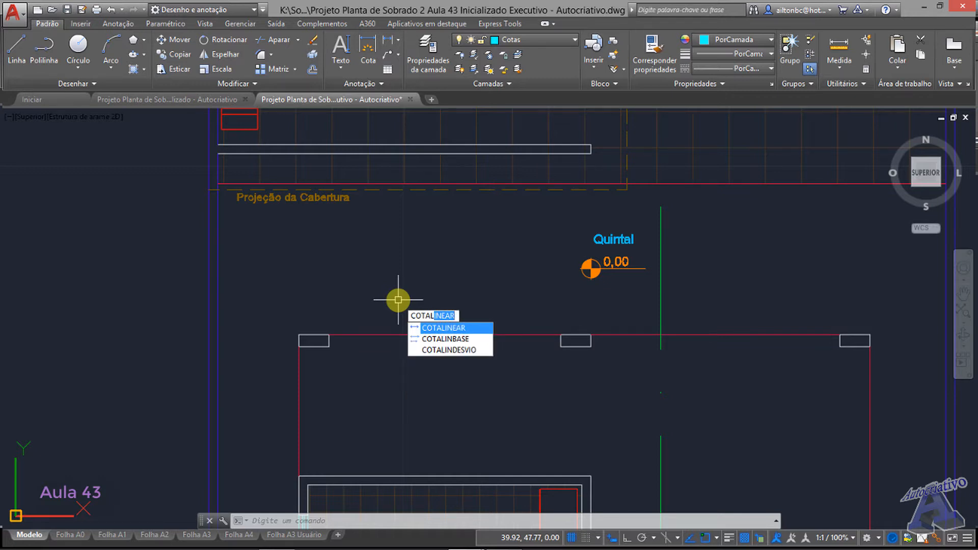
{"action": "key", "text": "BackSpace"}
{"action": "key", "text": "BackSpace"}
{"action": "key", "text": "BackSpace"}
{"action": "key", "text": "BackSpace"}
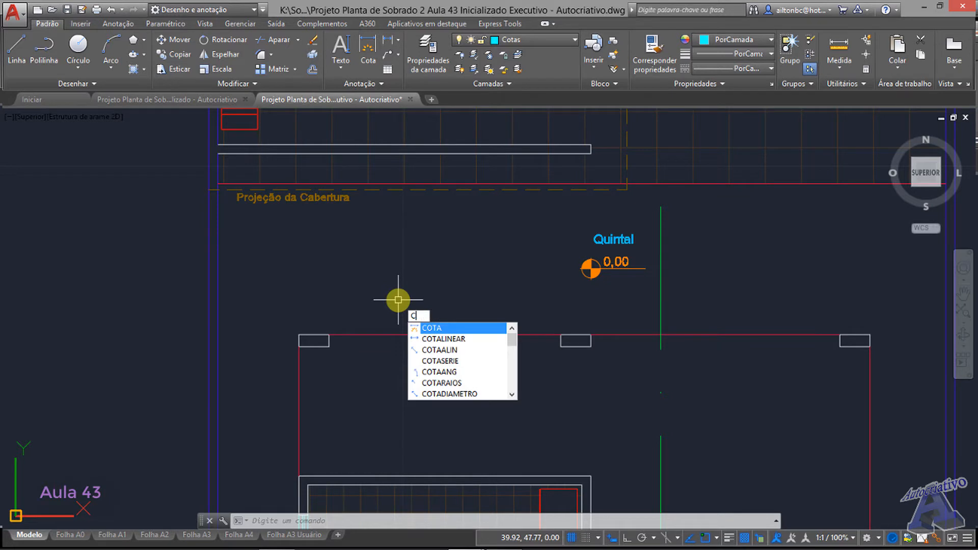
{"action": "type", "text": "CL"}
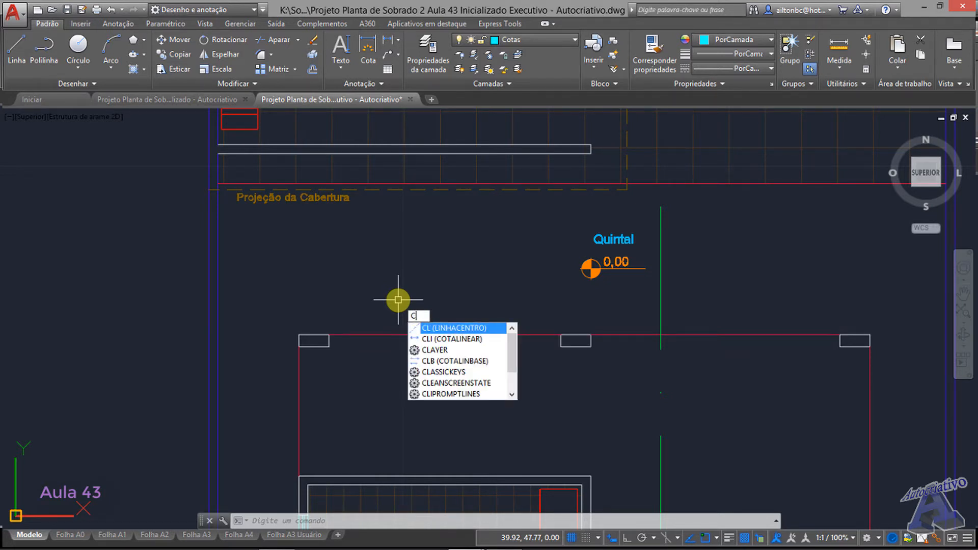
{"action": "key", "text": "BackSpace"}
{"action": "type", "text": "TL"}
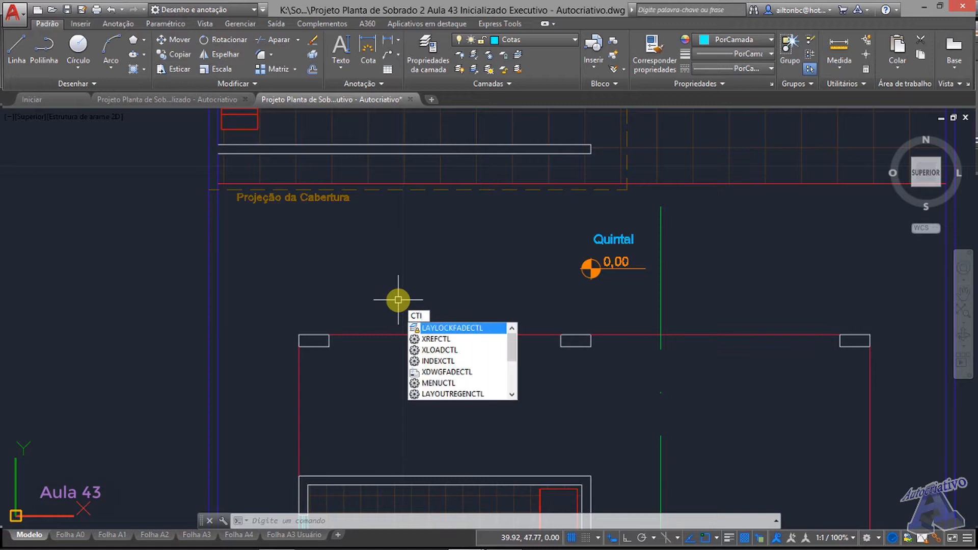
{"action": "key", "text": "BackSpace"}
{"action": "key", "text": "BackSpace"}
{"action": "key", "text": "BackSpace"}
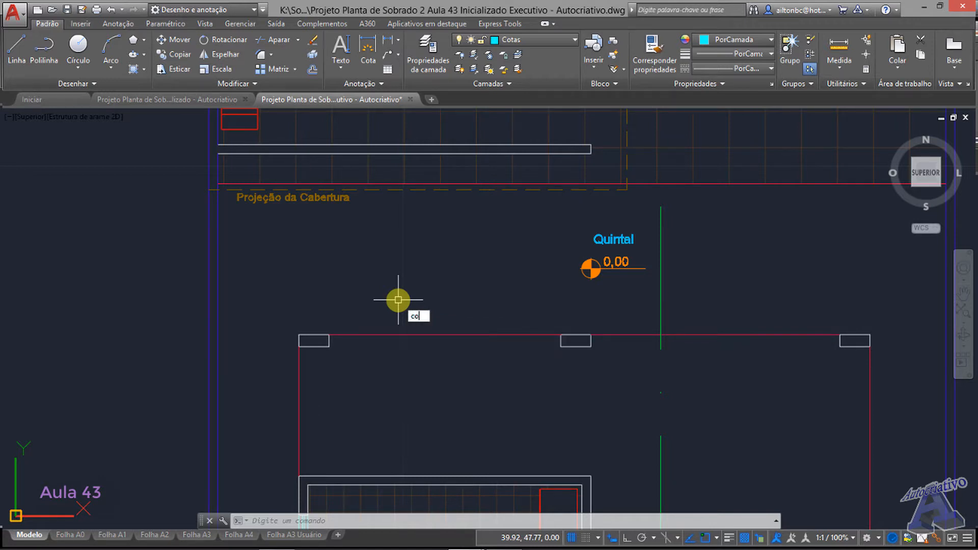
Step: Add a horizontal linear dimension above the leftmost column below the Quintal, spanning the column's full width
{"action": "type", "text": "cotal"}
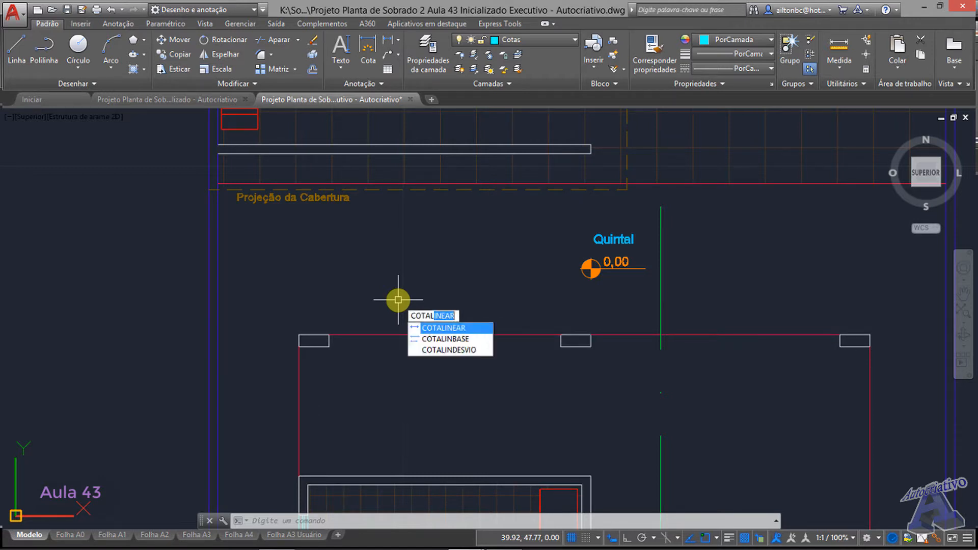
{"action": "key", "text": "Return"}
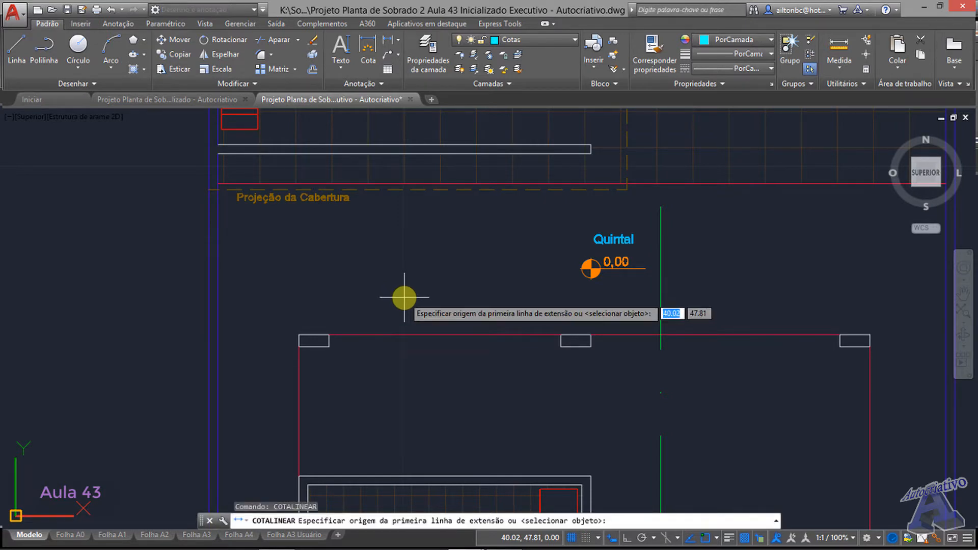
{"action": "scroll", "coordinate": [295, 333], "scroll_direction": "up", "scroll_amount": 4}
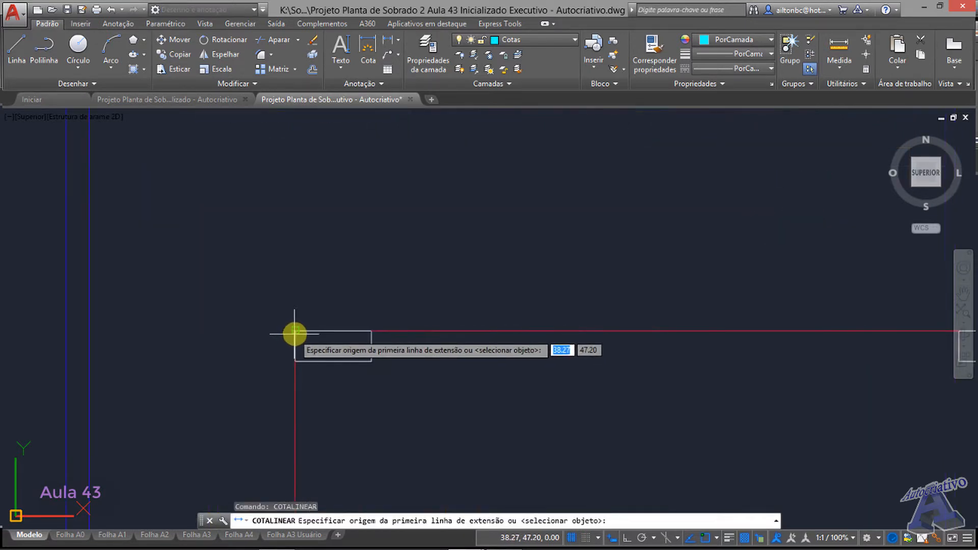
{"action": "left_click", "coordinate": [295, 332]}
{"action": "left_click", "coordinate": [371, 332]}
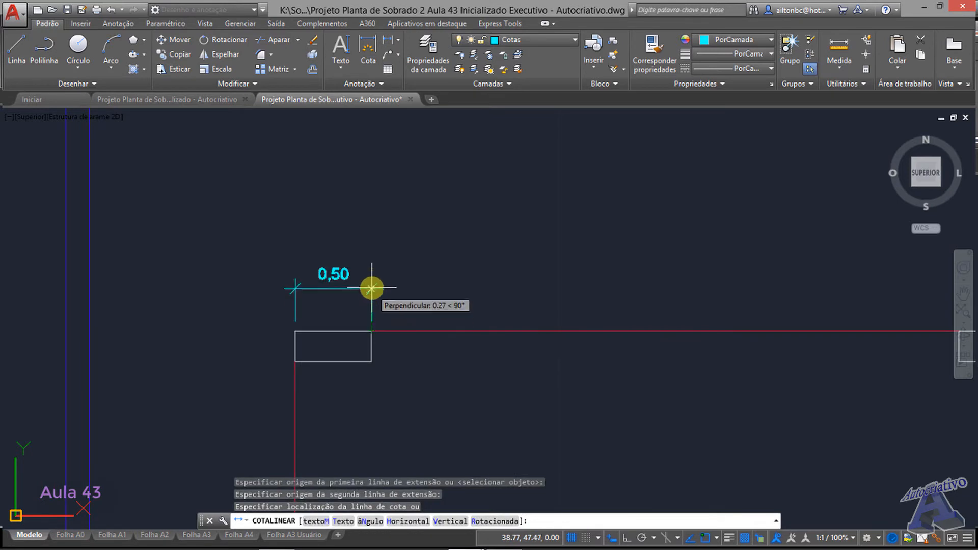
{"action": "left_click", "coordinate": [374, 283]}
Step: Dimension the gap between the leftmost and middle columns horizontally, with the dimension line aligned to the first column's dimension
{"action": "key", "text": "space"}
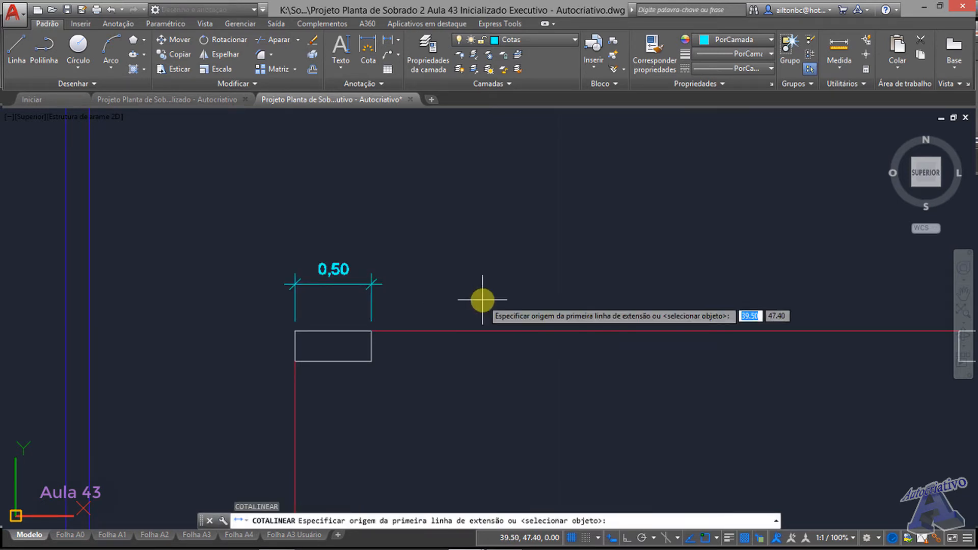
{"action": "left_click", "coordinate": [371, 330]}
{"action": "scroll", "coordinate": [555, 321], "scroll_direction": "down", "scroll_amount": 4}
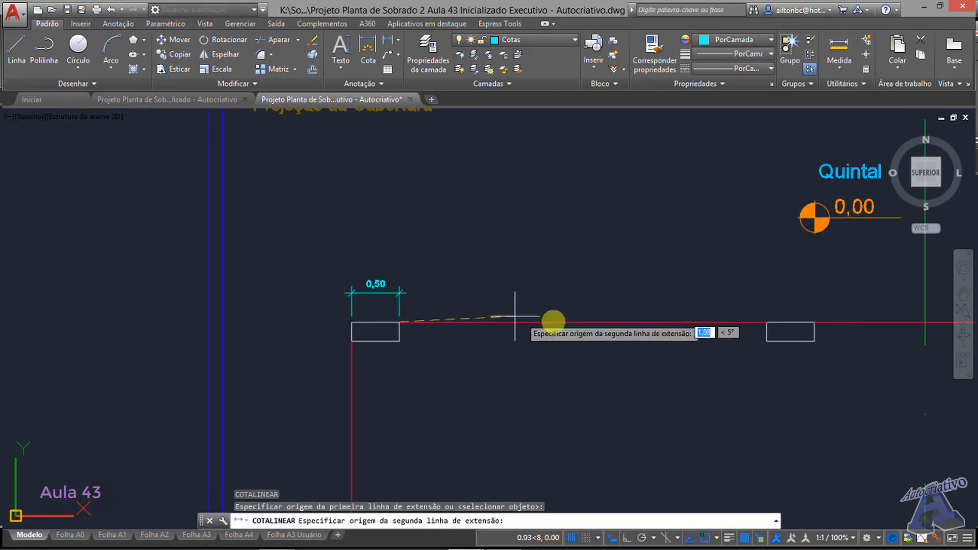
{"action": "scroll", "coordinate": [548, 322], "scroll_direction": "up", "scroll_amount": 2}
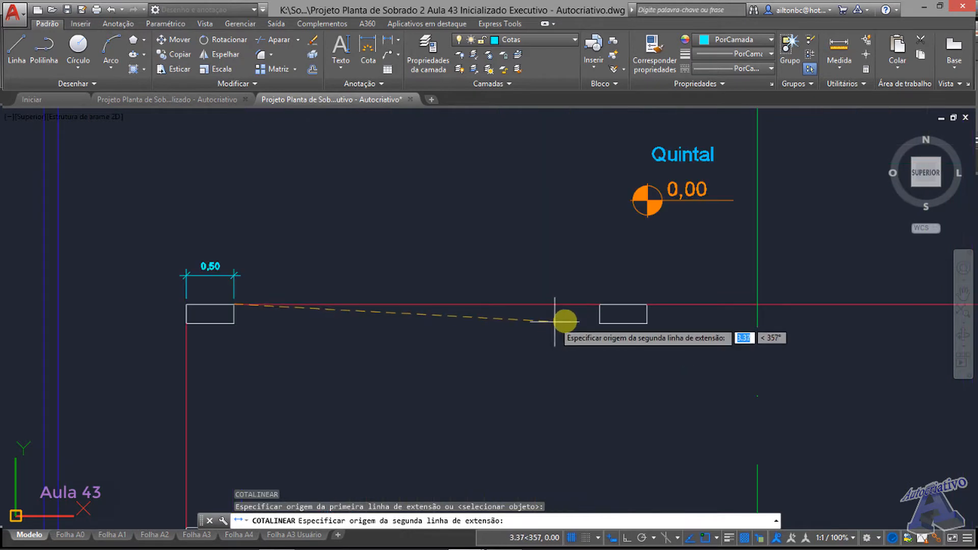
{"action": "left_click", "coordinate": [600, 304]}
{"action": "scroll", "coordinate": [337, 300], "scroll_direction": "up", "scroll_amount": 5}
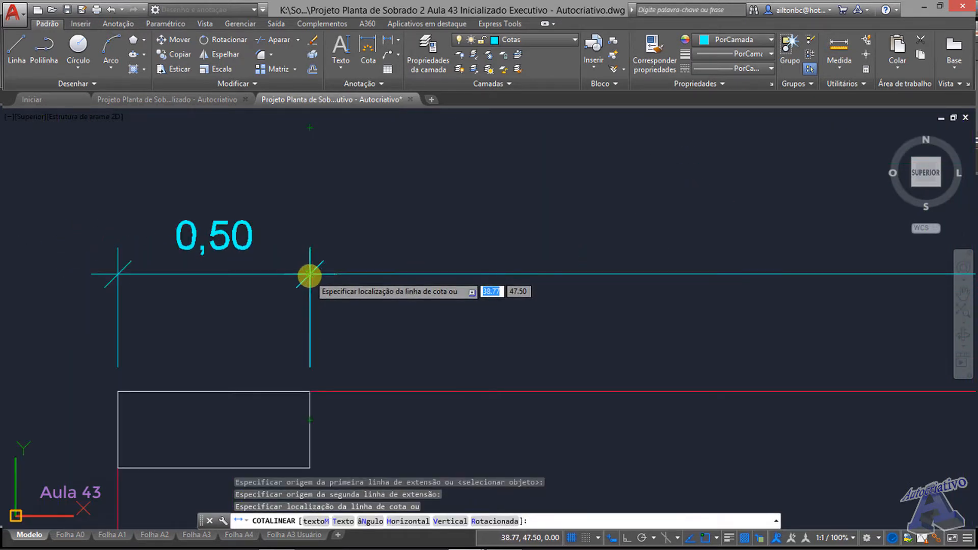
{"action": "left_click", "coordinate": [308, 275]}
Step: Add a horizontal linear dimension across the middle column's width, in line with the dimension of the neighbouring gap
{"action": "scroll", "coordinate": [482, 312], "scroll_direction": "down", "scroll_amount": 3}
{"action": "scroll", "coordinate": [653, 329], "scroll_direction": "down", "scroll_amount": 2}
{"action": "mouse_move", "coordinate": [654, 329]}
{"action": "middle_mouse_down"}
{"action": "mouse_move", "coordinate": [483, 326]}
{"action": "mouse_move", "coordinate": [502, 312]}
{"action": "middle_mouse_up"}
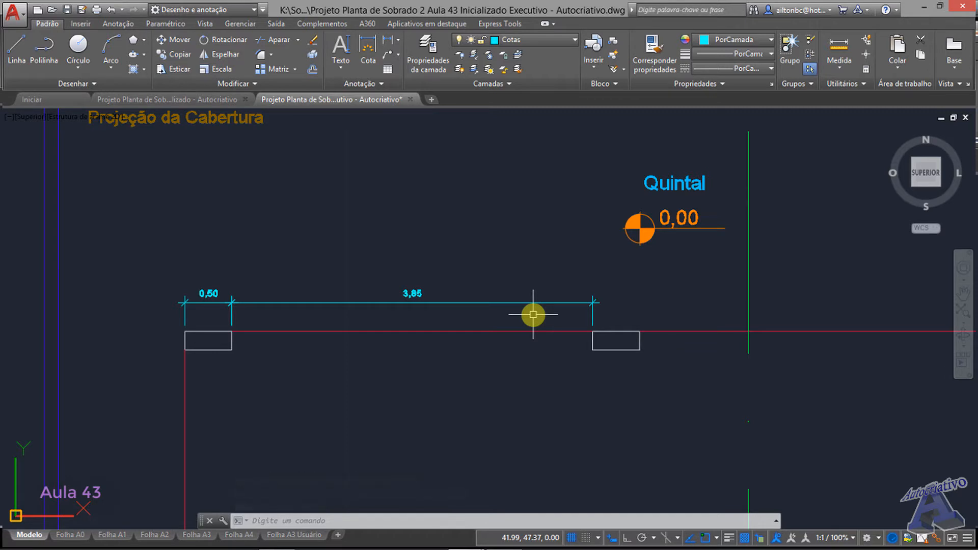
{"action": "key", "text": "Return"}
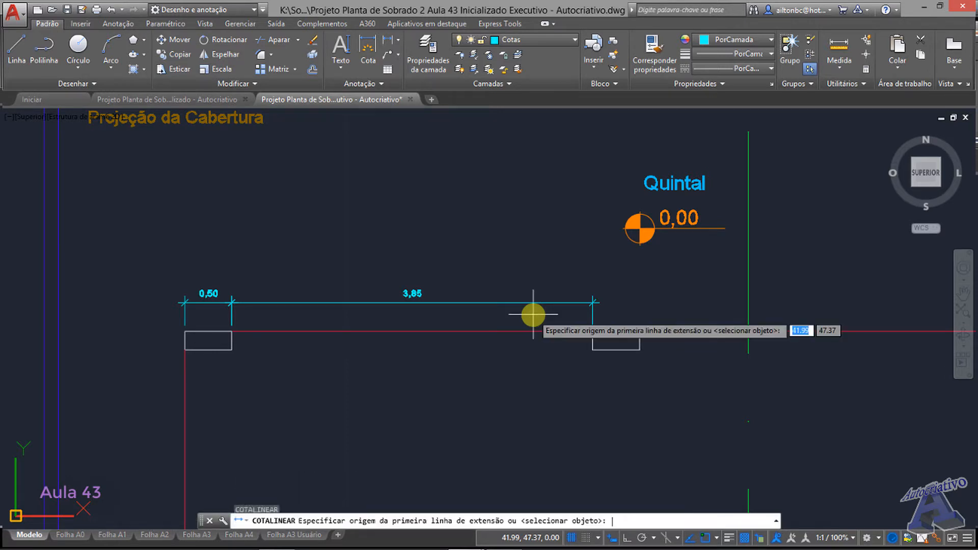
{"action": "middle_click_drag", "start_coordinate": [589, 316], "coordinate": [424, 304]}
{"action": "scroll", "coordinate": [424, 304], "scroll_direction": "up", "scroll_amount": 2}
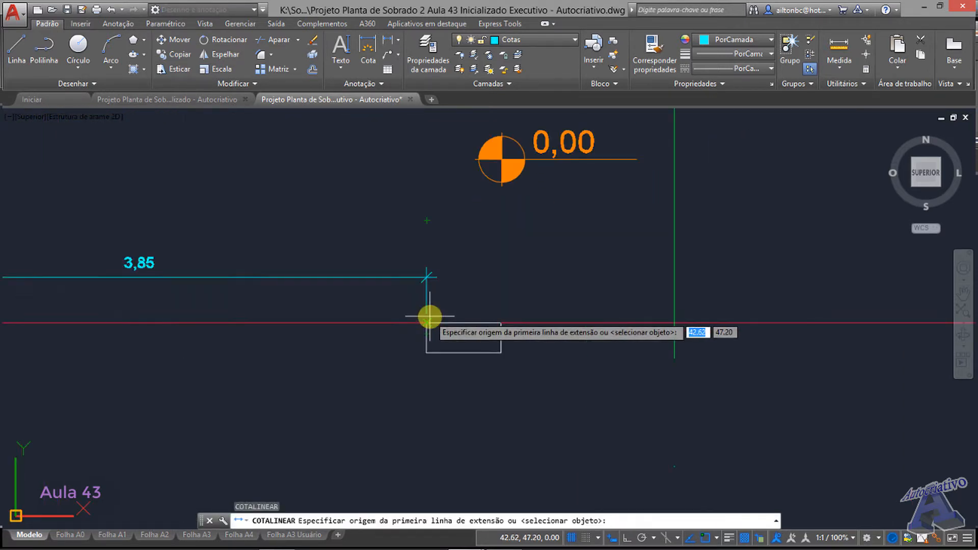
{"action": "left_click", "coordinate": [430, 323]}
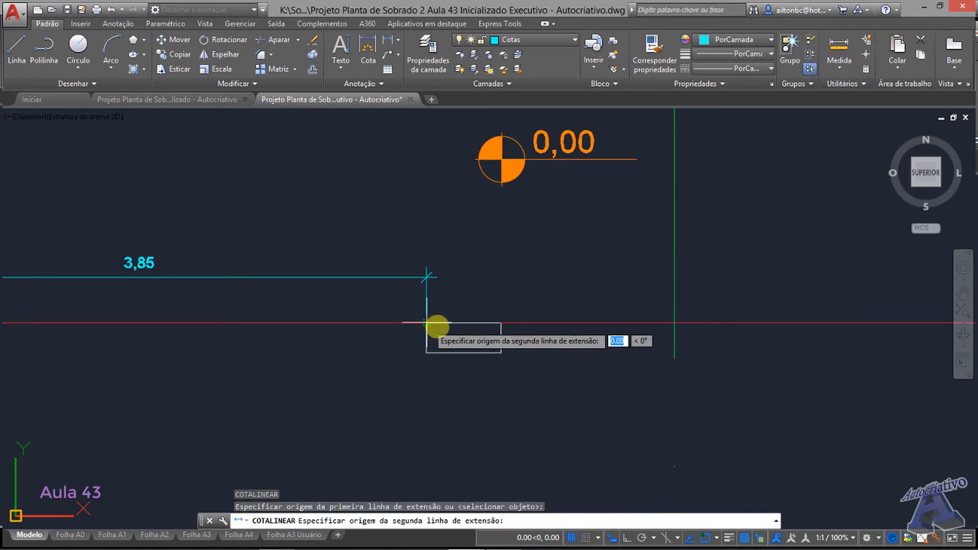
{"action": "left_click", "coordinate": [502, 323]}
{"action": "scroll", "coordinate": [452, 286], "scroll_direction": "up", "scroll_amount": 4}
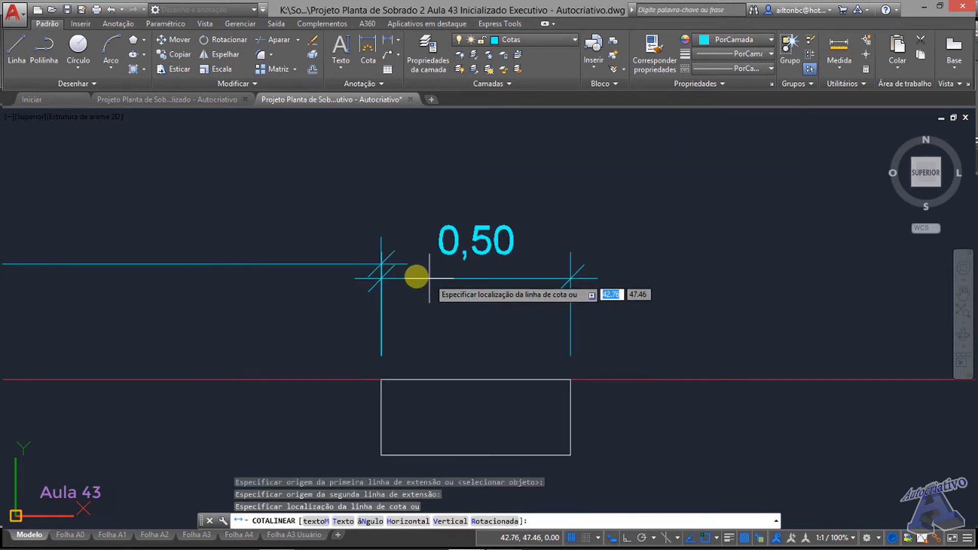
{"action": "left_click", "coordinate": [377, 265]}
{"action": "scroll", "coordinate": [437, 289], "scroll_direction": "down", "scroll_amount": 4}
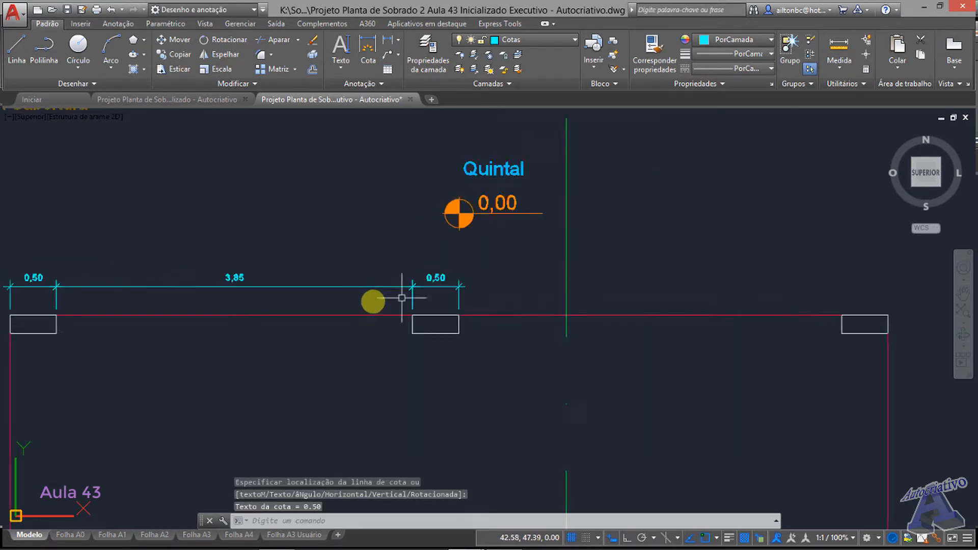
{"action": "middle_click_drag", "start_coordinate": [371, 301], "coordinate": [490, 322]}
{"action": "scroll", "coordinate": [427, 319], "scroll_direction": "down", "scroll_amount": 2}
{"action": "scroll", "coordinate": [424, 323], "scroll_direction": "up", "scroll_amount": 2}
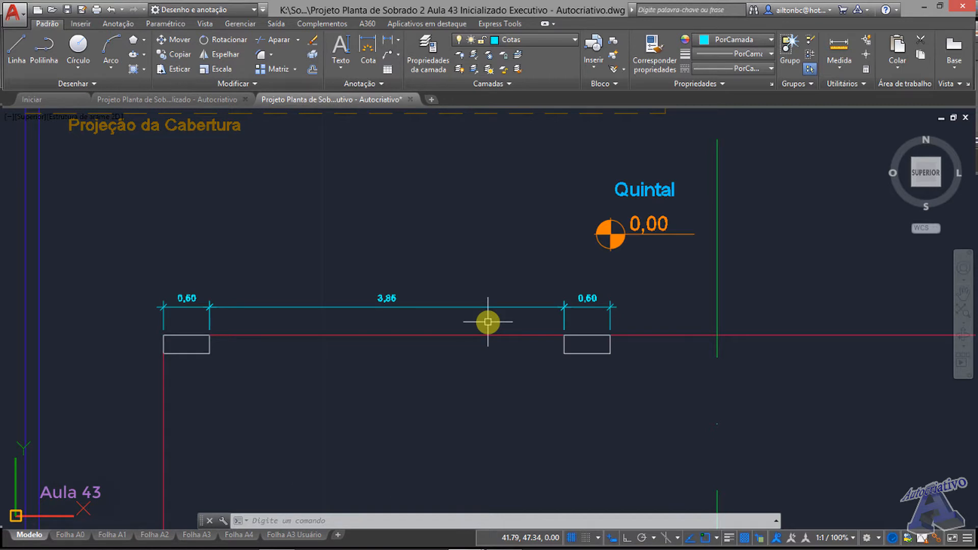
{"action": "type", "text": "otac"}
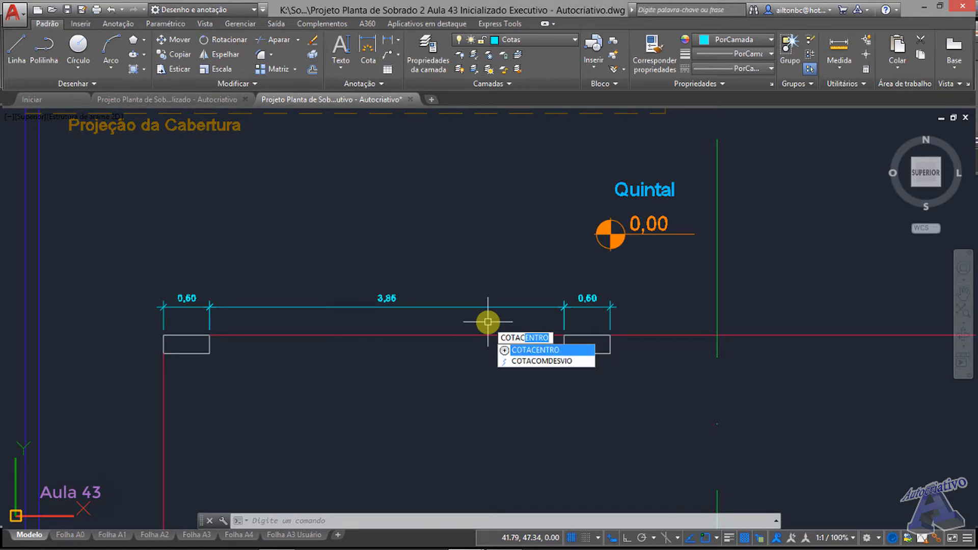
{"action": "key", "text": "BackSpace"}
{"action": "key", "text": "BackSpace"}
{"action": "key", "text": "BackSpace"}
{"action": "key", "text": "BackSpace"}
{"action": "key", "text": "BackSpace"}
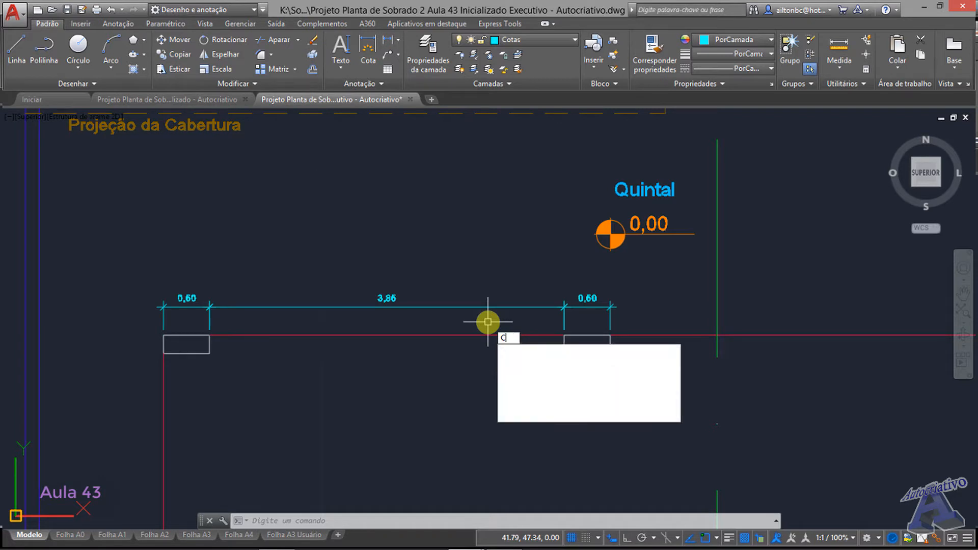
{"action": "type", "text": "c"}
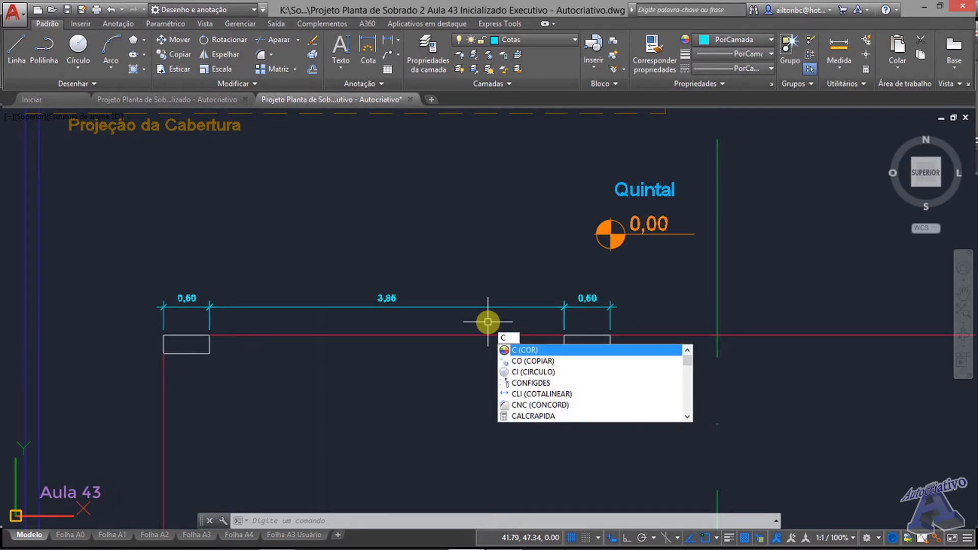
{"action": "type", "text": "ont"}
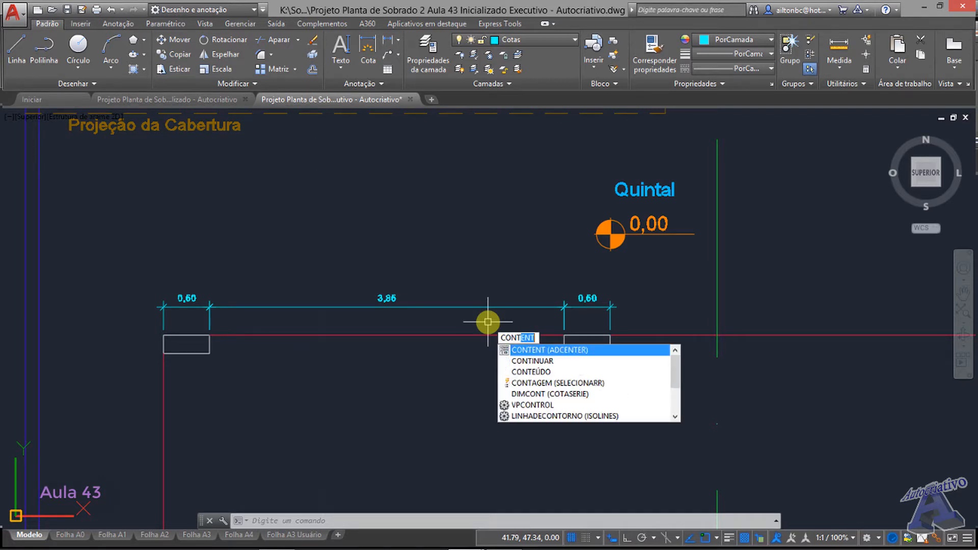
{"action": "key", "text": "BackSpace"}
{"action": "key", "text": "BackSpace"}
{"action": "key", "text": "BackSpace"}
{"action": "key", "text": "BackSpace"}
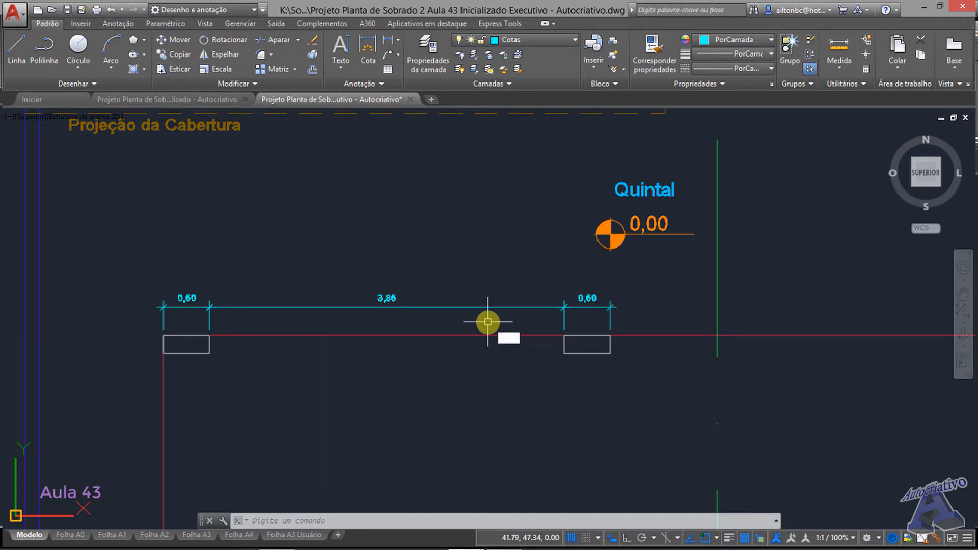
{"action": "key", "text": "Escape"}
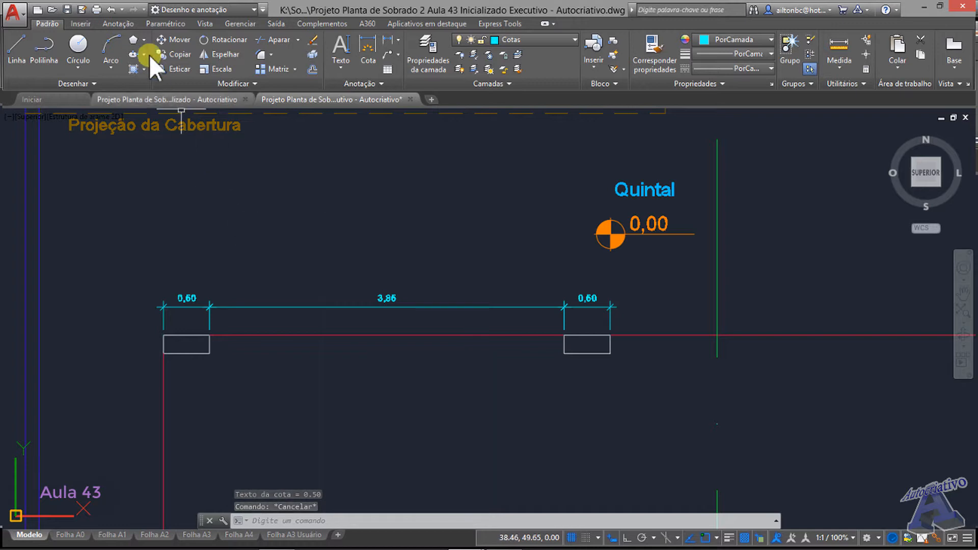
Step: Keep the additional dimension tools permanently expanded and look up the command name of the Continue dimension
{"action": "left_click", "coordinate": [128, 21]}
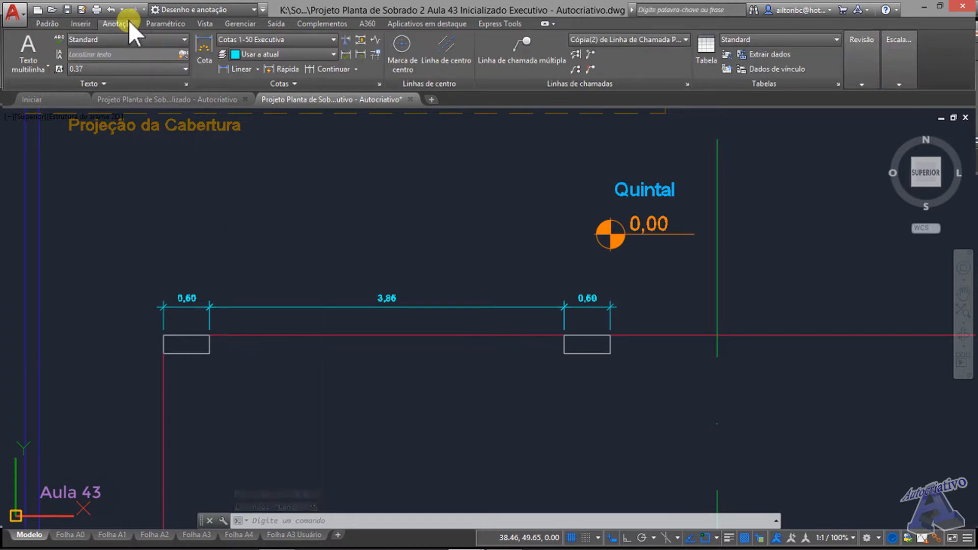
{"action": "left_click", "coordinate": [292, 84]}
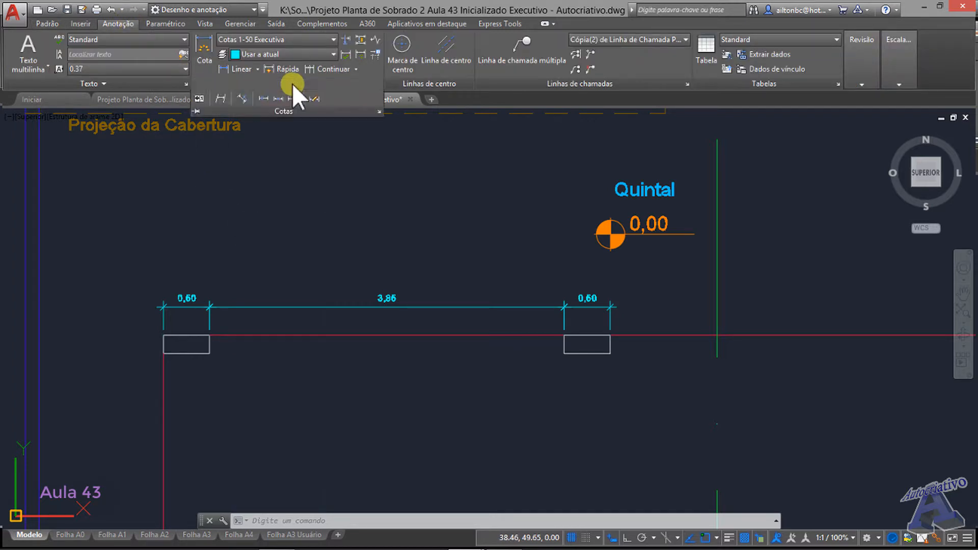
{"action": "left_click", "coordinate": [196, 112]}
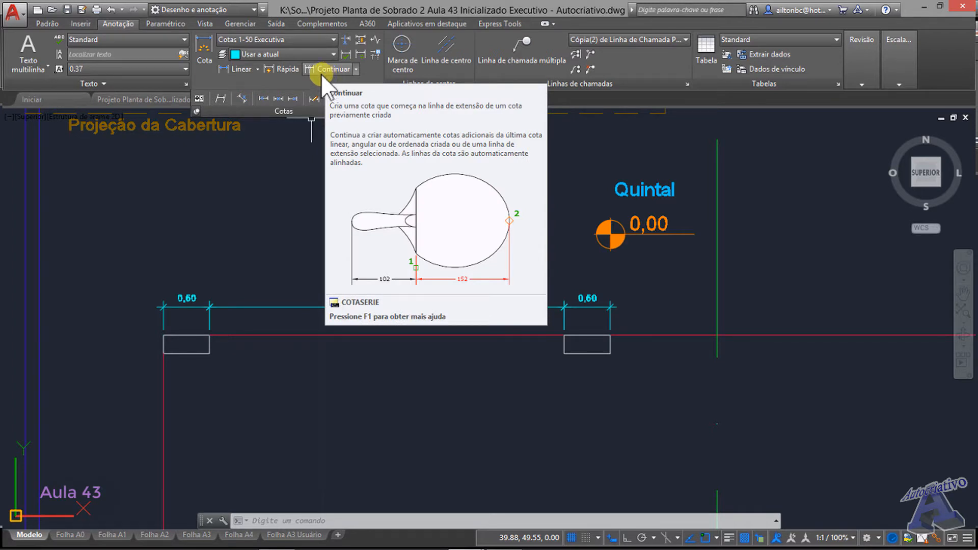
{"action": "middle_click_drag", "start_coordinate": [666, 277], "coordinate": [520, 257]}
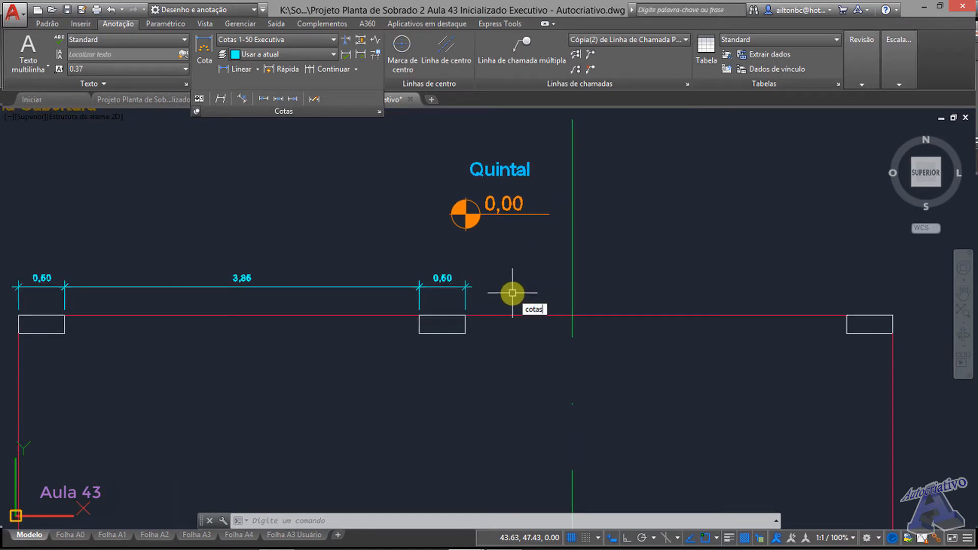
Step: Continue the dimension chain with Continue dimensions (COTASERIE) across the gap after the middle column and the rightmost column's width
{"action": "key", "text": "Return"}
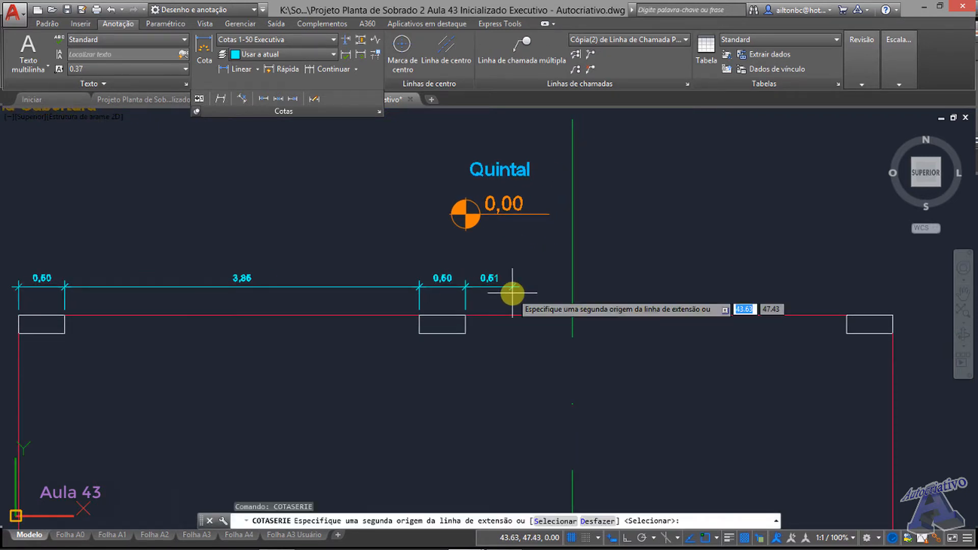
{"action": "scroll", "coordinate": [512, 293], "scroll_direction": "up", "scroll_amount": 2}
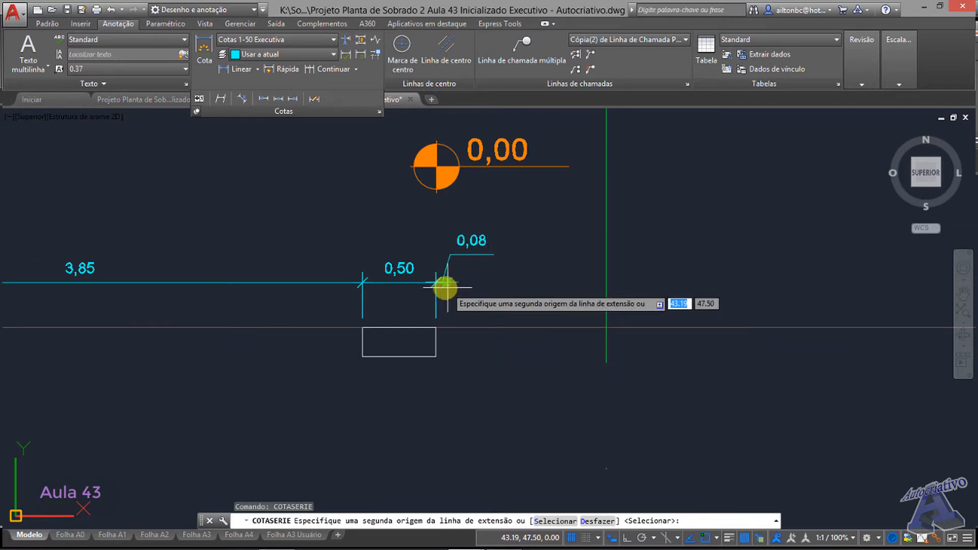
{"action": "scroll", "coordinate": [430, 281], "scroll_direction": "up", "scroll_amount": 2}
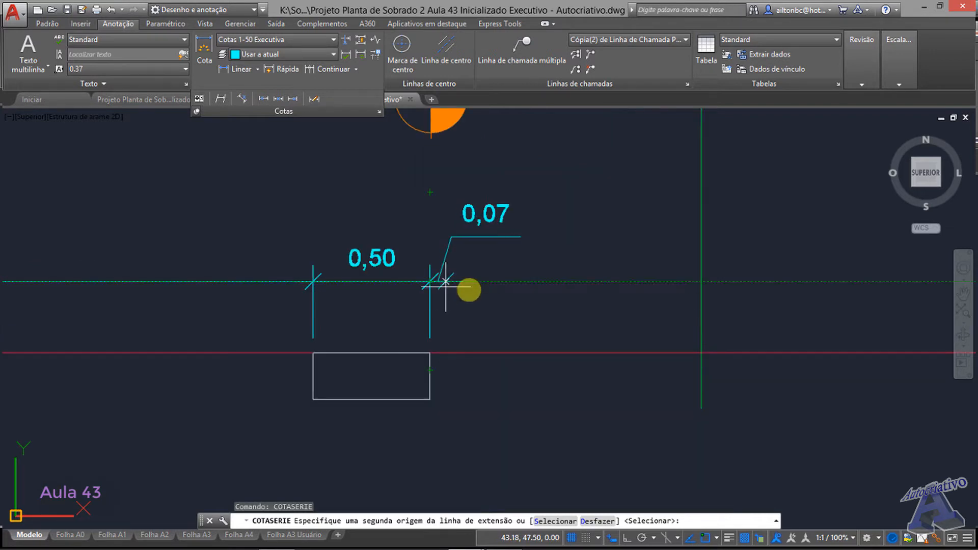
{"action": "scroll", "coordinate": [520, 299], "scroll_direction": "down", "scroll_amount": 2}
{"action": "scroll", "coordinate": [521, 299], "scroll_direction": "down", "scroll_amount": 3}
{"action": "scroll", "coordinate": [530, 313], "scroll_direction": "up", "scroll_amount": 3}
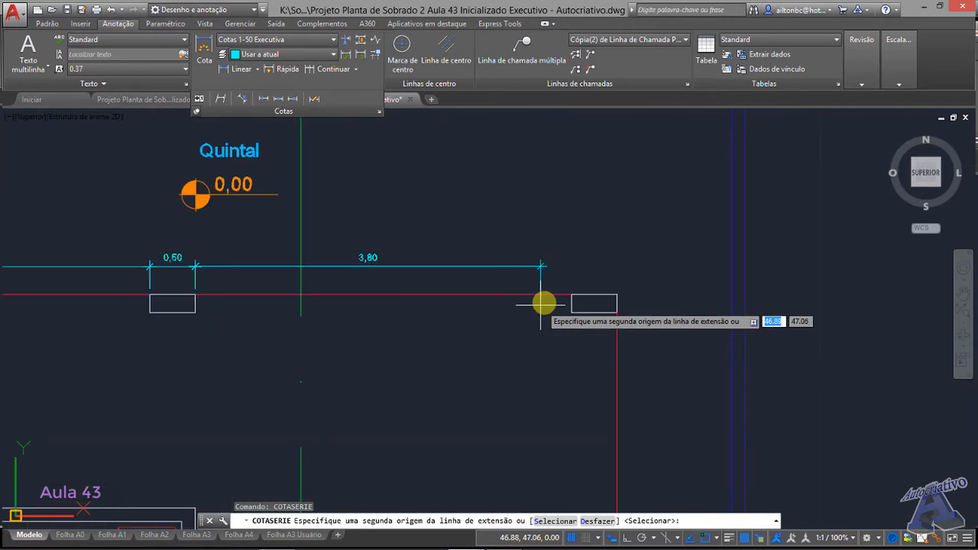
{"action": "left_click", "coordinate": [567, 296]}
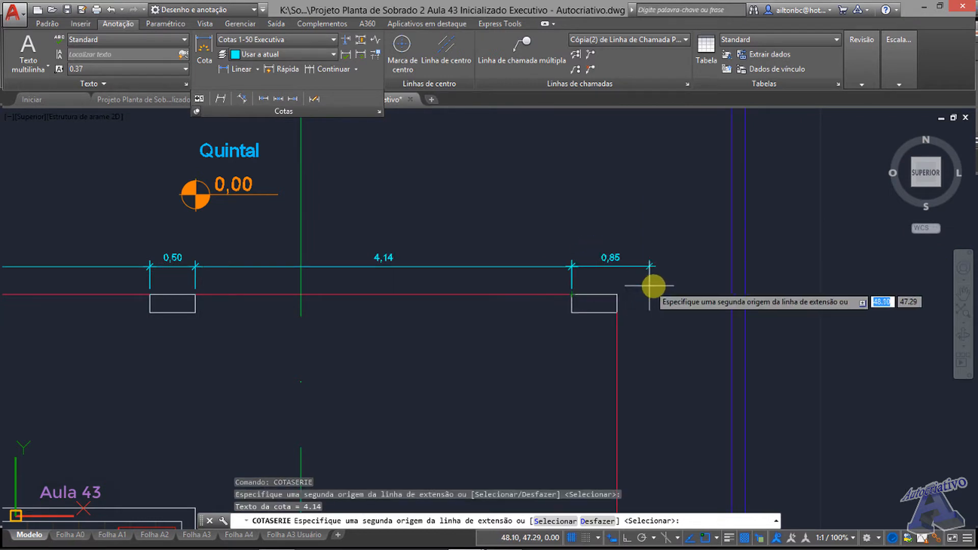
{"action": "left_click", "coordinate": [615, 294]}
{"action": "key", "text": "Escape"}
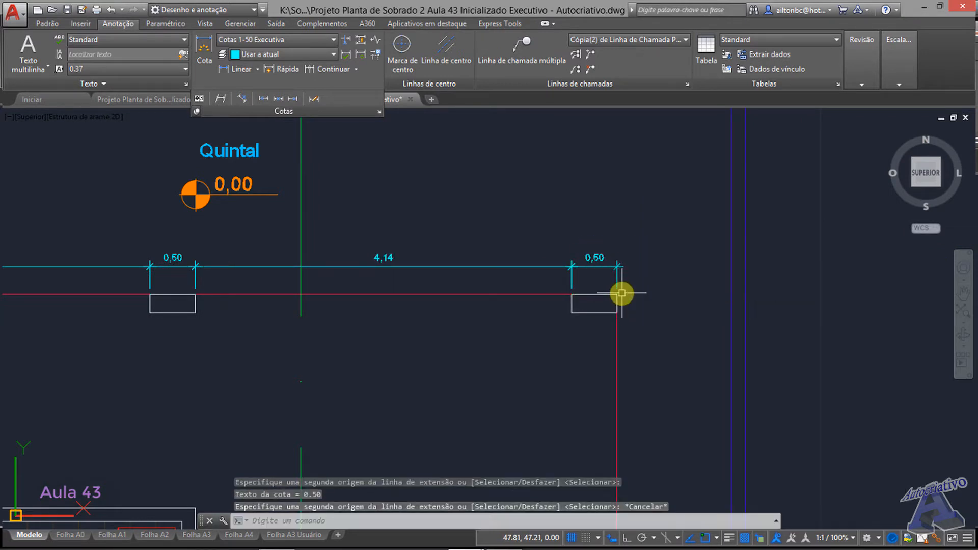
Step: Add a vertical linear dimension outside the short wall stub below the Cozinha's exterior door
{"action": "scroll", "coordinate": [559, 316], "scroll_direction": "down", "scroll_amount": 4}
{"action": "mouse_move", "coordinate": [327, 360]}
{"action": "middle_mouse_down"}
{"action": "mouse_move", "coordinate": [398, 260]}
{"action": "mouse_move", "coordinate": [466, 196]}
{"action": "mouse_move", "coordinate": [477, 133]}
{"action": "middle_mouse_up"}
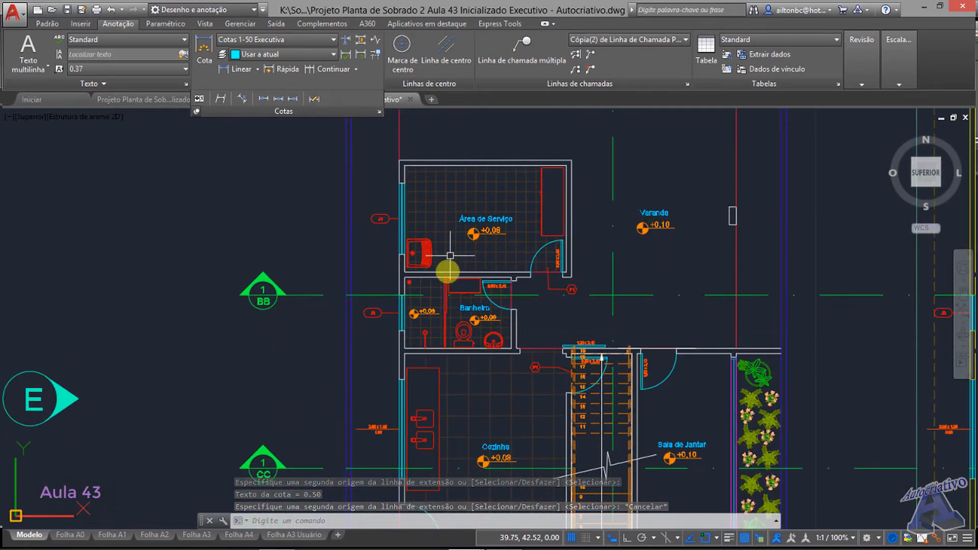
{"action": "mouse_move", "coordinate": [432, 489]}
{"action": "middle_mouse_down"}
{"action": "mouse_move", "coordinate": [443, 266]}
{"action": "mouse_move", "coordinate": [424, 359]}
{"action": "middle_mouse_up"}
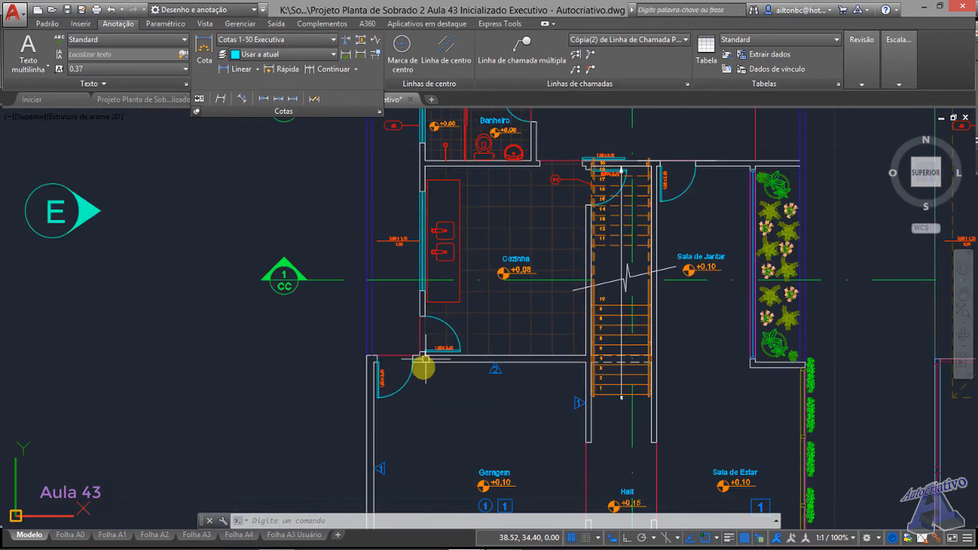
{"action": "scroll", "coordinate": [418, 325], "scroll_direction": "up", "scroll_amount": 4}
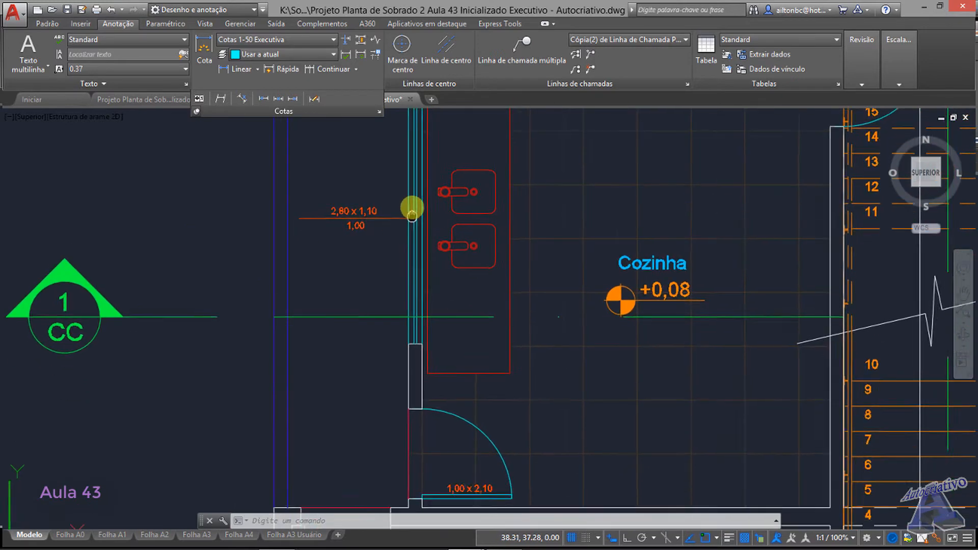
{"action": "scroll", "coordinate": [415, 168], "scroll_direction": "down", "scroll_amount": 2}
{"action": "scroll", "coordinate": [425, 306], "scroll_direction": "up", "scroll_amount": 4}
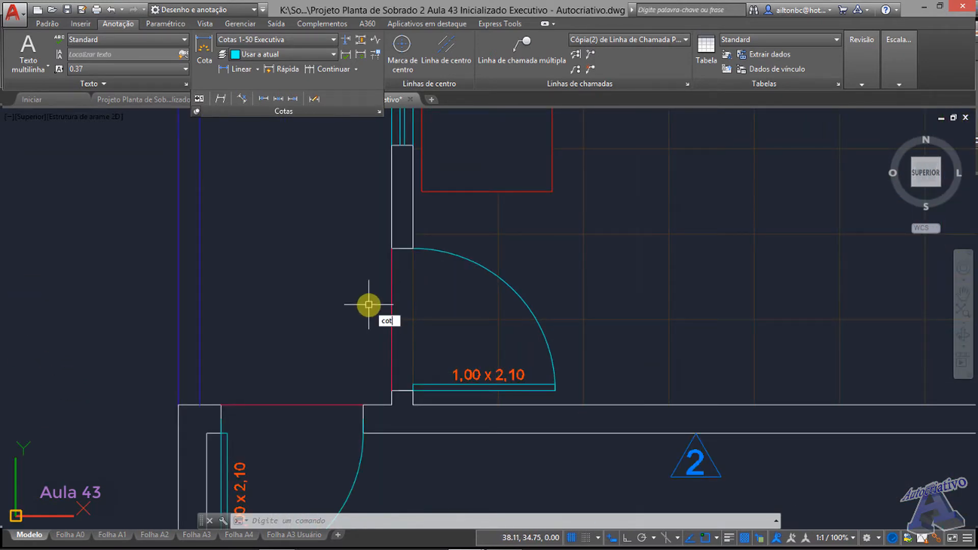
{"action": "type", "text": "l"}
{"action": "key", "text": "Return"}
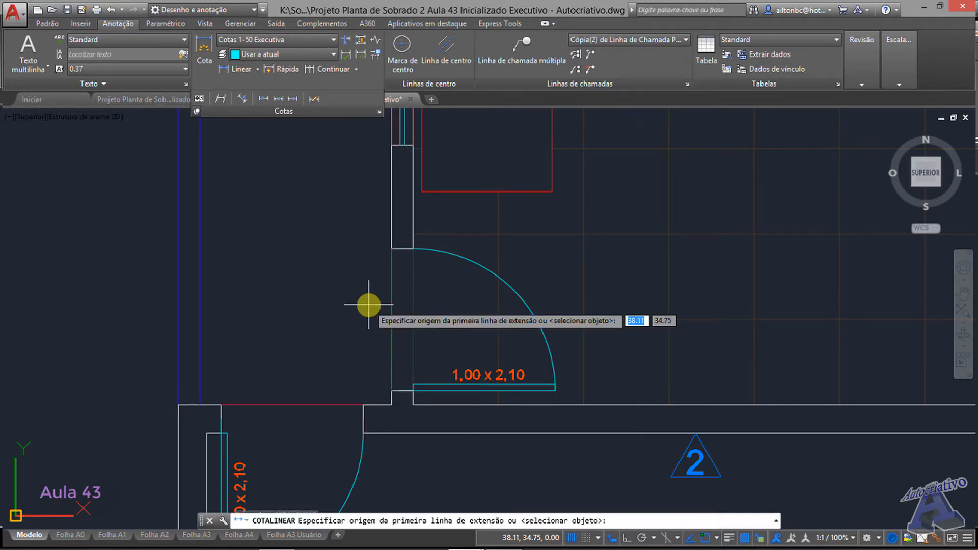
{"action": "scroll", "coordinate": [407, 400], "scroll_direction": "up", "scroll_amount": 2}
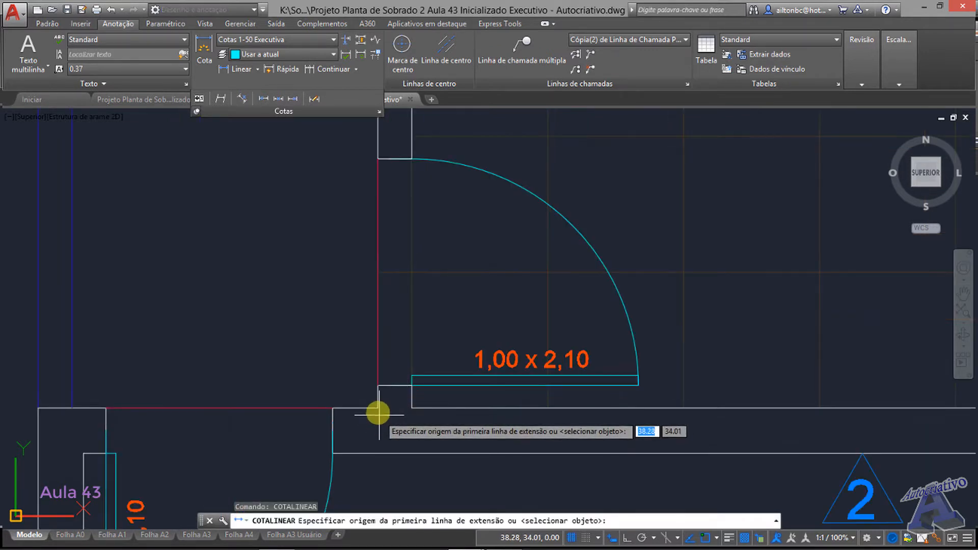
{"action": "left_click", "coordinate": [377, 408]}
{"action": "left_click", "coordinate": [377, 385]}
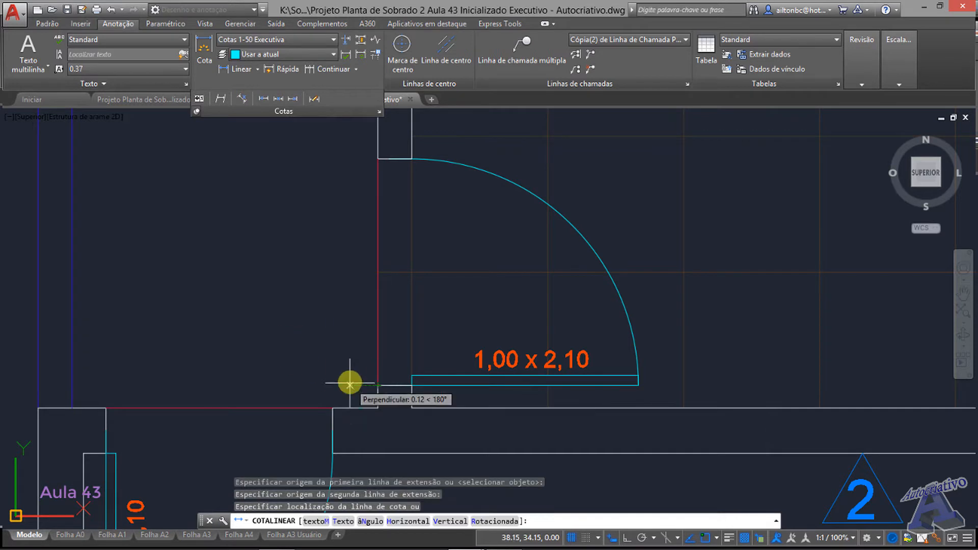
{"action": "left_click", "coordinate": [348, 377]}
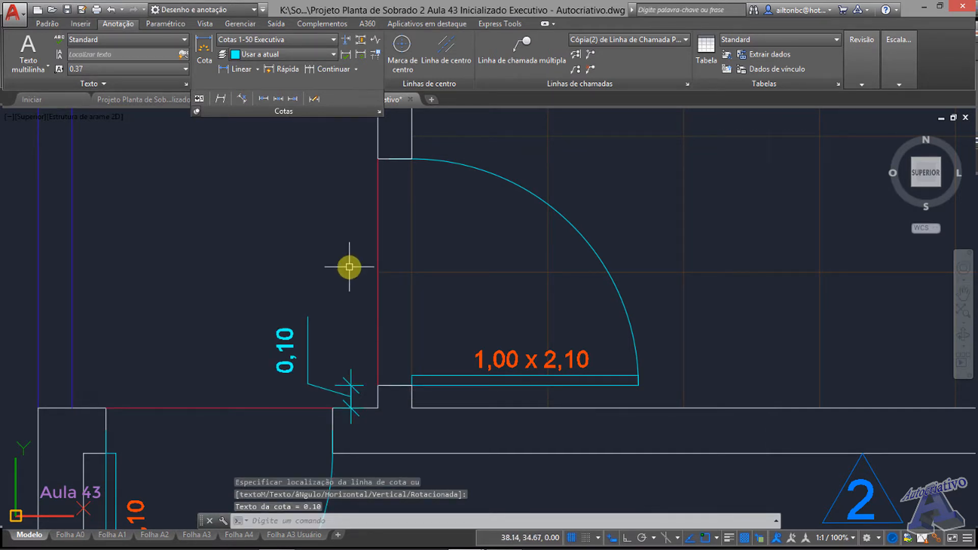
Step: Continue the vertical chain with COTASERIE across the Cozinha's exterior door opening and the wall segment up to the kitchen window
{"action": "type", "text": "cotas"}
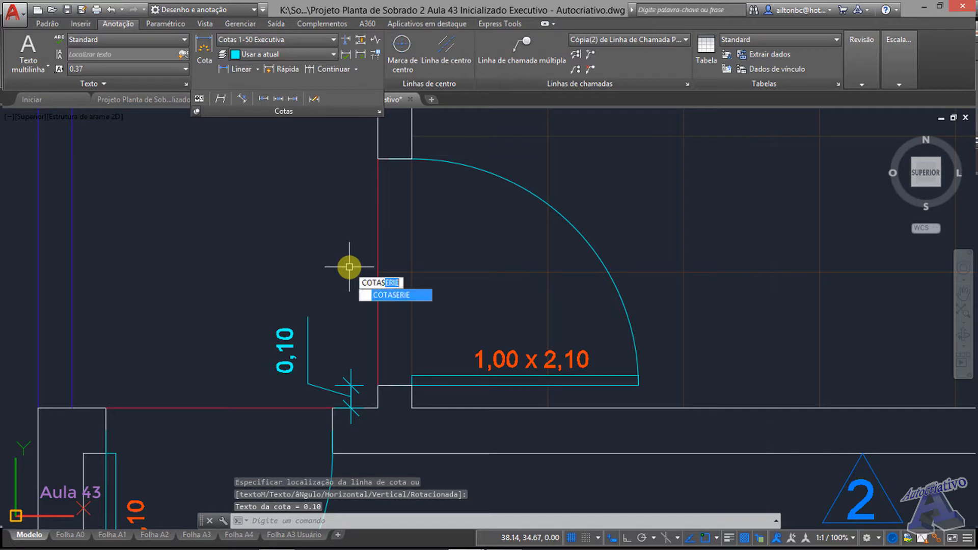
{"action": "key", "text": "Return"}
{"action": "middle_click_drag", "start_coordinate": [381, 218], "coordinate": [438, 345]}
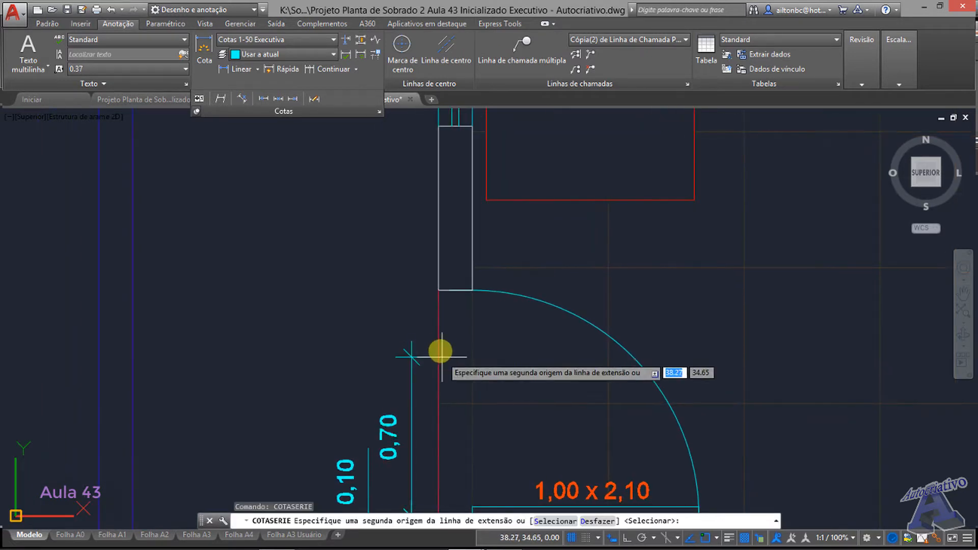
{"action": "left_click", "coordinate": [438, 291]}
{"action": "middle_click_drag", "start_coordinate": [434, 224], "coordinate": [456, 354]}
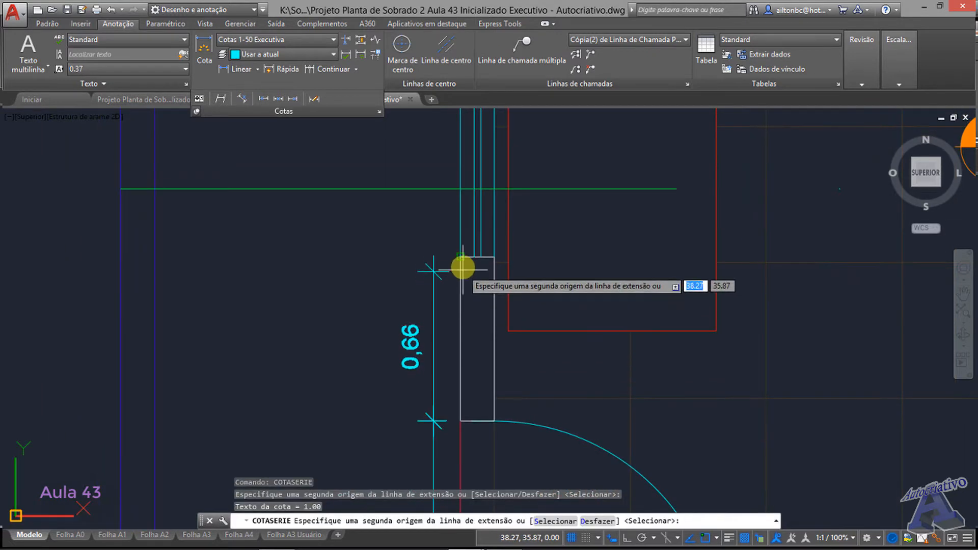
{"action": "left_click", "coordinate": [460, 256]}
Step: Extend the vertical chain across the kitchen window, the wall up to window J2, and J2's opening
{"action": "scroll", "coordinate": [453, 224], "scroll_direction": "down", "scroll_amount": 3}
{"action": "middle_click_drag", "start_coordinate": [452, 219], "coordinate": [452, 360]}
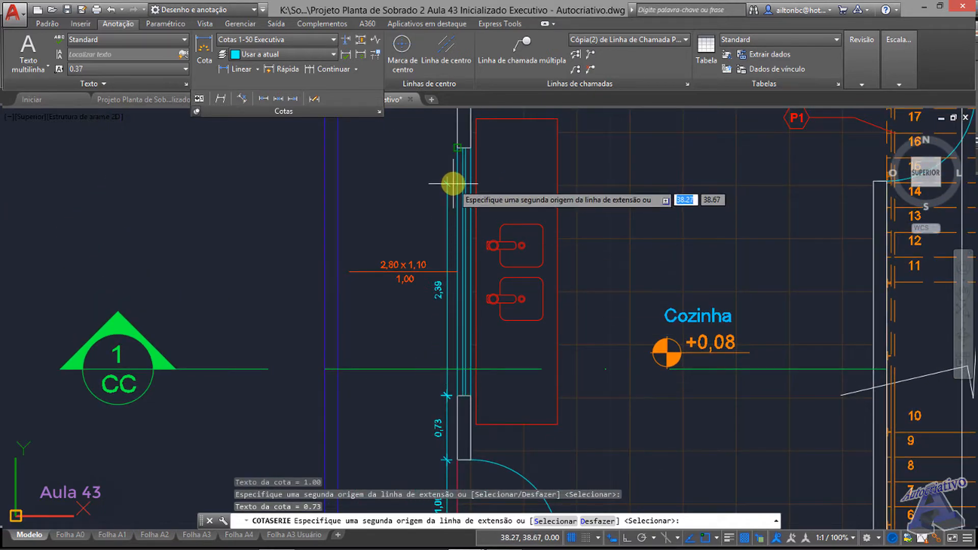
{"action": "scroll", "coordinate": [453, 214], "scroll_direction": "up", "scroll_amount": 2}
{"action": "left_click", "coordinate": [460, 224]}
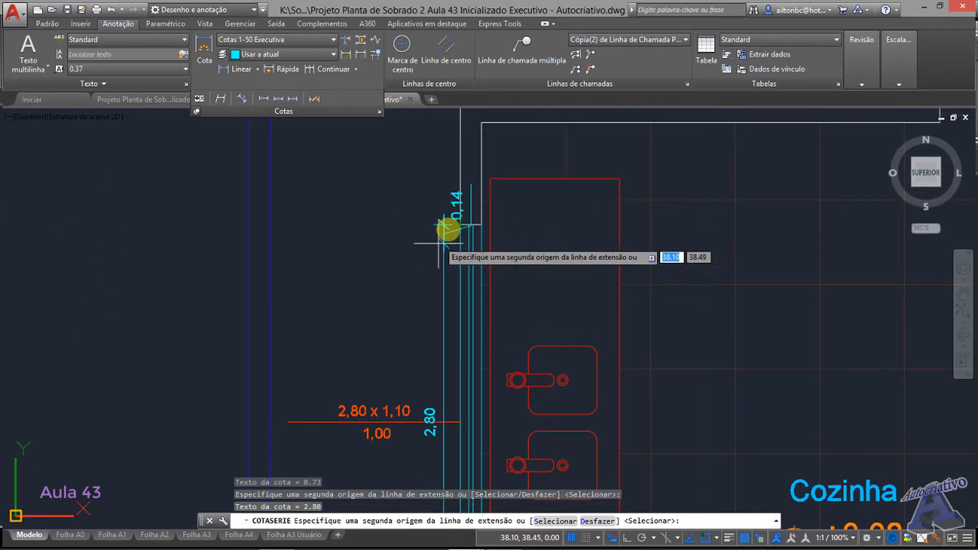
{"action": "middle_click_drag", "start_coordinate": [466, 205], "coordinate": [440, 437]}
{"action": "left_click", "coordinate": [435, 262]}
{"action": "middle_click_drag", "start_coordinate": [435, 264], "coordinate": [452, 435]}
{"action": "left_click", "coordinate": [451, 291]}
Step: Continue the chain from window J2 to the wall between Banheiro and Área de Serviço, and across that wall's thickness
{"action": "scroll", "coordinate": [451, 245], "scroll_direction": "up", "scroll_amount": 3}
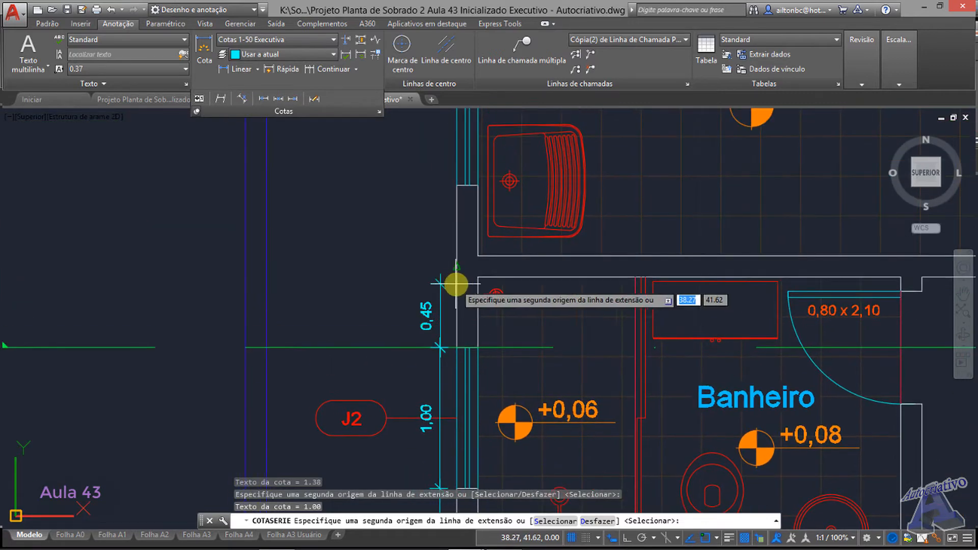
{"action": "scroll", "coordinate": [465, 281], "scroll_direction": "up", "scroll_amount": 2}
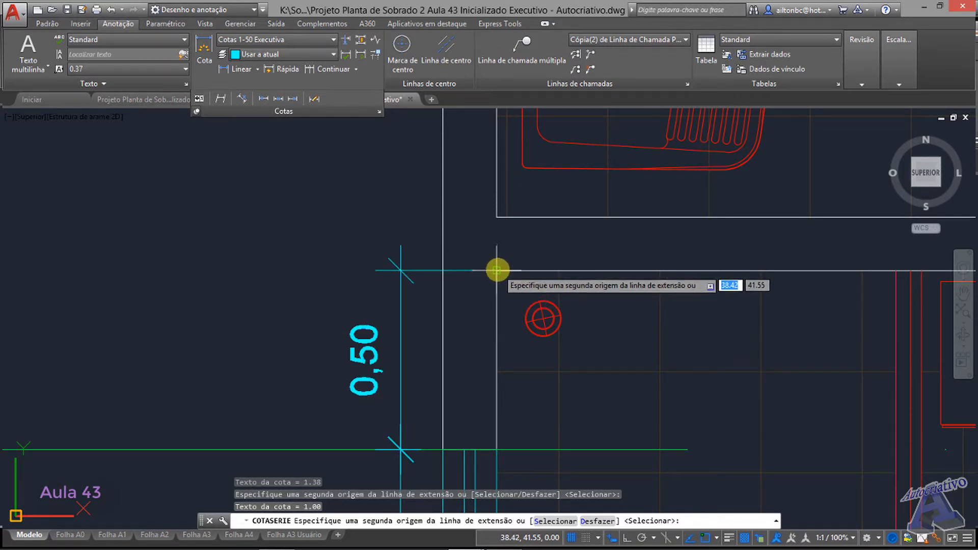
{"action": "left_click", "coordinate": [443, 270]}
{"action": "middle_click_drag", "start_coordinate": [480, 235], "coordinate": [512, 317]}
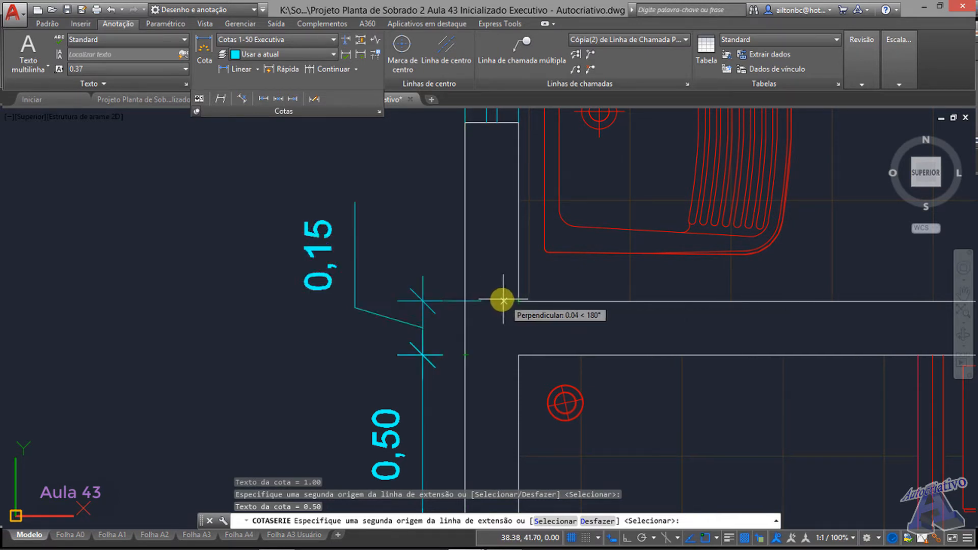
{"action": "left_click", "coordinate": [465, 300]}
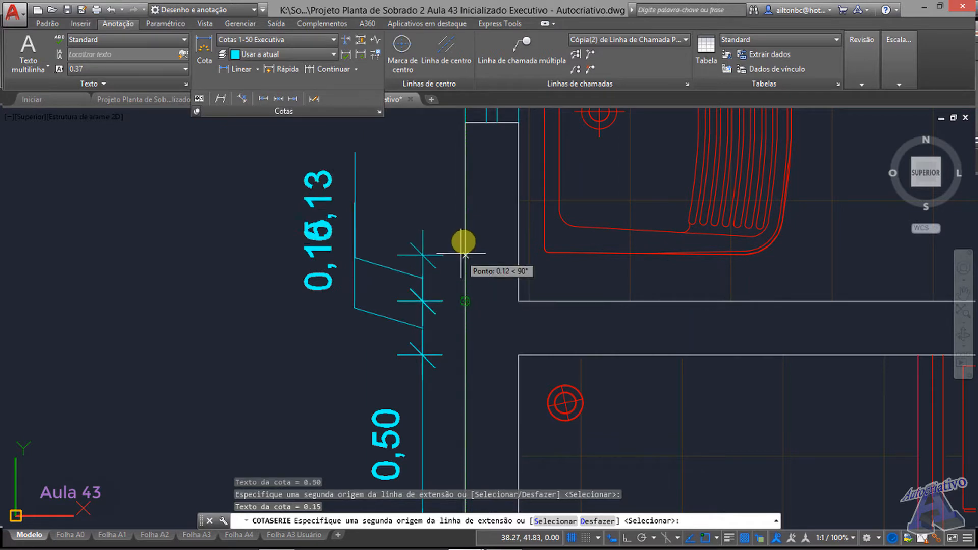
Step: Continue the chain over the wall segment below window J1 and across the J1 opening
{"action": "middle_click_drag", "start_coordinate": [462, 241], "coordinate": [466, 363]}
{"action": "left_click", "coordinate": [468, 242]}
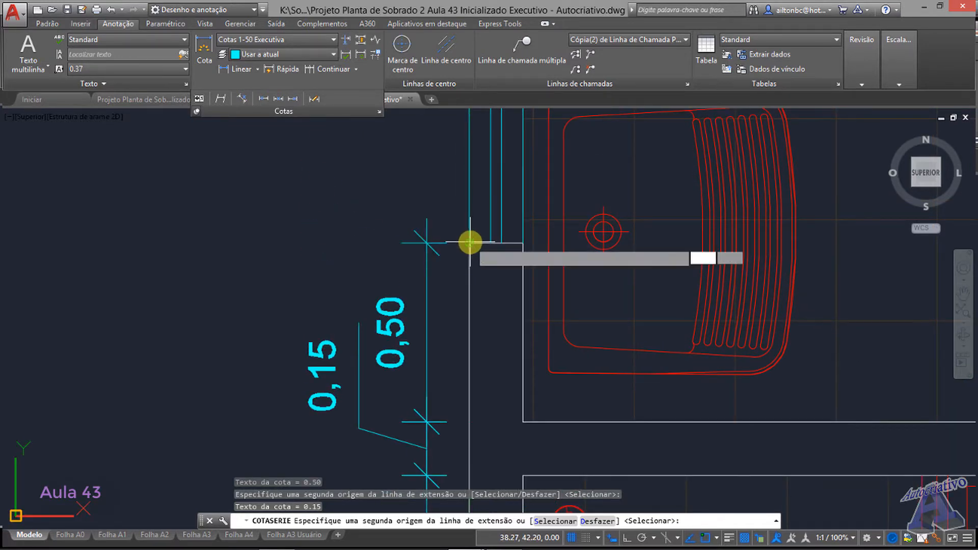
{"action": "scroll", "coordinate": [474, 242], "scroll_direction": "down", "scroll_amount": 2}
{"action": "middle_click_drag", "start_coordinate": [474, 243], "coordinate": [475, 447]}
{"action": "middle_click_drag", "start_coordinate": [474, 309], "coordinate": [474, 409]}
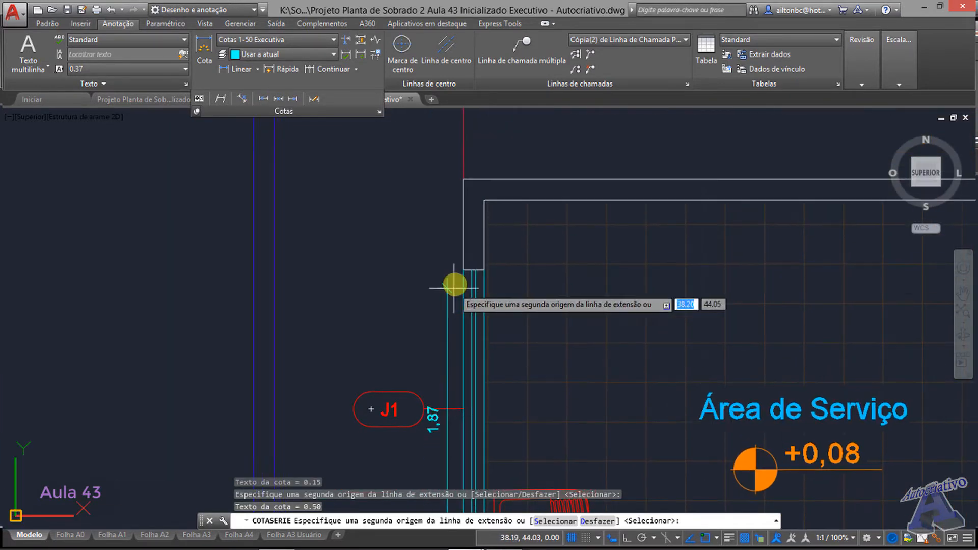
{"action": "left_click", "coordinate": [464, 267]}
Step: Finish the chain over the wall segment above J1 and the thickness of the Área de Serviço's upper wall
{"action": "middle_click_drag", "start_coordinate": [460, 203], "coordinate": [486, 276]}
{"action": "scroll", "coordinate": [486, 276], "scroll_direction": "up", "scroll_amount": 4}
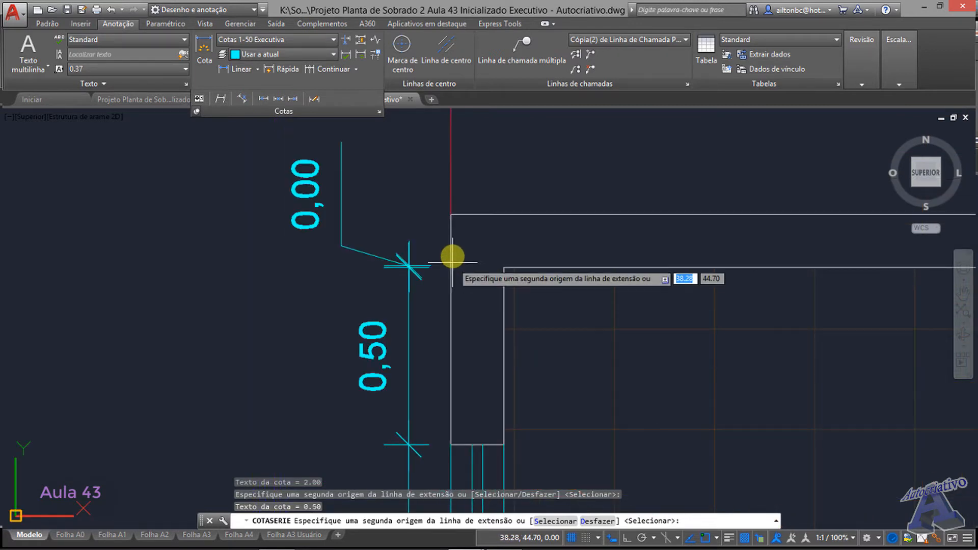
{"action": "left_click", "coordinate": [452, 214]}
{"action": "key", "text": "Escape"}
Step: Delete the 2,80 x 1,10 / 1,00 window label and its line beside the kitchen window
{"action": "scroll", "coordinate": [503, 286], "scroll_direction": "down", "scroll_amount": 3}
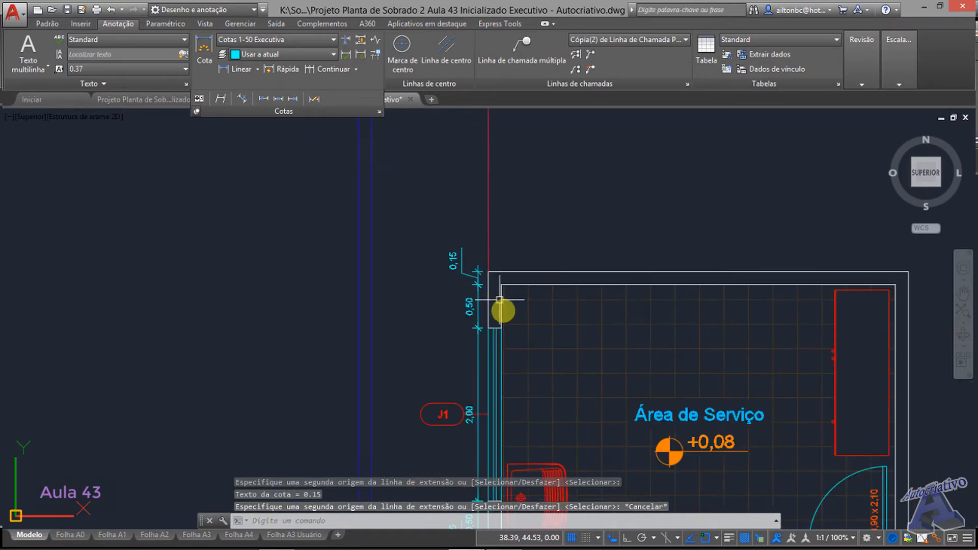
{"action": "middle_click_drag", "start_coordinate": [540, 362], "coordinate": [478, 248]}
{"action": "middle_click_drag", "start_coordinate": [451, 466], "coordinate": [458, 227]}
{"action": "middle_click_drag", "start_coordinate": [438, 308], "coordinate": [422, 238]}
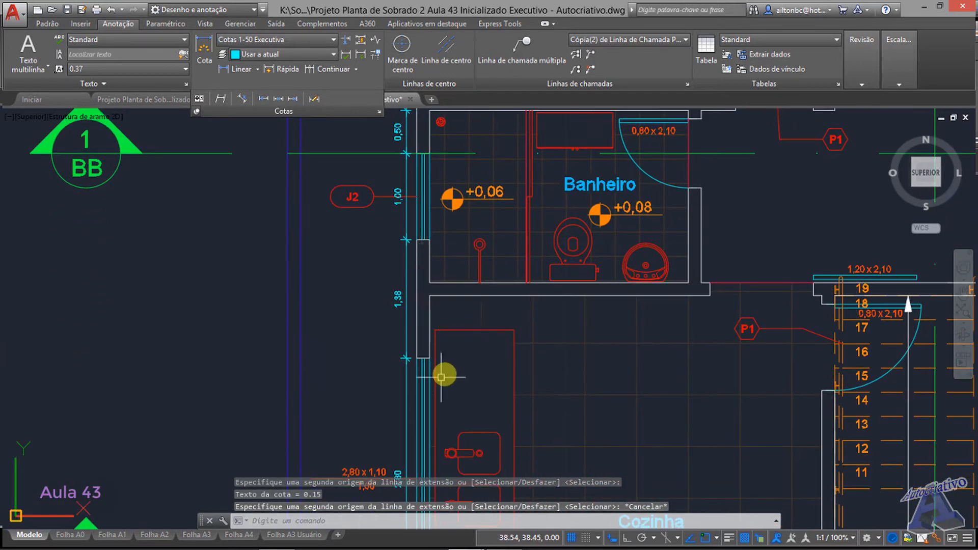
{"action": "middle_click_drag", "start_coordinate": [442, 376], "coordinate": [468, 229]}
{"action": "mouse_move", "coordinate": [451, 352]}
{"action": "middle_mouse_down"}
{"action": "mouse_move", "coordinate": [471, 277]}
{"action": "mouse_move", "coordinate": [464, 307]}
{"action": "middle_mouse_up"}
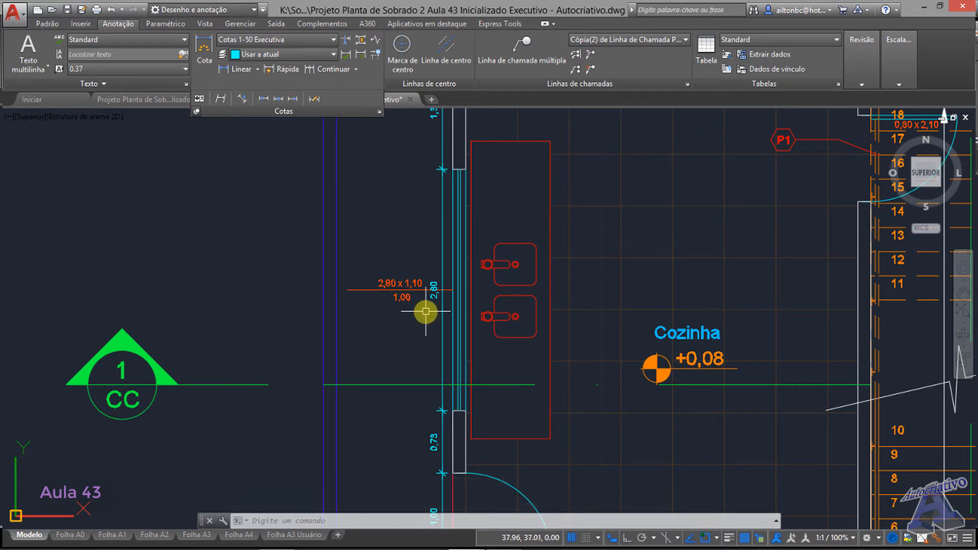
{"action": "scroll", "coordinate": [426, 311], "scroll_direction": "up", "scroll_amount": 3}
{"action": "left_click", "coordinate": [414, 283]}
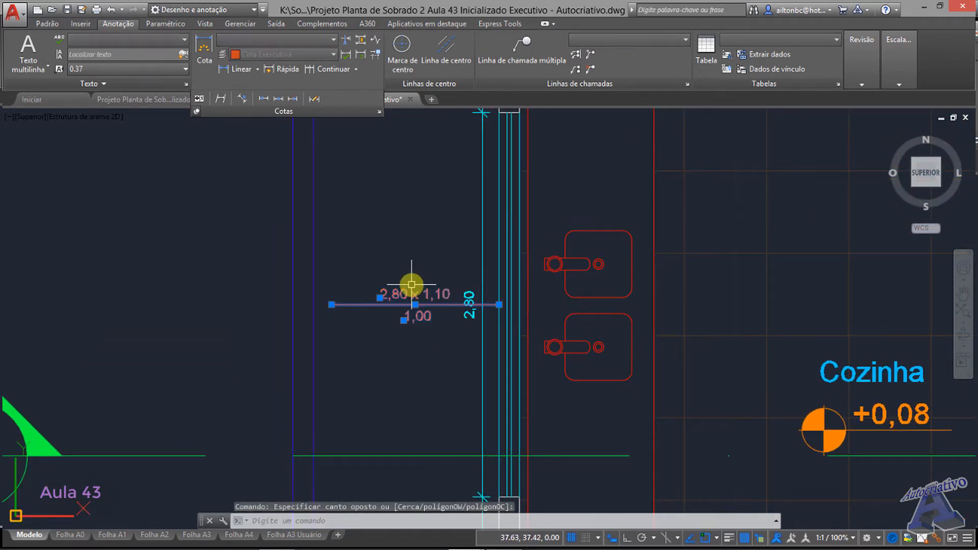
{"action": "key", "text": "Delete"}
Step: Delete the dimensions of the kitchen's exterior door opening and of the short wall stub below it
{"action": "scroll", "coordinate": [408, 283], "scroll_direction": "down", "scroll_amount": 2}
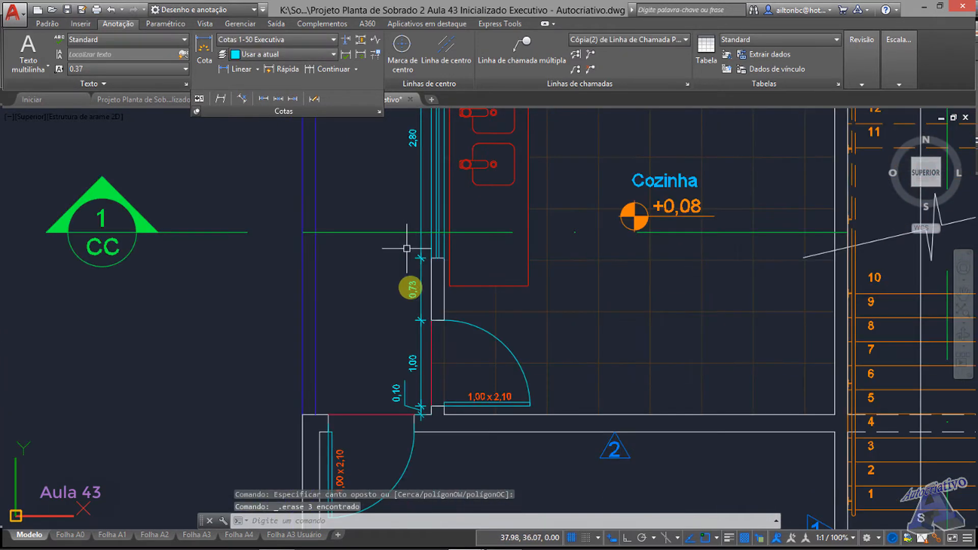
{"action": "scroll", "coordinate": [430, 339], "scroll_direction": "up", "scroll_amount": 4}
{"action": "scroll", "coordinate": [446, 409], "scroll_direction": "up", "scroll_amount": 1}
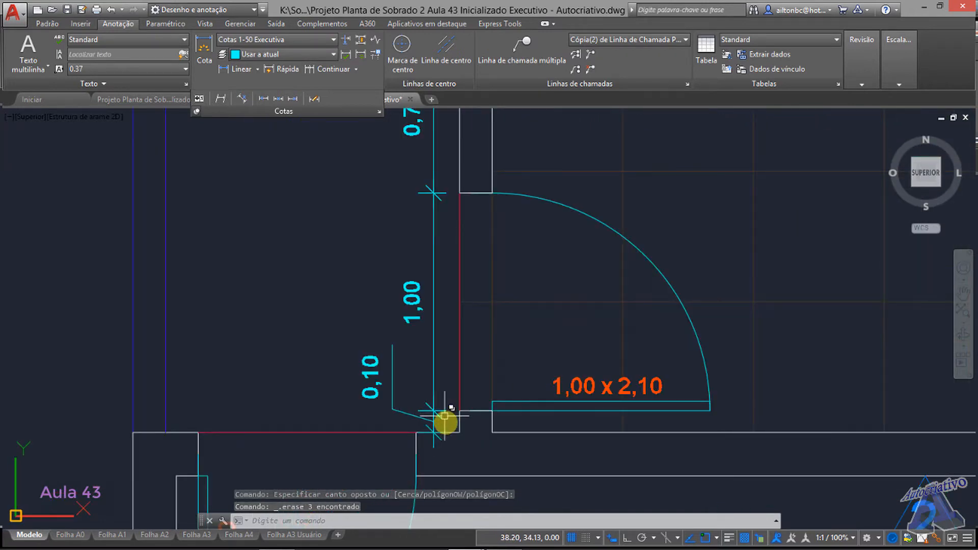
{"action": "scroll", "coordinate": [446, 423], "scroll_direction": "up", "scroll_amount": 1}
{"action": "left_click", "coordinate": [443, 421]}
{"action": "left_click", "coordinate": [393, 382]}
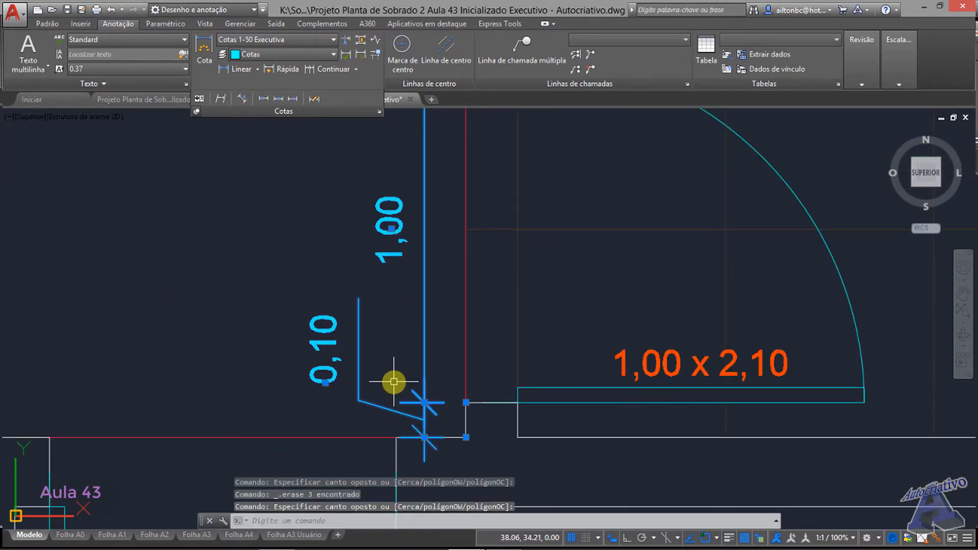
{"action": "key", "text": "Delete"}
Step: Delete the dimension of the wall segment between the kitchen's exterior door and window
{"action": "scroll", "coordinate": [410, 331], "scroll_direction": "down", "scroll_amount": 3}
{"action": "scroll", "coordinate": [452, 356], "scroll_direction": "up", "scroll_amount": 5}
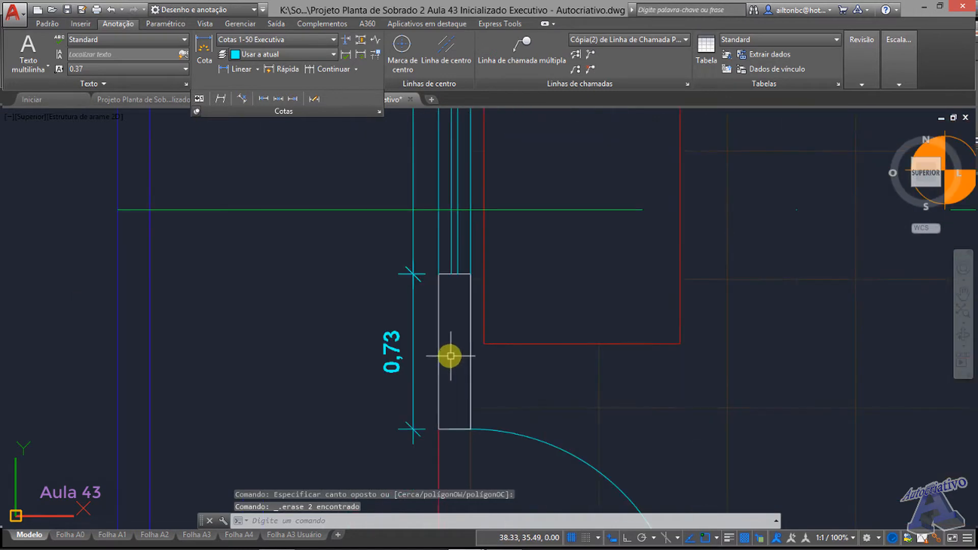
{"action": "left_click", "coordinate": [422, 353]}
{"action": "left_click", "coordinate": [393, 328]}
{"action": "key", "text": "Delete"}
{"action": "scroll", "coordinate": [403, 351], "scroll_direction": "down", "scroll_amount": 1}
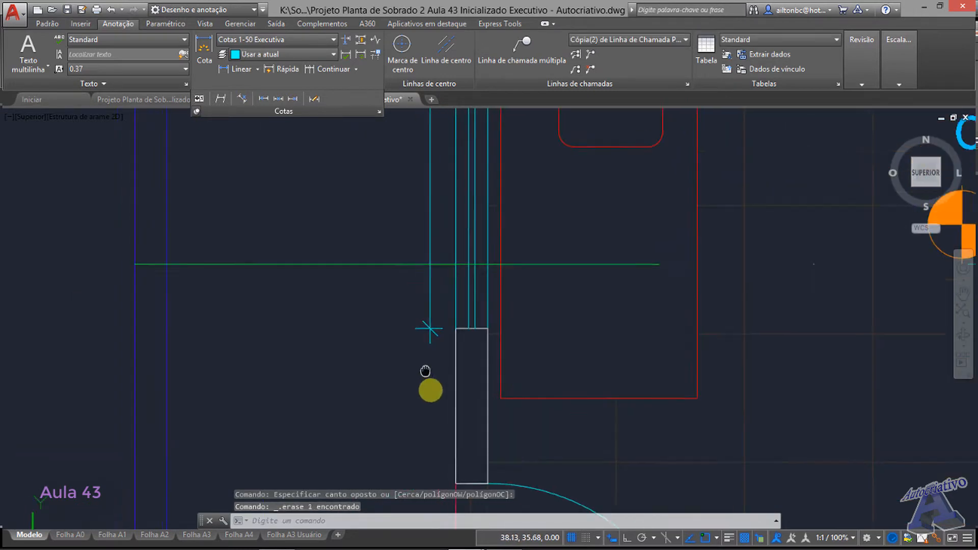
Step: Delete the dimension of the kitchen's exterior window opening
{"action": "scroll", "coordinate": [426, 375], "scroll_direction": "up", "scroll_amount": 1}
{"action": "left_click", "coordinate": [426, 345]}
{"action": "left_click", "coordinate": [428, 342]}
{"action": "key", "text": "Delete"}
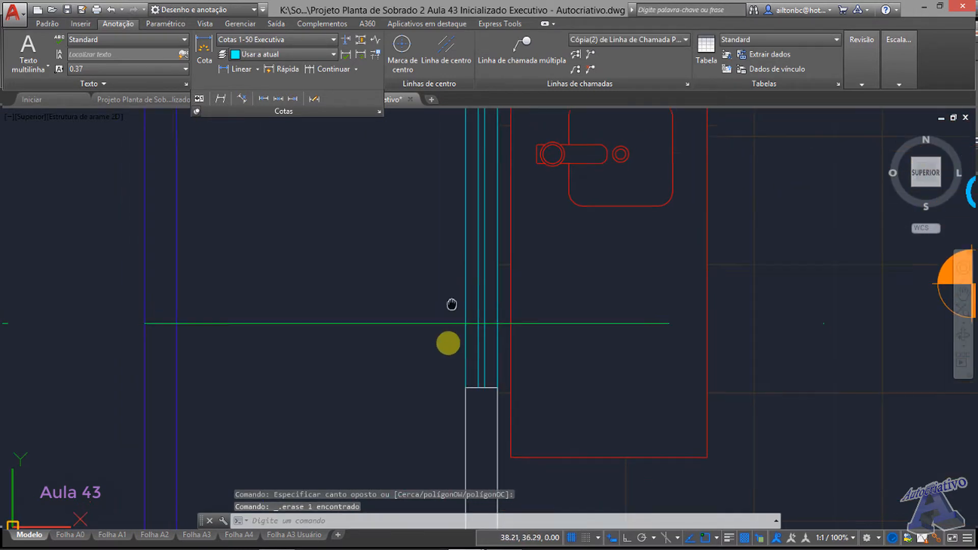
Step: Delete the dimension of the exterior wall segment between window J2 and the kitchen window
{"action": "scroll", "coordinate": [447, 341], "scroll_direction": "down", "scroll_amount": 2}
{"action": "scroll", "coordinate": [468, 402], "scroll_direction": "up", "scroll_amount": 3}
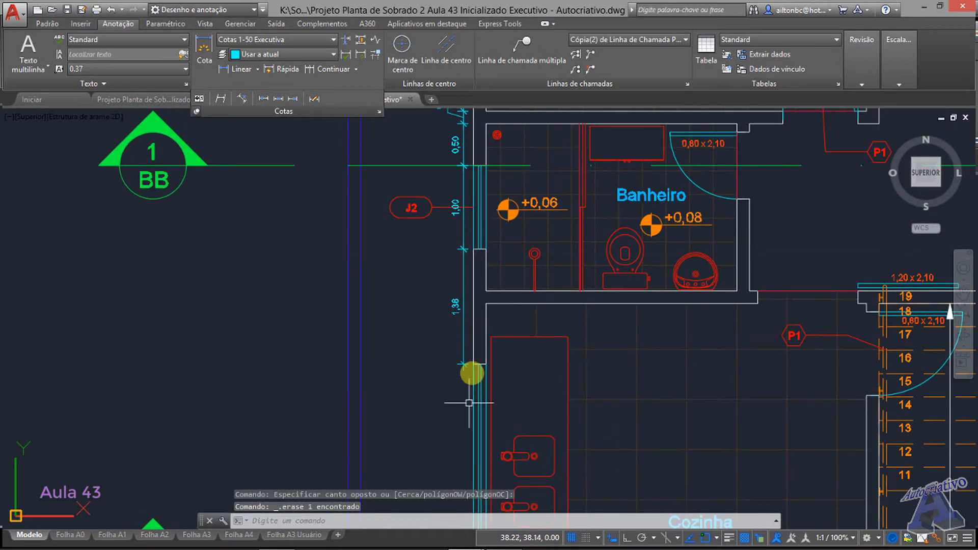
{"action": "left_click", "coordinate": [468, 336]}
{"action": "left_click", "coordinate": [458, 323]}
{"action": "key", "text": "Delete"}
{"action": "middle_click_drag", "start_coordinate": [459, 308], "coordinate": [464, 445]}
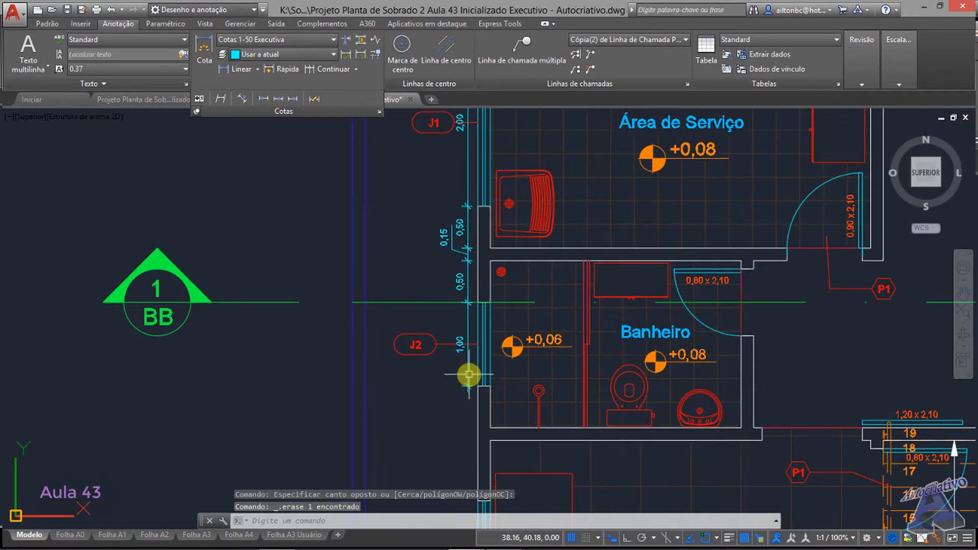
Step: Delete the dimensions of the J2 window opening and of the wall segment directly above it
{"action": "scroll", "coordinate": [468, 374], "scroll_direction": "up", "scroll_amount": 2}
{"action": "mouse_move", "coordinate": [443, 353]}
{"action": "middle_mouse_down"}
{"action": "mouse_move", "coordinate": [459, 377]}
{"action": "mouse_move", "coordinate": [461, 449]}
{"action": "middle_mouse_up"}
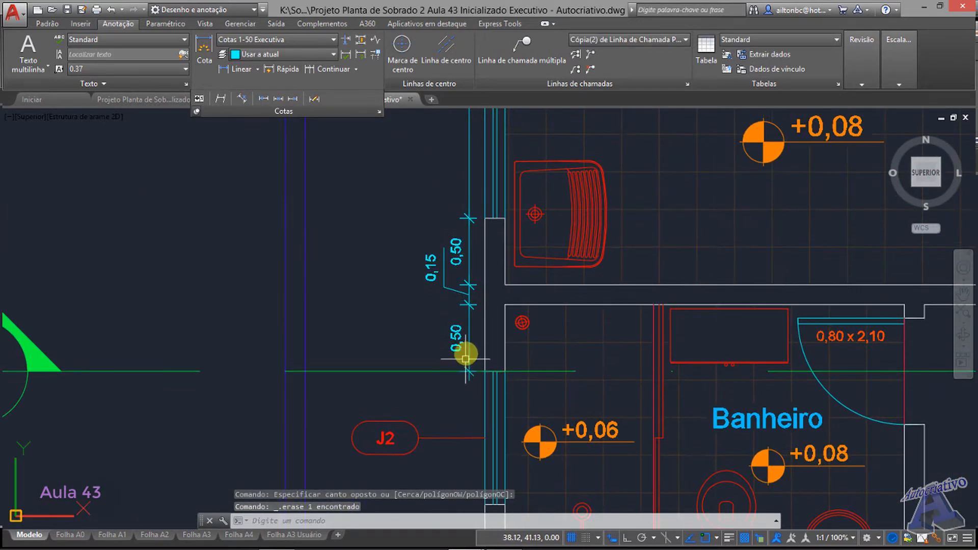
{"action": "middle_click_drag", "start_coordinate": [458, 317], "coordinate": [476, 367]}
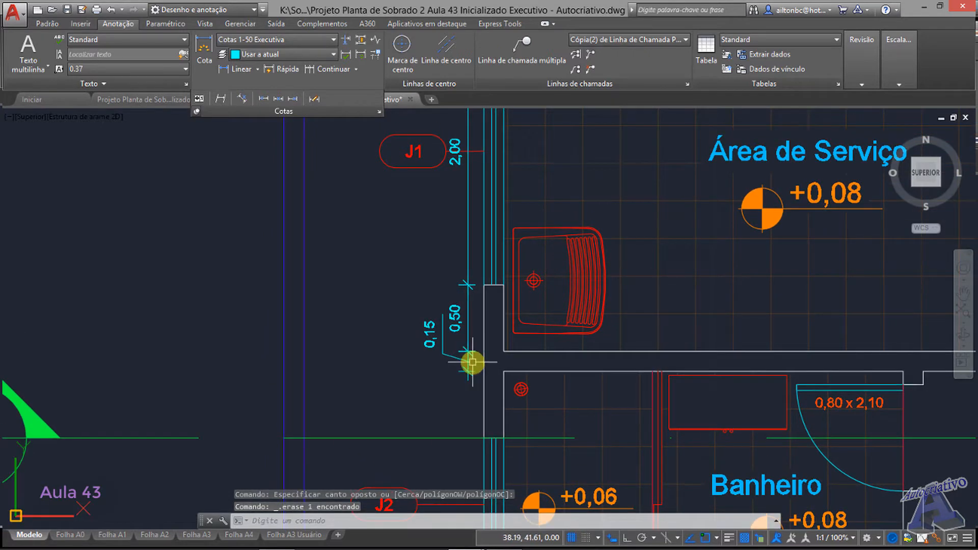
Step: Delete the dimensions of the wall segment below J1 and of the wall thickness between Área de Serviço and Banheiro
{"action": "scroll", "coordinate": [472, 362], "scroll_direction": "up", "scroll_amount": 2}
{"action": "left_click", "coordinate": [480, 405]}
{"action": "left_click", "coordinate": [438, 334]}
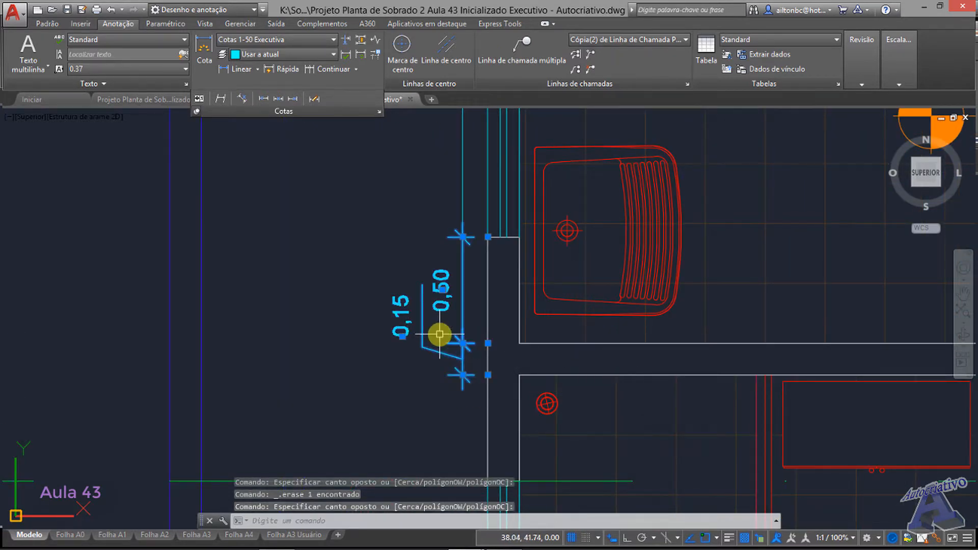
{"action": "key", "text": "Delete"}
Step: Delete the dimension of the J1 window opening in the Área de Serviço
{"action": "middle_click_drag", "start_coordinate": [462, 316], "coordinate": [489, 454]}
{"action": "left_click", "coordinate": [501, 405]}
{"action": "left_click", "coordinate": [454, 358]}
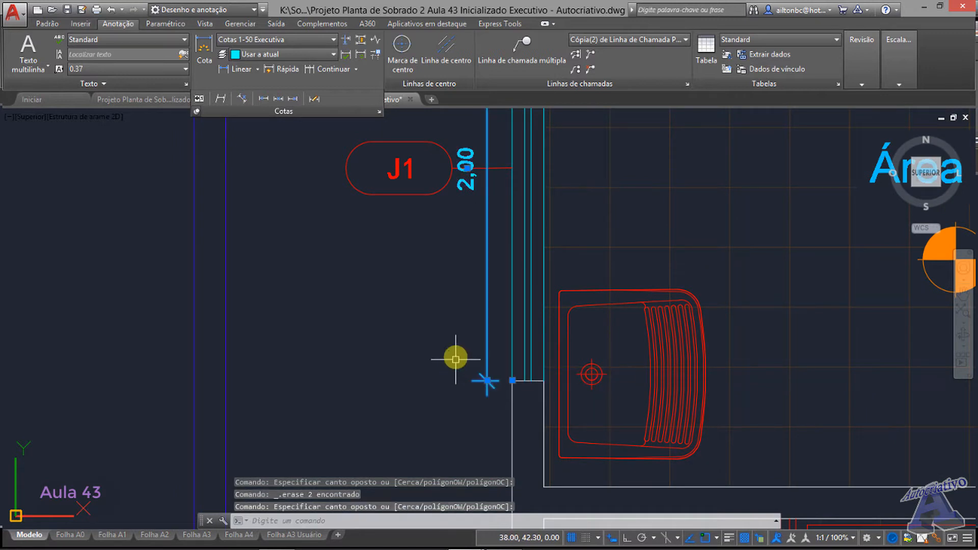
{"action": "key", "text": "Delete"}
Step: Delete the dimensions of the wall segment above J1 and of the Área de Serviço's upper wall thickness
{"action": "middle_click_drag", "start_coordinate": [482, 343], "coordinate": [478, 514]}
{"action": "scroll", "coordinate": [478, 385], "scroll_direction": "down", "scroll_amount": 4}
{"action": "scroll", "coordinate": [484, 310], "scroll_direction": "up", "scroll_amount": 3}
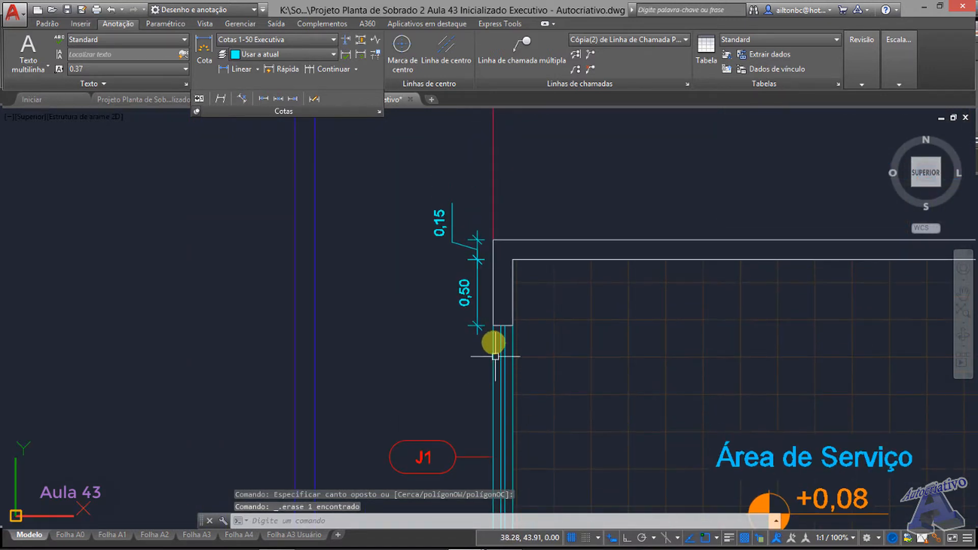
{"action": "left_click", "coordinate": [485, 312]}
{"action": "left_click", "coordinate": [466, 278]}
{"action": "key", "text": "Delete"}
{"action": "left_click", "coordinate": [474, 252]}
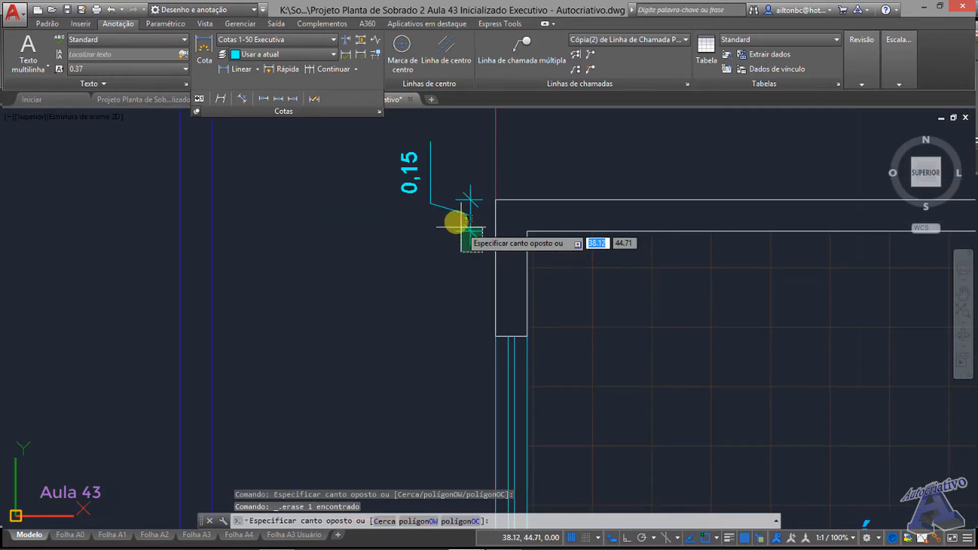
{"action": "left_click", "coordinate": [454, 220]}
{"action": "key", "text": "Delete"}
{"action": "scroll", "coordinate": [457, 298], "scroll_direction": "down", "scroll_amount": 3}
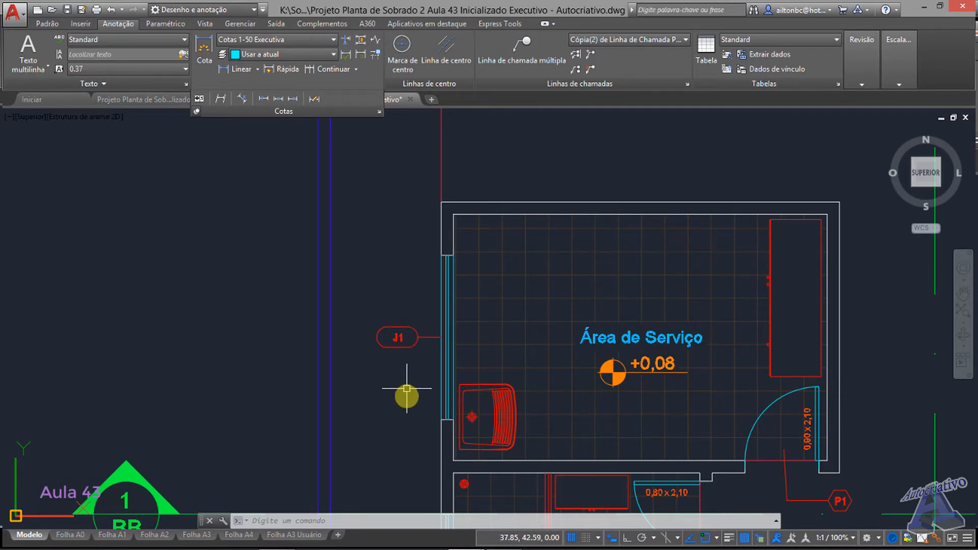
{"action": "middle_click_drag", "start_coordinate": [416, 407], "coordinate": [392, 298]}
{"action": "scroll", "coordinate": [422, 320], "scroll_direction": "up", "scroll_amount": 2}
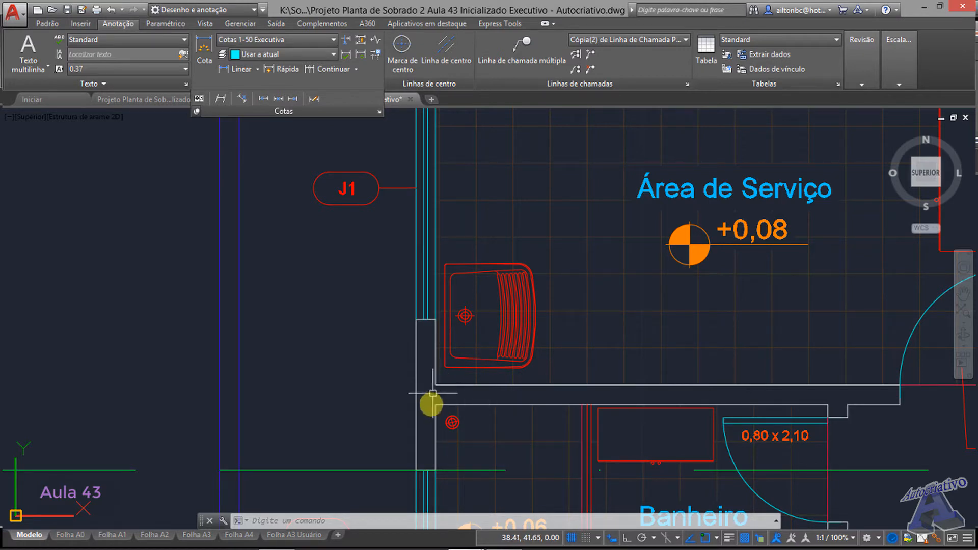
{"action": "scroll", "coordinate": [430, 384], "scroll_direction": "down", "scroll_amount": 3}
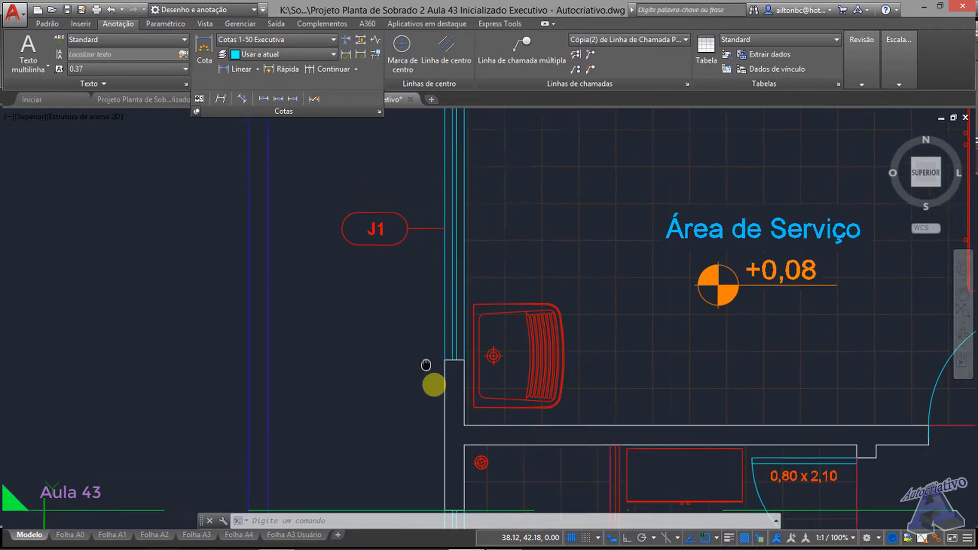
{"action": "middle_click_drag", "start_coordinate": [446, 312], "coordinate": [455, 339]}
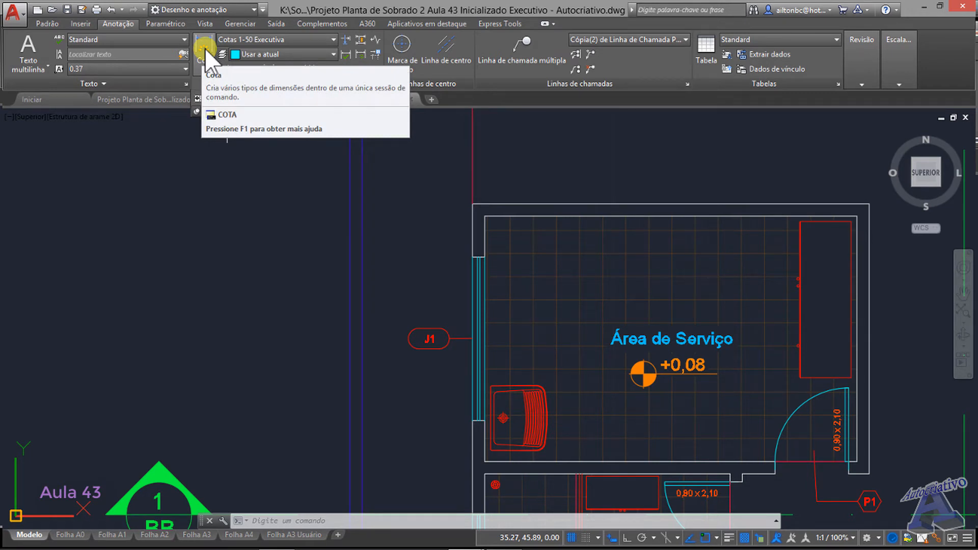
Step: Show the list of available dimension types and close it without choosing one
{"action": "left_click", "coordinate": [41, 22]}
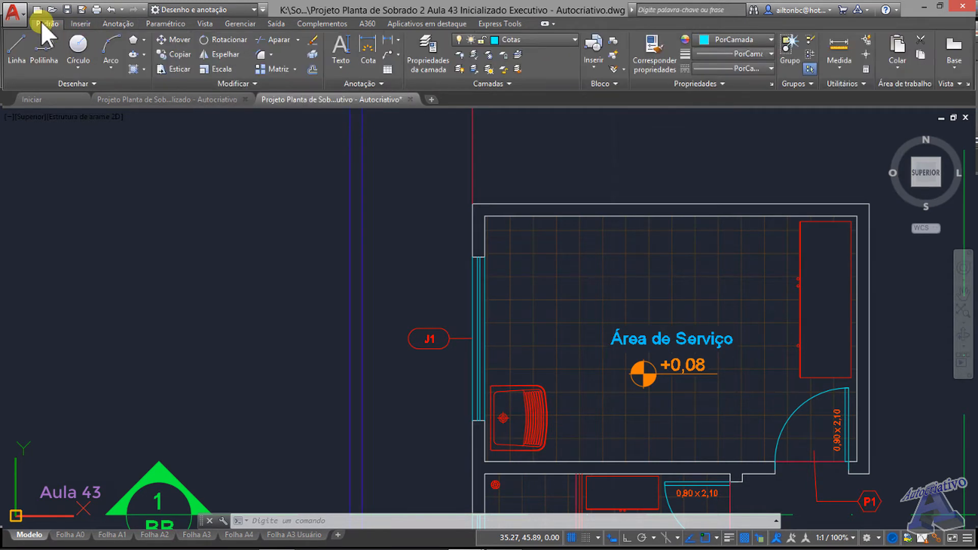
{"action": "left_click", "coordinate": [397, 41]}
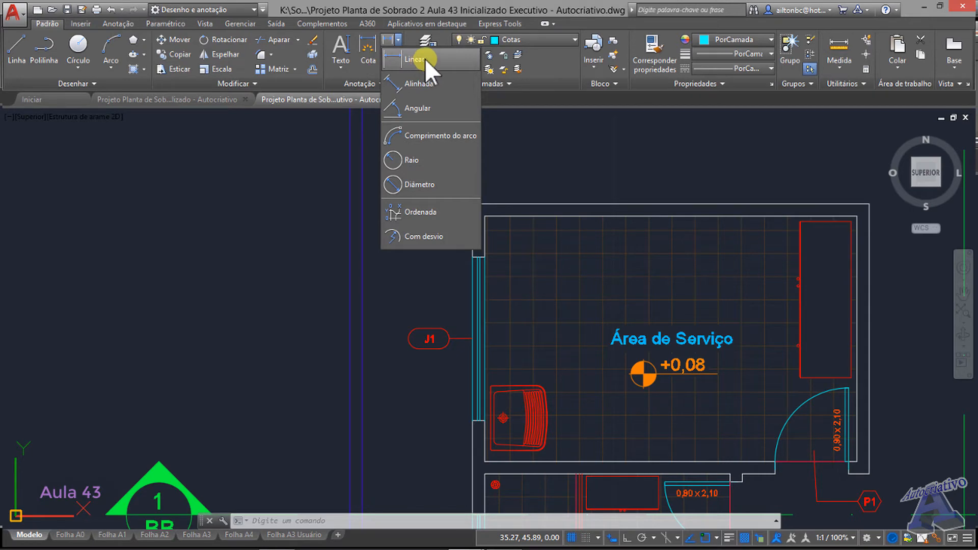
{"action": "left_click", "coordinate": [526, 142]}
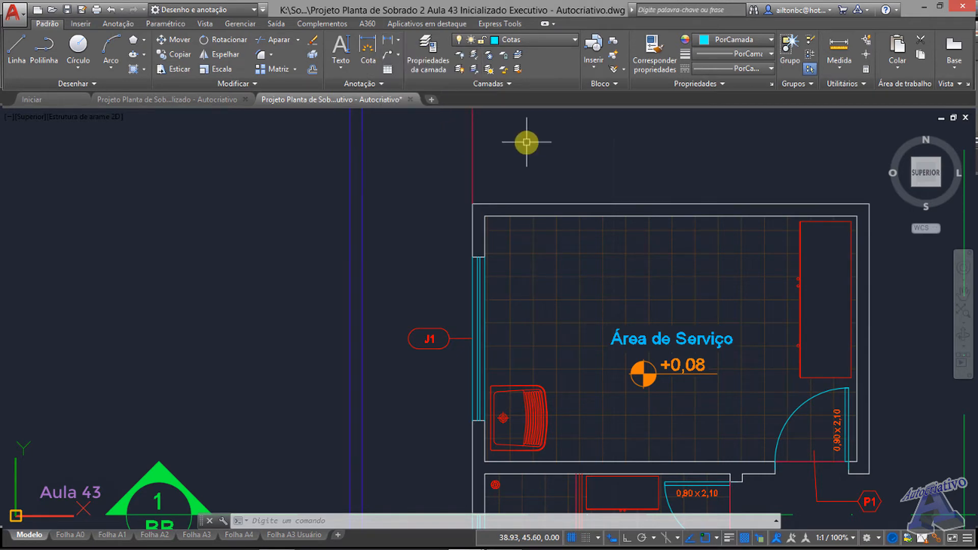
Step: Place a horizontal Linear dimension above the Edícula's sloped boundary wall, spanning its two outer corners
{"action": "middle_click_drag", "start_coordinate": [560, 157], "coordinate": [533, 273]}
{"action": "scroll", "coordinate": [543, 254], "scroll_direction": "down", "scroll_amount": 2}
{"action": "middle_click_drag", "start_coordinate": [619, 191], "coordinate": [490, 432]}
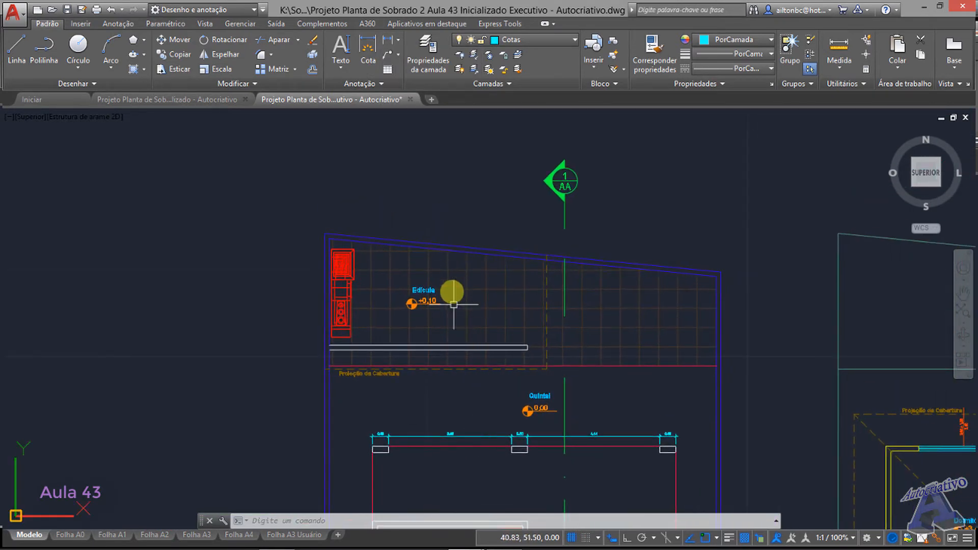
{"action": "scroll", "coordinate": [544, 249], "scroll_direction": "up", "scroll_amount": 2}
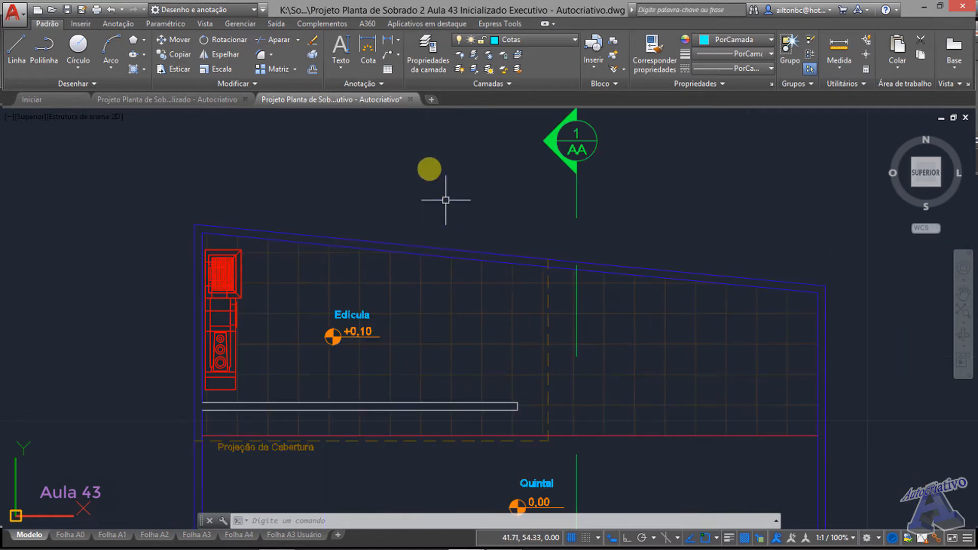
{"action": "left_click", "coordinate": [400, 42]}
{"action": "left_click", "coordinate": [417, 59]}
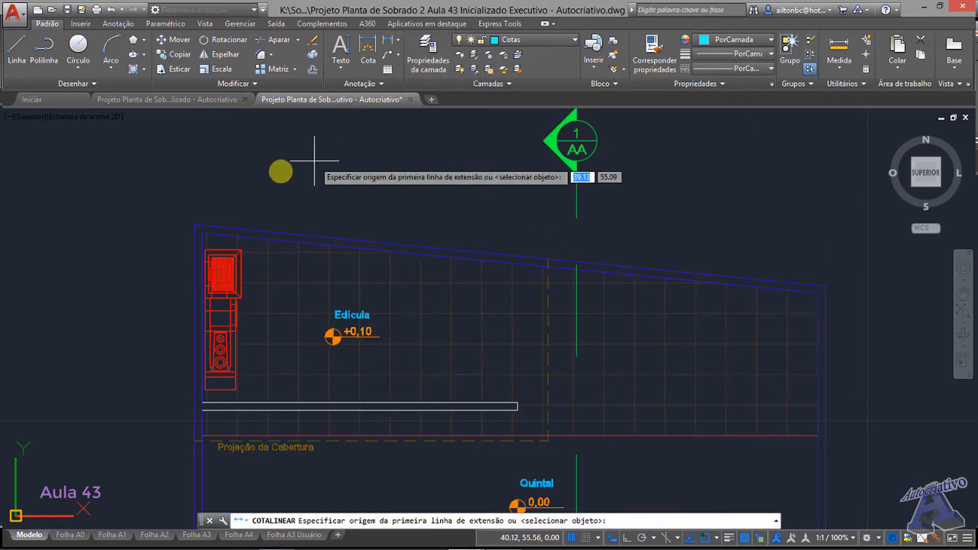
{"action": "left_click", "coordinate": [195, 224]}
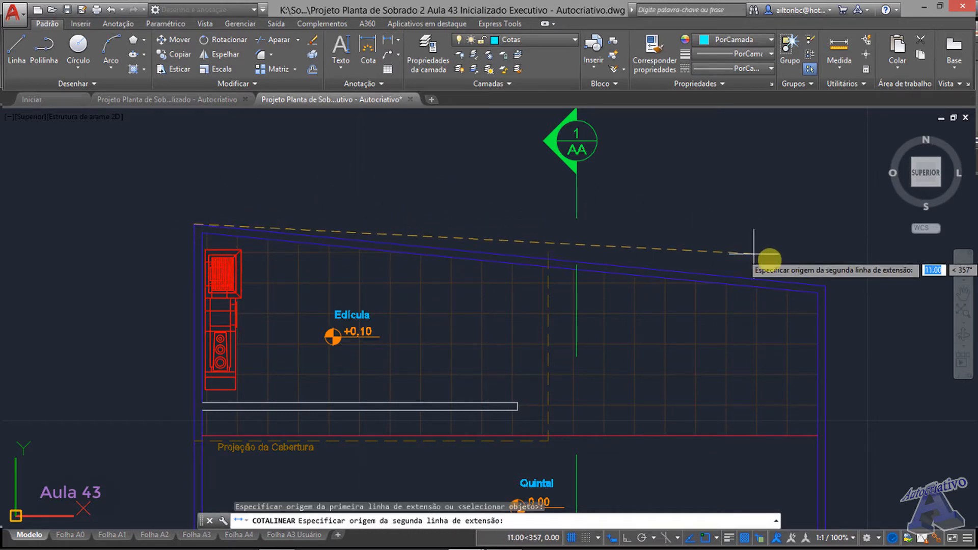
{"action": "left_click", "coordinate": [825, 285]}
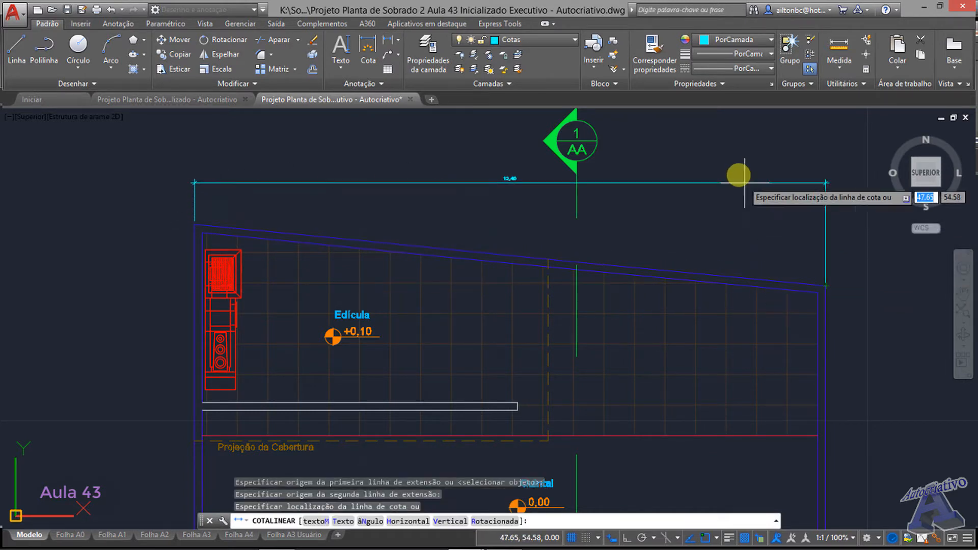
{"action": "middle_click_drag", "start_coordinate": [733, 153], "coordinate": [727, 212]}
{"action": "left_click", "coordinate": [484, 205]}
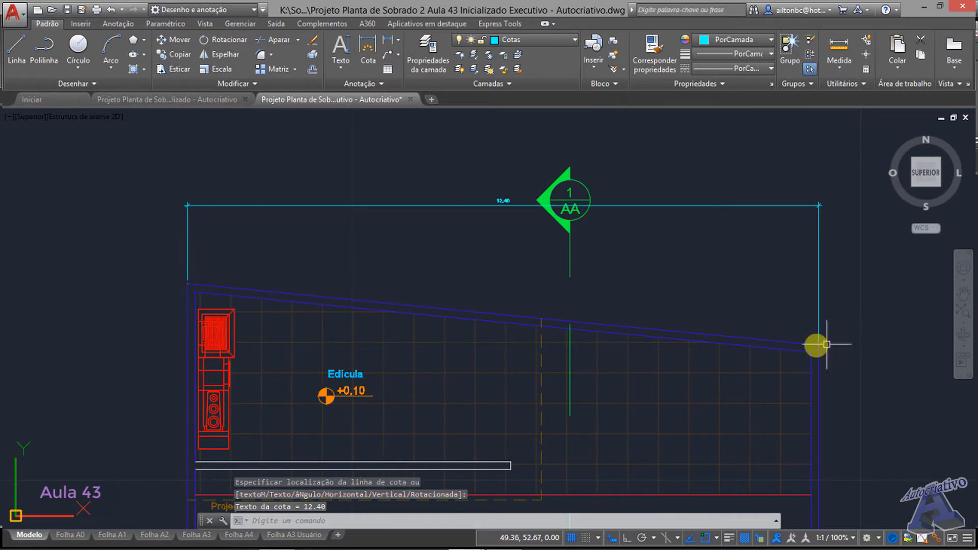
Step: Delete the horizontal dimension above the sloped boundary wall
{"action": "left_click", "coordinate": [543, 304]}
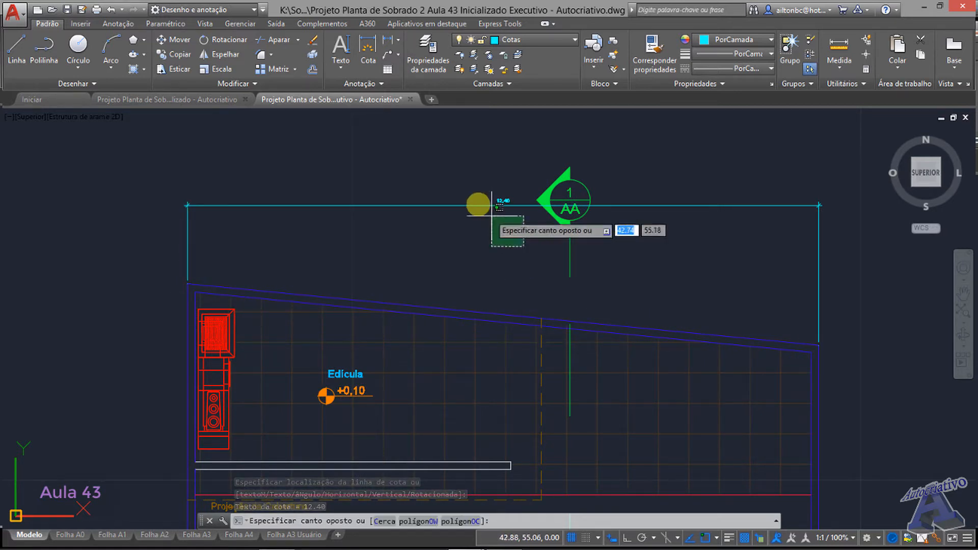
{"action": "left_click", "coordinate": [470, 197]}
{"action": "key", "text": "Delete"}
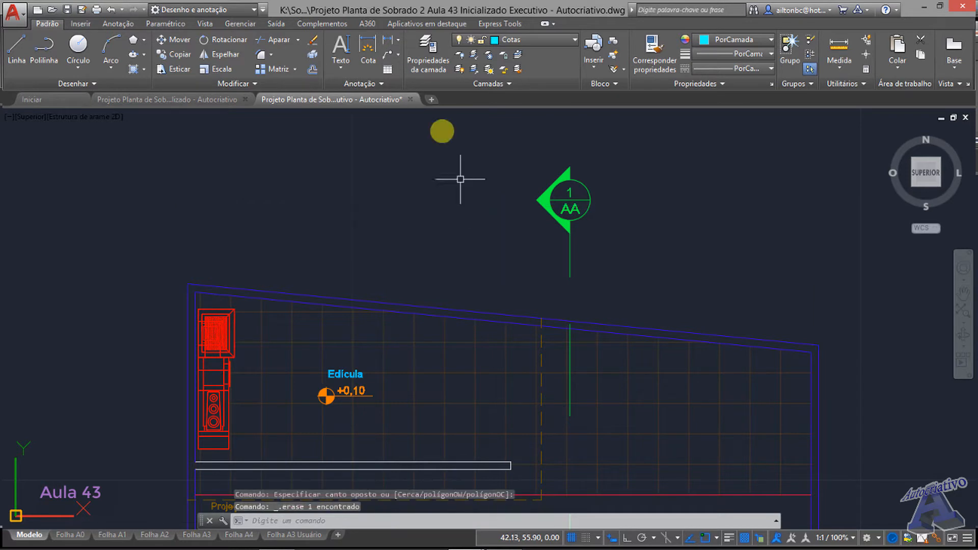
Step: Place an Aligned dimension parallel to the Edícula's sloped boundary wall, between its two outer corners
{"action": "left_click", "coordinate": [398, 36]}
{"action": "left_click", "coordinate": [428, 97]}
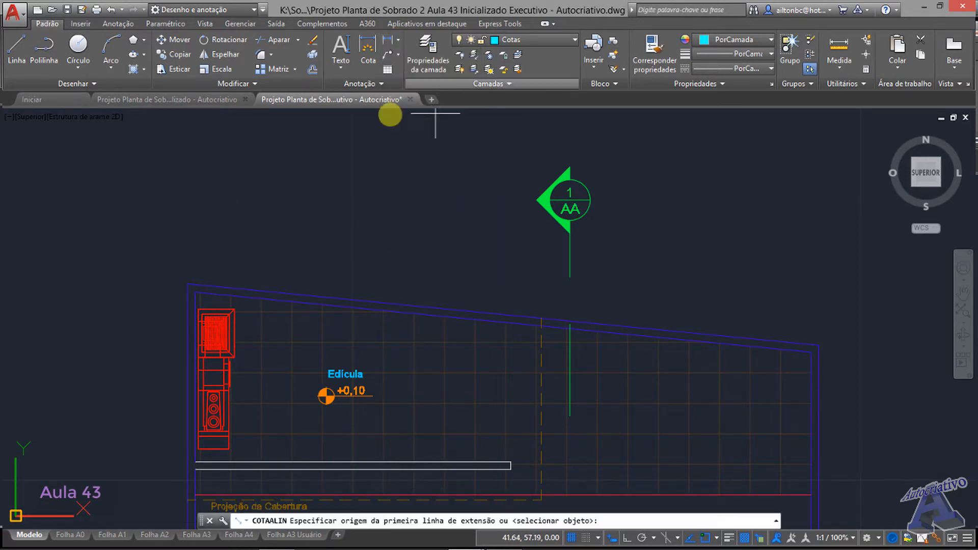
{"action": "left_click", "coordinate": [188, 282]}
{"action": "left_click", "coordinate": [818, 345]}
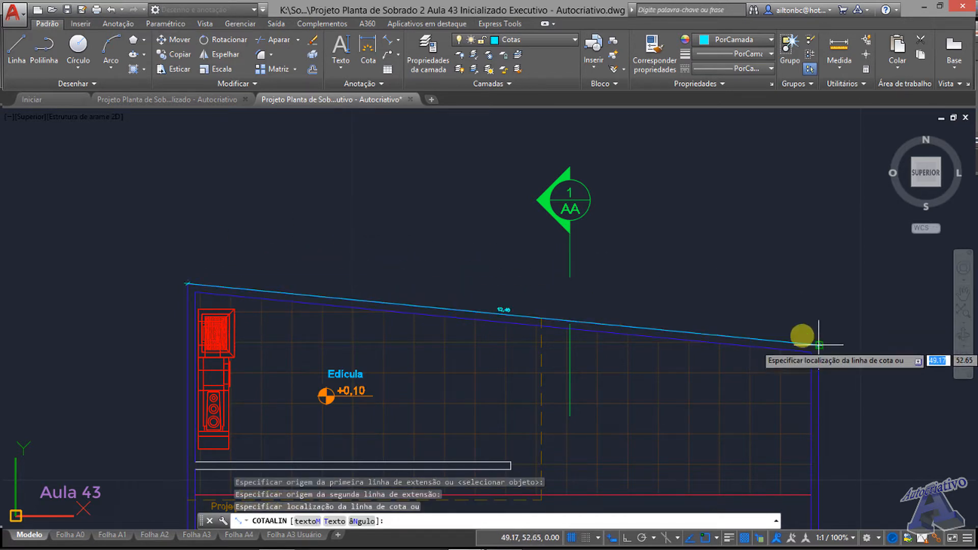
{"action": "left_click", "coordinate": [783, 314]}
Step: Delete the aligned dimension along the sloped boundary wall
{"action": "scroll", "coordinate": [463, 296], "scroll_direction": "up", "scroll_amount": 2}
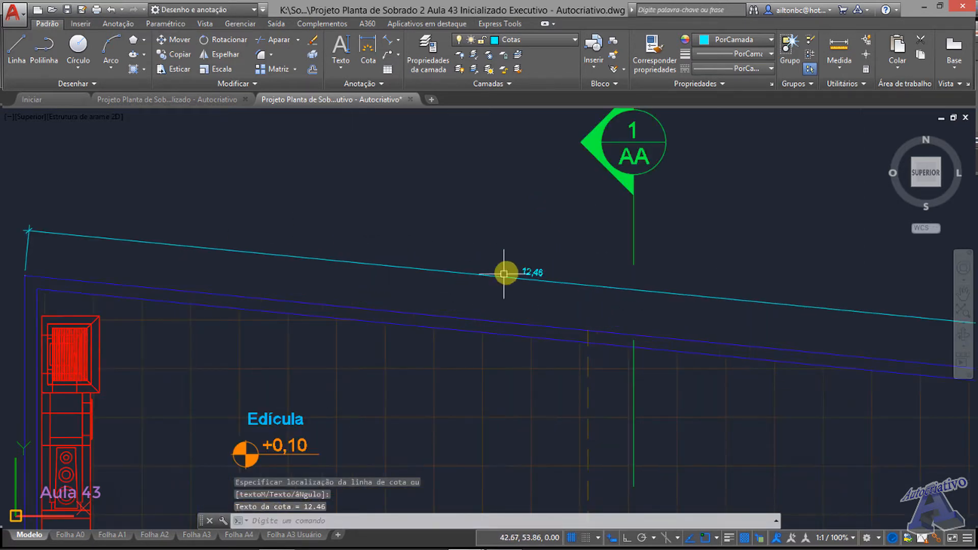
{"action": "scroll", "coordinate": [501, 279], "scroll_direction": "down", "scroll_amount": 2}
{"action": "left_click", "coordinate": [516, 270]}
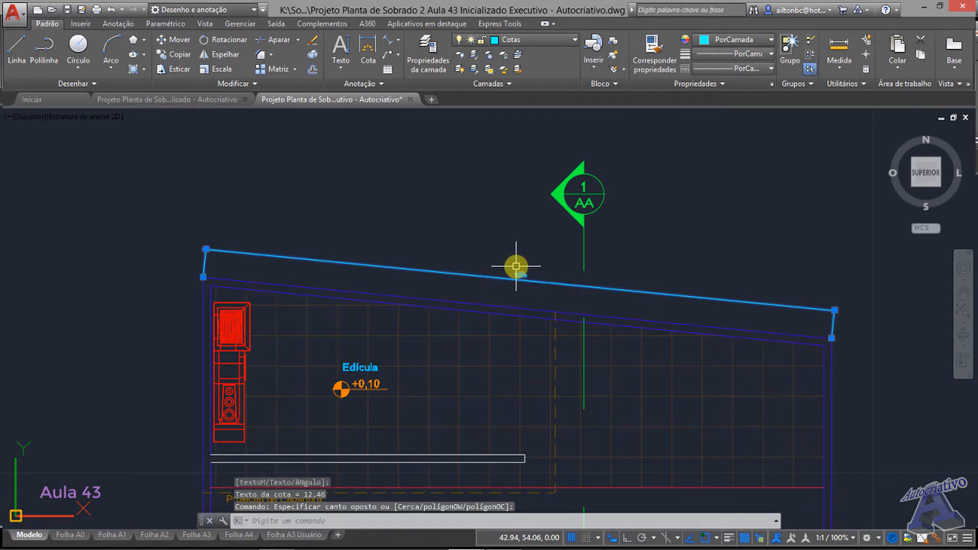
{"action": "key", "text": "Delete"}
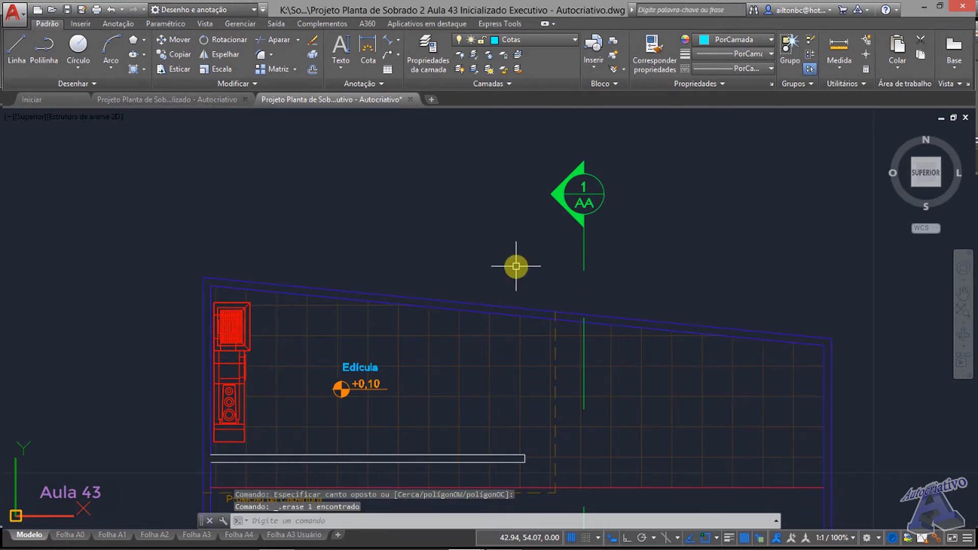
{"action": "scroll", "coordinate": [428, 392], "scroll_direction": "down", "scroll_amount": 3}
{"action": "scroll", "coordinate": [384, 342], "scroll_direction": "up", "scroll_amount": 5}
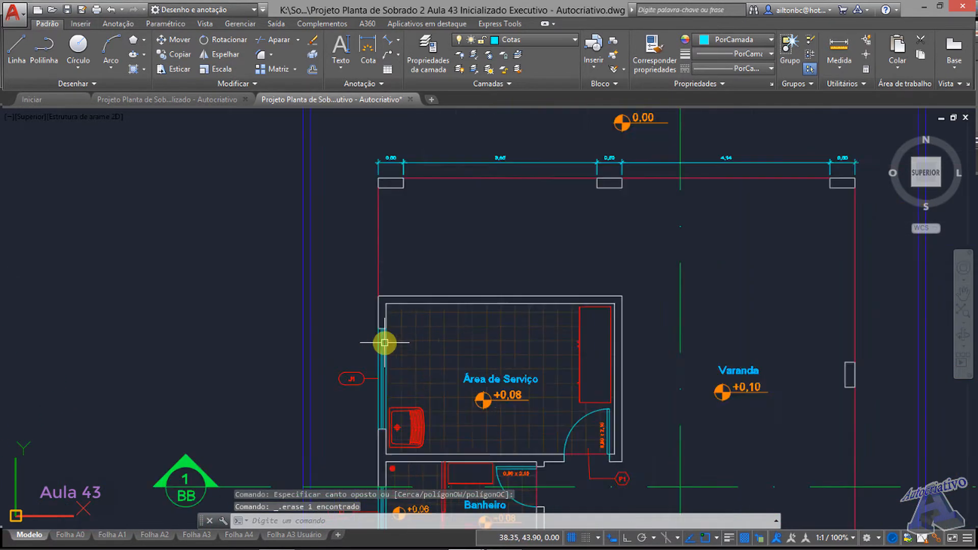
{"action": "scroll", "coordinate": [385, 342], "scroll_direction": "up", "scroll_amount": 2}
{"action": "mouse_move", "coordinate": [375, 331]}
{"action": "middle_mouse_down"}
{"action": "mouse_move", "coordinate": [443, 280]}
{"action": "mouse_move", "coordinate": [455, 296]}
{"action": "mouse_move", "coordinate": [477, 285]}
{"action": "middle_mouse_up"}
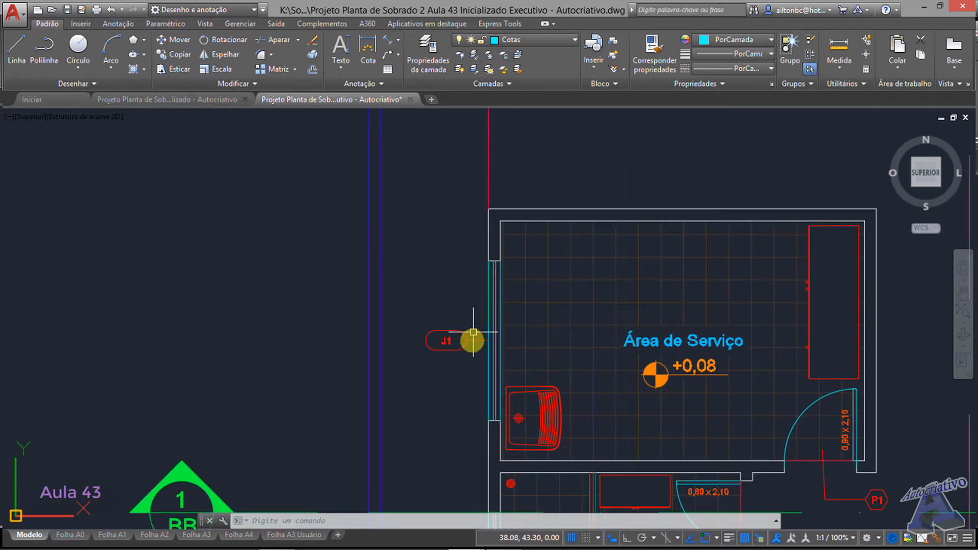
{"action": "left_click", "coordinate": [395, 42]}
{"action": "left_click", "coordinate": [412, 60]}
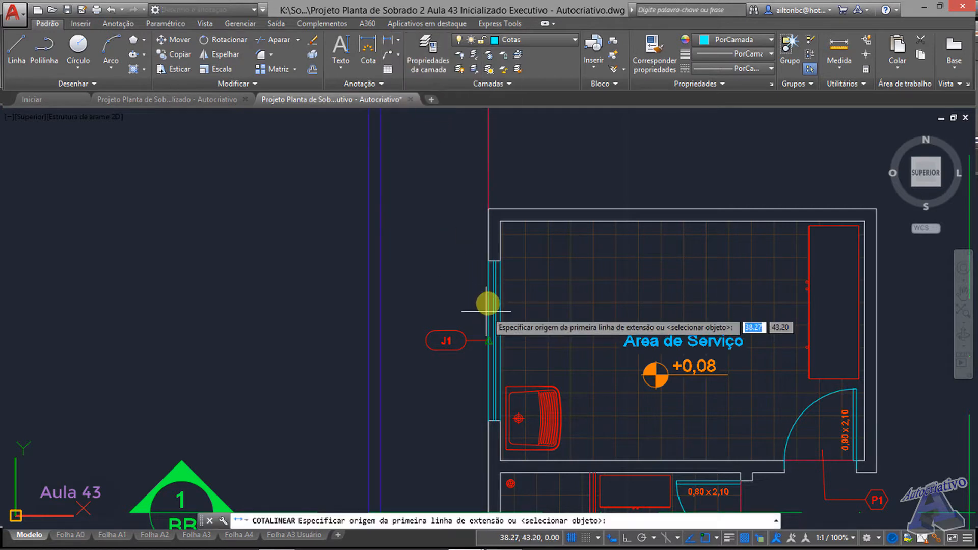
{"action": "left_click", "coordinate": [488, 264]}
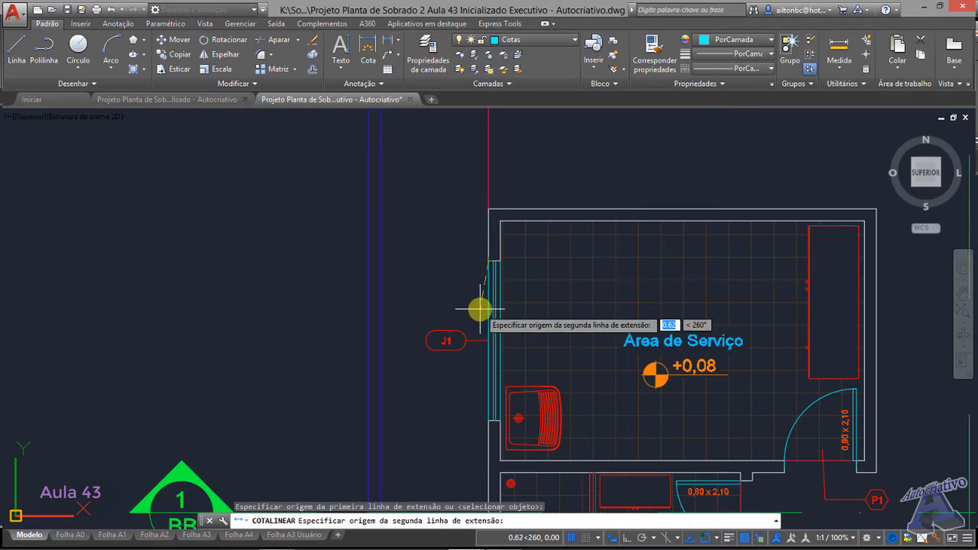
{"action": "key", "text": "Escape"}
Step: Move the J1 window tag away from the Área de Serviço window, into the empty area beyond the purple lines
{"action": "left_click", "coordinate": [476, 352]}
{"action": "left_click", "coordinate": [460, 326]}
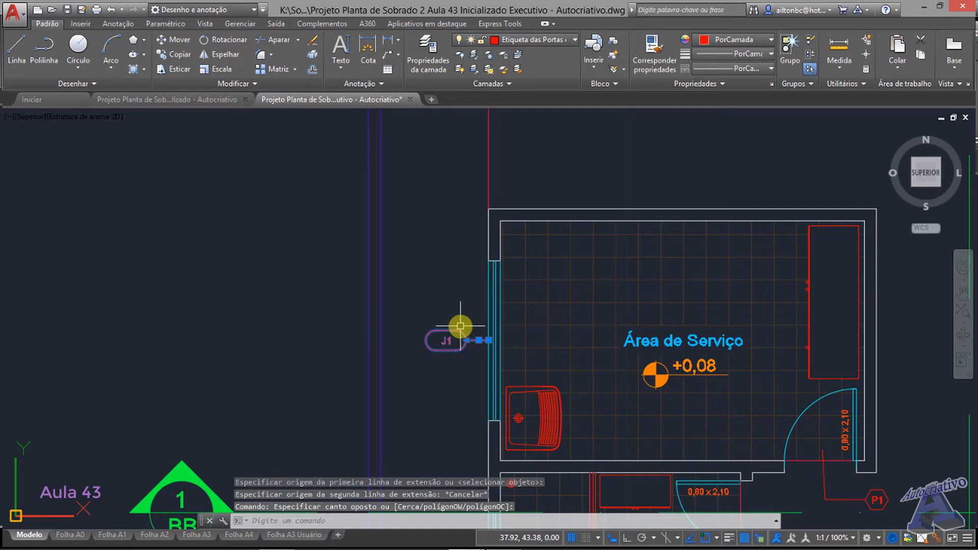
{"action": "type", "text": "m"}
{"action": "key", "text": "Return"}
{"action": "left_click", "coordinate": [487, 340]}
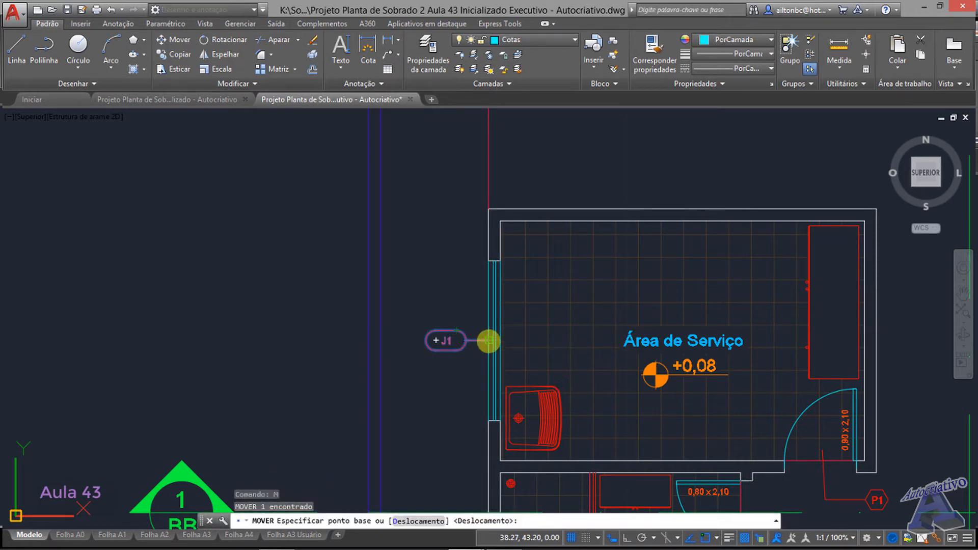
{"action": "left_click", "coordinate": [266, 350]}
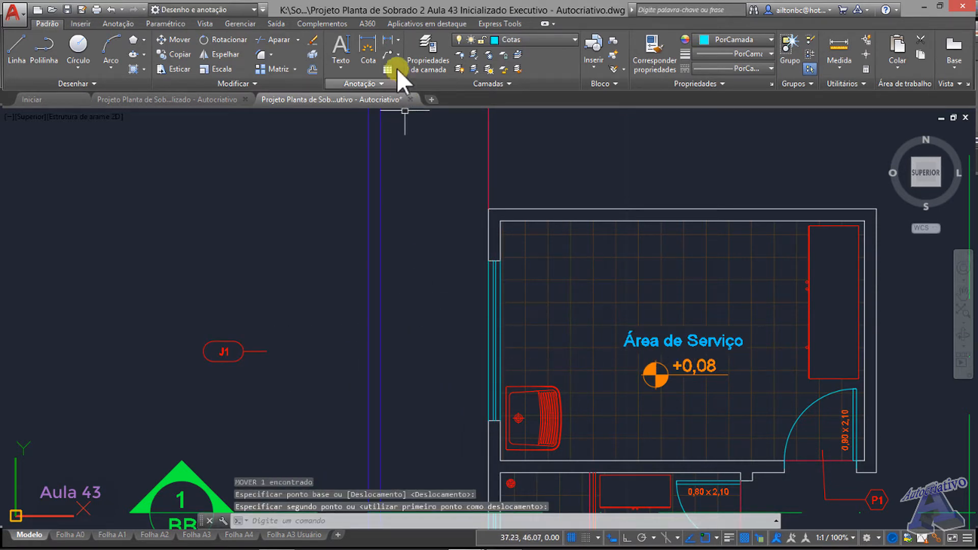
Step: Place a vertical Linear dimension outside the Área de Serviço's J1 window, spanning the full window opening
{"action": "left_click", "coordinate": [386, 40]}
{"action": "left_click", "coordinate": [487, 262]}
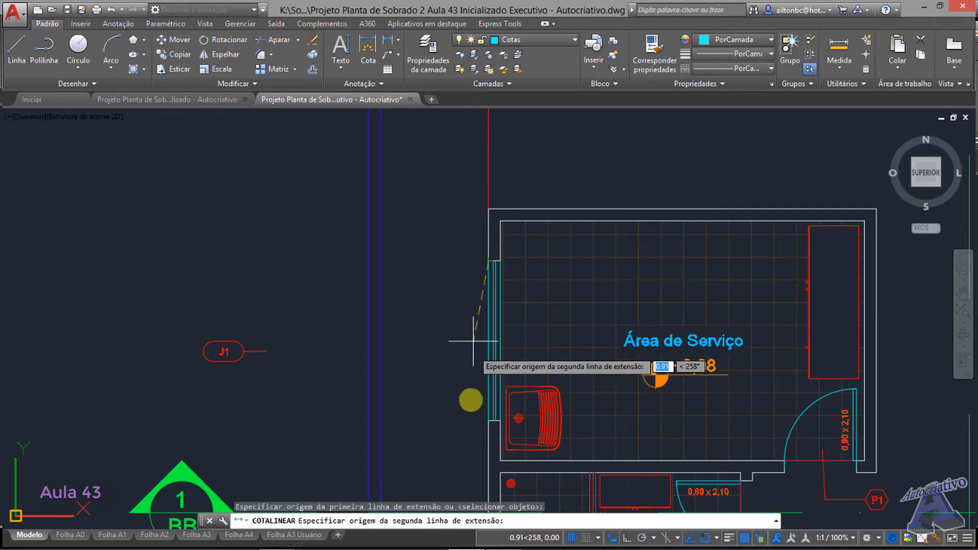
{"action": "left_click", "coordinate": [487, 420]}
{"action": "scroll", "coordinate": [465, 372], "scroll_direction": "up", "scroll_amount": 3}
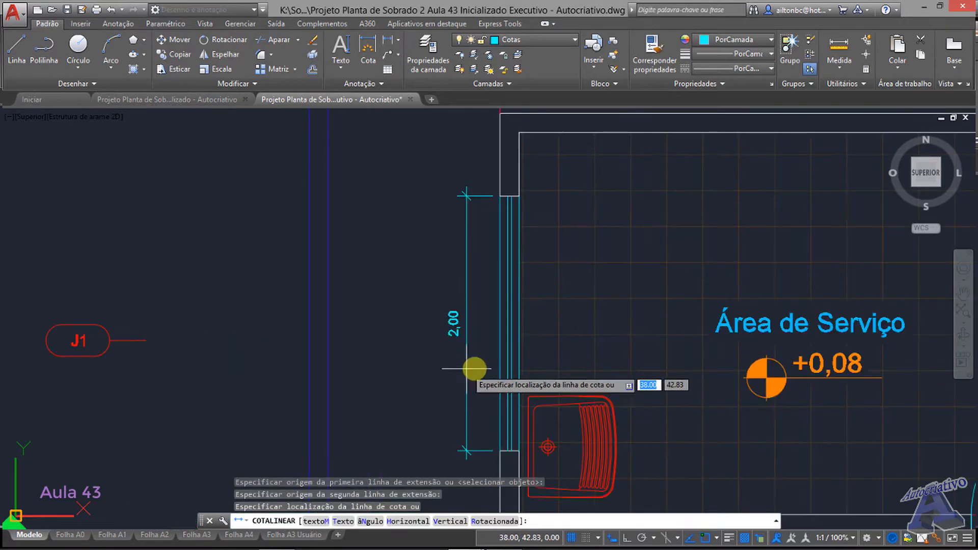
{"action": "scroll", "coordinate": [514, 379], "scroll_direction": "up", "scroll_amount": 2}
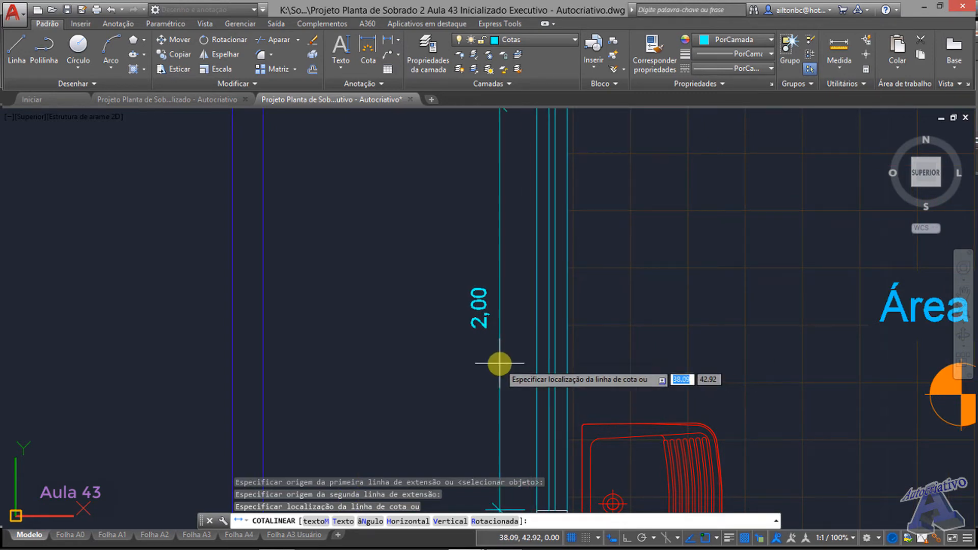
{"action": "scroll", "coordinate": [458, 364], "scroll_direction": "down", "scroll_amount": 2}
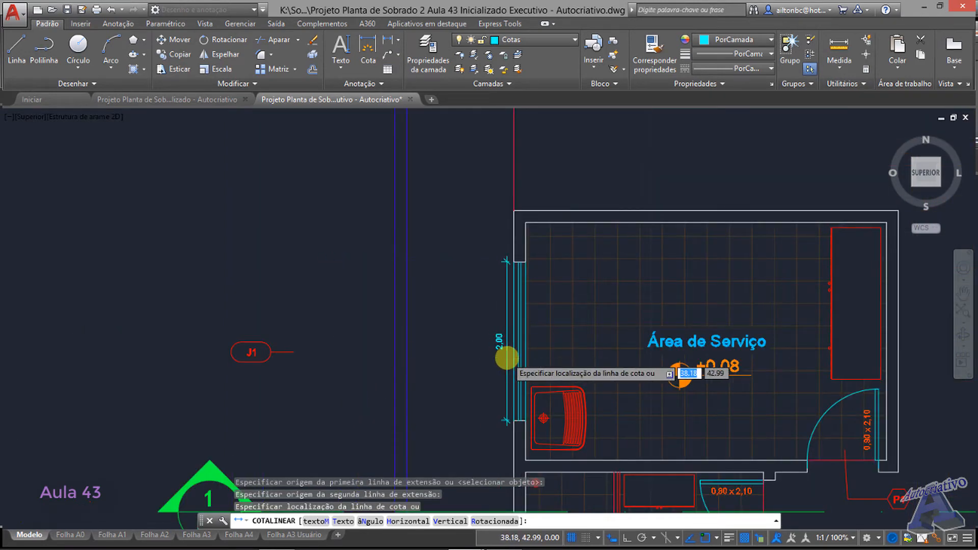
{"action": "scroll", "coordinate": [504, 357], "scroll_direction": "up", "scroll_amount": 2}
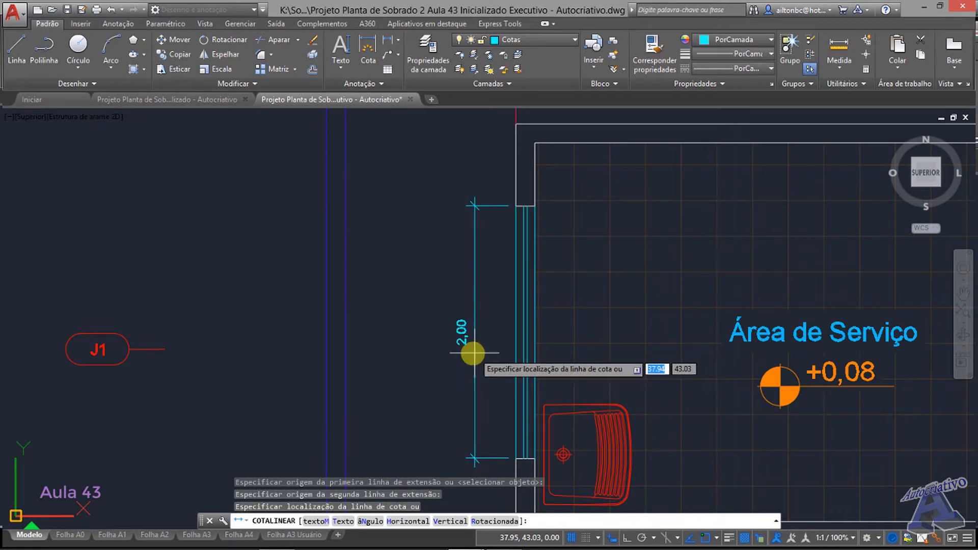
{"action": "left_click", "coordinate": [473, 352]}
{"action": "scroll", "coordinate": [484, 362], "scroll_direction": "down", "scroll_amount": 2}
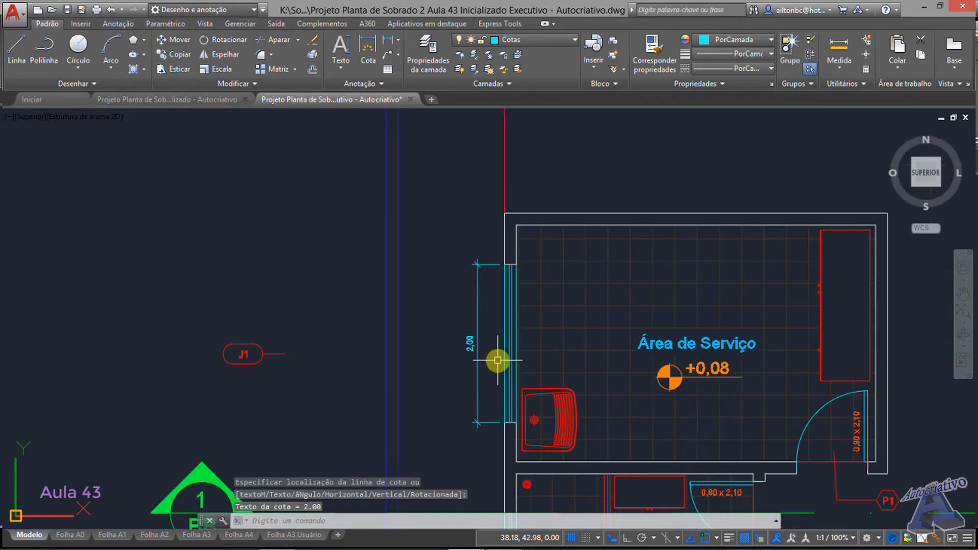
Step: Dimension the wall segment between the Área de Serviço's upper inner corner and the J1 window, outside the wall
{"action": "scroll", "coordinate": [497, 325], "scroll_direction": "down", "scroll_amount": 2}
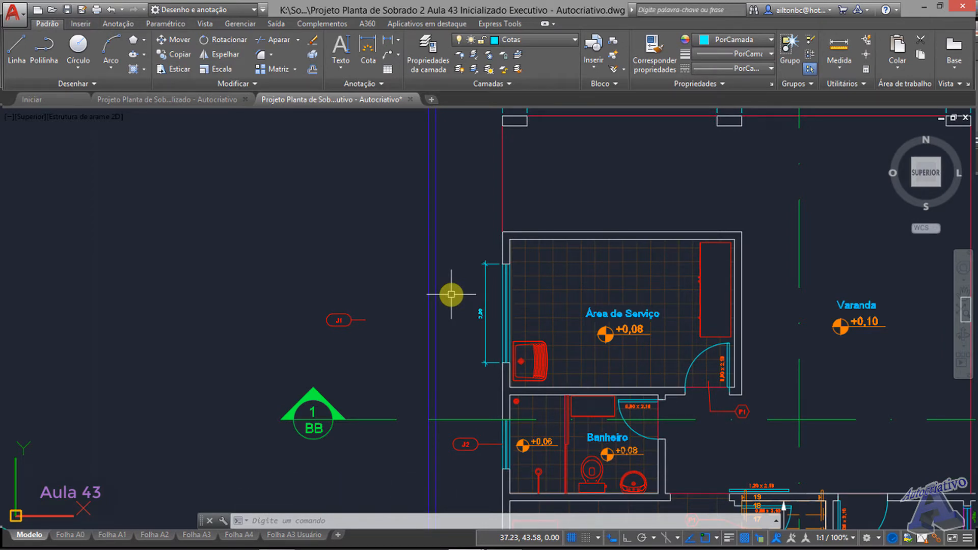
{"action": "key", "text": "space"}
{"action": "scroll", "coordinate": [477, 212], "scroll_direction": "up", "scroll_amount": 4}
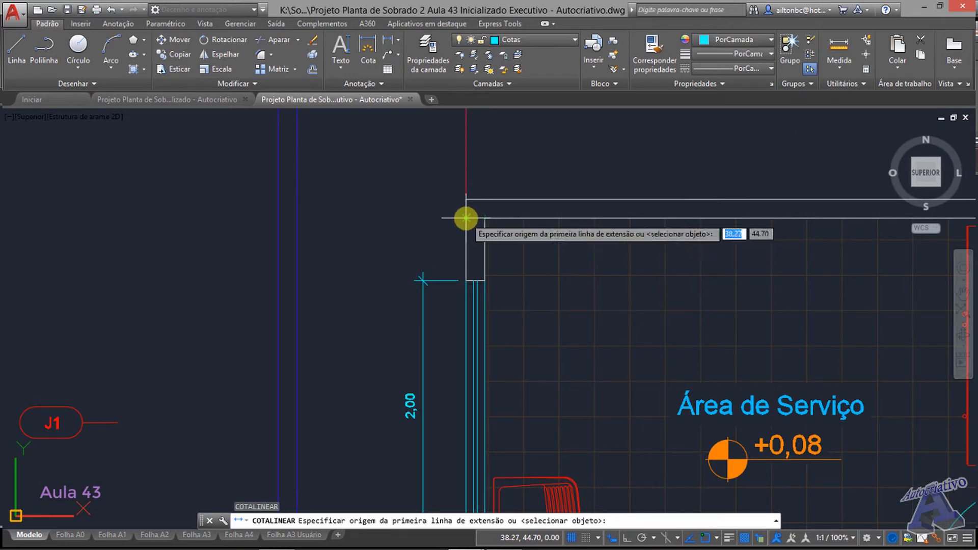
{"action": "left_click", "coordinate": [465, 218]}
{"action": "left_click", "coordinate": [465, 280]}
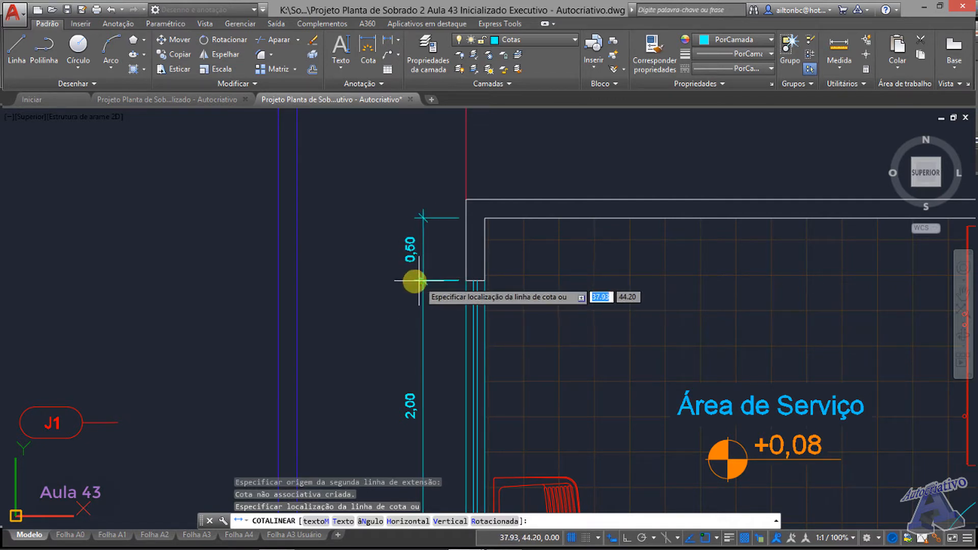
{"action": "scroll", "coordinate": [382, 281], "scroll_direction": "up", "scroll_amount": 2}
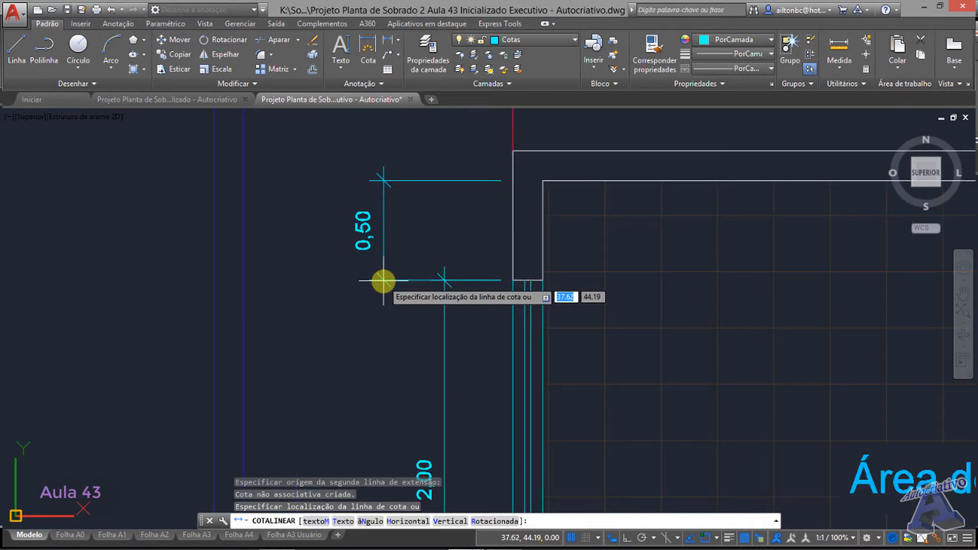
{"action": "left_click", "coordinate": [382, 281]}
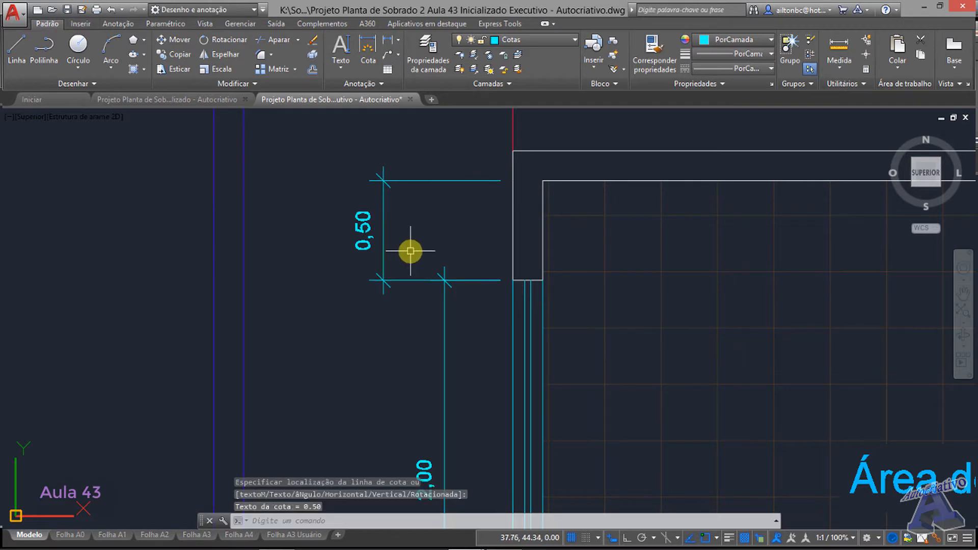
Step: Dimension the wall segment below the J1 window down to the room's inner wall face, lined up with the upper segment's dimension
{"action": "scroll", "coordinate": [411, 251], "scroll_direction": "down", "scroll_amount": 4}
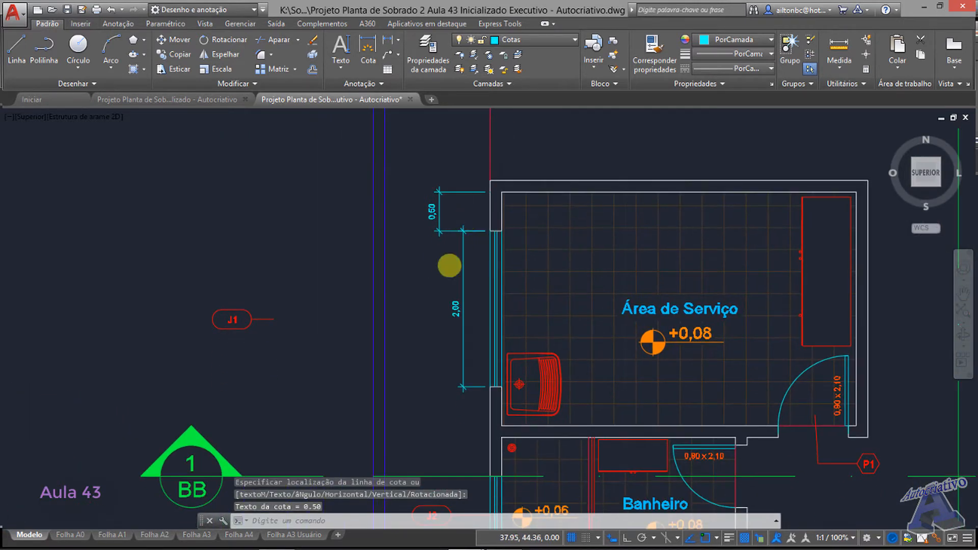
{"action": "scroll", "coordinate": [449, 265], "scroll_direction": "down", "scroll_amount": 4}
{"action": "key", "text": "Return"}
{"action": "scroll", "coordinate": [479, 310], "scroll_direction": "up", "scroll_amount": 6}
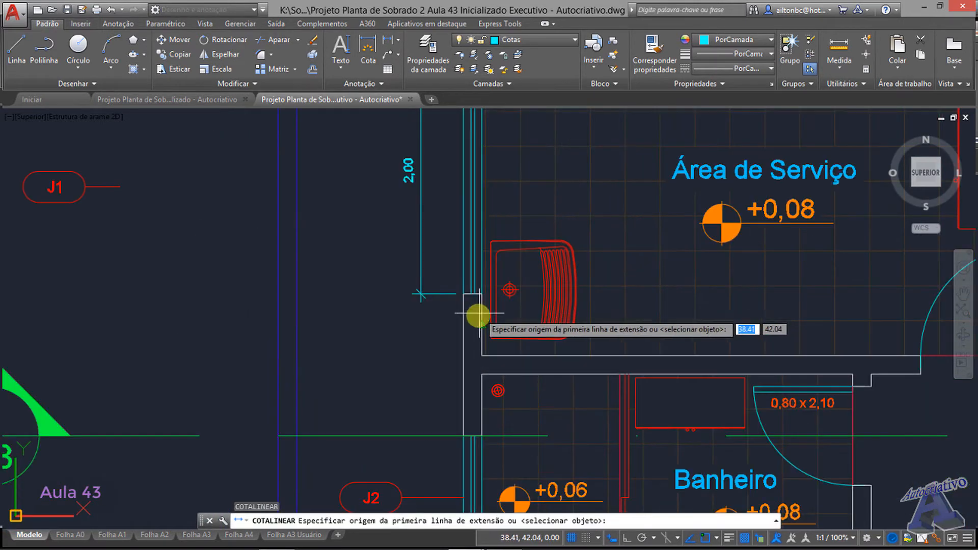
{"action": "left_click", "coordinate": [464, 294]}
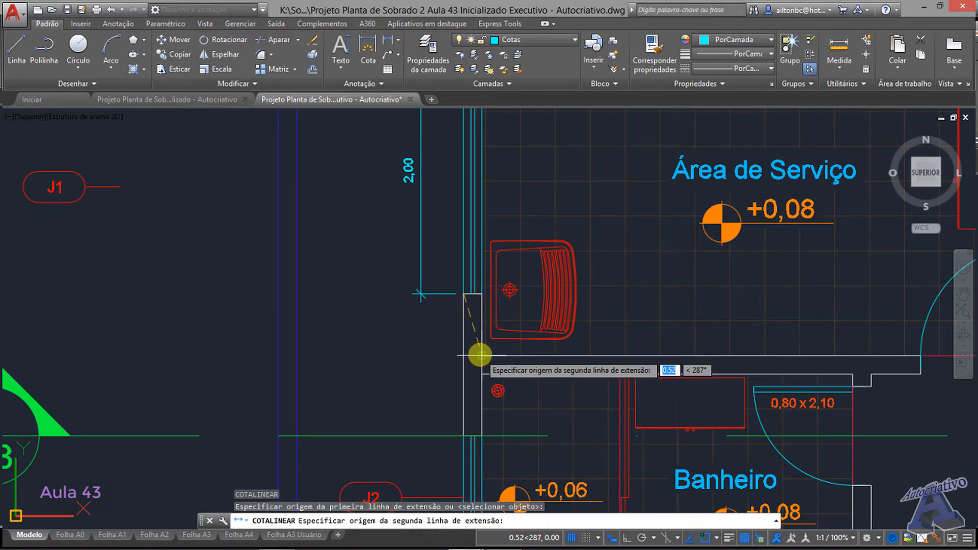
{"action": "left_click", "coordinate": [464, 355]}
{"action": "scroll", "coordinate": [389, 324], "scroll_direction": "down", "scroll_amount": 2}
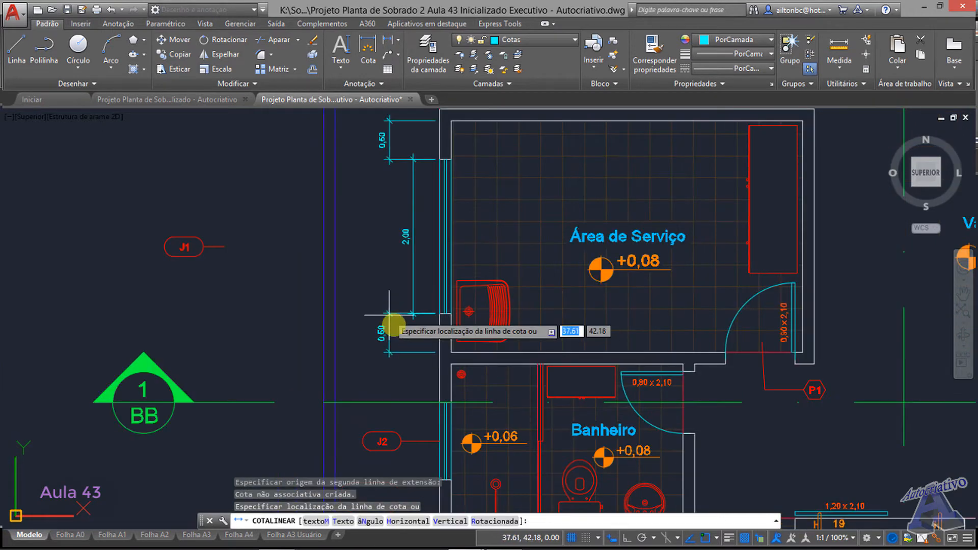
{"action": "middle_click_drag", "start_coordinate": [393, 325], "coordinate": [410, 359]}
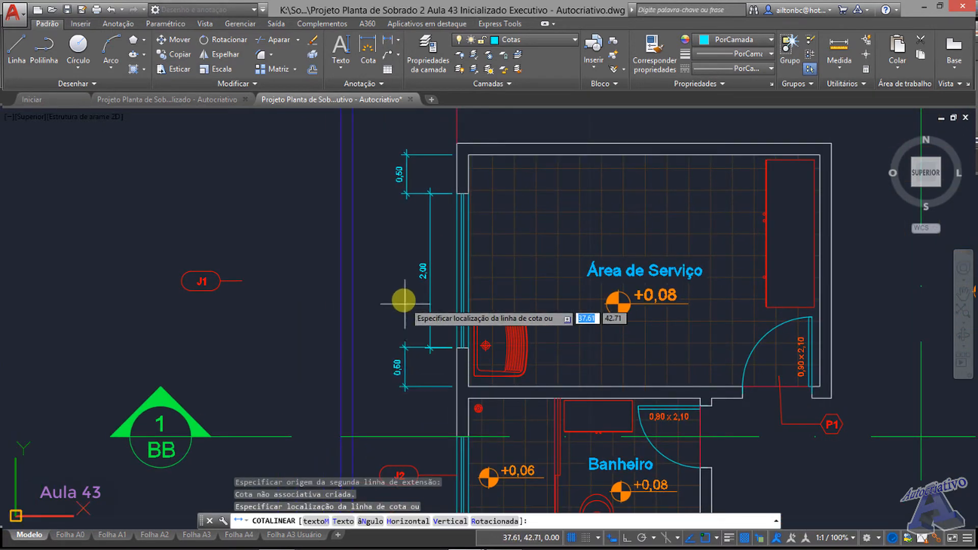
{"action": "left_click", "coordinate": [406, 196]}
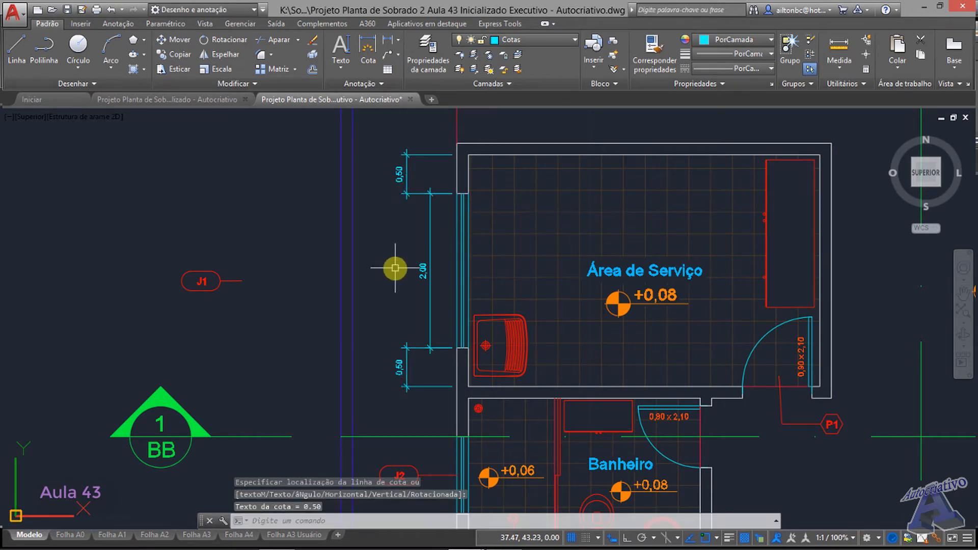
Step: Stretch the dimension line of the wall segment above the J1 window into alignment with the window's dimension line
{"action": "mouse_move", "coordinate": [413, 239]}
{"action": "middle_mouse_down"}
{"action": "mouse_move", "coordinate": [454, 258]}
{"action": "mouse_move", "coordinate": [496, 300]}
{"action": "middle_mouse_up"}
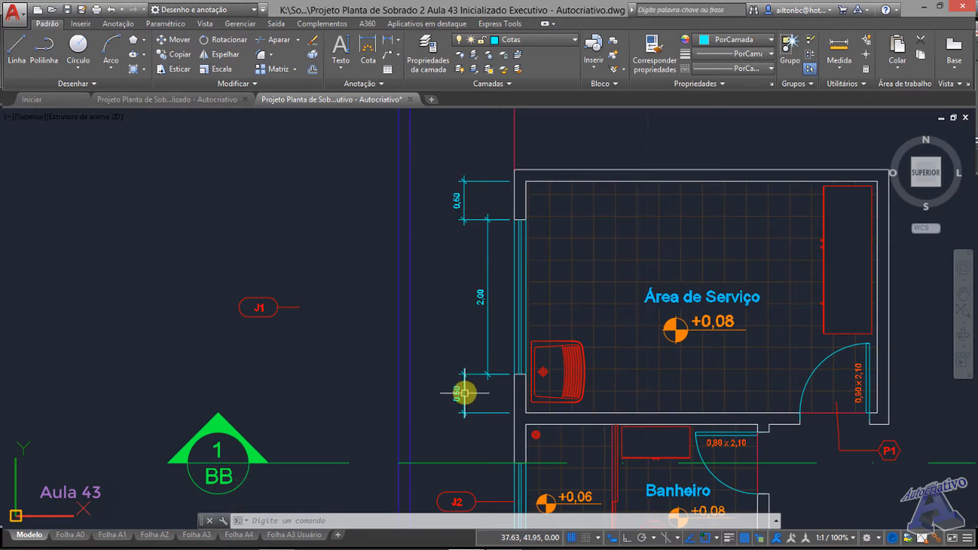
{"action": "scroll", "coordinate": [466, 208], "scroll_direction": "up", "scroll_amount": 4}
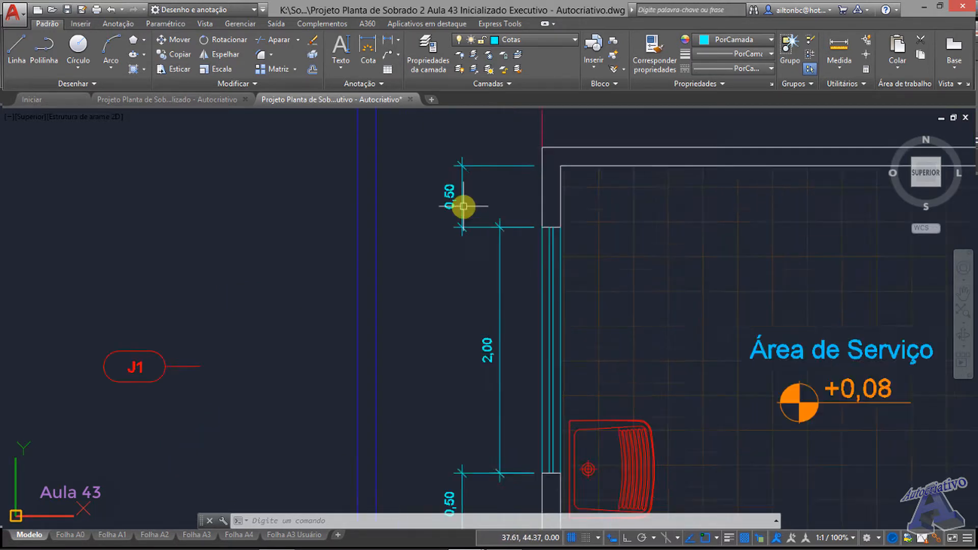
{"action": "left_click", "coordinate": [467, 212]}
{"action": "left_click", "coordinate": [456, 204]}
{"action": "left_click", "coordinate": [460, 238]}
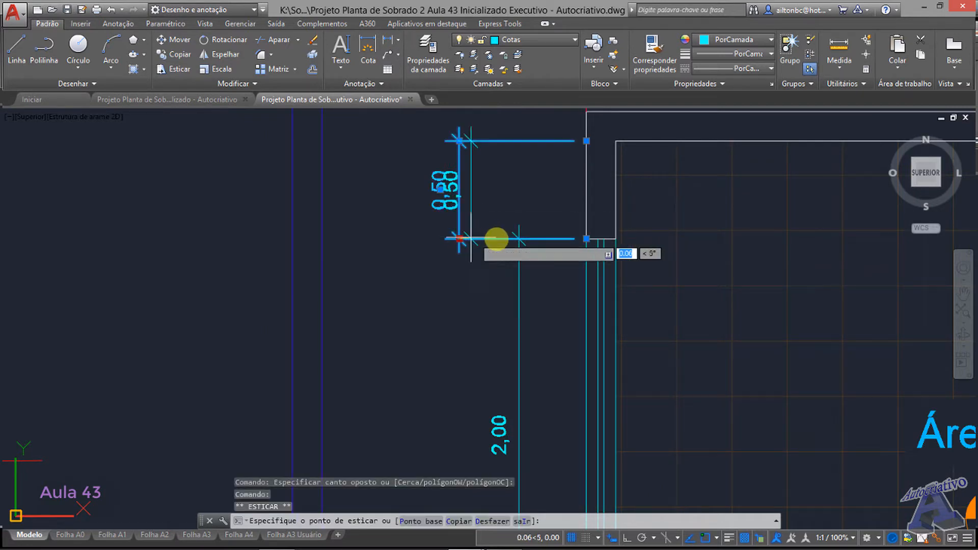
{"action": "key", "text": "Escape"}
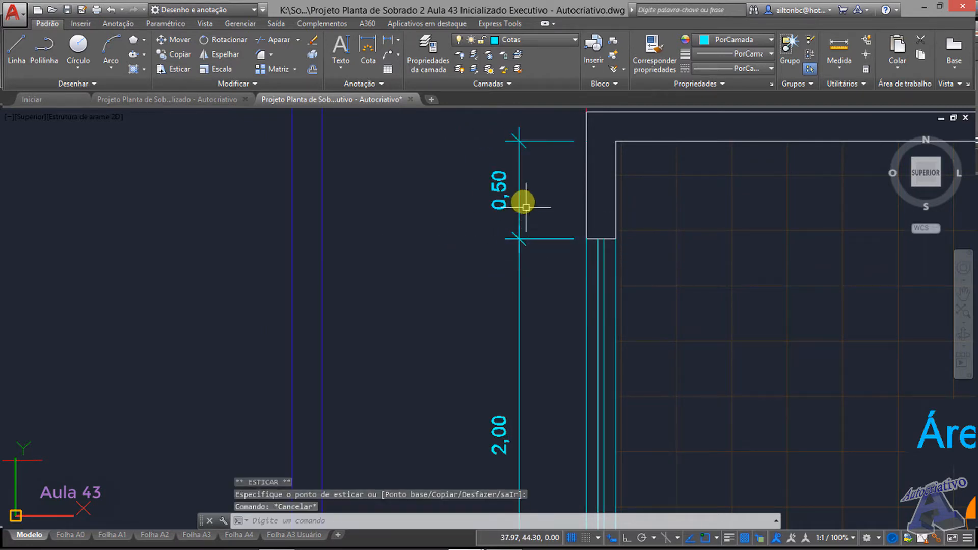
Step: Stretch the dimension line of the wall segment below the J1 window into alignment with the window's dimension line
{"action": "scroll", "coordinate": [518, 290], "scroll_direction": "down", "scroll_amount": 1}
{"action": "middle_click_drag", "start_coordinate": [517, 351], "coordinate": [461, 178]}
{"action": "scroll", "coordinate": [453, 177], "scroll_direction": "down", "scroll_amount": 1}
{"action": "scroll", "coordinate": [443, 354], "scroll_direction": "up", "scroll_amount": 1}
{"action": "scroll", "coordinate": [438, 258], "scroll_direction": "up", "scroll_amount": 1}
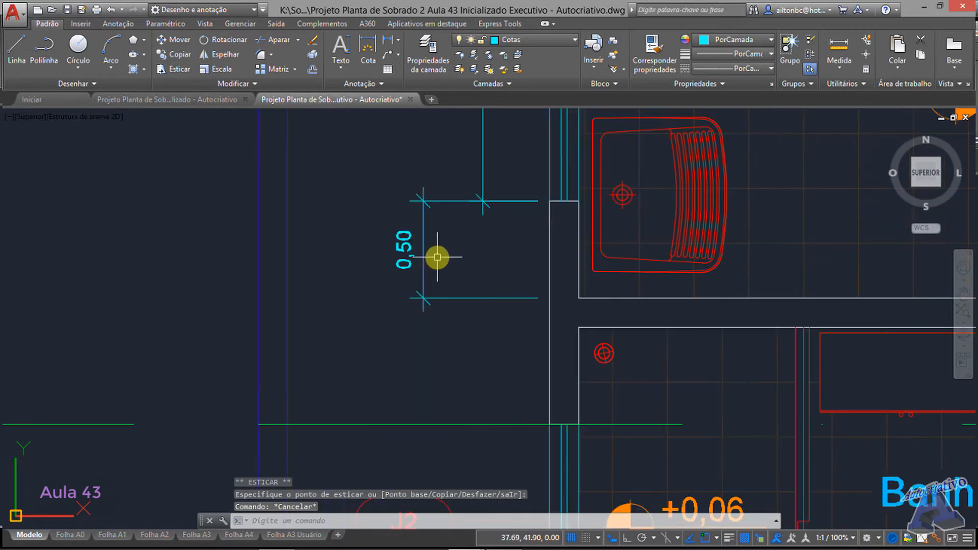
{"action": "middle_click_drag", "start_coordinate": [436, 258], "coordinate": [457, 302]}
{"action": "left_click", "coordinate": [455, 302]}
{"action": "left_click", "coordinate": [432, 289]}
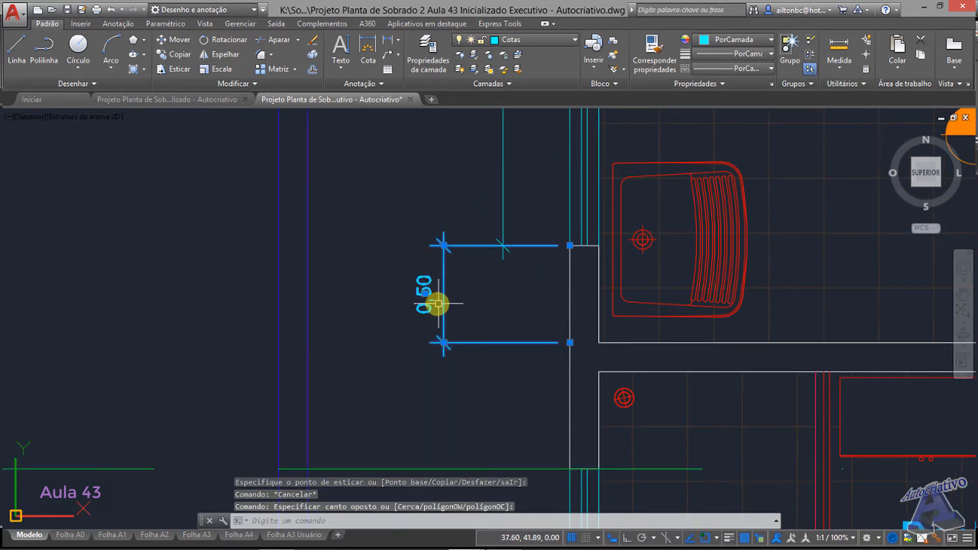
{"action": "left_click", "coordinate": [444, 245]}
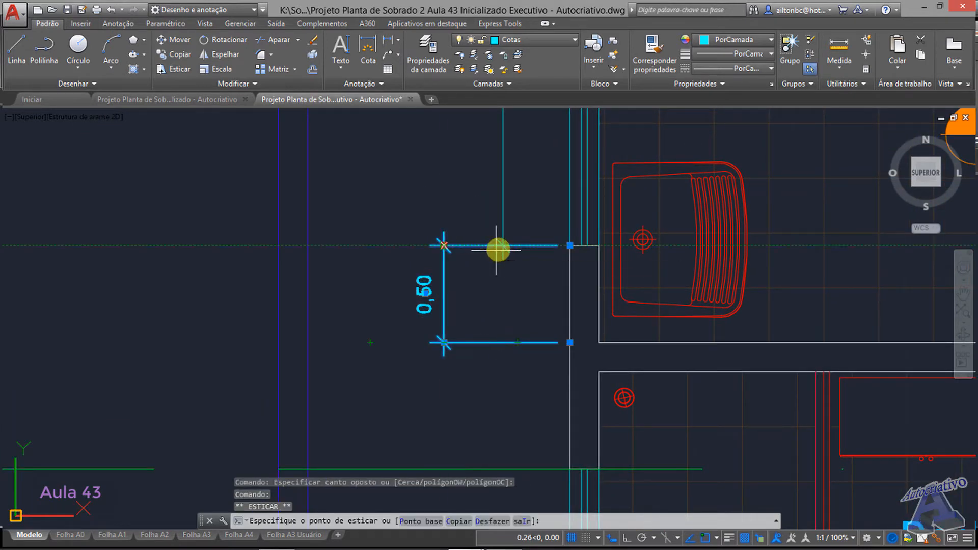
{"action": "left_click", "coordinate": [502, 246]}
{"action": "key", "text": "Escape"}
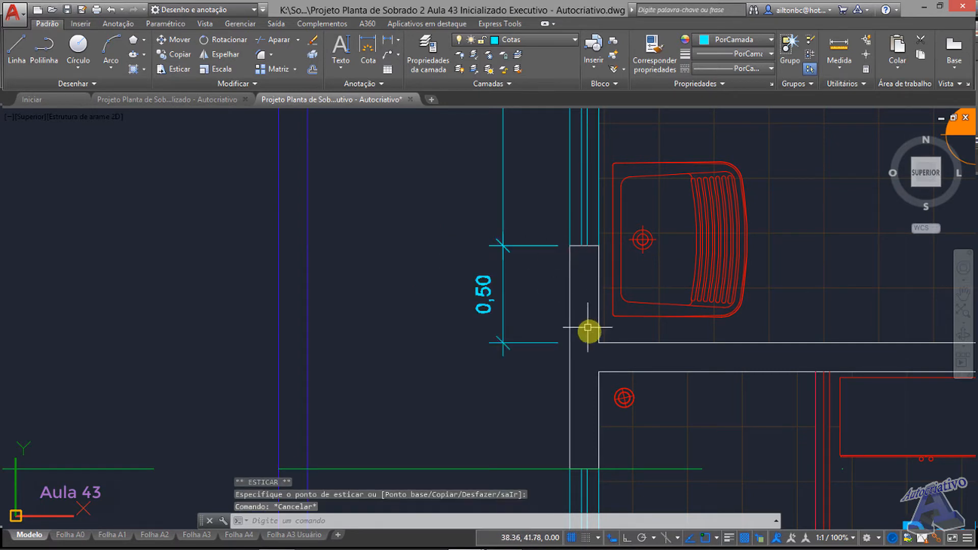
Step: Dimension the thickness of the Área de Serviço's upper wall, starting a second dimension line outside the window chain
{"action": "scroll", "coordinate": [589, 337], "scroll_direction": "down", "scroll_amount": 2}
{"action": "scroll", "coordinate": [548, 288], "scroll_direction": "up", "scroll_amount": 1}
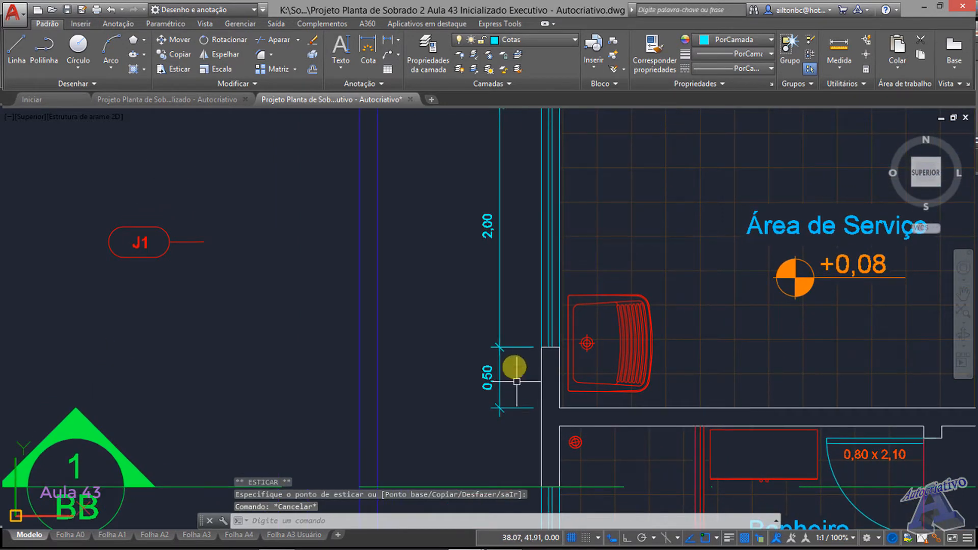
{"action": "middle_click_drag", "start_coordinate": [517, 267], "coordinate": [519, 348]}
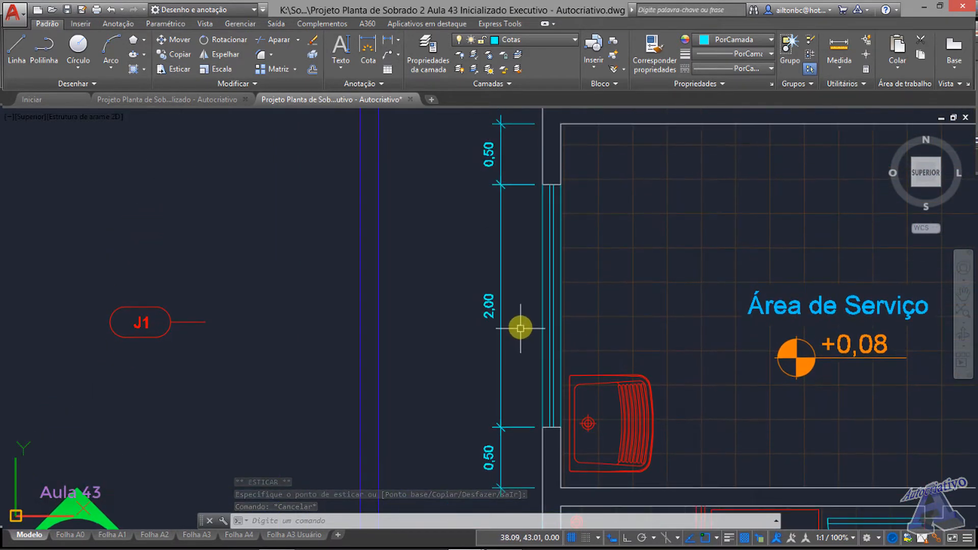
{"action": "scroll", "coordinate": [519, 318], "scroll_direction": "down", "scroll_amount": 2}
{"action": "middle_click_drag", "start_coordinate": [518, 312], "coordinate": [515, 340]}
{"action": "scroll", "coordinate": [484, 258], "scroll_direction": "up", "scroll_amount": 2}
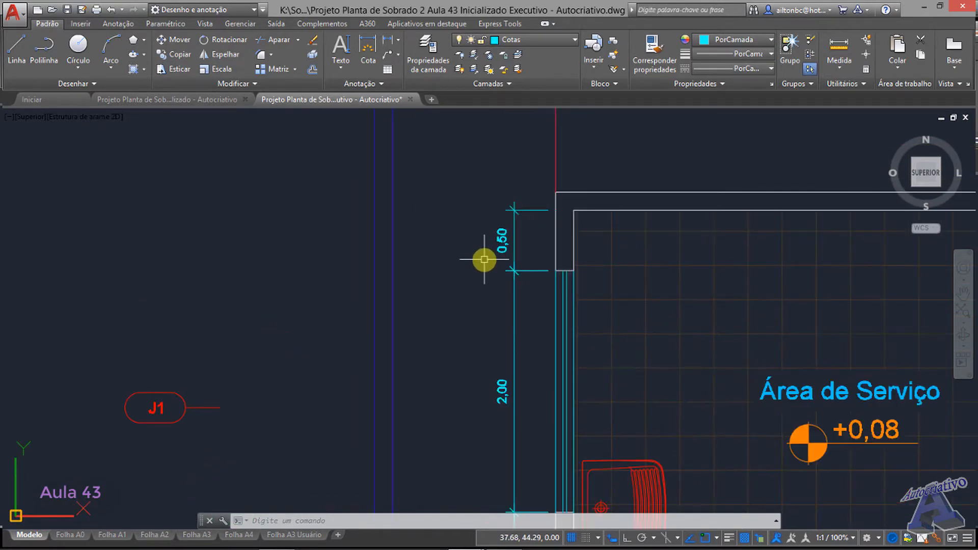
{"action": "middle_click_drag", "start_coordinate": [485, 258], "coordinate": [489, 273]}
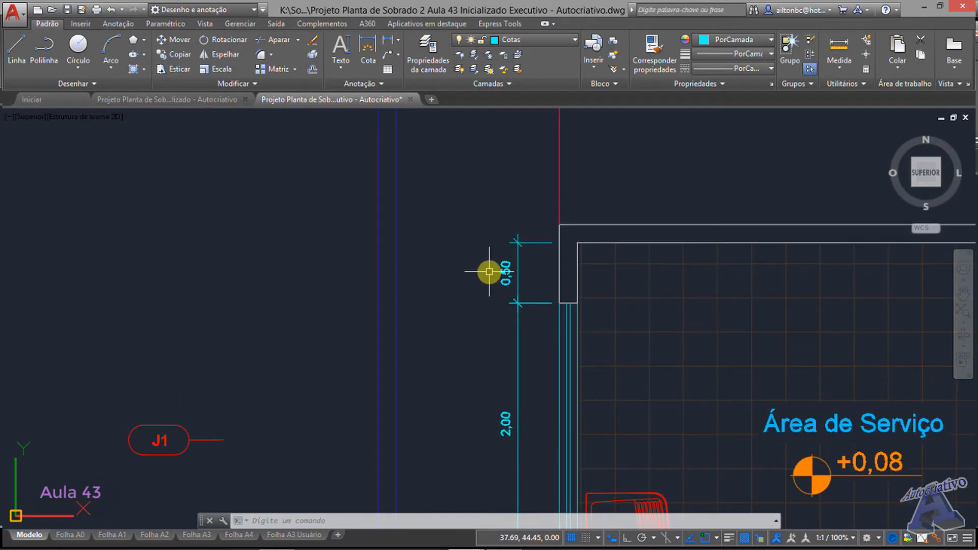
{"action": "key", "text": "Return"}
{"action": "scroll", "coordinate": [548, 241], "scroll_direction": "up", "scroll_amount": 2}
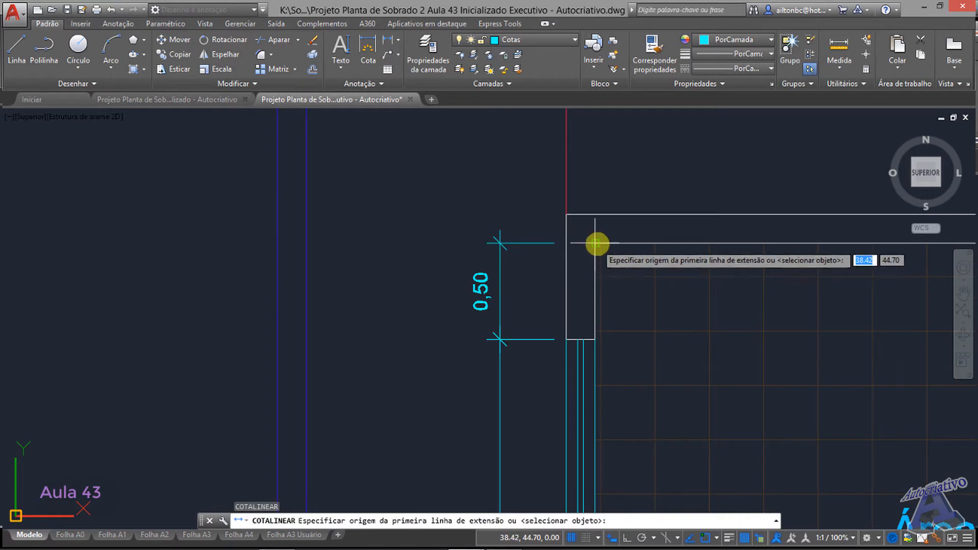
{"action": "left_click", "coordinate": [566, 244]}
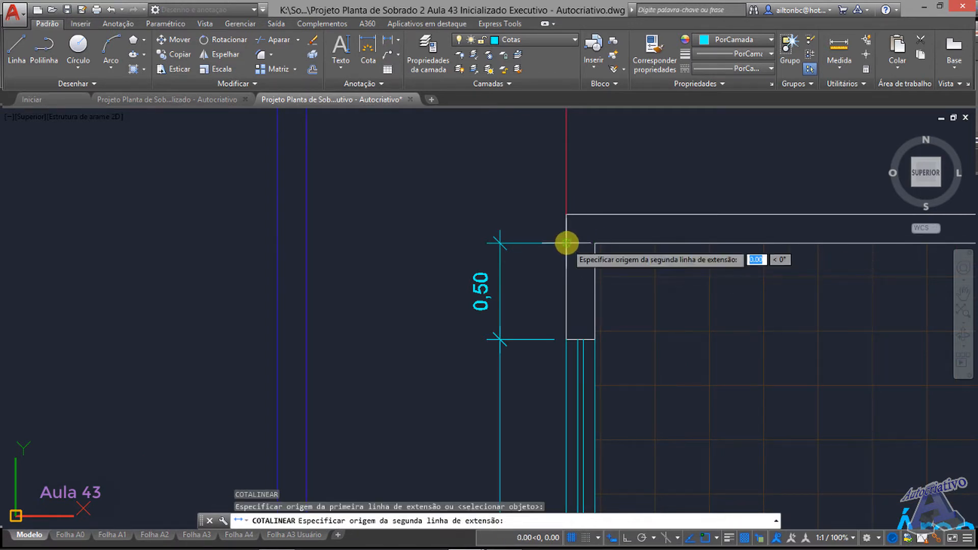
{"action": "left_click", "coordinate": [566, 214]}
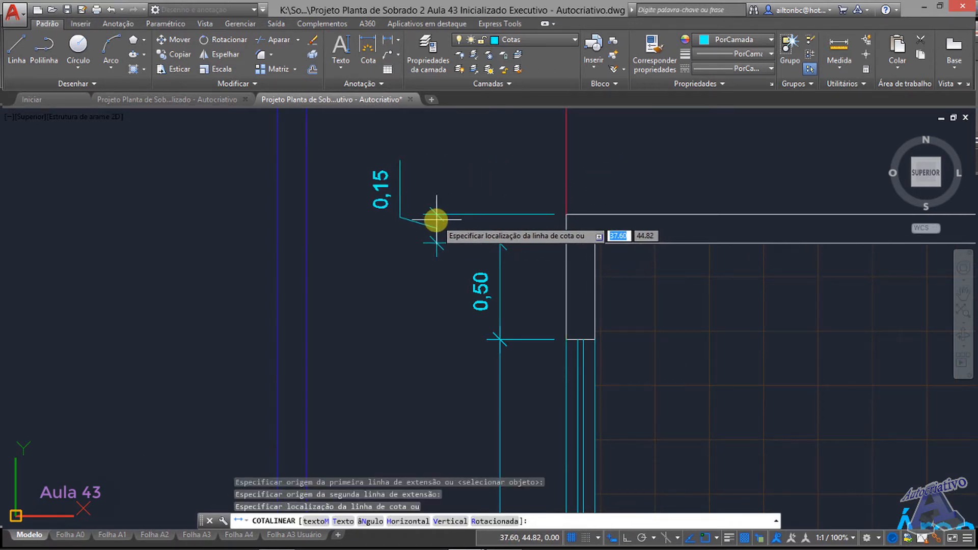
{"action": "left_click", "coordinate": [434, 220]}
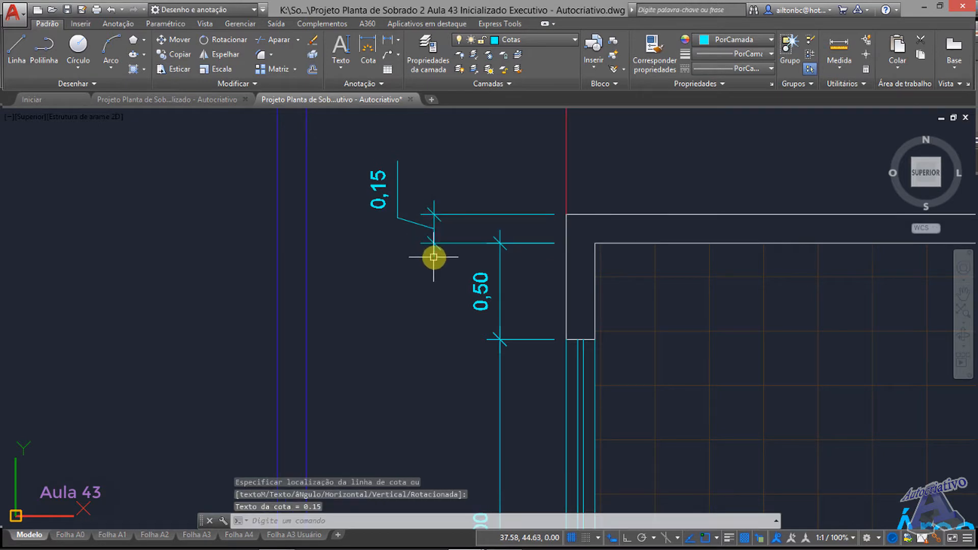
Step: Dimension the Área de Serviço between its upper and lower inner wall faces, lined up with the upper wall's thickness dimension
{"action": "key", "text": "Return"}
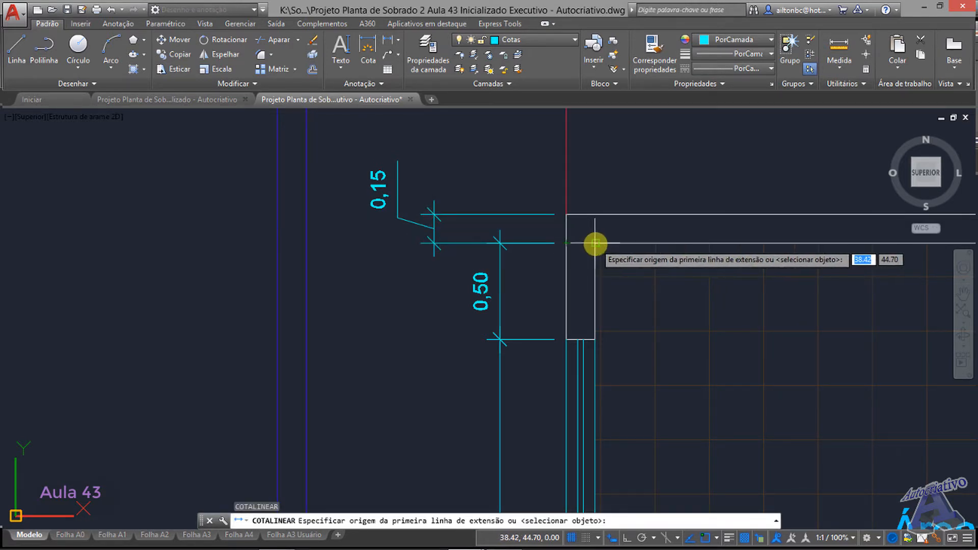
{"action": "left_click", "coordinate": [566, 244]}
{"action": "scroll", "coordinate": [557, 343], "scroll_direction": "down", "scroll_amount": 4}
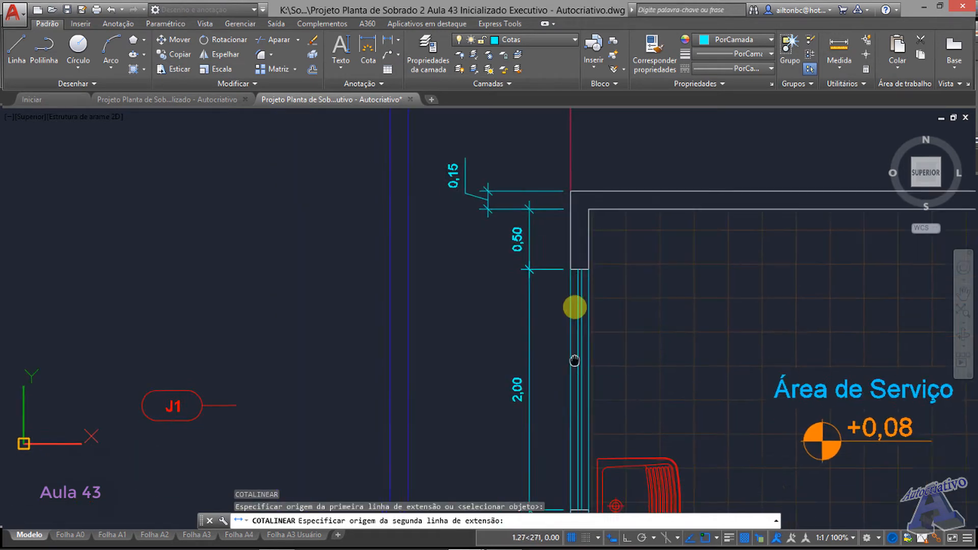
{"action": "scroll", "coordinate": [553, 297], "scroll_direction": "up", "scroll_amount": 5}
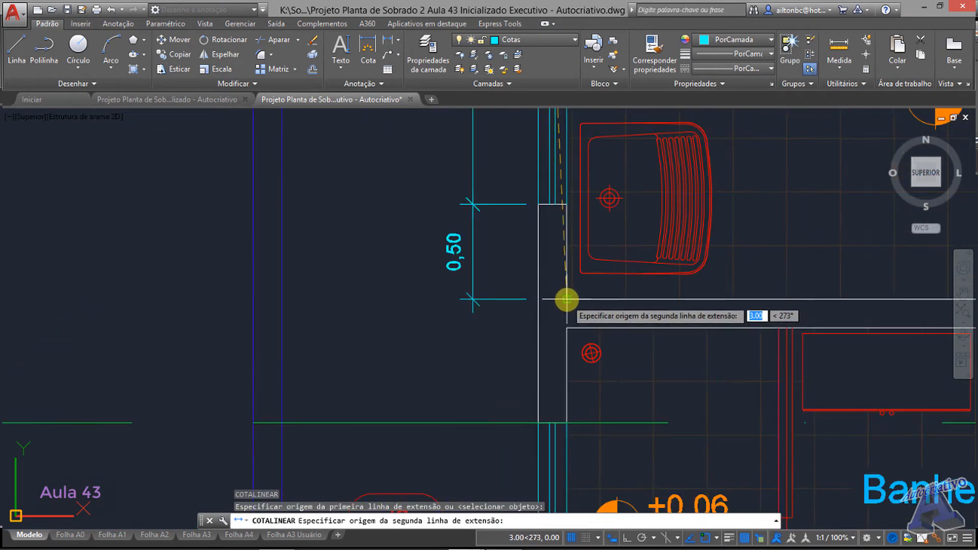
{"action": "left_click", "coordinate": [534, 299]}
{"action": "scroll", "coordinate": [458, 286], "scroll_direction": "down", "scroll_amount": 1}
{"action": "middle_click_drag", "start_coordinate": [458, 265], "coordinate": [477, 374]}
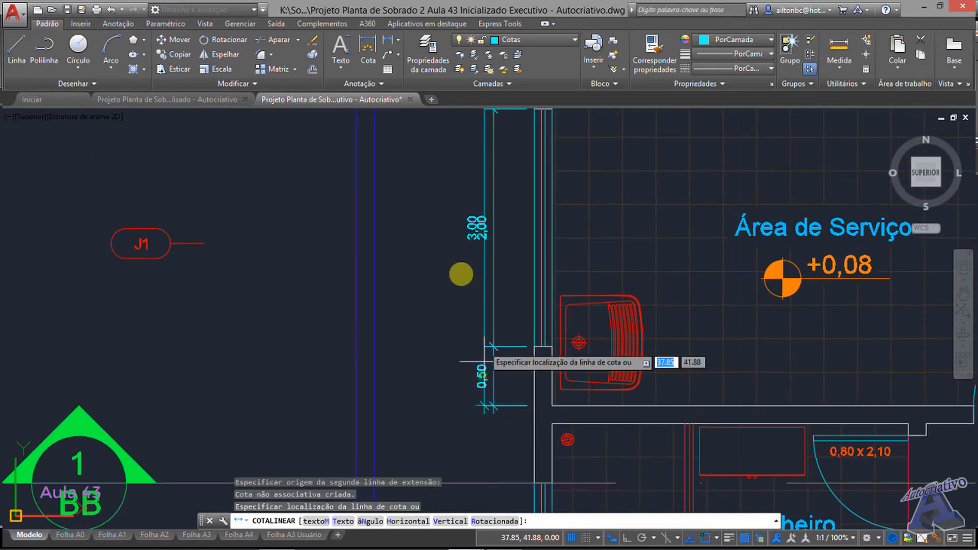
{"action": "middle_click_drag", "start_coordinate": [456, 244], "coordinate": [467, 424]}
{"action": "scroll", "coordinate": [444, 264], "scroll_direction": "up", "scroll_amount": 1}
{"action": "scroll", "coordinate": [445, 264], "scroll_direction": "up", "scroll_amount": 2}
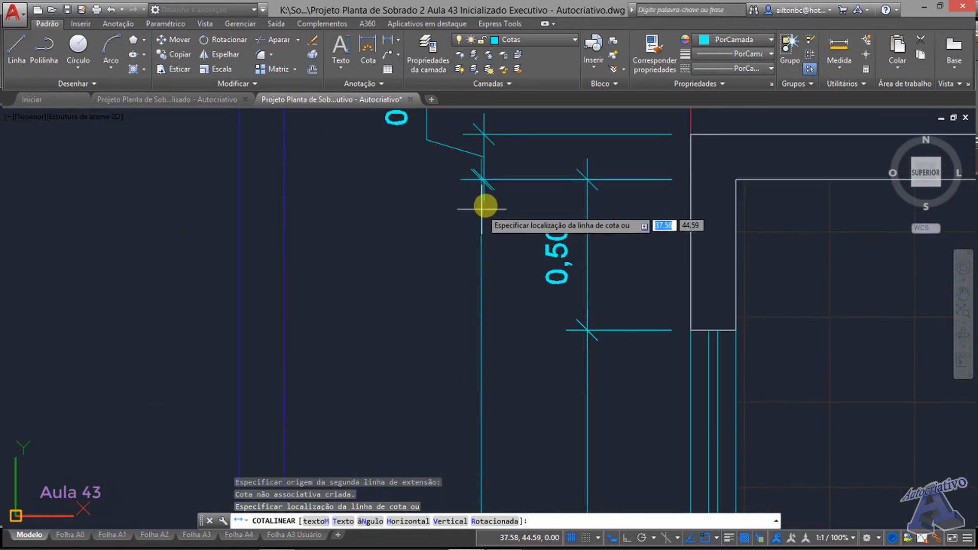
{"action": "left_click", "coordinate": [484, 181]}
Step: Dimension the thickness of the wall between the Área de Serviço and the Banheiro, lined up with the room's inner dimension
{"action": "scroll", "coordinate": [518, 302], "scroll_direction": "down", "scroll_amount": 4}
{"action": "scroll", "coordinate": [518, 302], "scroll_direction": "down", "scroll_amount": 1}
{"action": "middle_click_drag", "start_coordinate": [524, 324], "coordinate": [493, 166]}
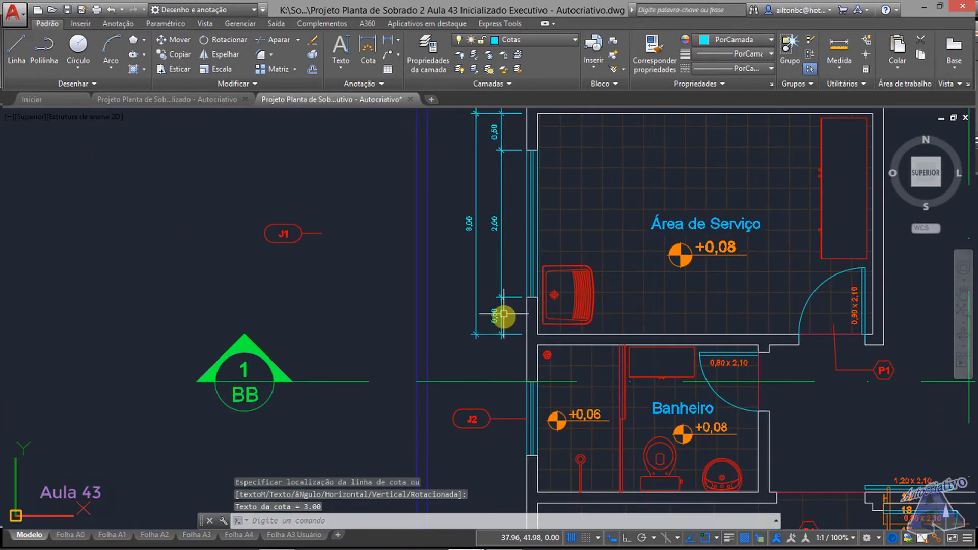
{"action": "scroll", "coordinate": [515, 341], "scroll_direction": "up", "scroll_amount": 2}
{"action": "key", "text": "Return"}
{"action": "scroll", "coordinate": [539, 332], "scroll_direction": "up", "scroll_amount": 2}
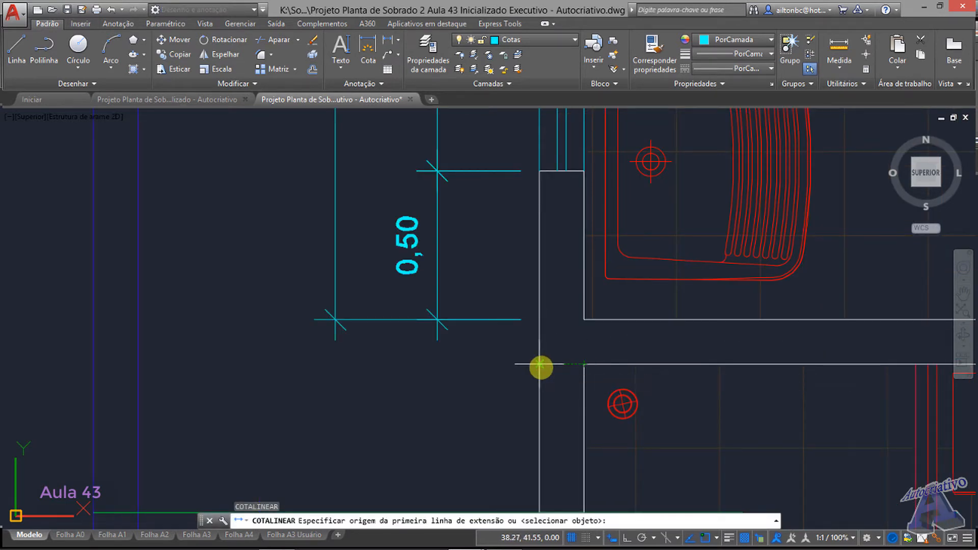
{"action": "left_click", "coordinate": [539, 365]}
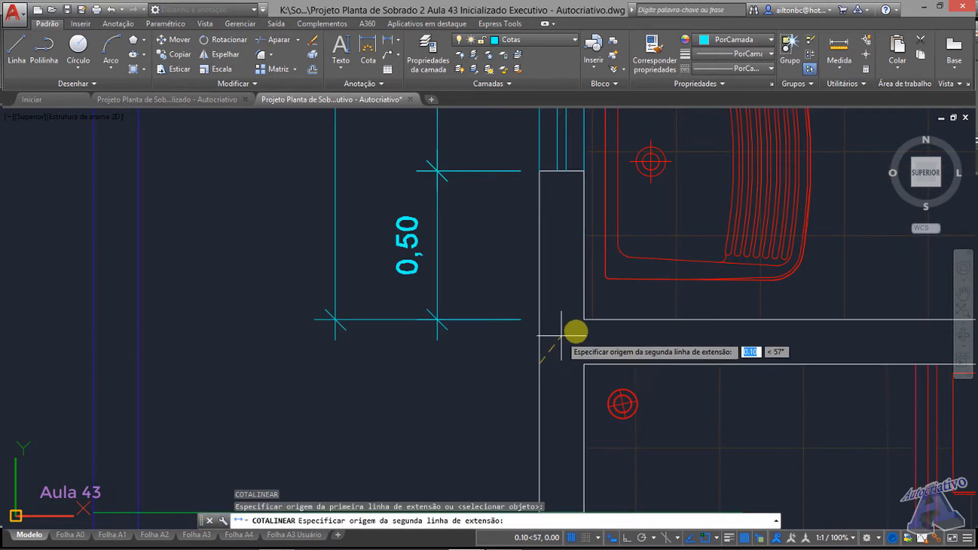
{"action": "left_click", "coordinate": [538, 320]}
{"action": "left_click", "coordinate": [334, 321]}
Step: Examine the Área de Serviço's two dimension lines against the room's upper and lower inner wall faces
{"action": "scroll", "coordinate": [350, 317], "scroll_direction": "down", "scroll_amount": 5}
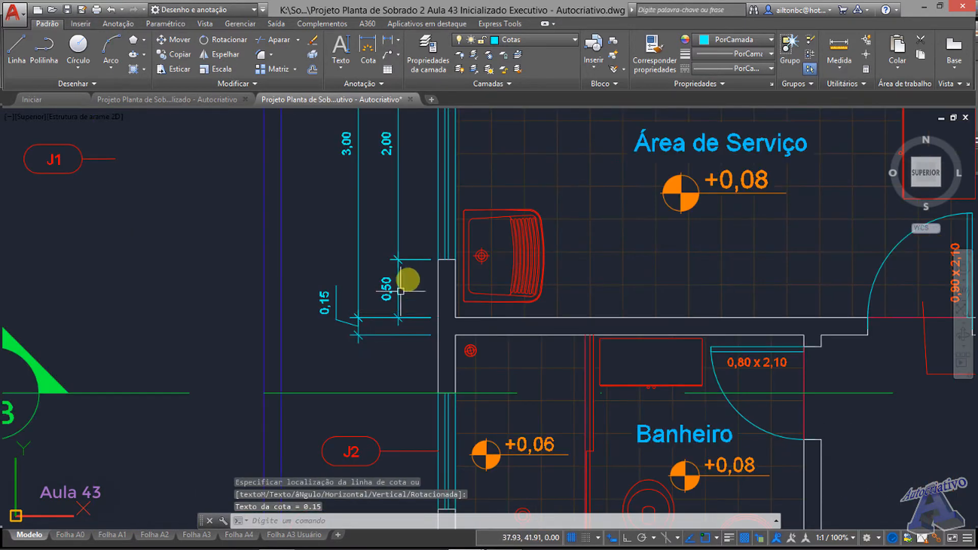
{"action": "middle_click_drag", "start_coordinate": [457, 313], "coordinate": [482, 360]}
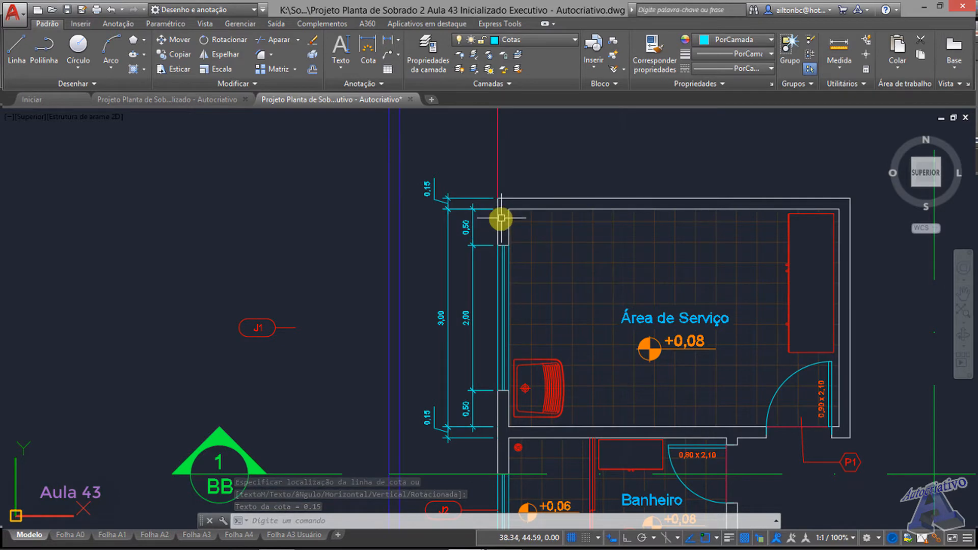
{"action": "middle_click_drag", "start_coordinate": [501, 353], "coordinate": [524, 295]}
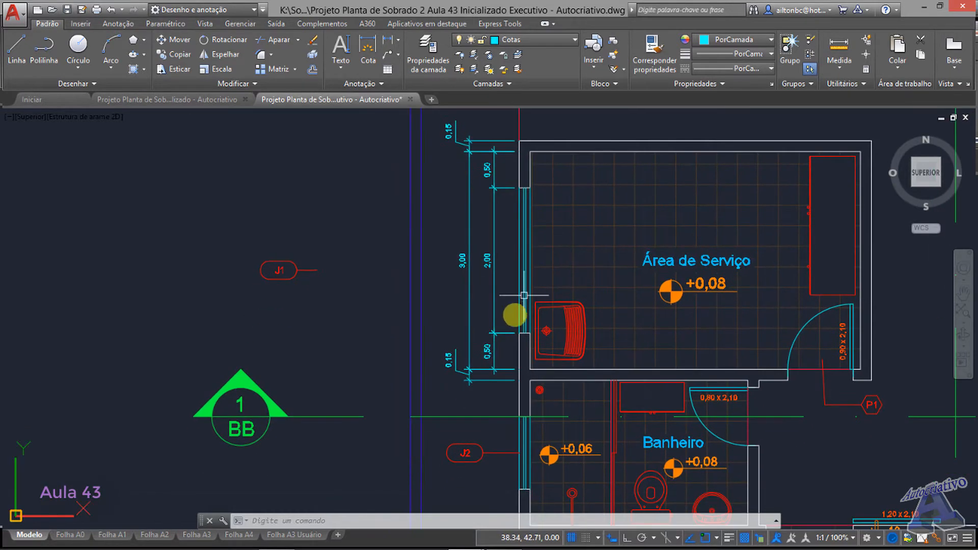
{"action": "scroll", "coordinate": [468, 380], "scroll_direction": "up", "scroll_amount": 2}
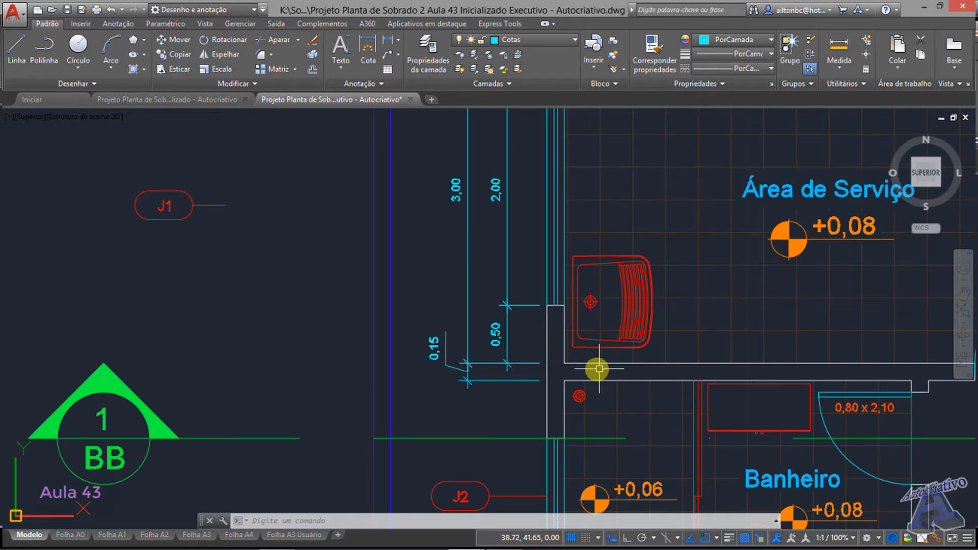
{"action": "middle_click_drag", "start_coordinate": [488, 268], "coordinate": [496, 326]}
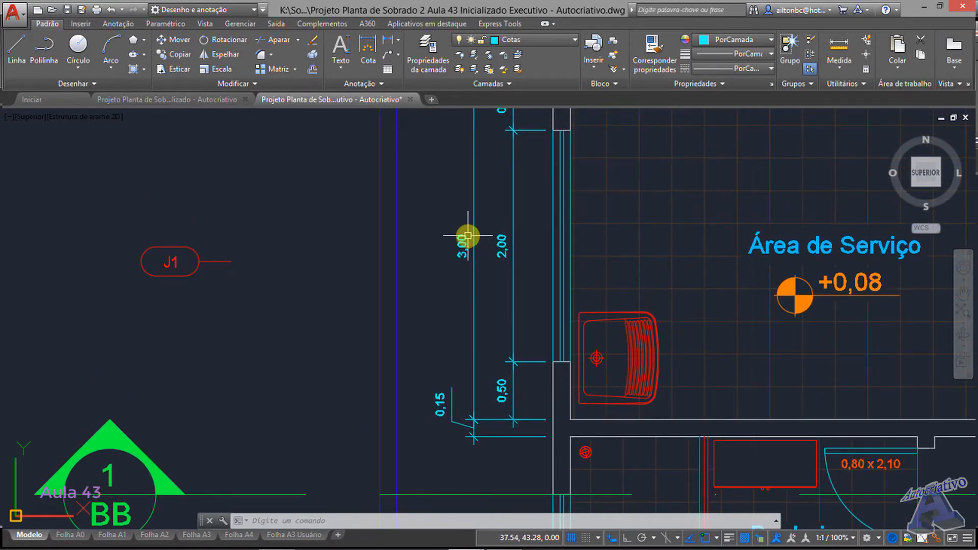
{"action": "scroll", "coordinate": [465, 249], "scroll_direction": "down", "scroll_amount": 2}
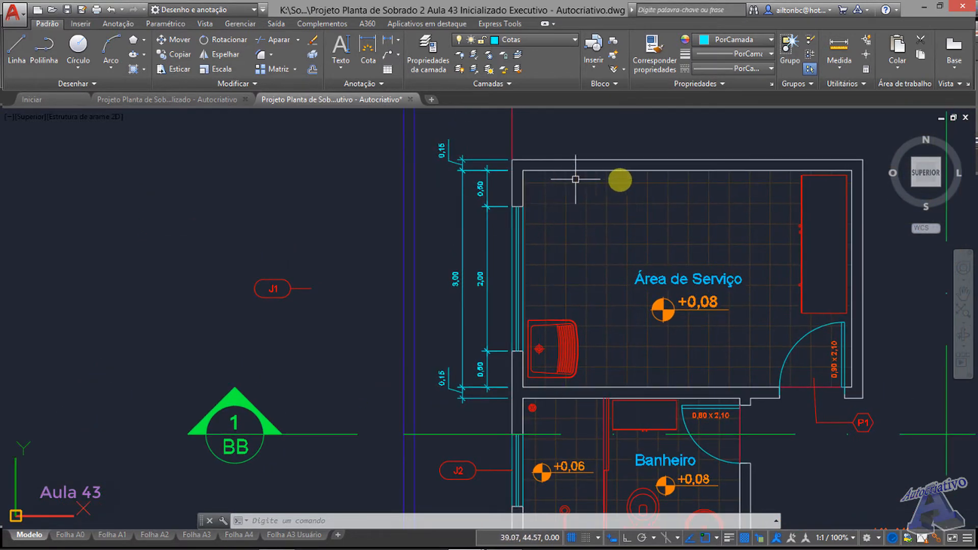
{"action": "left_click", "coordinate": [765, 170]}
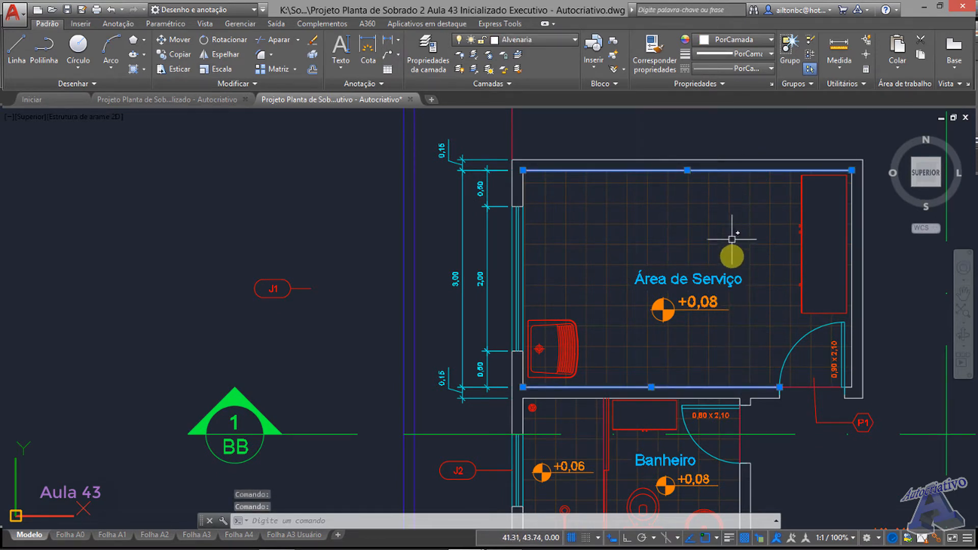
{"action": "key", "text": "Escape"}
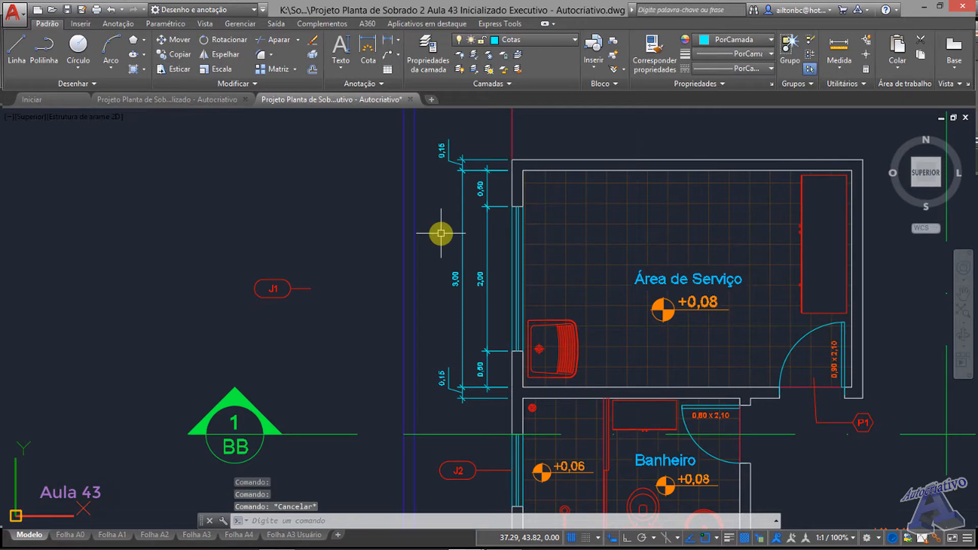
Step: Dimension the Área de Serviço's overall length including both wall thicknesses, on a third line outside the other two
{"action": "key", "text": "Return"}
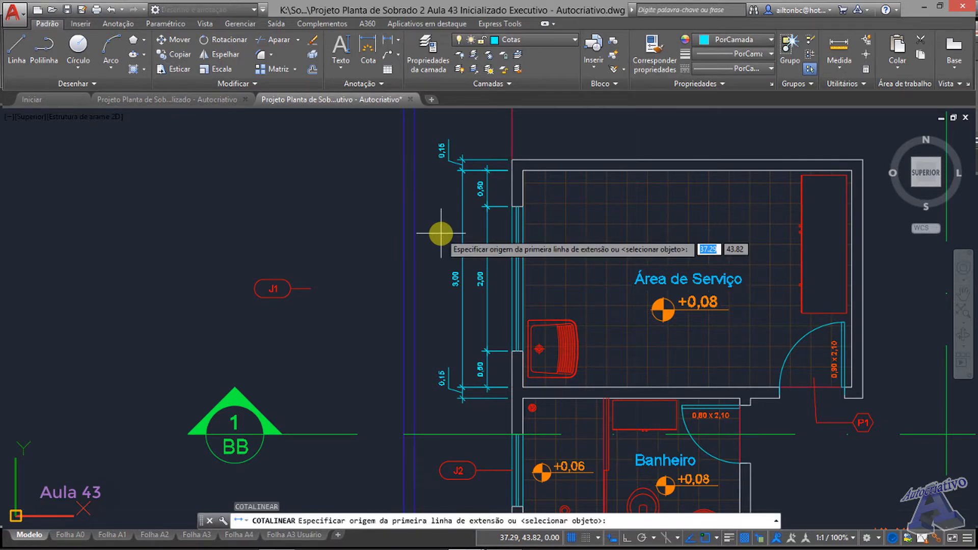
{"action": "scroll", "coordinate": [441, 233], "scroll_direction": "up", "scroll_amount": 3}
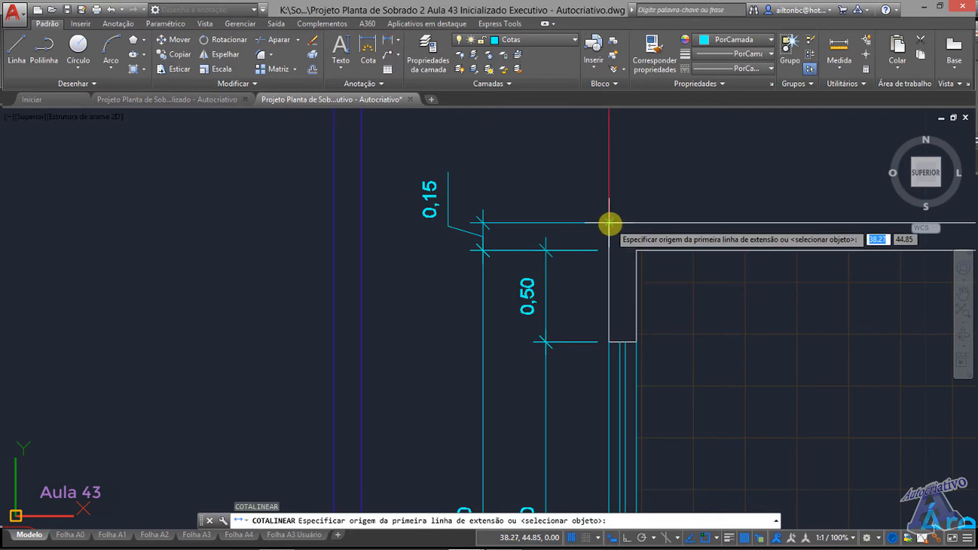
{"action": "left_click", "coordinate": [609, 222]}
{"action": "middle_click_drag", "start_coordinate": [619, 475], "coordinate": [547, 149]}
{"action": "middle_click_drag", "start_coordinate": [537, 377], "coordinate": [542, 232]}
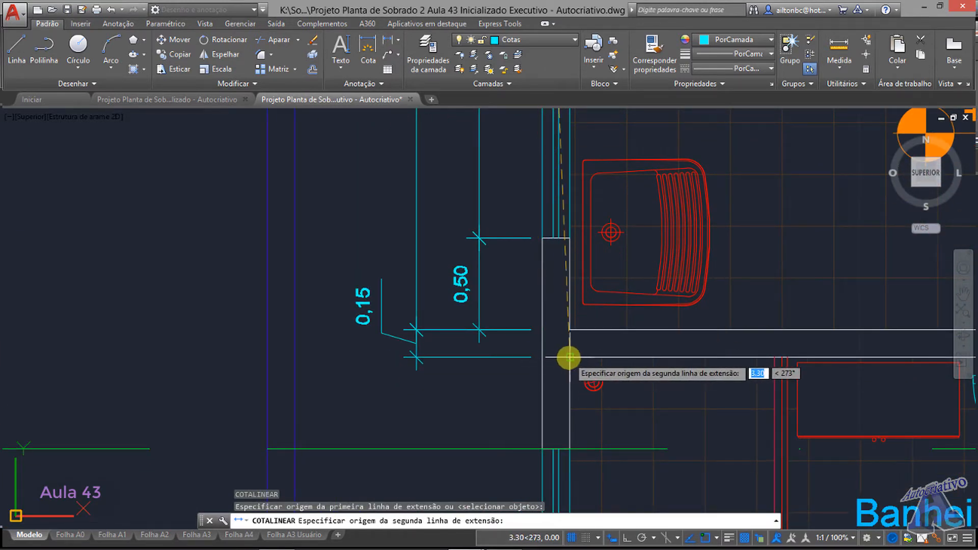
{"action": "left_click", "coordinate": [543, 357]}
{"action": "scroll", "coordinate": [511, 327], "scroll_direction": "down", "scroll_amount": 2}
{"action": "scroll", "coordinate": [511, 327], "scroll_direction": "down", "scroll_amount": 5}
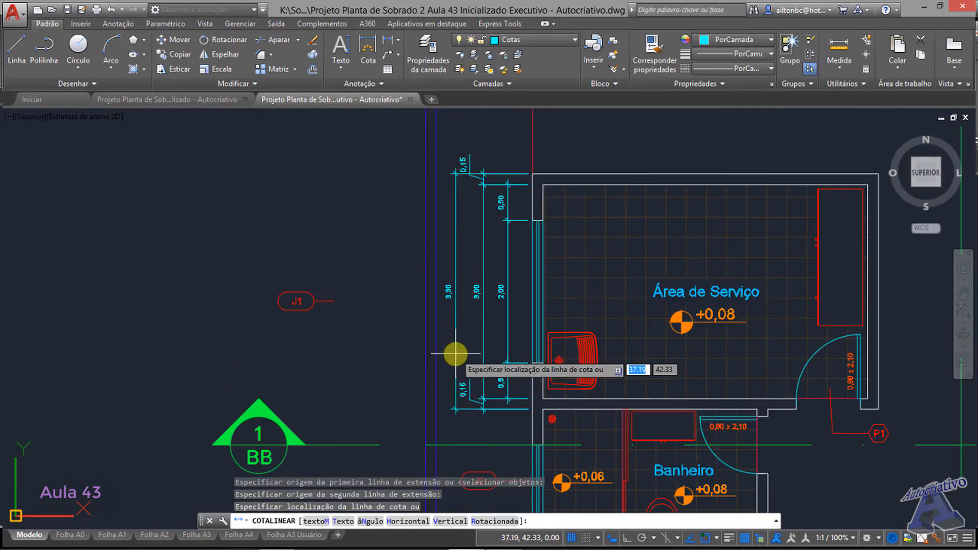
{"action": "left_click", "coordinate": [452, 350]}
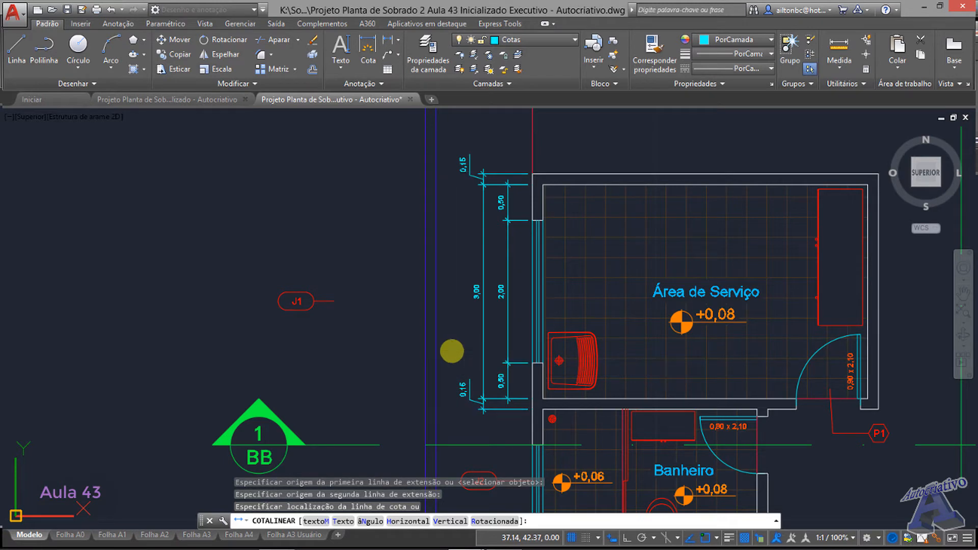
Step: Inspect the three exterior dimension lines beside the Área de Serviço, including the upper wall's thickness text and leader
{"action": "scroll", "coordinate": [489, 275], "scroll_direction": "up", "scroll_amount": 3}
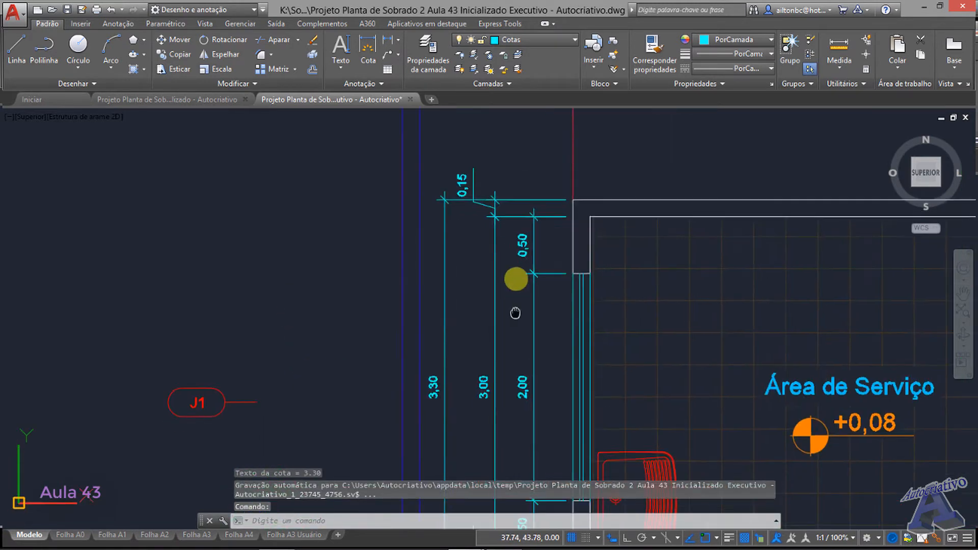
{"action": "scroll", "coordinate": [497, 231], "scroll_direction": "down", "scroll_amount": 3}
{"action": "scroll", "coordinate": [484, 303], "scroll_direction": "up", "scroll_amount": 2}
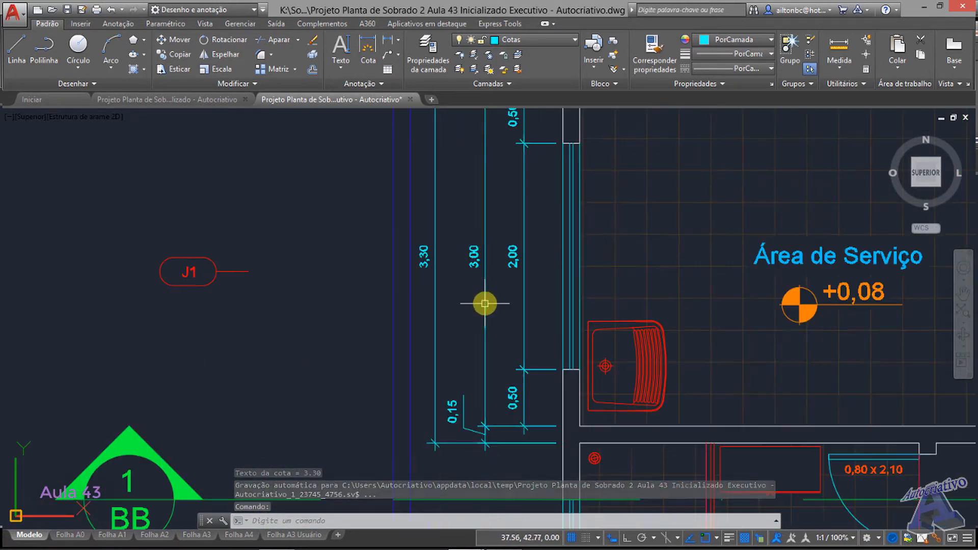
{"action": "scroll", "coordinate": [432, 255], "scroll_direction": "up", "scroll_amount": 2}
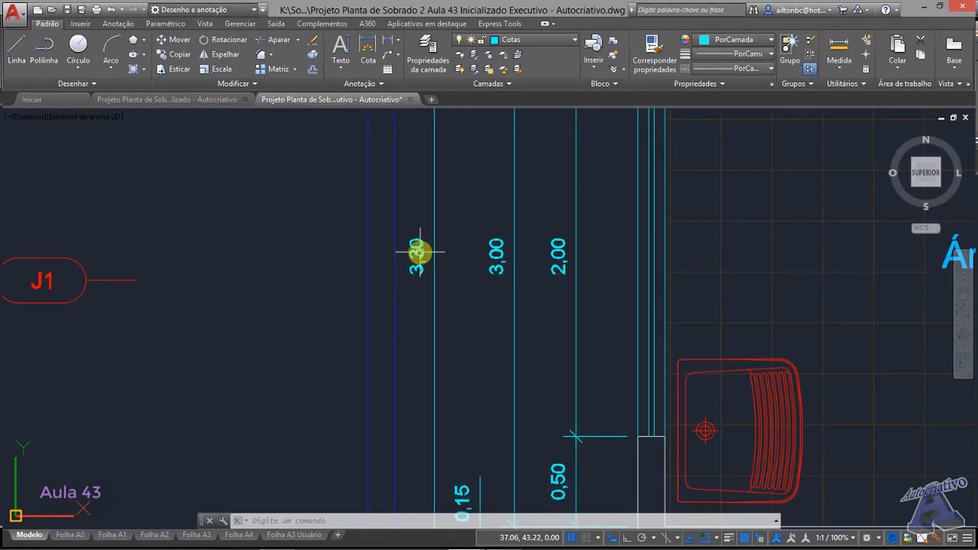
{"action": "scroll", "coordinate": [416, 252], "scroll_direction": "down", "scroll_amount": 7}
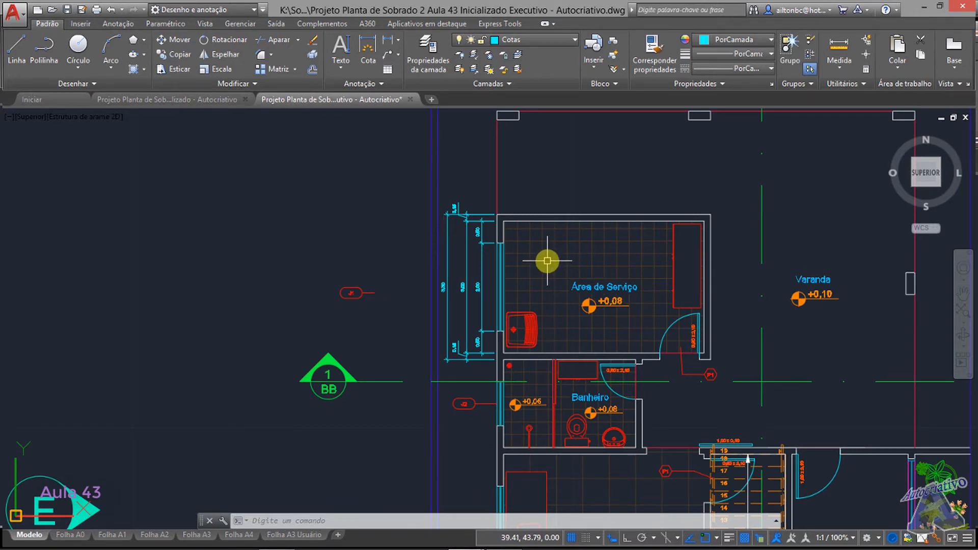
{"action": "scroll", "coordinate": [458, 245], "scroll_direction": "up", "scroll_amount": 3}
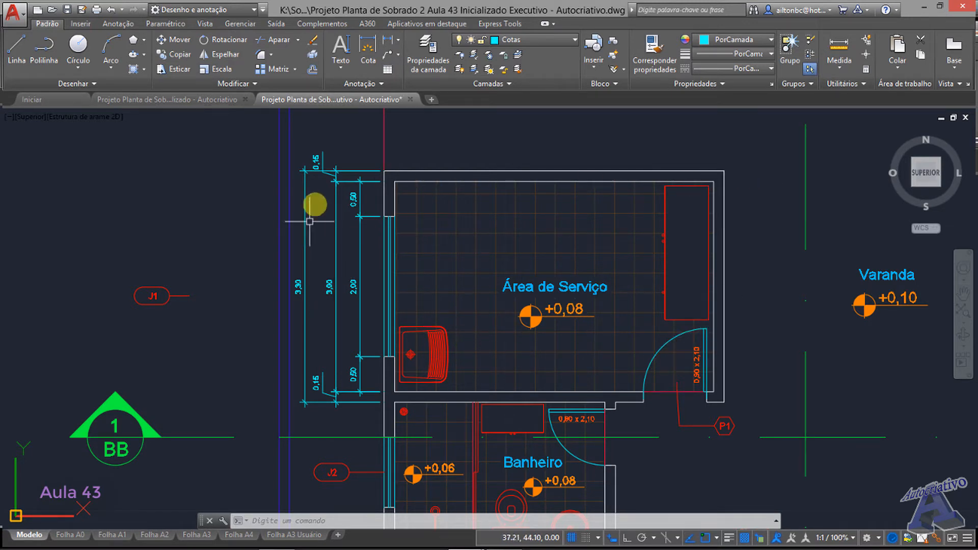
{"action": "scroll", "coordinate": [318, 186], "scroll_direction": "up", "scroll_amount": 5}
{"action": "middle_click_drag", "start_coordinate": [320, 178], "coordinate": [382, 291]}
{"action": "scroll", "coordinate": [387, 252], "scroll_direction": "up", "scroll_amount": 5}
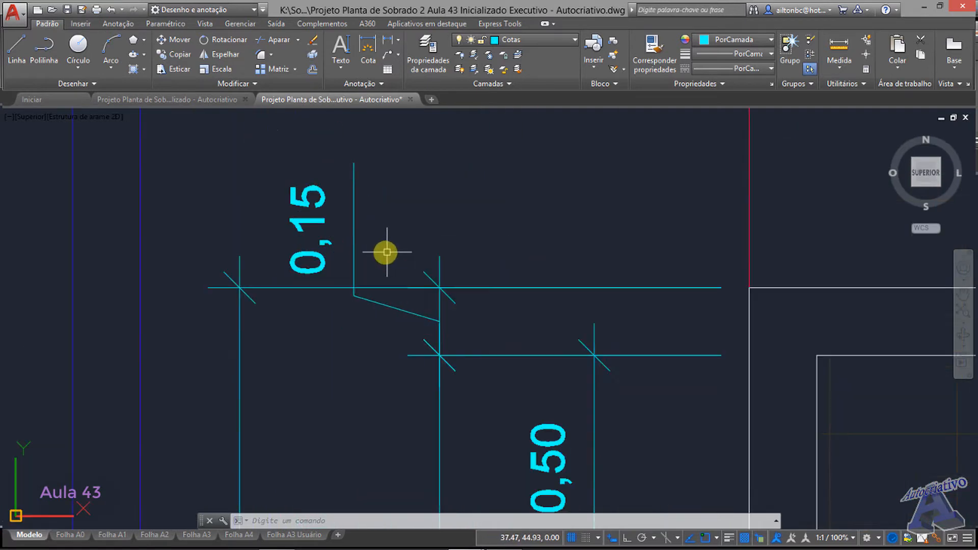
Step: Move the upper wall's thickness text below the wall, between the Área de Serviço's two outer vertical dimension lines
{"action": "left_click", "coordinate": [356, 247]}
{"action": "left_click", "coordinate": [311, 272]}
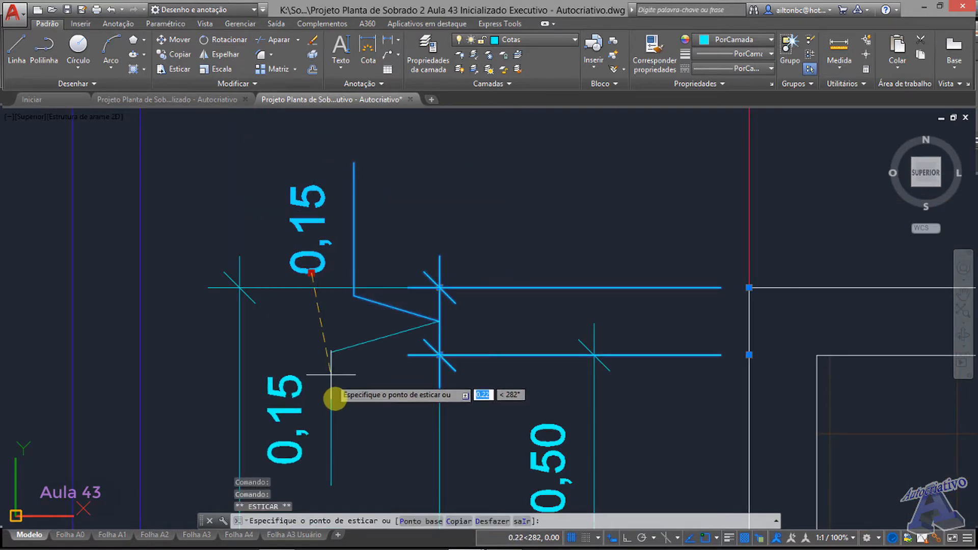
{"action": "middle_click_drag", "start_coordinate": [331, 395], "coordinate": [356, 295]}
{"action": "scroll", "coordinate": [396, 320], "scroll_direction": "down", "scroll_amount": 4}
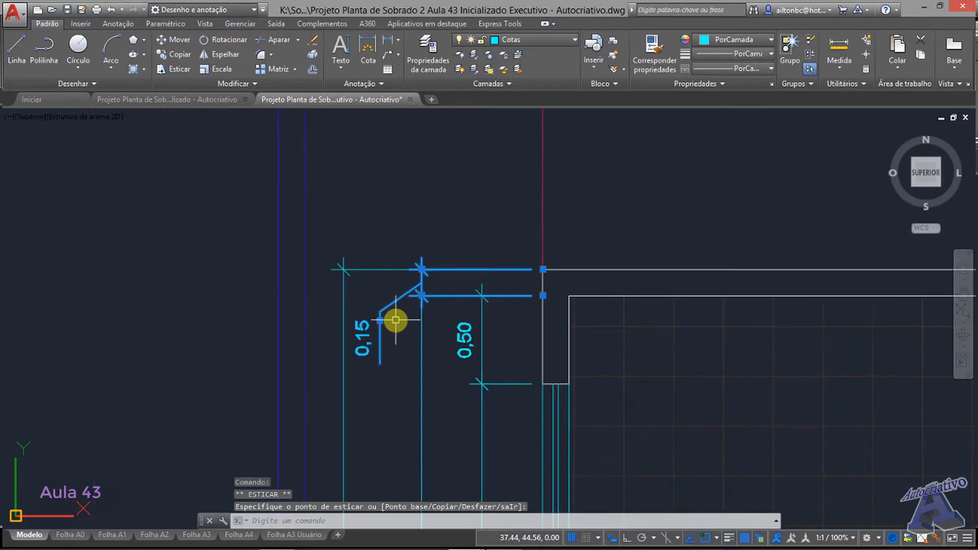
{"action": "key", "text": "Escape"}
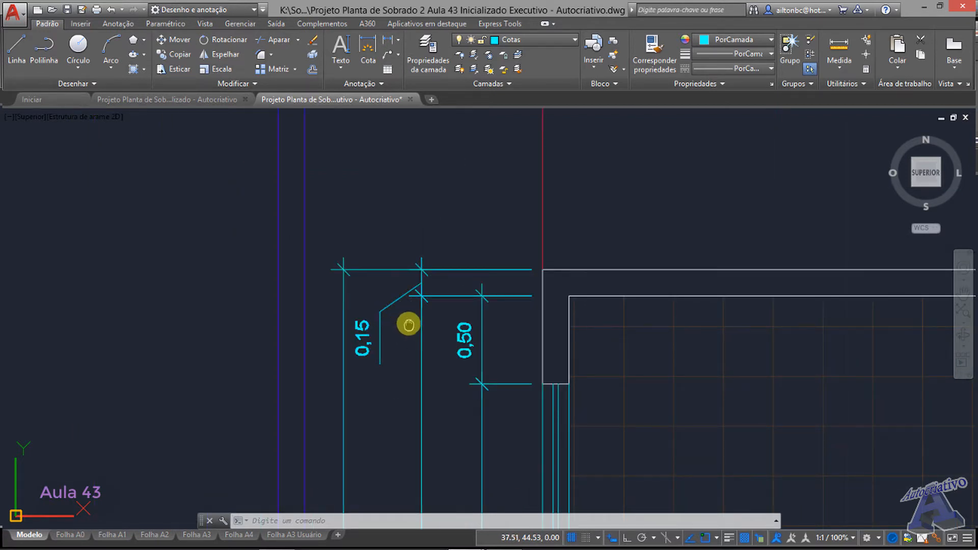
{"action": "middle_click_drag", "start_coordinate": [408, 324], "coordinate": [365, 319]}
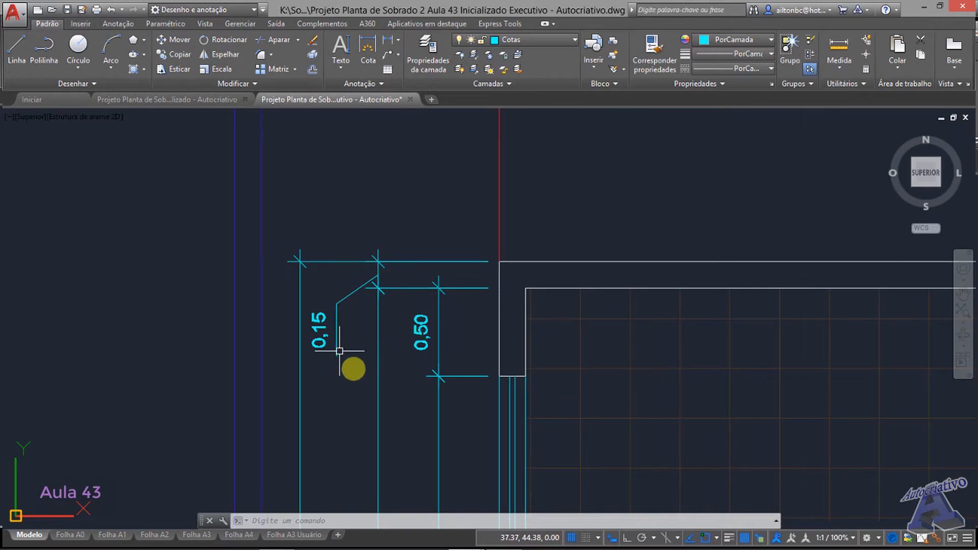
Step: Dimension the thickness of the Área de Serviço's upper wall at its Varanda-side corner
{"action": "mouse_move", "coordinate": [467, 336]}
{"action": "middle_mouse_down"}
{"action": "mouse_move", "coordinate": [419, 352]}
{"action": "mouse_move", "coordinate": [306, 360]}
{"action": "middle_mouse_up"}
{"action": "scroll", "coordinate": [655, 358], "scroll_direction": "down", "scroll_amount": 1}
{"action": "middle_click_drag", "start_coordinate": [770, 369], "coordinate": [389, 318]}
{"action": "scroll", "coordinate": [390, 318], "scroll_direction": "down", "scroll_amount": 1}
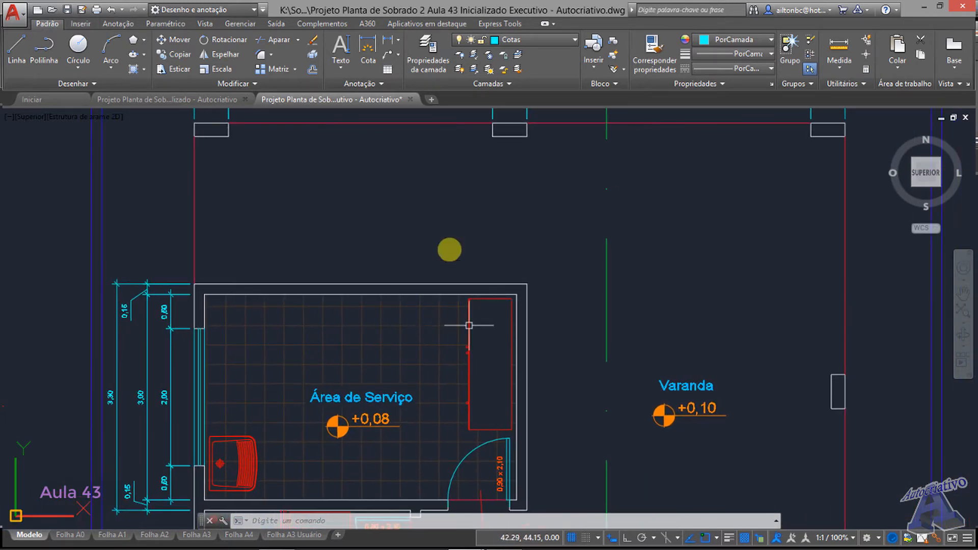
{"action": "left_click", "coordinate": [386, 42]}
{"action": "scroll", "coordinate": [530, 283], "scroll_direction": "up", "scroll_amount": 3}
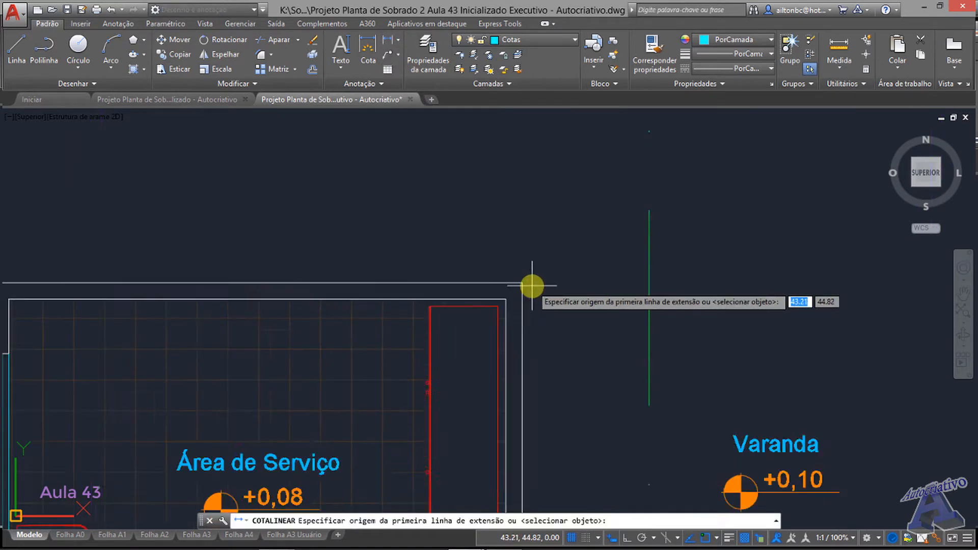
{"action": "scroll", "coordinate": [502, 310], "scroll_direction": "up", "scroll_amount": 2}
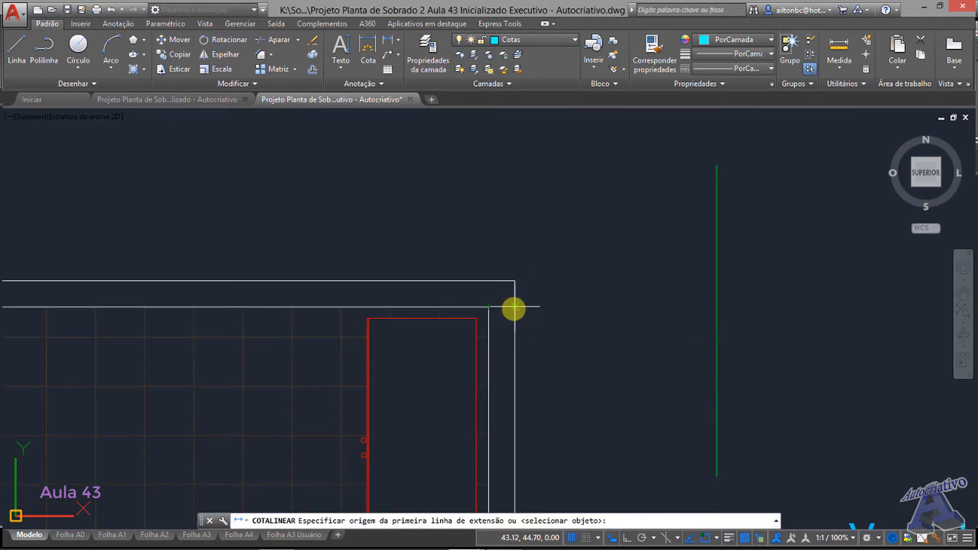
{"action": "left_click", "coordinate": [514, 307]}
{"action": "left_click", "coordinate": [515, 281]}
{"action": "left_click", "coordinate": [572, 289]}
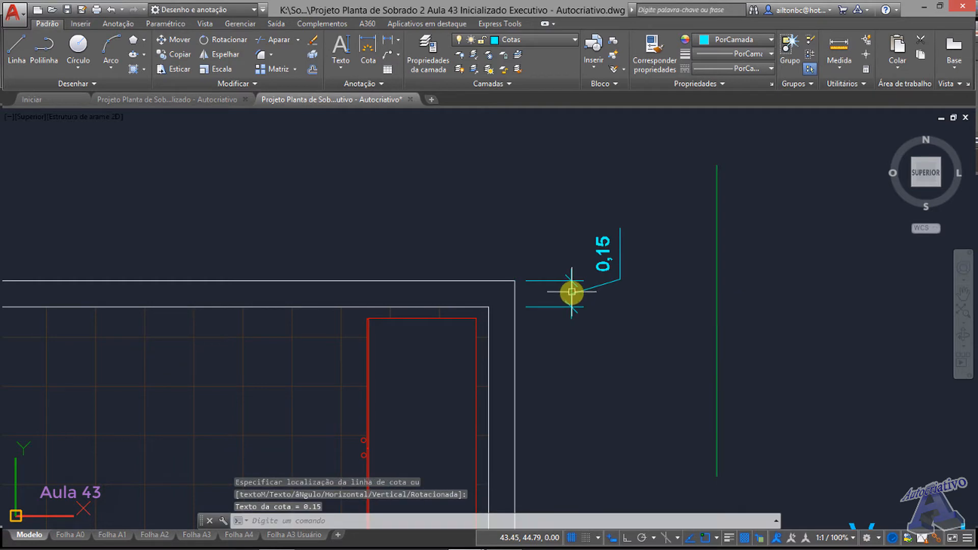
{"action": "scroll", "coordinate": [651, 318], "scroll_direction": "down", "scroll_amount": 3}
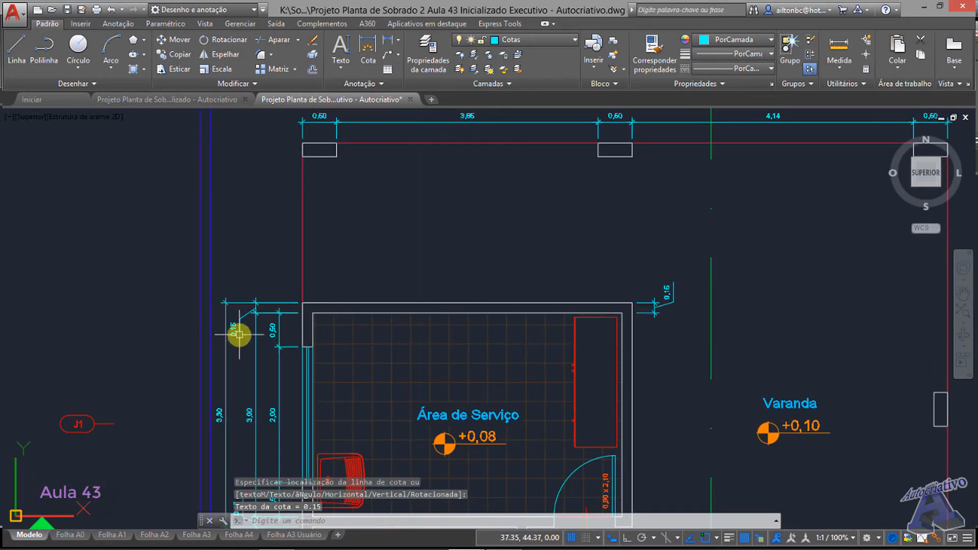
{"action": "left_click", "coordinate": [238, 328]}
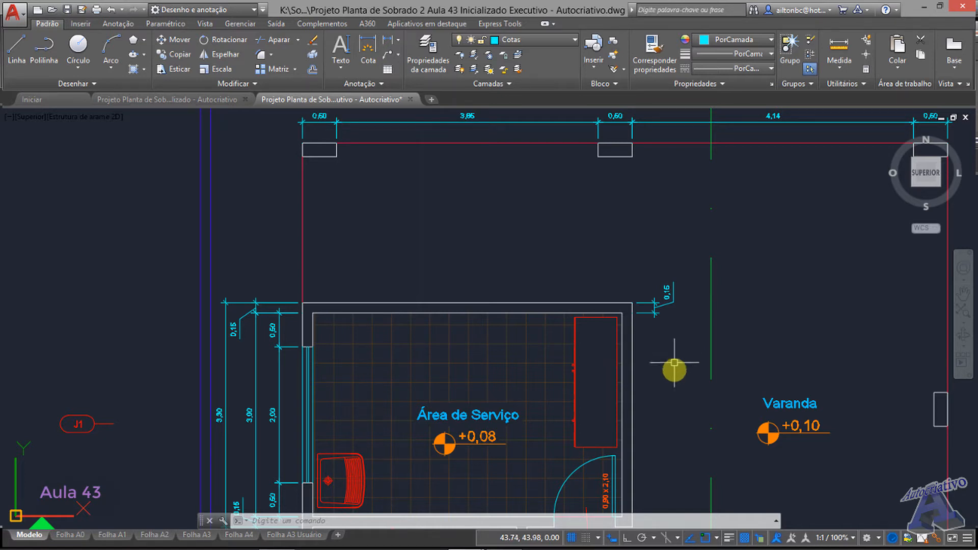
Step: Delete the repeated upper-wall thickness dimension on the Varanda side
{"action": "scroll", "coordinate": [672, 346], "scroll_direction": "down", "scroll_amount": 2}
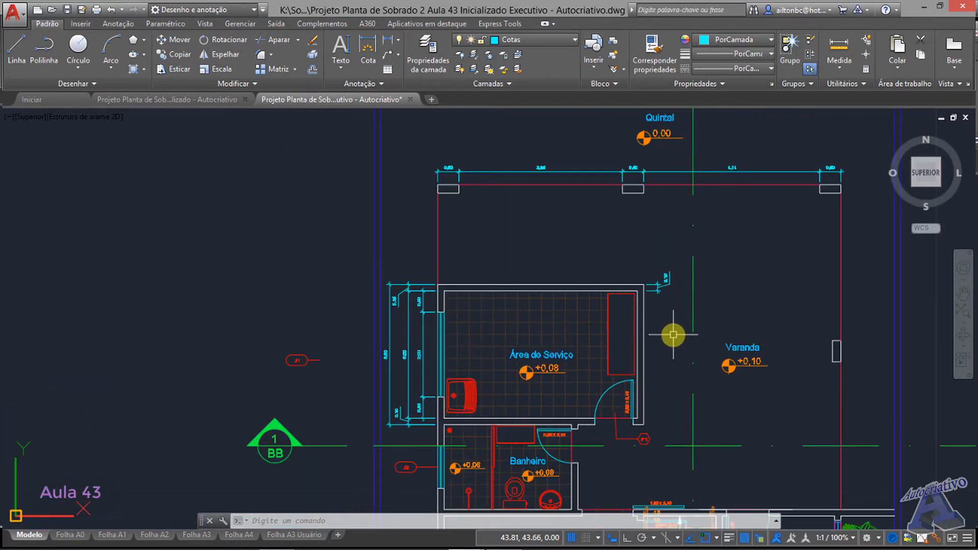
{"action": "scroll", "coordinate": [655, 306], "scroll_direction": "up", "scroll_amount": 2}
{"action": "scroll", "coordinate": [655, 306], "scroll_direction": "down", "scroll_amount": 1}
{"action": "middle_click_drag", "start_coordinate": [665, 318], "coordinate": [654, 280]}
{"action": "left_click", "coordinate": [651, 252]}
{"action": "left_click", "coordinate": [640, 227]}
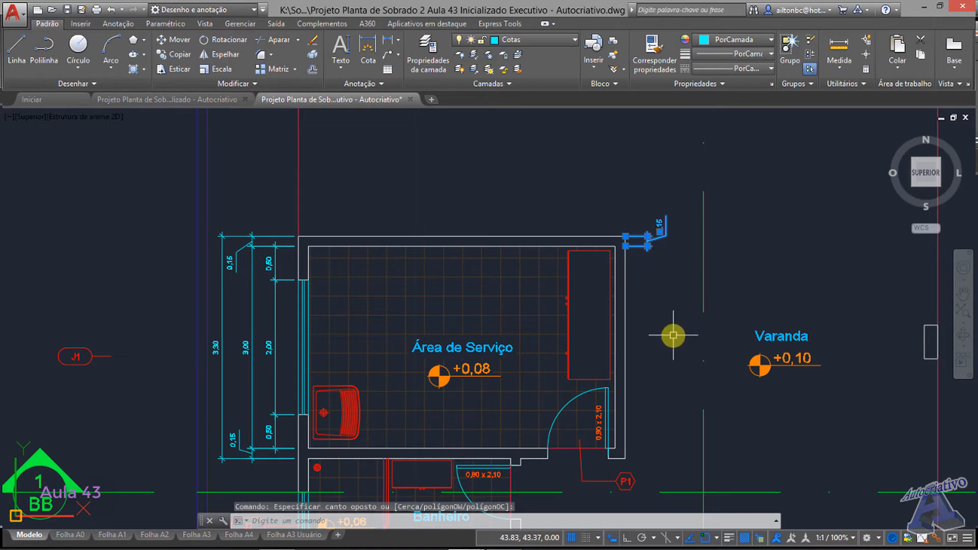
{"action": "key", "text": "Delete"}
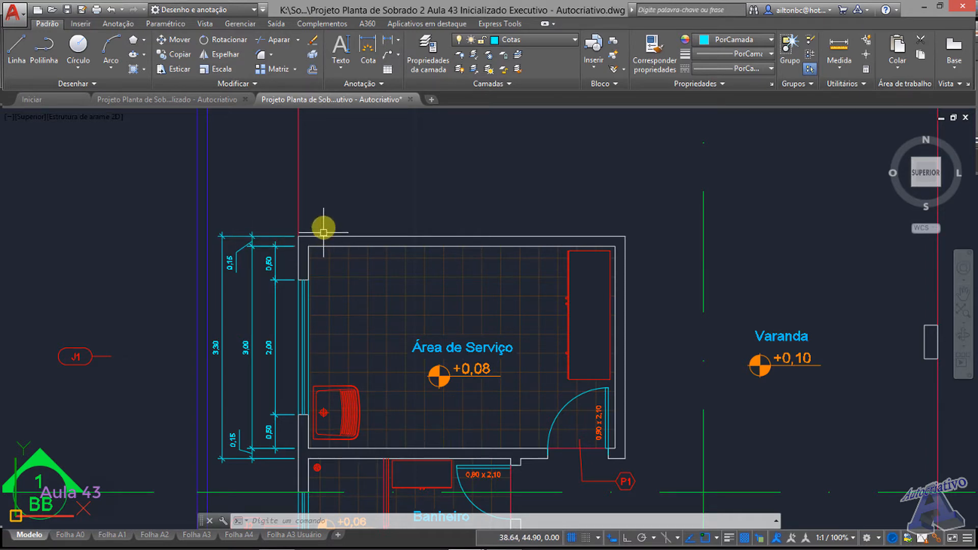
Step: Dimension the thickness of the Área de Serviço's window-side wall with a horizontal linear dimension above the room
{"action": "mouse_move", "coordinate": [398, 222]}
{"action": "middle_mouse_down"}
{"action": "mouse_move", "coordinate": [421, 232]}
{"action": "mouse_move", "coordinate": [454, 275]}
{"action": "middle_mouse_up"}
{"action": "scroll", "coordinate": [395, 277], "scroll_direction": "up", "scroll_amount": 2}
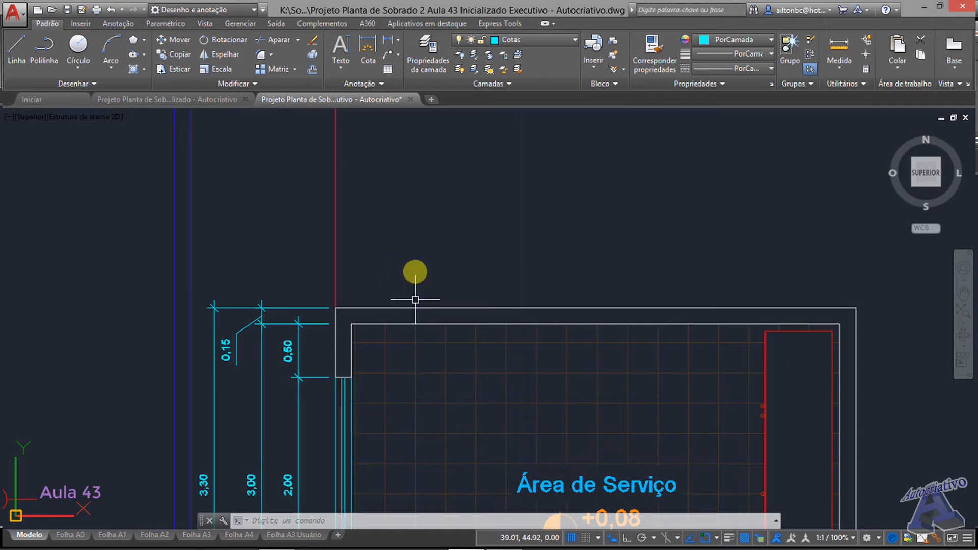
{"action": "left_click", "coordinate": [385, 40]}
{"action": "scroll", "coordinate": [354, 300], "scroll_direction": "up", "scroll_amount": 2}
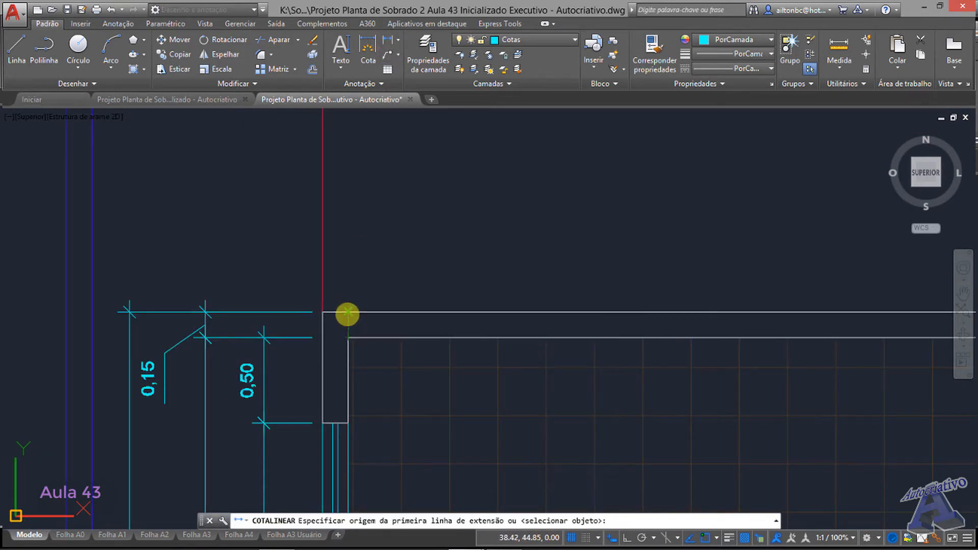
{"action": "left_click", "coordinate": [348, 312]}
{"action": "left_click", "coordinate": [322, 313]}
{"action": "left_click", "coordinate": [341, 252]}
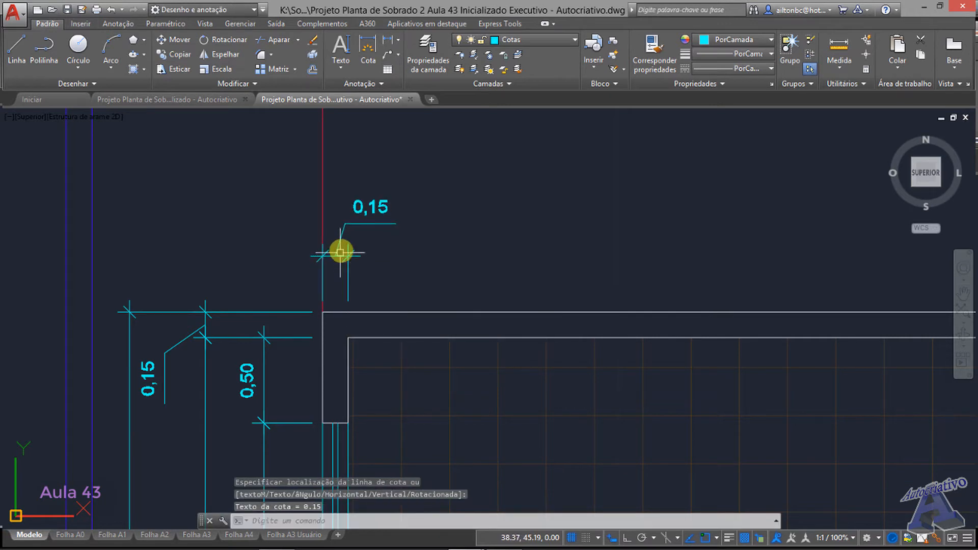
{"action": "middle_click_drag", "start_coordinate": [346, 326], "coordinate": [392, 320]}
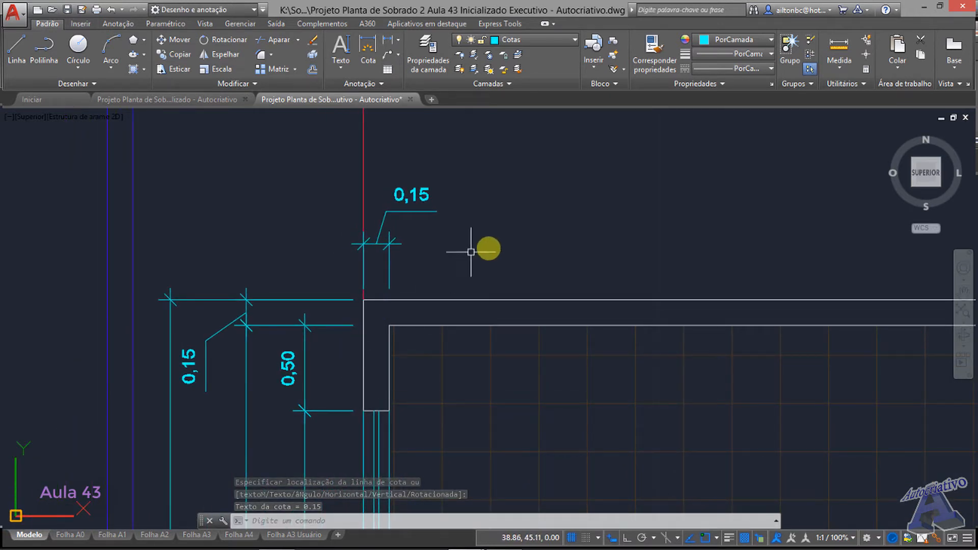
Step: Dimension the Área de Serviço's inner width above the room, lined up with the window-side wall's thickness dimension
{"action": "middle_click_drag", "start_coordinate": [469, 258], "coordinate": [354, 274]}
{"action": "scroll", "coordinate": [381, 275], "scroll_direction": "down", "scroll_amount": 2}
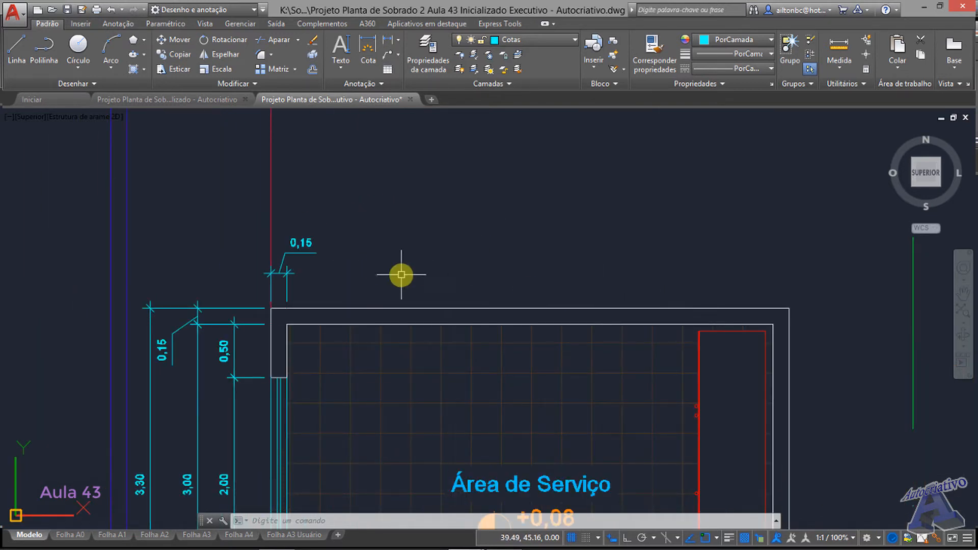
{"action": "left_click", "coordinate": [385, 41]}
{"action": "scroll", "coordinate": [285, 311], "scroll_direction": "up", "scroll_amount": 2}
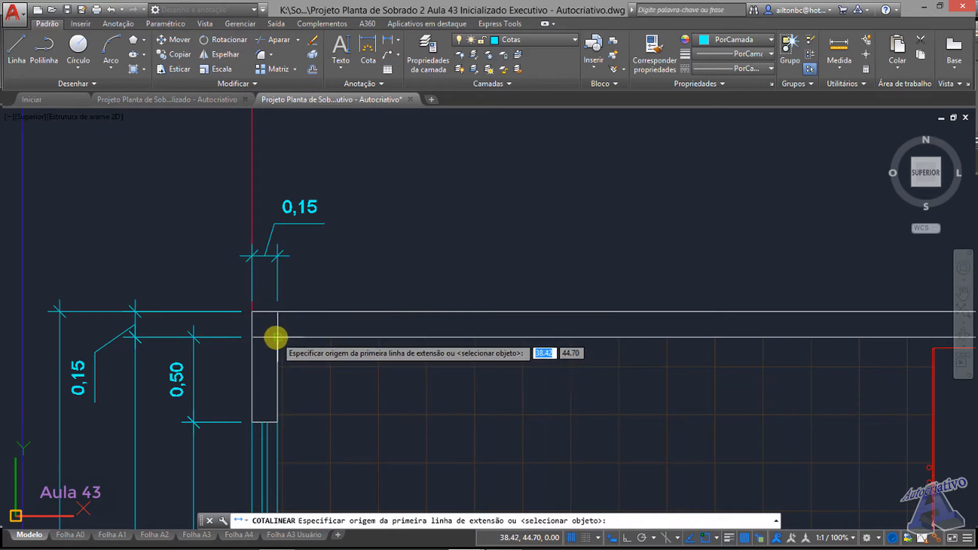
{"action": "left_click", "coordinate": [277, 312]}
{"action": "scroll", "coordinate": [510, 296], "scroll_direction": "down", "scroll_amount": 1}
{"action": "mouse_move", "coordinate": [509, 297]}
{"action": "middle_mouse_down"}
{"action": "mouse_move", "coordinate": [324, 302]}
{"action": "mouse_move", "coordinate": [121, 278]}
{"action": "middle_mouse_up"}
{"action": "scroll", "coordinate": [548, 330], "scroll_direction": "up", "scroll_amount": 1}
{"action": "middle_click_drag", "start_coordinate": [390, 310], "coordinate": [451, 330]}
{"action": "scroll", "coordinate": [452, 315], "scroll_direction": "up", "scroll_amount": 1}
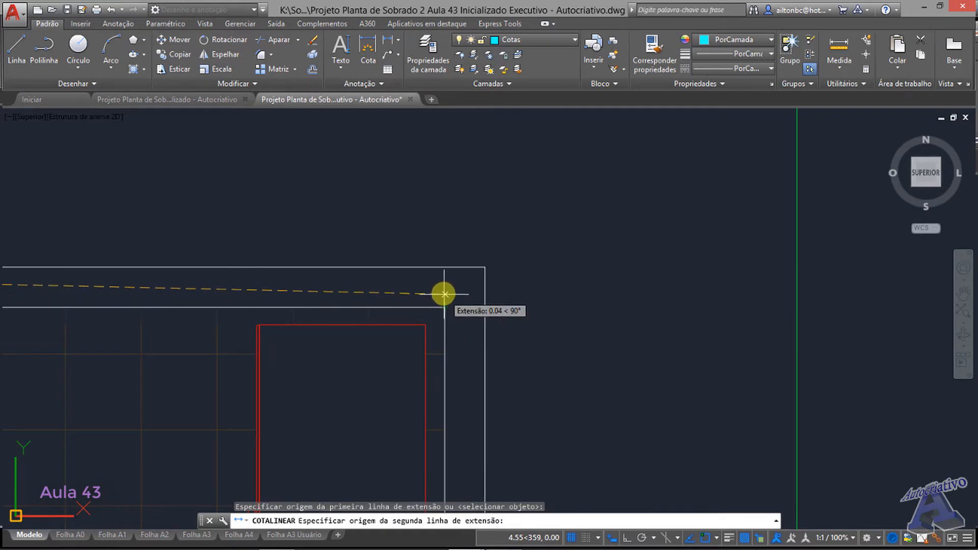
{"action": "left_click", "coordinate": [445, 268]}
{"action": "scroll", "coordinate": [445, 247], "scroll_direction": "down", "scroll_amount": 1}
{"action": "middle_click_drag", "start_coordinate": [445, 246], "coordinate": [679, 303]}
{"action": "scroll", "coordinate": [657, 298], "scroll_direction": "up", "scroll_amount": 1}
{"action": "mouse_move", "coordinate": [288, 279]}
{"action": "middle_mouse_down"}
{"action": "mouse_move", "coordinate": [662, 287]}
{"action": "mouse_move", "coordinate": [446, 299]}
{"action": "middle_mouse_up"}
{"action": "scroll", "coordinate": [387, 267], "scroll_direction": "up", "scroll_amount": 2}
{"action": "left_click", "coordinate": [322, 273]}
{"action": "scroll", "coordinate": [455, 301], "scroll_direction": "down", "scroll_amount": 3}
Step: Dimension the thickness of the wall between the Área de Serviço and the Varanda, lined up with the inner-width dimension
{"action": "key", "text": "Return"}
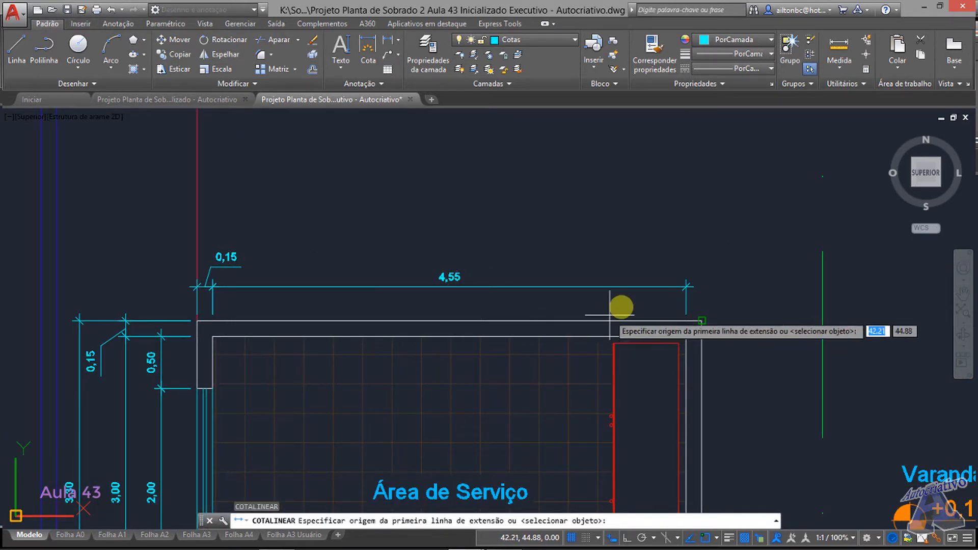
{"action": "scroll", "coordinate": [634, 308], "scroll_direction": "up", "scroll_amount": 3}
{"action": "middle_click_drag", "start_coordinate": [698, 311], "coordinate": [519, 312]}
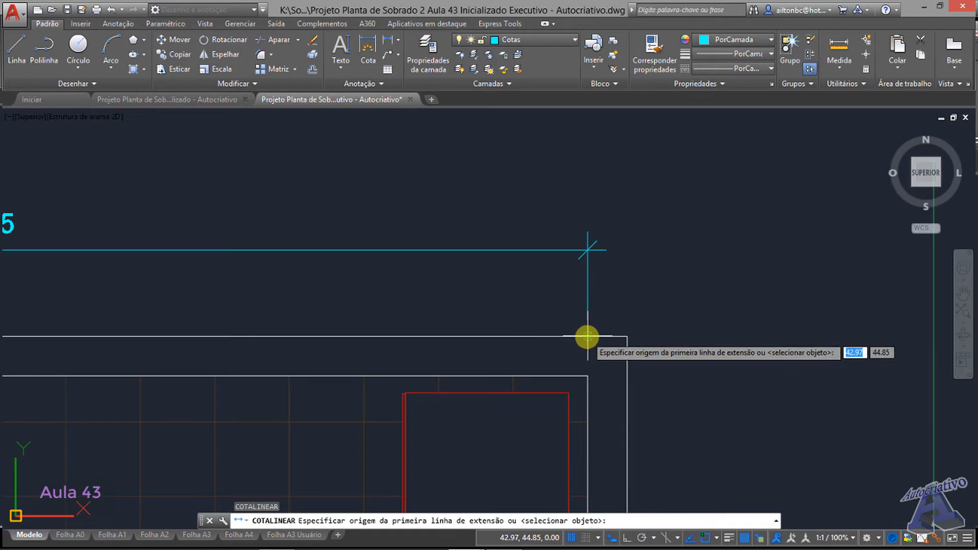
{"action": "left_click", "coordinate": [588, 336]}
{"action": "left_click", "coordinate": [627, 336]}
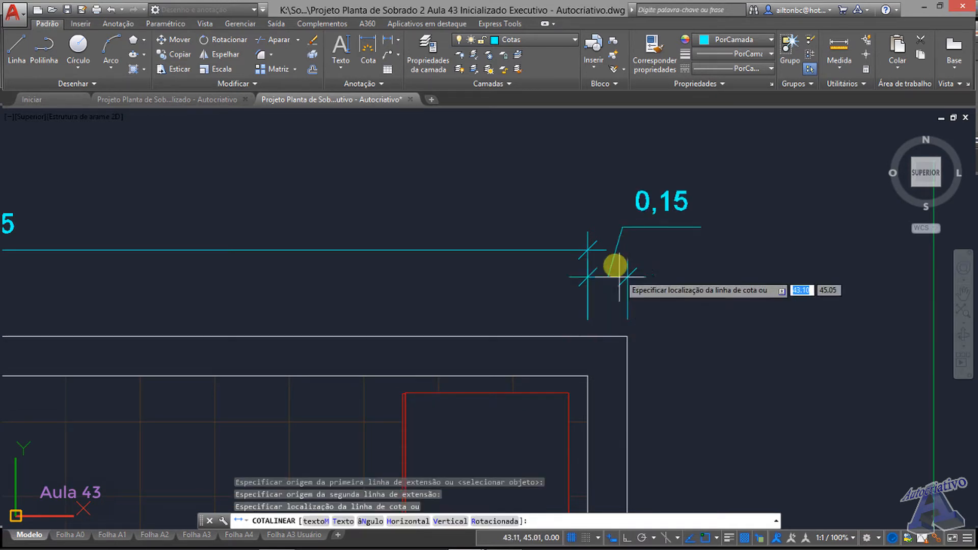
{"action": "left_click", "coordinate": [587, 250]}
{"action": "scroll", "coordinate": [561, 300], "scroll_direction": "down", "scroll_amount": 4}
{"action": "scroll", "coordinate": [681, 288], "scroll_direction": "up", "scroll_amount": 1}
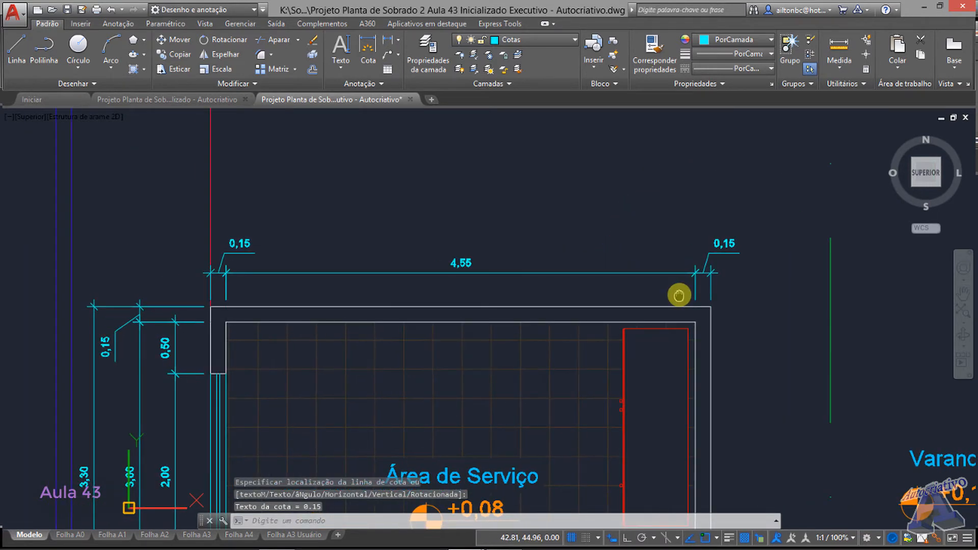
Step: Examine the window-side exterior wall from the Área de Serviço past the Banheiro to the 1,00 x 2,10 door
{"action": "mouse_move", "coordinate": [603, 322]}
{"action": "middle_mouse_down"}
{"action": "mouse_move", "coordinate": [622, 280]}
{"action": "mouse_move", "coordinate": [648, 295]}
{"action": "middle_mouse_up"}
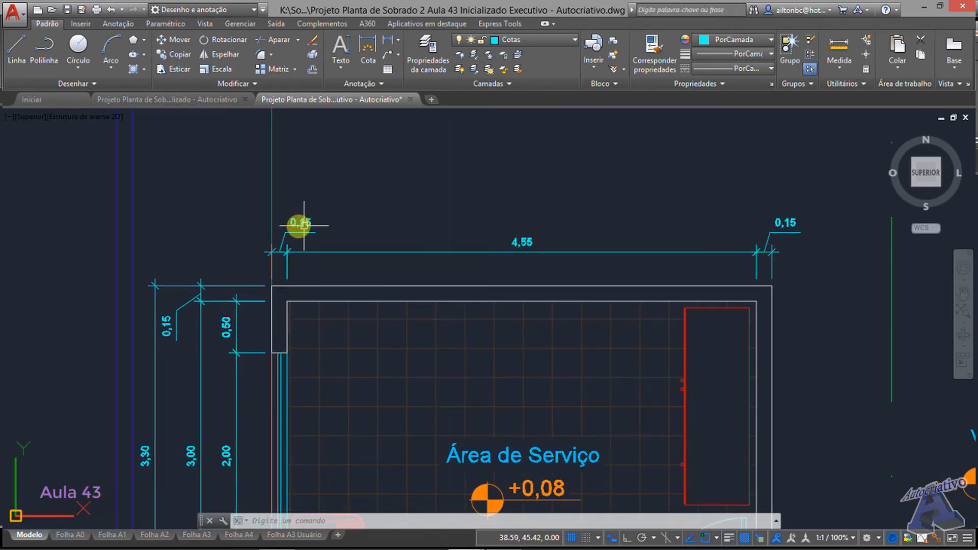
{"action": "middle_click_drag", "start_coordinate": [280, 360], "coordinate": [282, 105]}
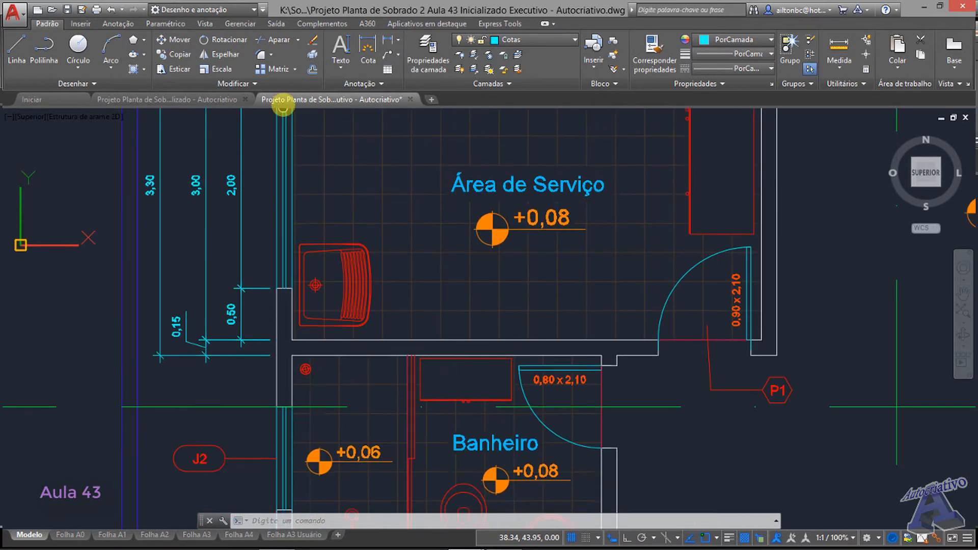
{"action": "mouse_move", "coordinate": [271, 449]}
{"action": "middle_mouse_down"}
{"action": "mouse_move", "coordinate": [284, 218]}
{"action": "mouse_move", "coordinate": [284, 247]}
{"action": "middle_mouse_up"}
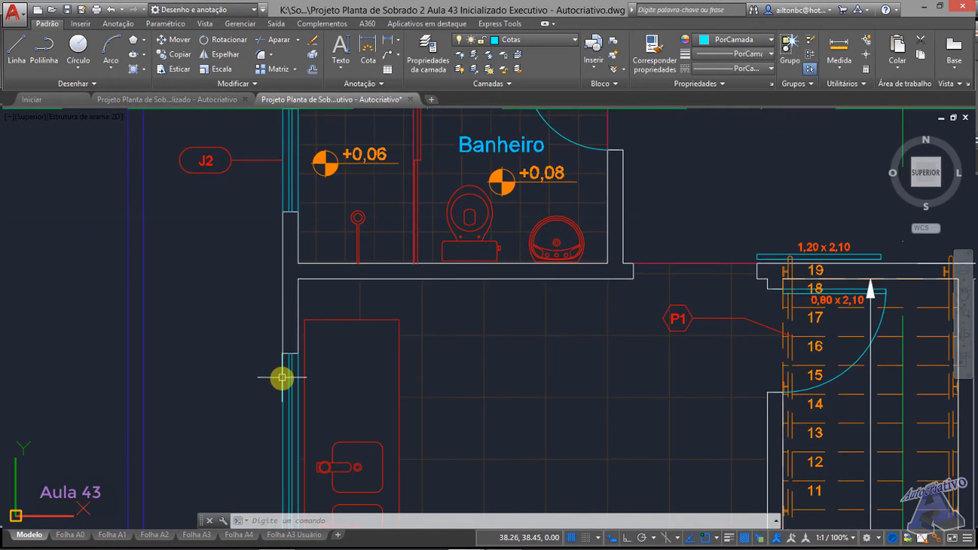
{"action": "middle_click_drag", "start_coordinate": [284, 375], "coordinate": [277, 201]}
{"action": "mouse_move", "coordinate": [301, 441]}
{"action": "middle_mouse_down"}
{"action": "mouse_move", "coordinate": [316, 283]}
{"action": "mouse_move", "coordinate": [310, 206]}
{"action": "middle_mouse_up"}
{"action": "scroll", "coordinate": [314, 343], "scroll_direction": "up", "scroll_amount": 4}
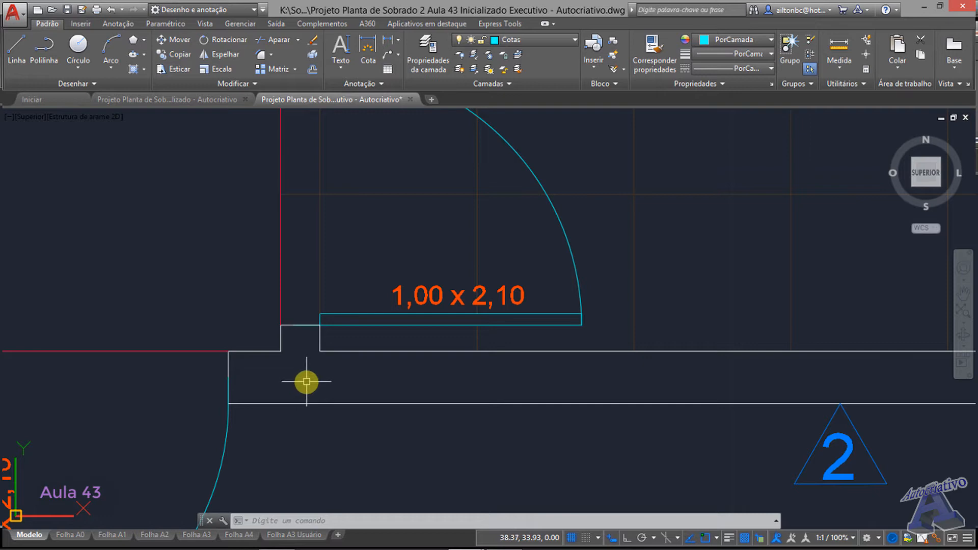
{"action": "scroll", "coordinate": [306, 381], "scroll_direction": "down", "scroll_amount": 5}
{"action": "middle_click_drag", "start_coordinate": [382, 263], "coordinate": [376, 428]}
{"action": "middle_click_drag", "start_coordinate": [436, 235], "coordinate": [453, 308]}
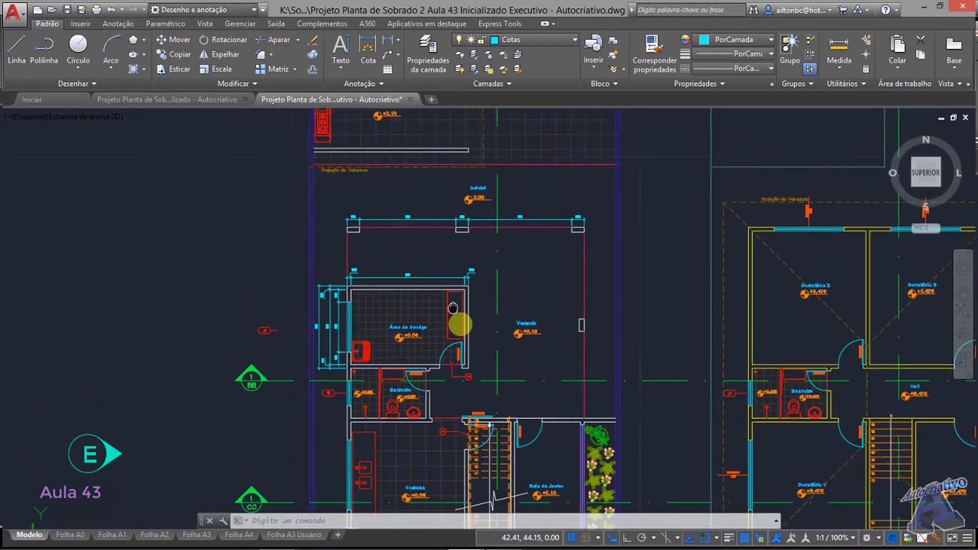
{"action": "scroll", "coordinate": [453, 307], "scroll_direction": "up", "scroll_amount": 1}
{"action": "scroll", "coordinate": [393, 277], "scroll_direction": "up", "scroll_amount": 4}
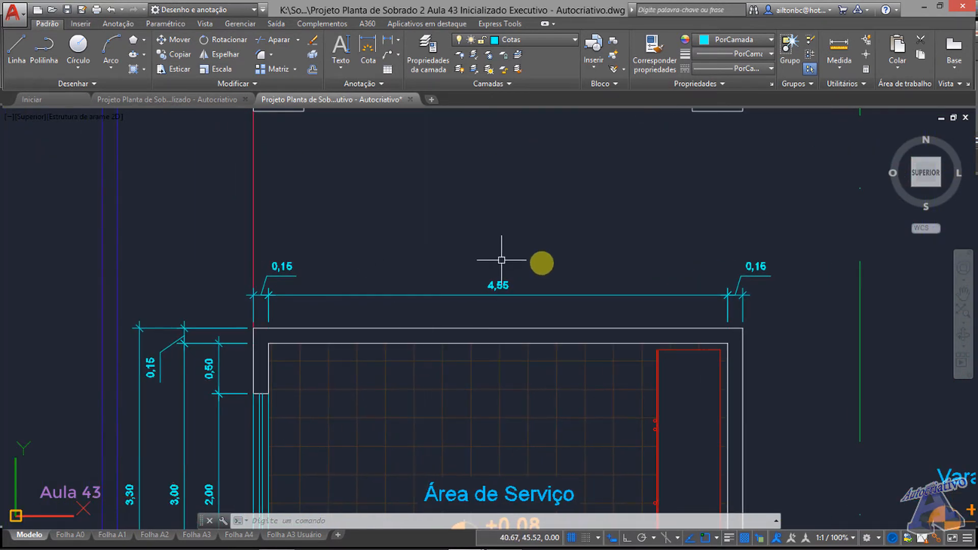
Step: Dimension the Área de Serviço's overall width including both wall thicknesses, on a second line above the inner-width dimension
{"action": "key", "text": "Return"}
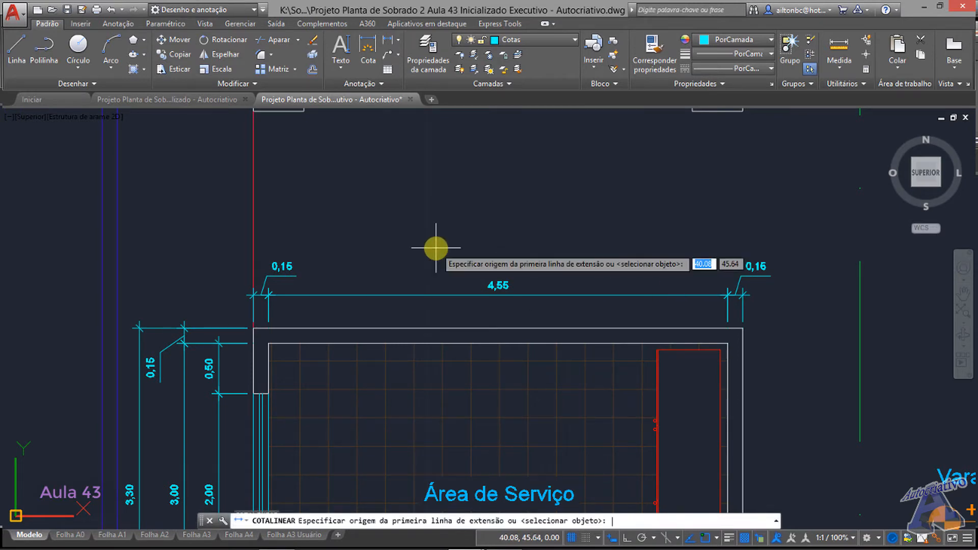
{"action": "scroll", "coordinate": [252, 333], "scroll_direction": "up", "scroll_amount": 5}
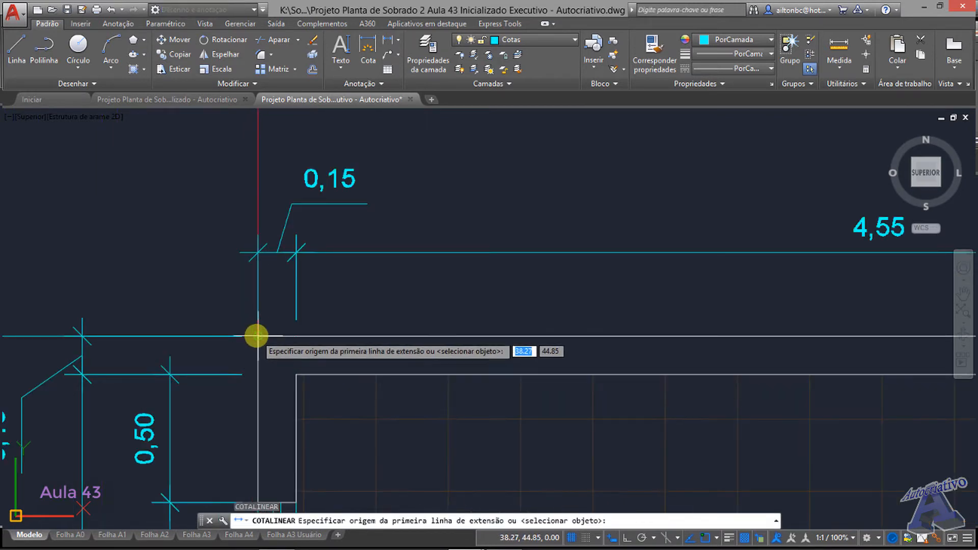
{"action": "left_click", "coordinate": [255, 338]}
{"action": "scroll", "coordinate": [351, 331], "scroll_direction": "down", "scroll_amount": 5}
{"action": "middle_click_drag", "start_coordinate": [530, 323], "coordinate": [209, 311]}
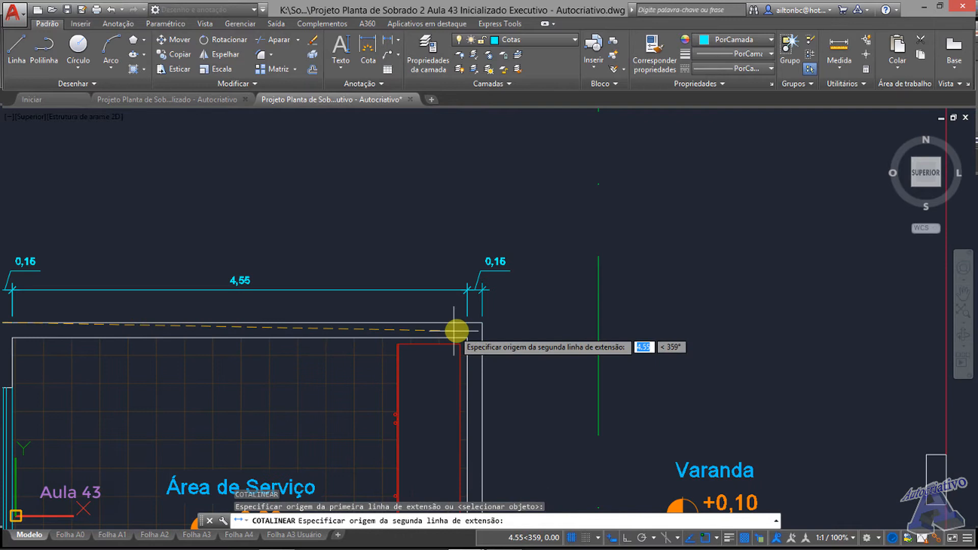
{"action": "left_click", "coordinate": [481, 322]}
{"action": "middle_click_drag", "start_coordinate": [445, 218], "coordinate": [585, 246]}
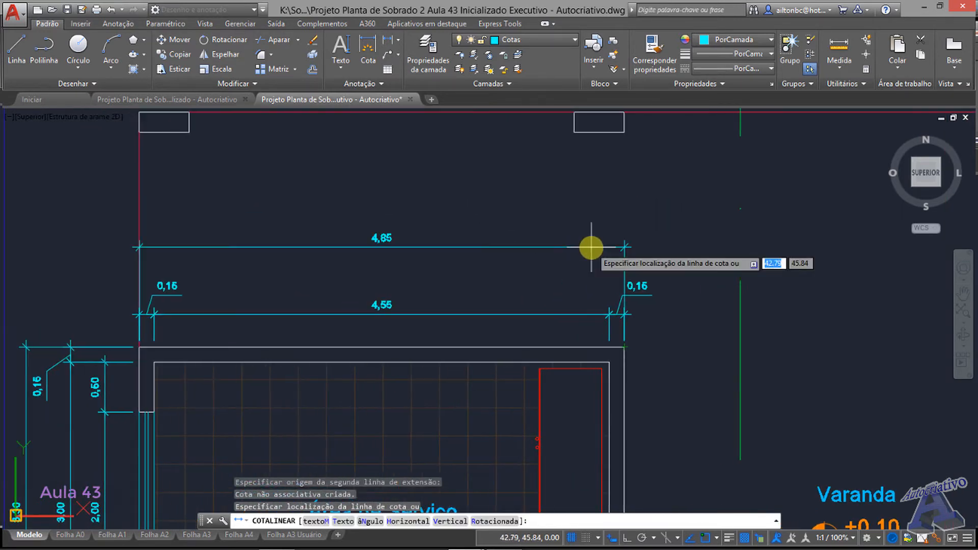
{"action": "left_click", "coordinate": [552, 267]}
{"action": "scroll", "coordinate": [400, 267], "scroll_direction": "up", "scroll_amount": 4}
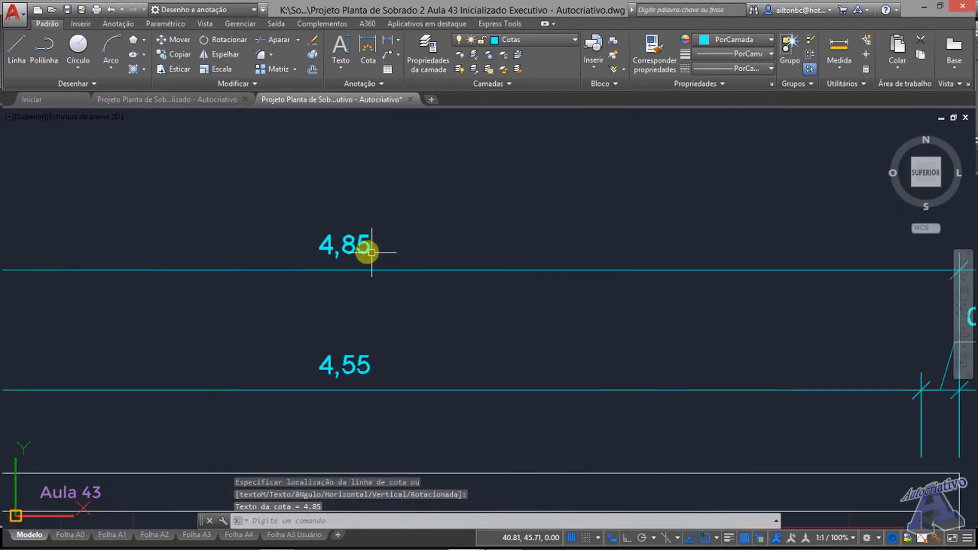
Step: Move the text of the Varanda-side wall's thickness dimension inward, between the Área de Serviço's inner-width and overall-width dimension lines
{"action": "scroll", "coordinate": [400, 267], "scroll_direction": "down", "scroll_amount": 2}
{"action": "scroll", "coordinate": [637, 302], "scroll_direction": "up", "scroll_amount": 1}
{"action": "left_click", "coordinate": [649, 301]}
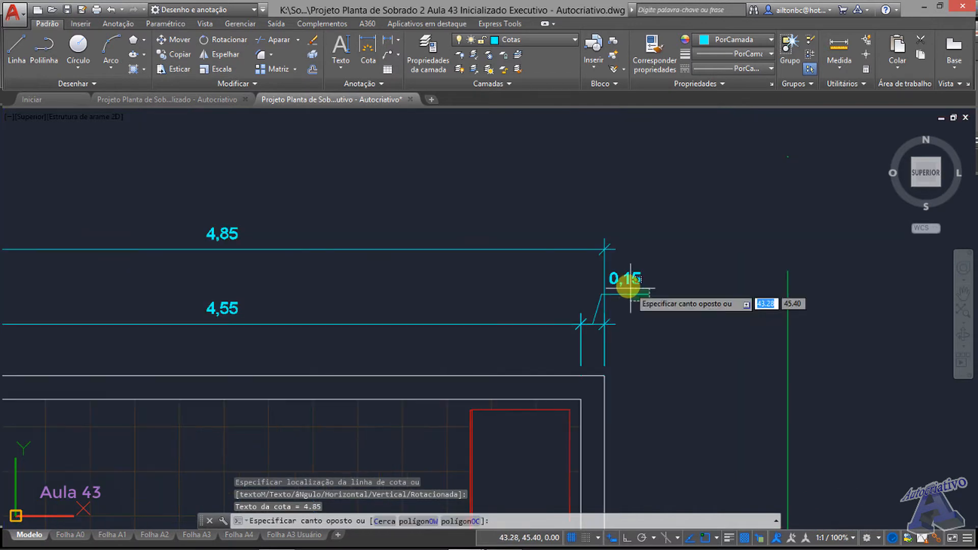
{"action": "left_click", "coordinate": [628, 286]}
{"action": "scroll", "coordinate": [631, 325], "scroll_direction": "up", "scroll_amount": 2}
{"action": "left_click", "coordinate": [594, 251]}
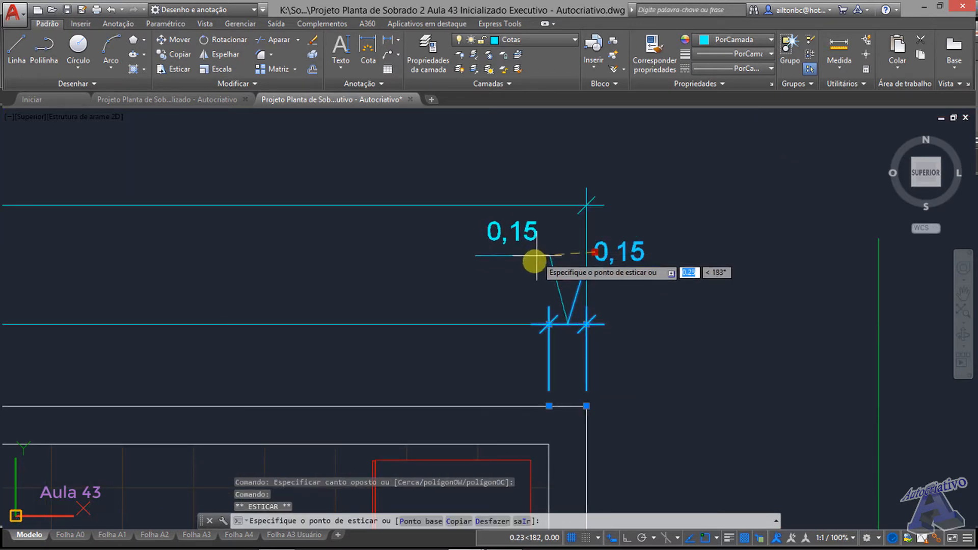
{"action": "left_click", "coordinate": [533, 264]}
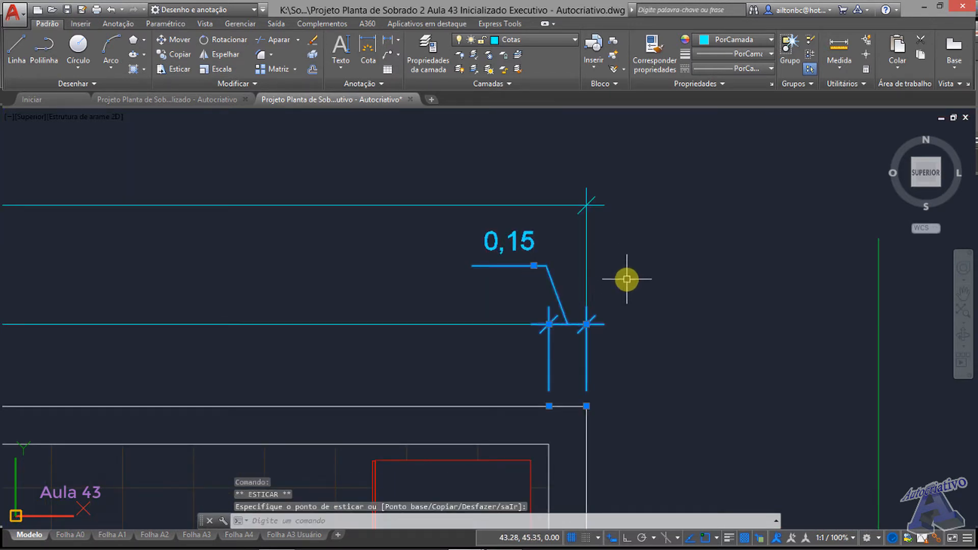
{"action": "key", "text": "Escape"}
{"action": "middle_click_drag", "start_coordinate": [552, 277], "coordinate": [633, 288]}
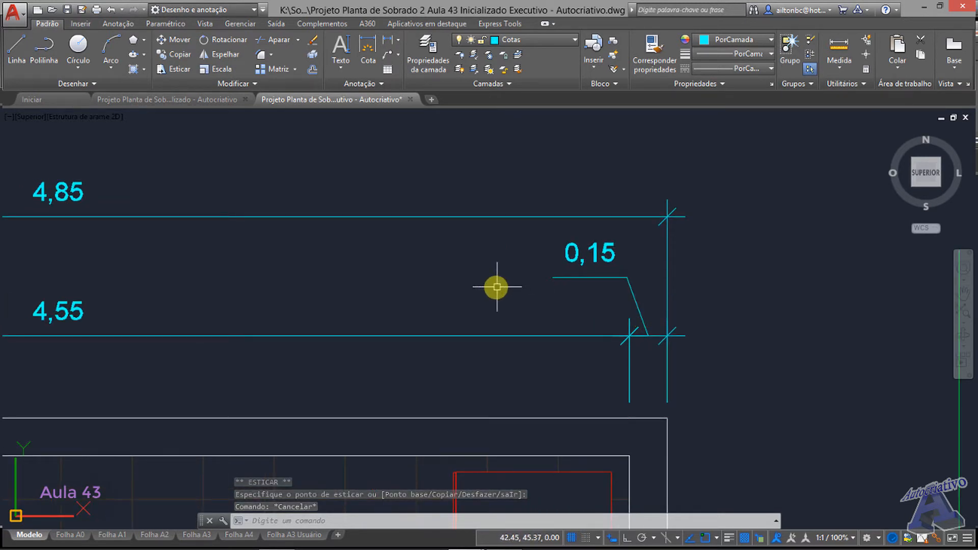
{"action": "middle_click_drag", "start_coordinate": [498, 284], "coordinate": [582, 293]}
{"action": "scroll", "coordinate": [561, 285], "scroll_direction": "down", "scroll_amount": 4}
{"action": "middle_click_drag", "start_coordinate": [497, 287], "coordinate": [564, 283]}
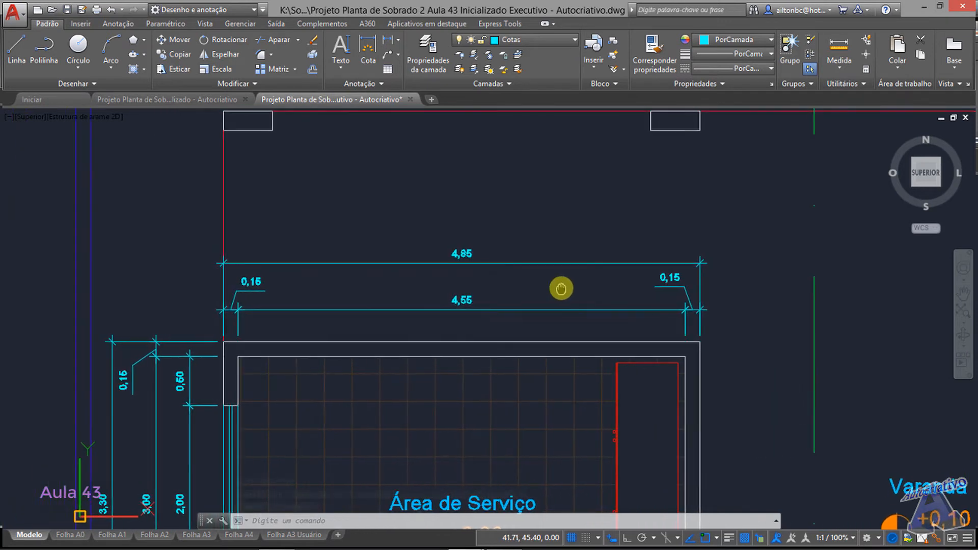
{"action": "scroll", "coordinate": [483, 283], "scroll_direction": "up", "scroll_amount": 2}
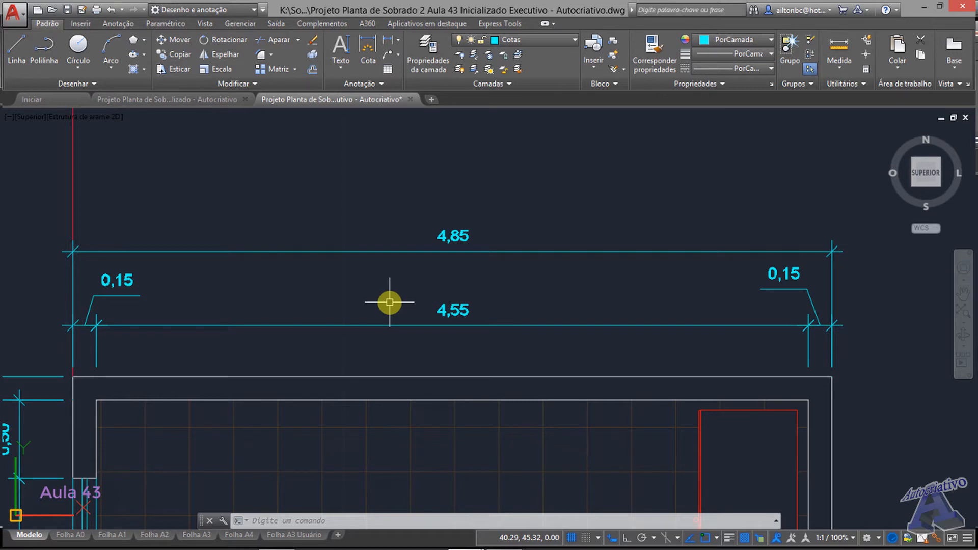
Step: Draw a vertical line across the Área de Serviço's overall-width dimension line, starting between it and the inner-width dimension line
{"action": "middle_click_drag", "start_coordinate": [566, 308], "coordinate": [531, 317]}
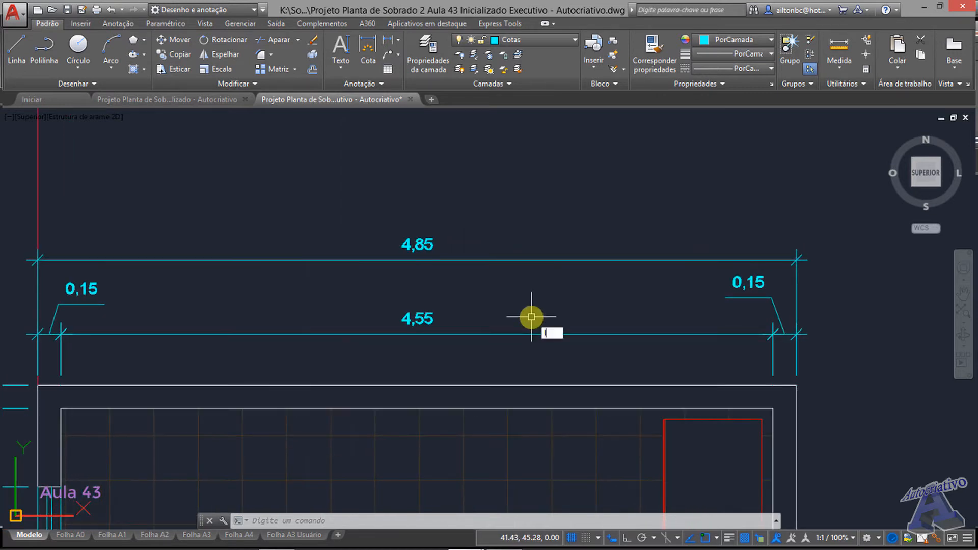
{"action": "type", "text": "l"}
{"action": "key", "text": "Return"}
{"action": "left_click", "coordinate": [568, 308]}
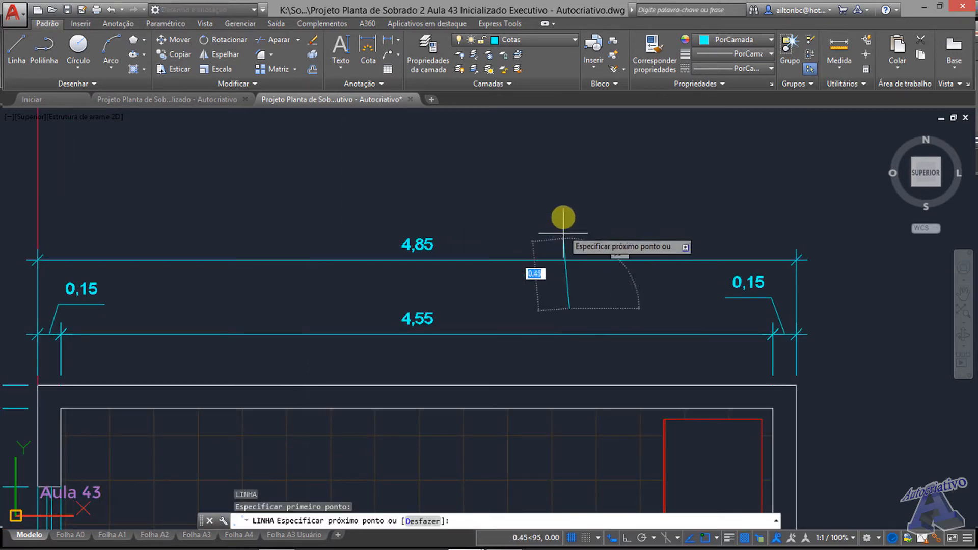
{"action": "left_click", "coordinate": [569, 179]}
{"action": "key", "text": "Escape"}
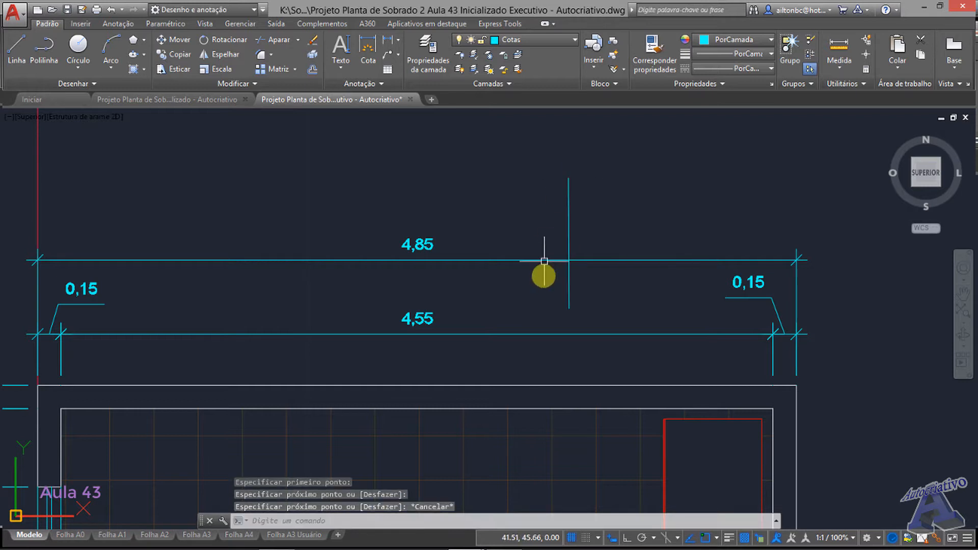
Step: Delete the vertical line crossing the Área de Serviço's overall-width dimension line
{"action": "scroll", "coordinate": [540, 279], "scroll_direction": "down", "scroll_amount": 2}
{"action": "scroll", "coordinate": [305, 267], "scroll_direction": "up", "scroll_amount": 2}
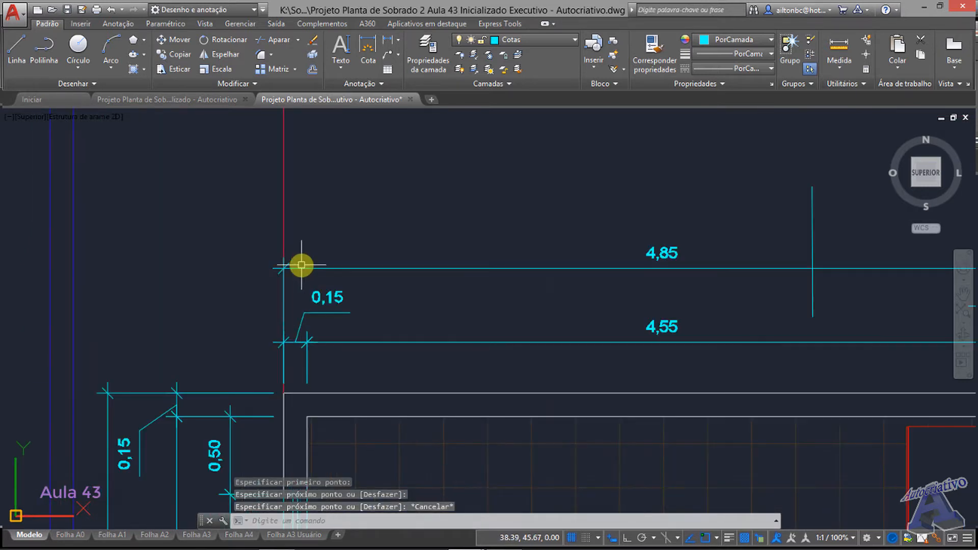
{"action": "mouse_move", "coordinate": [632, 266]}
{"action": "middle_mouse_down"}
{"action": "mouse_move", "coordinate": [531, 264]}
{"action": "mouse_move", "coordinate": [465, 277]}
{"action": "middle_mouse_up"}
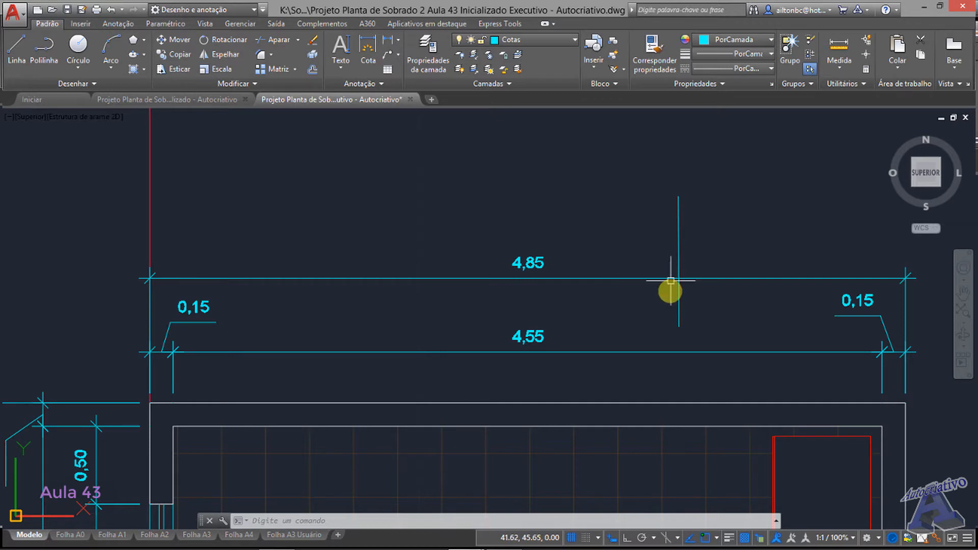
{"action": "middle_click_drag", "start_coordinate": [670, 280], "coordinate": [599, 278]}
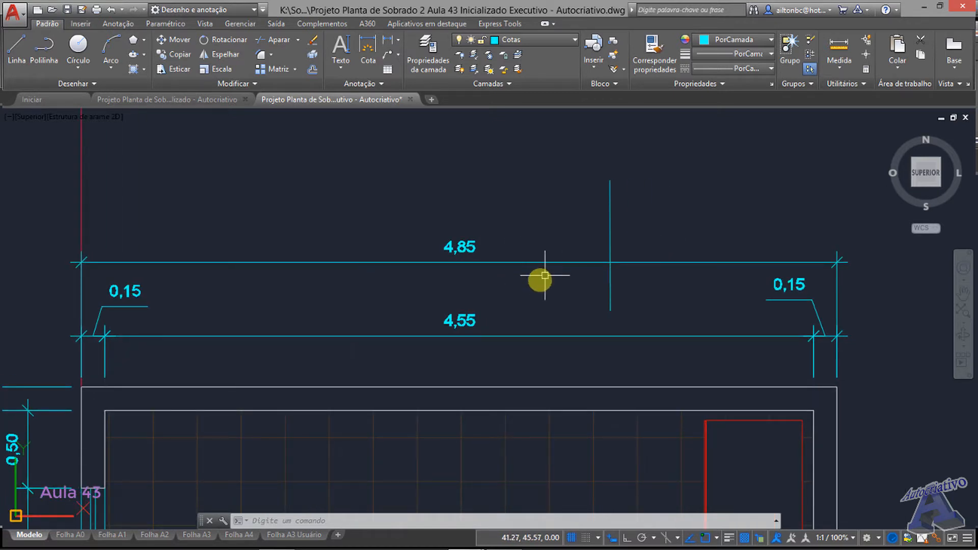
{"action": "left_click", "coordinate": [623, 304]}
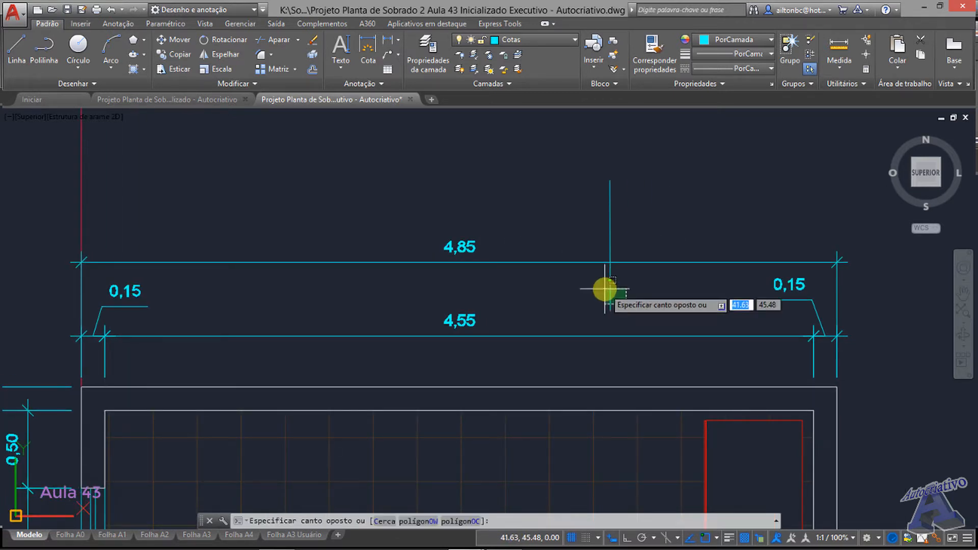
{"action": "left_click", "coordinate": [604, 286]}
{"action": "key", "text": "Delete"}
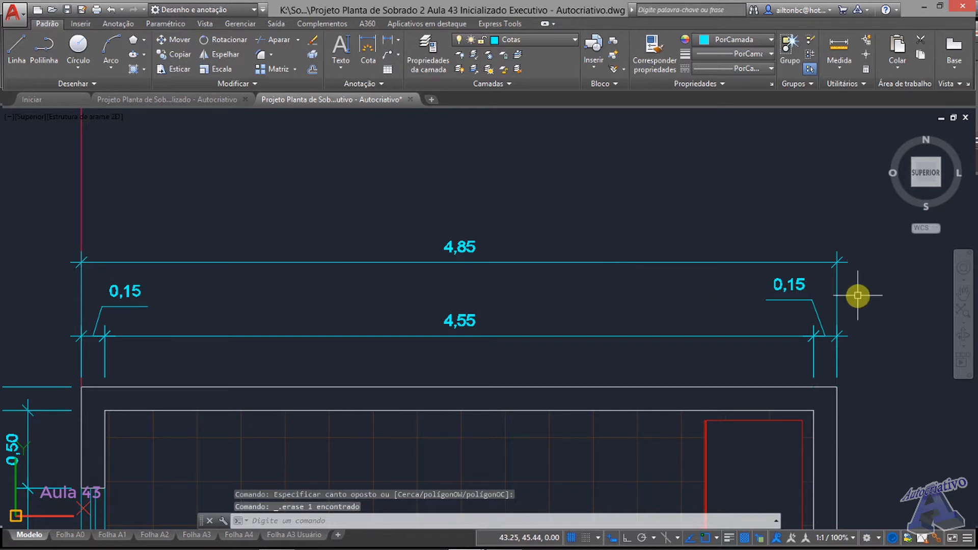
Step: Move the text of the Varanda-side wall's thickness dimension outward, beyond the extension line and level with its current position
{"action": "middle_click_drag", "start_coordinate": [857, 295], "coordinate": [640, 240]}
{"action": "scroll", "coordinate": [636, 213], "scroll_direction": "up", "scroll_amount": 2}
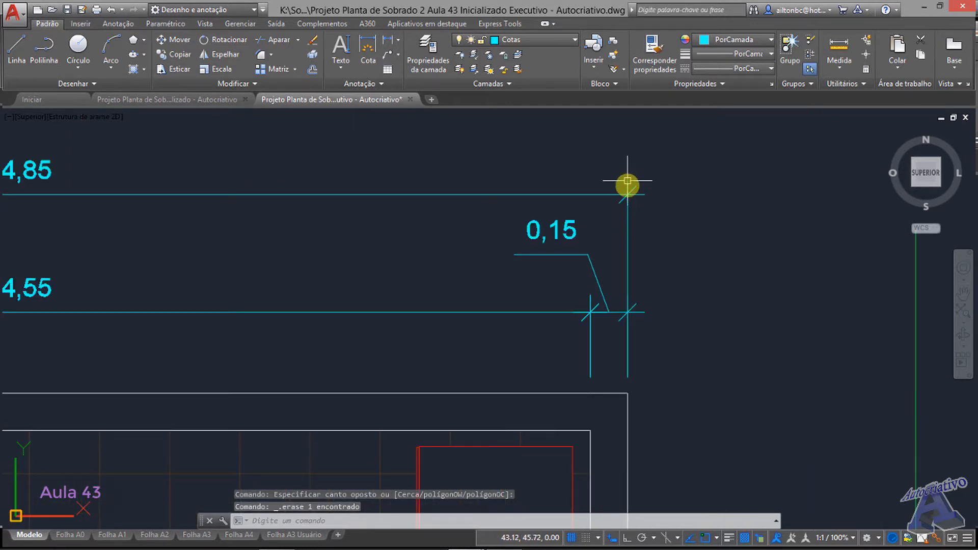
{"action": "left_click", "coordinate": [576, 272]}
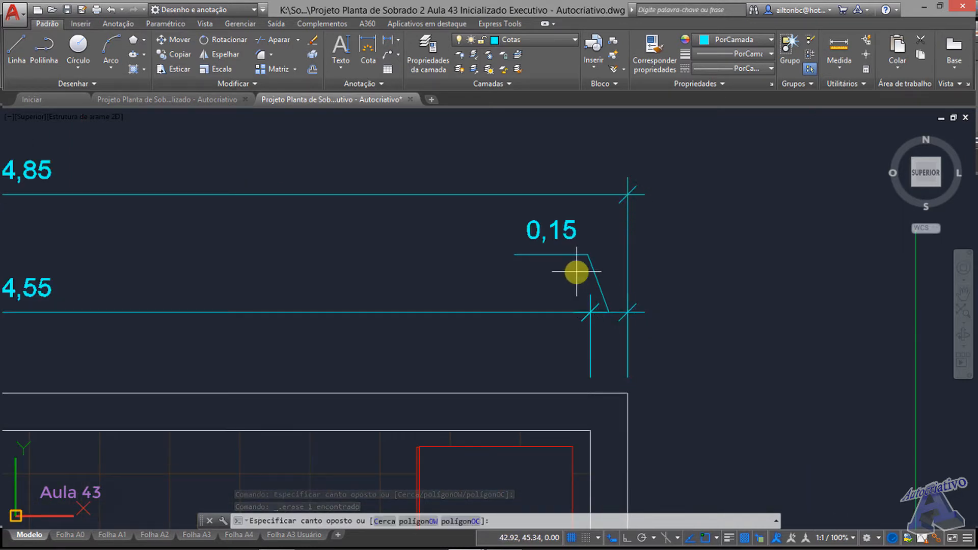
{"action": "left_click", "coordinate": [562, 254]}
{"action": "left_click", "coordinate": [571, 257]}
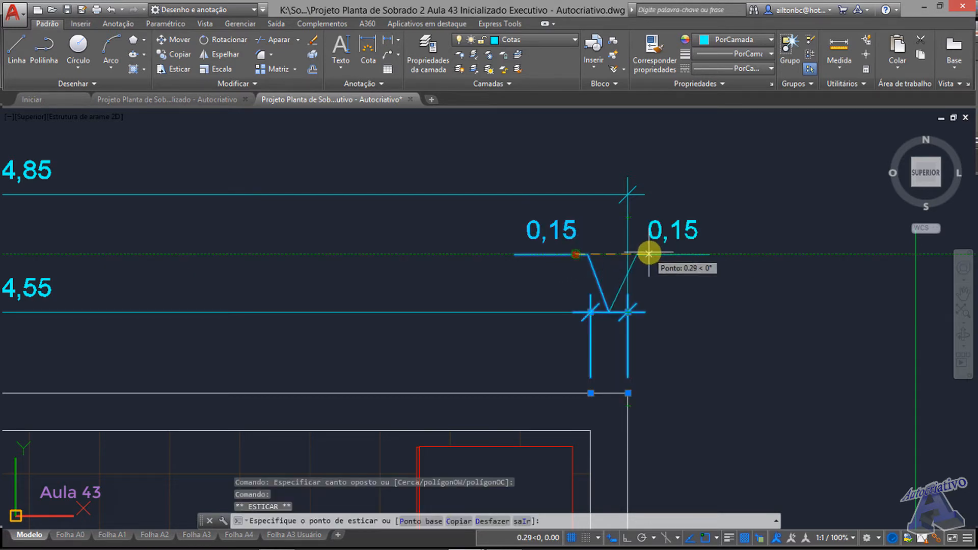
{"action": "key", "text": "Escape"}
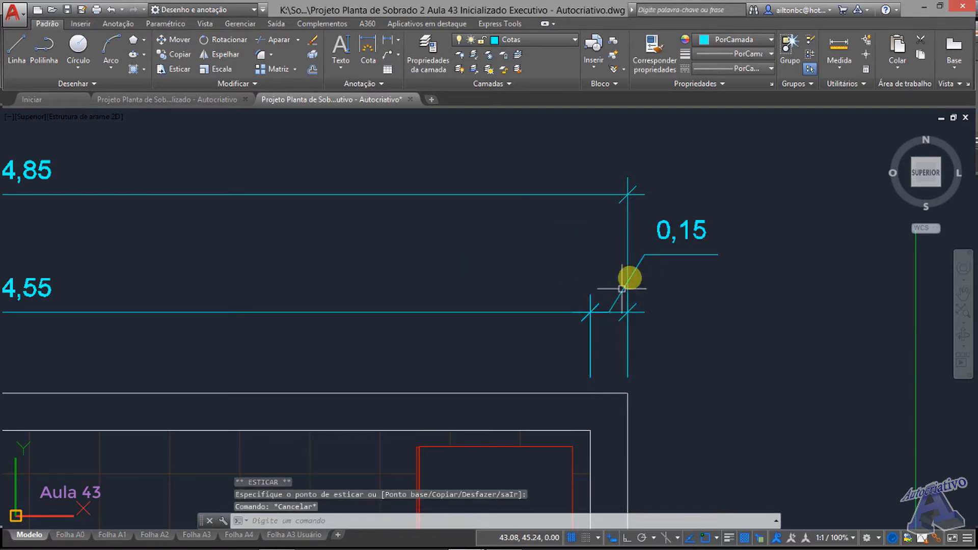
Step: Move the Varanda-side wall thickness text above the Área de Serviço's overall-width dimension line, with its leader crossing that line
{"action": "left_click", "coordinate": [678, 277]}
{"action": "left_click", "coordinate": [657, 246]}
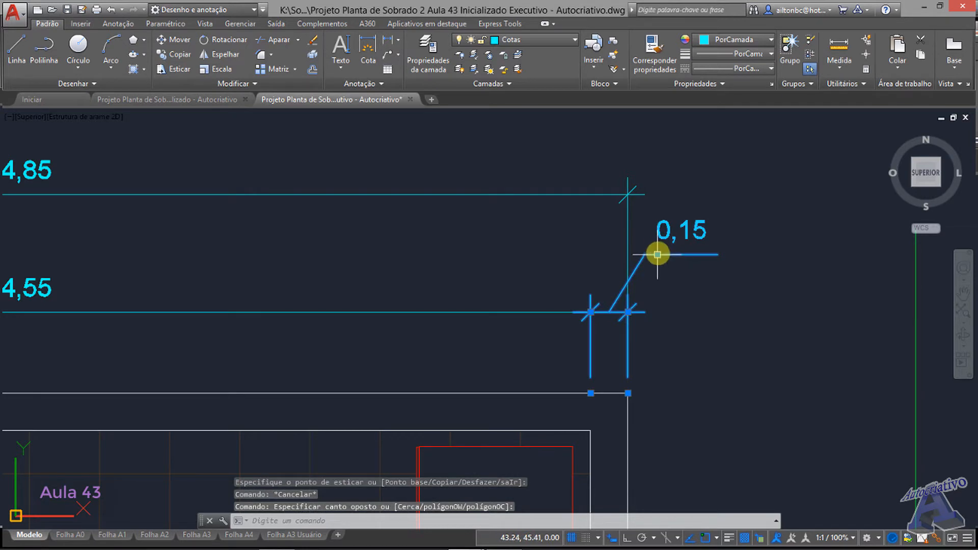
{"action": "left_click", "coordinate": [657, 254]}
{"action": "middle_click_drag", "start_coordinate": [521, 233], "coordinate": [618, 338]}
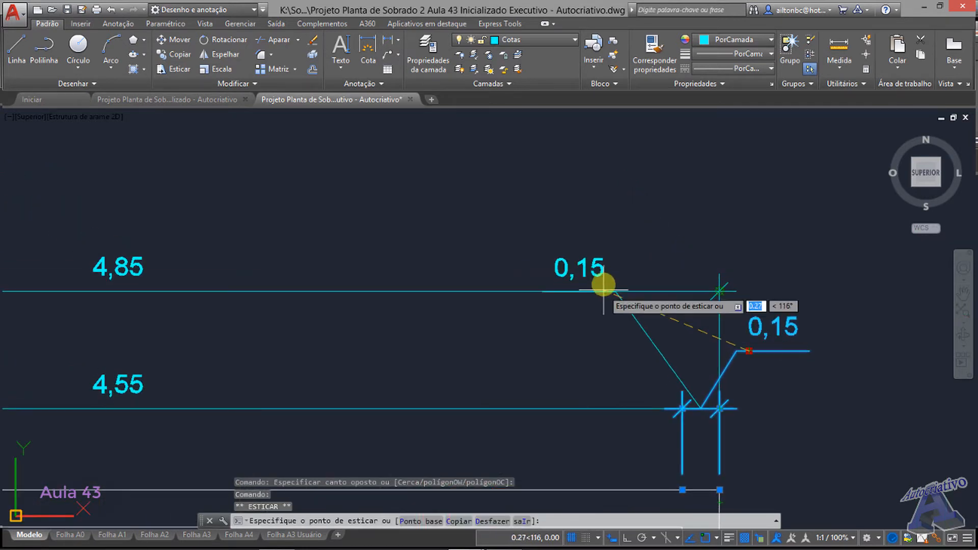
{"action": "left_click", "coordinate": [596, 232]}
{"action": "key", "text": "Escape"}
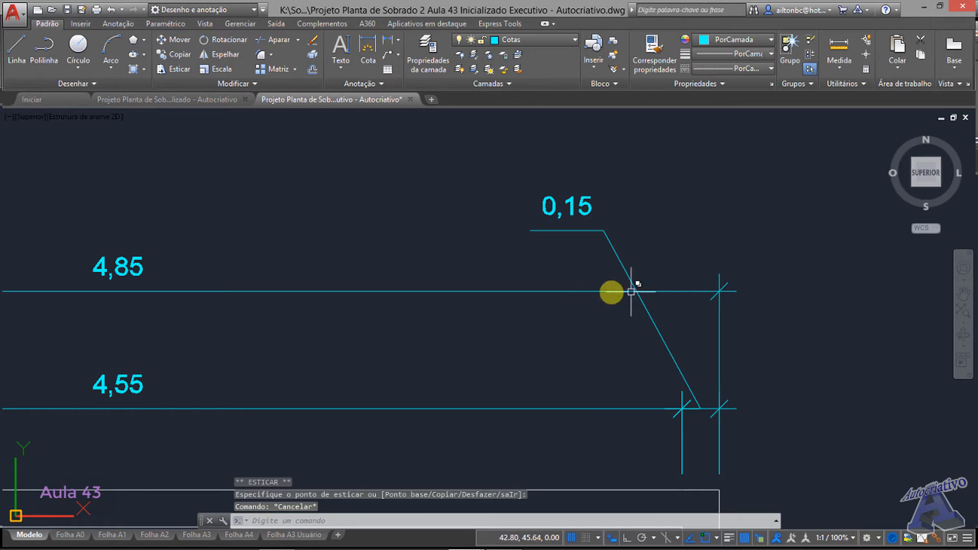
Step: Place the Varanda-side wall thickness text back between the inner-width and overall-width dimension lines, inside the extension line
{"action": "left_click", "coordinate": [630, 258]}
{"action": "left_click", "coordinate": [616, 254]}
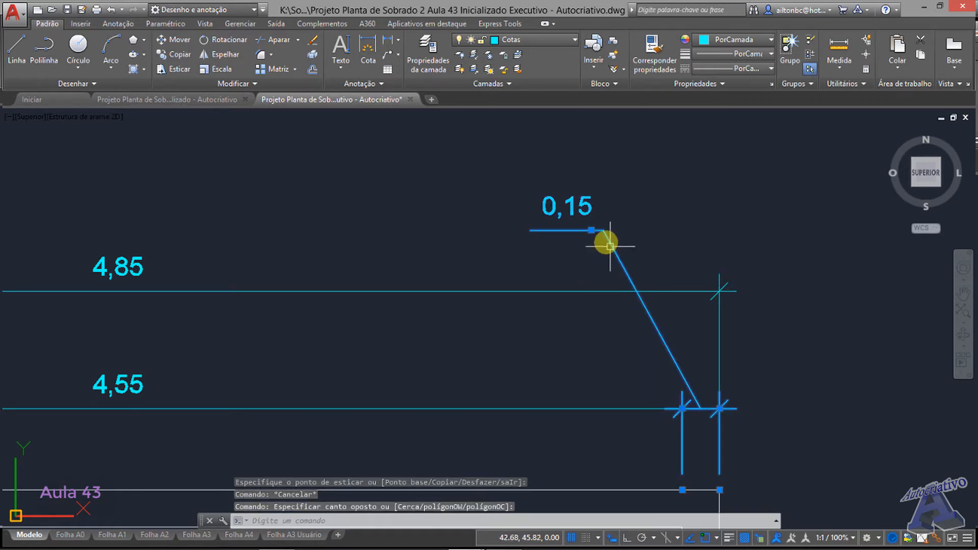
{"action": "left_click", "coordinate": [590, 230]}
{"action": "scroll", "coordinate": [682, 346], "scroll_direction": "up", "scroll_amount": 2}
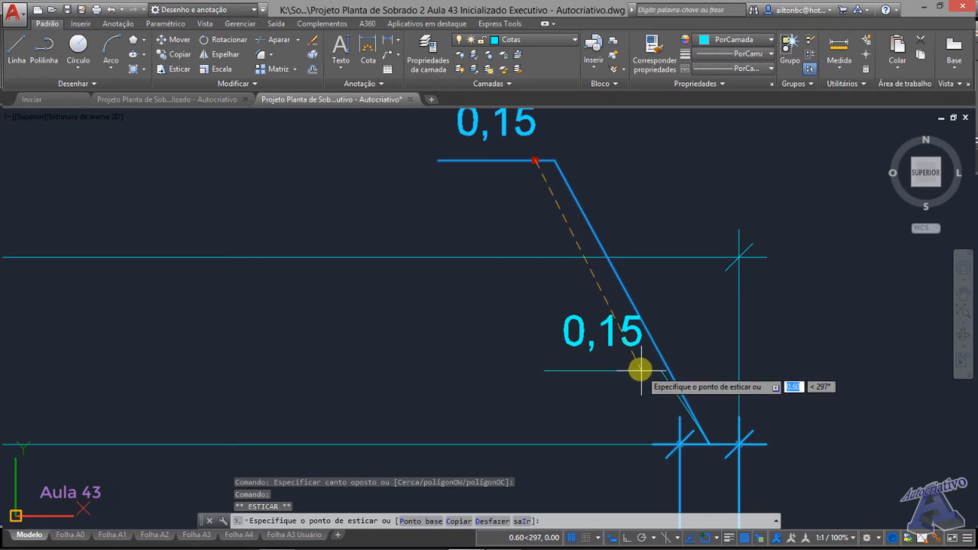
{"action": "left_click", "coordinate": [638, 367]}
{"action": "key", "text": "Escape"}
{"action": "scroll", "coordinate": [598, 341], "scroll_direction": "down", "scroll_amount": 3}
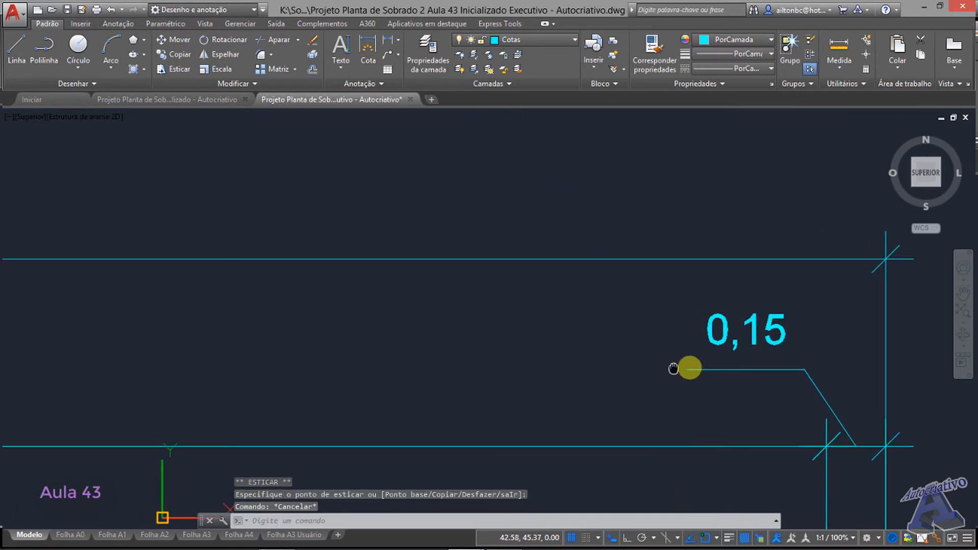
{"action": "scroll", "coordinate": [655, 344], "scroll_direction": "down", "scroll_amount": 5}
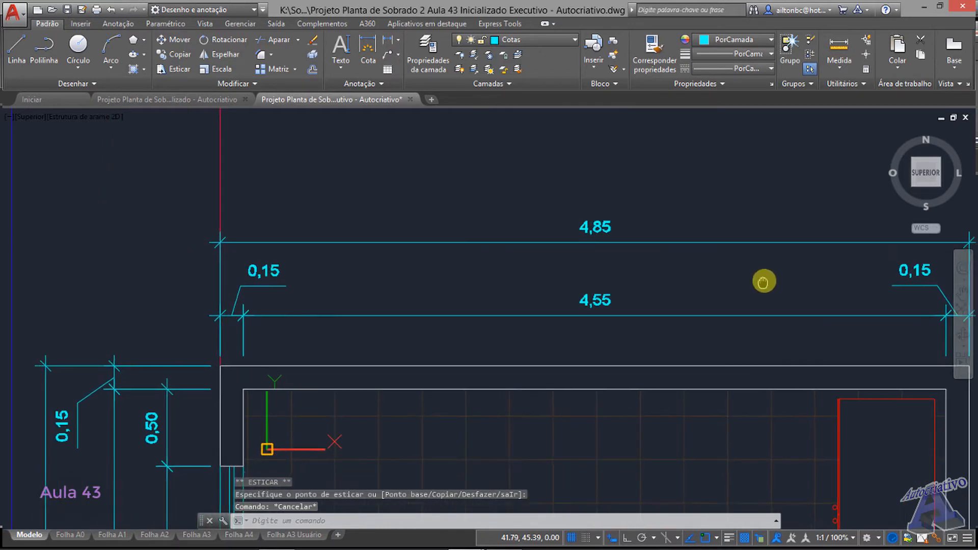
Step: Examine the Área de Serviço's horizontal and vertical exterior dimension lines, including the wall thicknesses and the window-side segments
{"action": "mouse_move", "coordinate": [609, 392]}
{"action": "middle_mouse_down"}
{"action": "mouse_move", "coordinate": [575, 325]}
{"action": "mouse_move", "coordinate": [530, 175]}
{"action": "mouse_move", "coordinate": [480, 174]}
{"action": "mouse_move", "coordinate": [489, 156]}
{"action": "middle_mouse_up"}
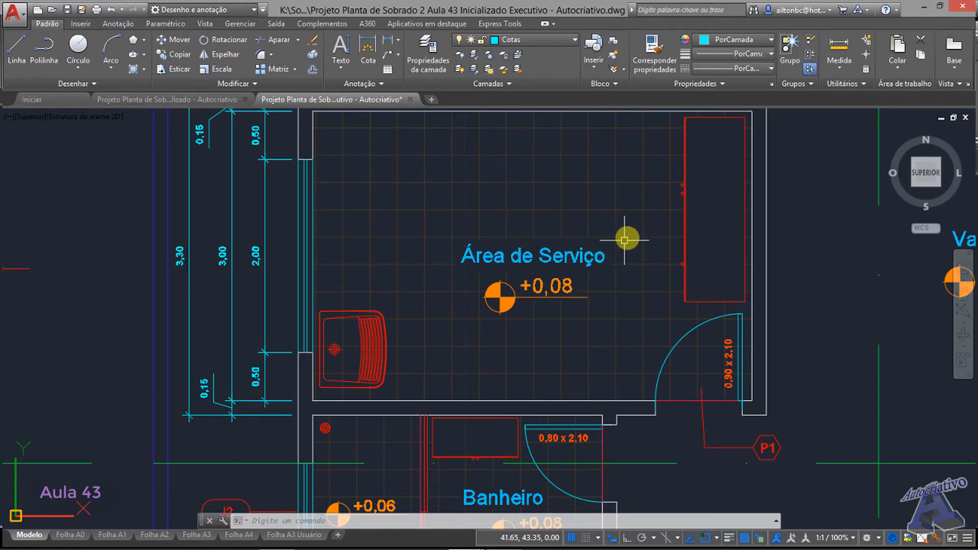
{"action": "mouse_move", "coordinate": [624, 239]}
{"action": "middle_mouse_down"}
{"action": "mouse_move", "coordinate": [521, 251]}
{"action": "mouse_move", "coordinate": [552, 253]}
{"action": "mouse_move", "coordinate": [587, 311]}
{"action": "mouse_move", "coordinate": [599, 424]}
{"action": "middle_mouse_up"}
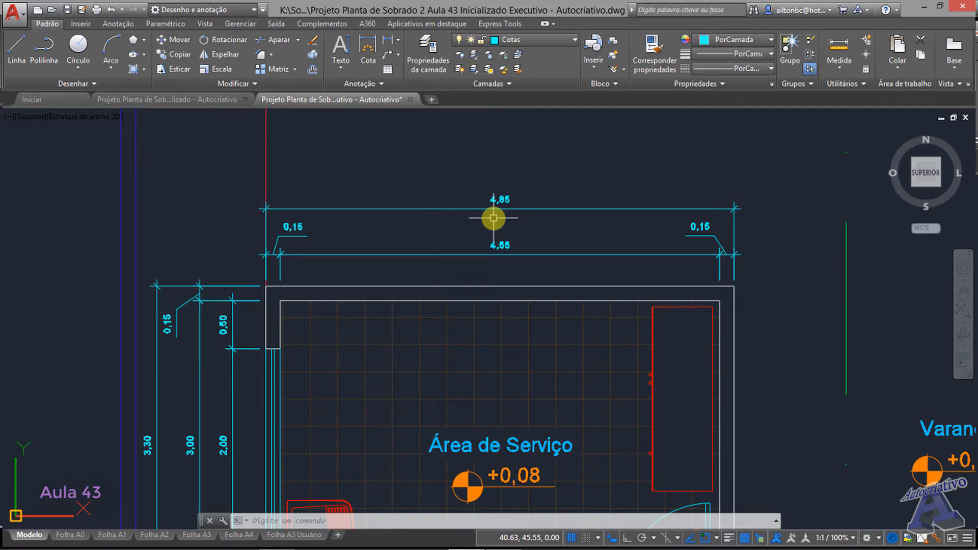
{"action": "middle_click_drag", "start_coordinate": [299, 312], "coordinate": [388, 184]}
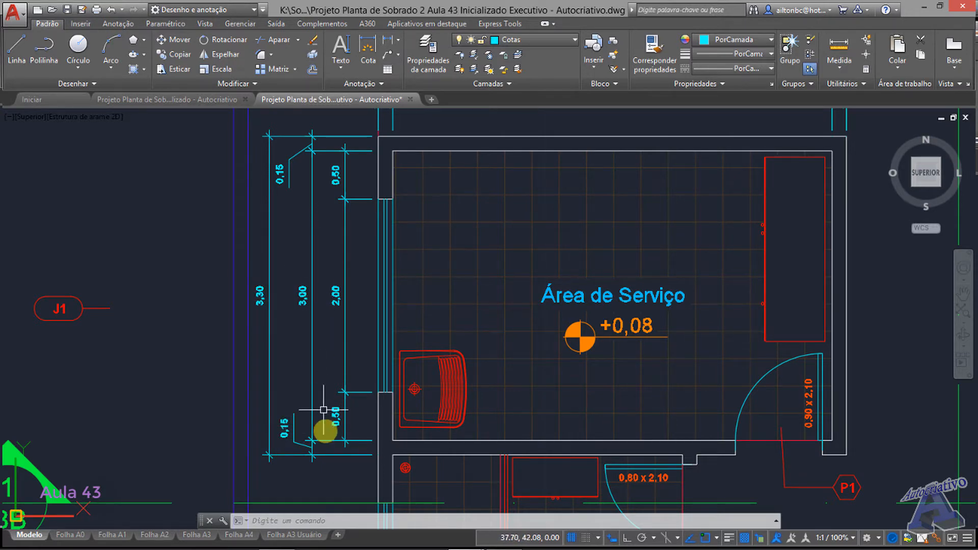
{"action": "scroll", "coordinate": [315, 436], "scroll_direction": "up", "scroll_amount": 4}
{"action": "scroll", "coordinate": [314, 435], "scroll_direction": "down", "scroll_amount": 2}
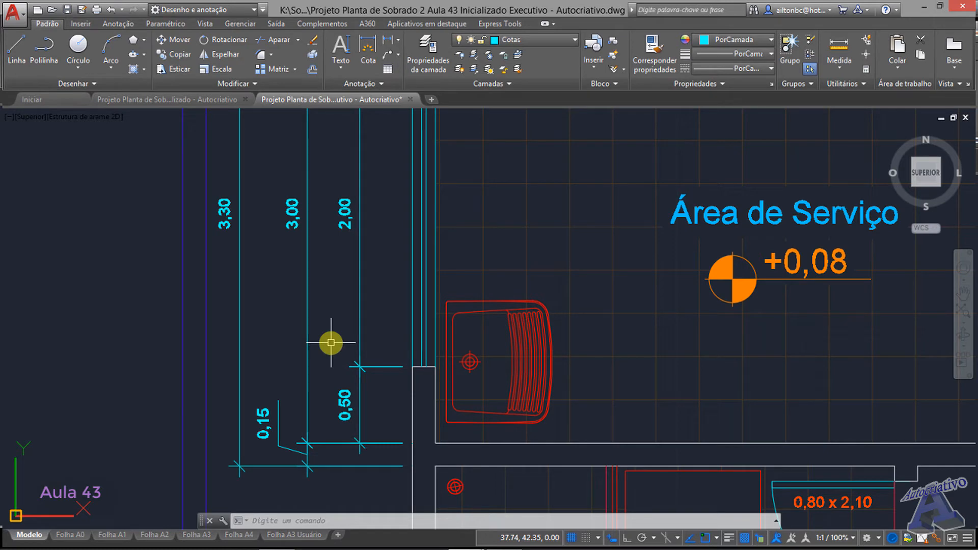
{"action": "mouse_move", "coordinate": [333, 277]}
{"action": "middle_mouse_down"}
{"action": "mouse_move", "coordinate": [331, 449]}
{"action": "mouse_move", "coordinate": [355, 366]}
{"action": "middle_mouse_up"}
{"action": "scroll", "coordinate": [330, 423], "scroll_direction": "down", "scroll_amount": 1}
{"action": "scroll", "coordinate": [308, 265], "scroll_direction": "up", "scroll_amount": 2}
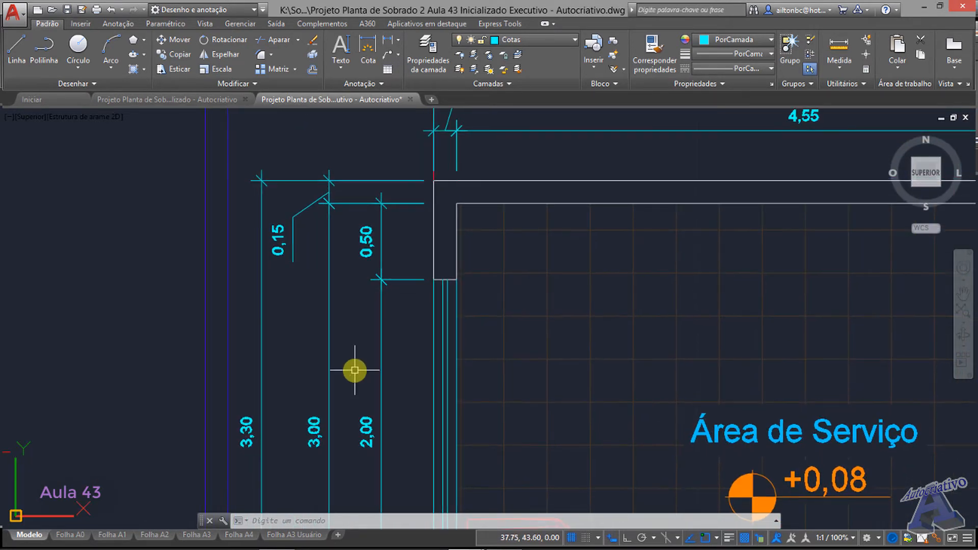
{"action": "middle_click_drag", "start_coordinate": [325, 418], "coordinate": [367, 328]}
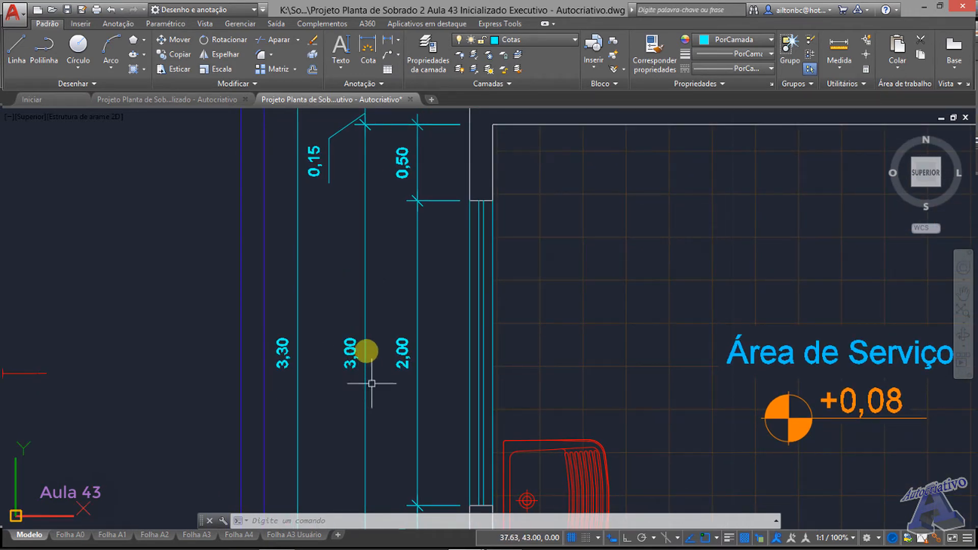
{"action": "scroll", "coordinate": [389, 414], "scroll_direction": "down", "scroll_amount": 3}
{"action": "mouse_move", "coordinate": [494, 421]}
{"action": "middle_mouse_down"}
{"action": "mouse_move", "coordinate": [421, 310]}
{"action": "mouse_move", "coordinate": [422, 332]}
{"action": "middle_mouse_up"}
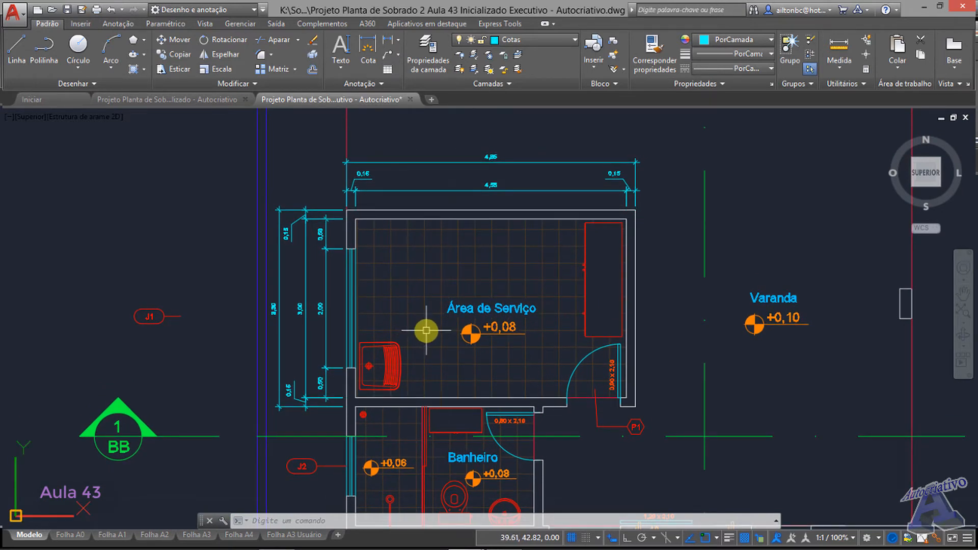
Step: Examine the upper-floor plan around Dormitório 2 and Dormitório 3
{"action": "mouse_move", "coordinate": [746, 339]}
{"action": "middle_mouse_down"}
{"action": "mouse_move", "coordinate": [670, 316]}
{"action": "mouse_move", "coordinate": [251, 321]}
{"action": "middle_mouse_up"}
{"action": "scroll", "coordinate": [486, 319], "scroll_direction": "down", "scroll_amount": 1}
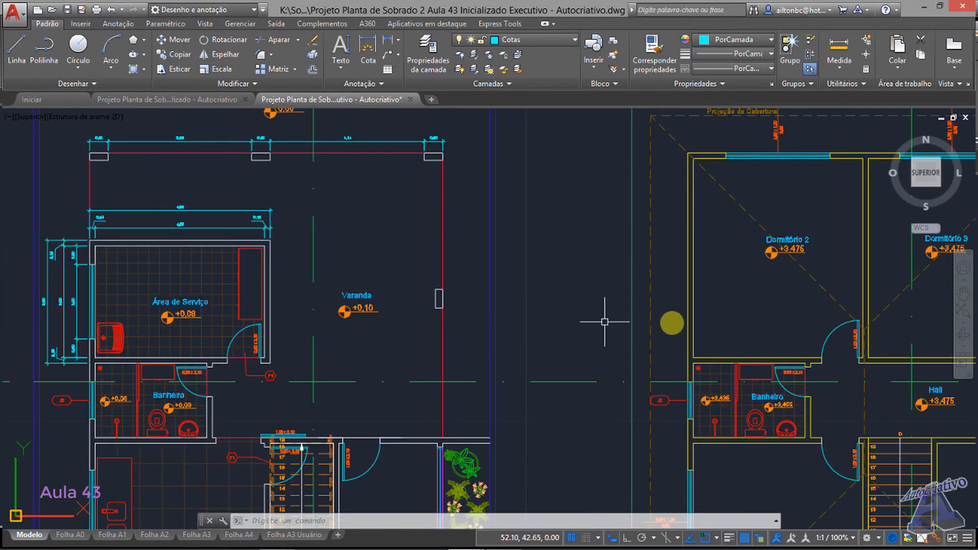
{"action": "mouse_move", "coordinate": [672, 323]}
{"action": "middle_mouse_down"}
{"action": "mouse_move", "coordinate": [338, 289]}
{"action": "mouse_move", "coordinate": [307, 345]}
{"action": "mouse_move", "coordinate": [312, 367]}
{"action": "mouse_move", "coordinate": [328, 372]}
{"action": "middle_mouse_up"}
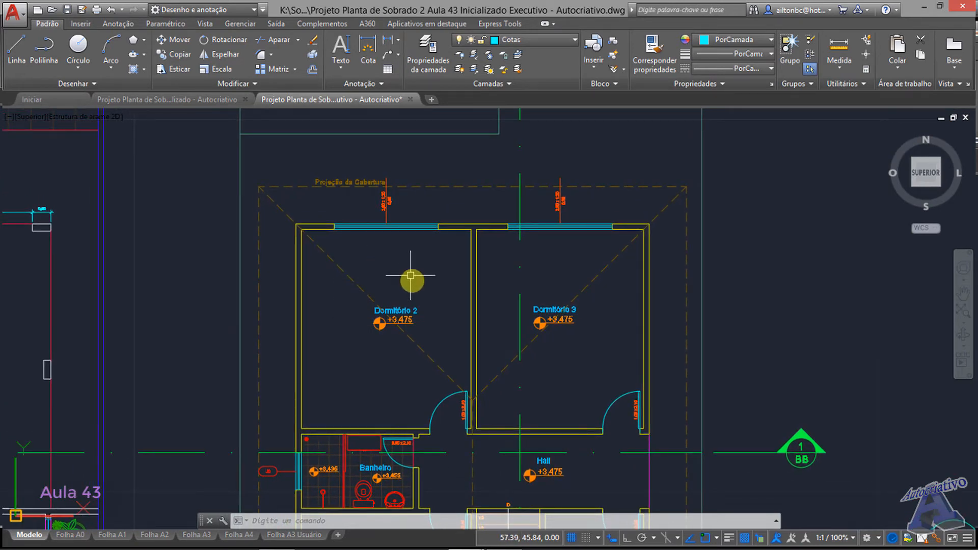
{"action": "middle_click_drag", "start_coordinate": [411, 276], "coordinate": [409, 319]}
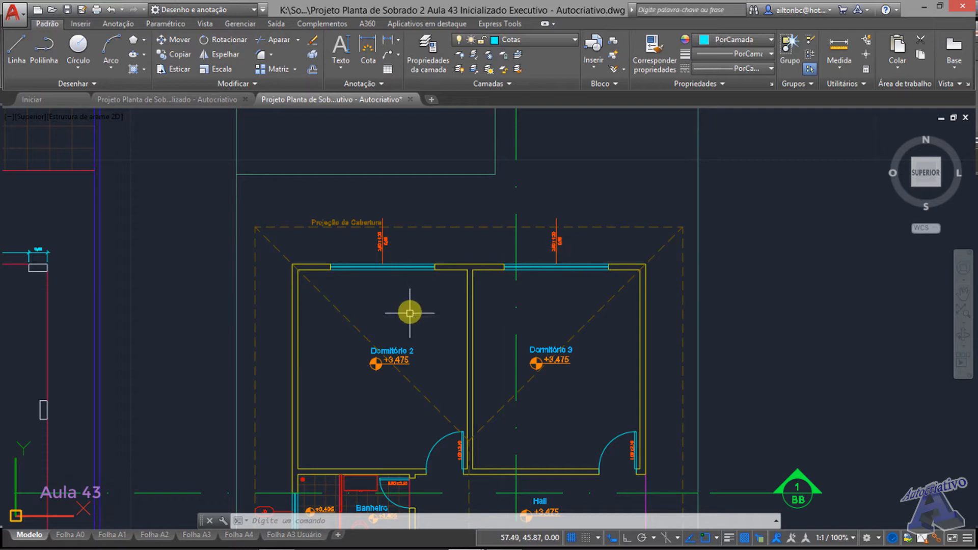
Step: Examine the whole upper-floor plan, covering the bedrooms, Banheiro, Hall, stairs, Escritório and Sacada, and compare its position with the ground floor
{"action": "middle_click_drag", "start_coordinate": [319, 257], "coordinate": [319, 221]}
{"action": "middle_click_drag", "start_coordinate": [509, 425], "coordinate": [466, 112]}
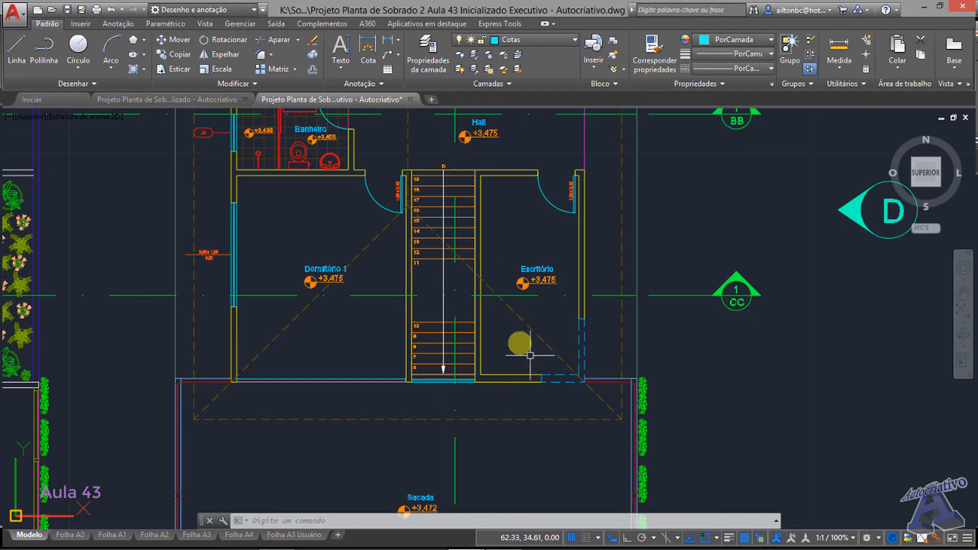
{"action": "scroll", "coordinate": [502, 290], "scroll_direction": "down", "scroll_amount": 3}
{"action": "scroll", "coordinate": [454, 261], "scroll_direction": "up", "scroll_amount": 3}
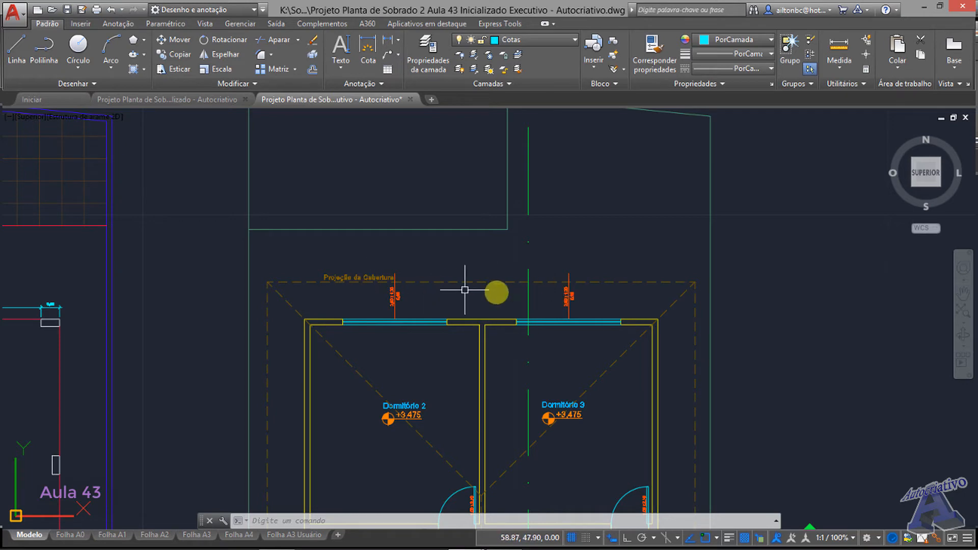
{"action": "middle_click_drag", "start_coordinate": [648, 439], "coordinate": [540, 277]}
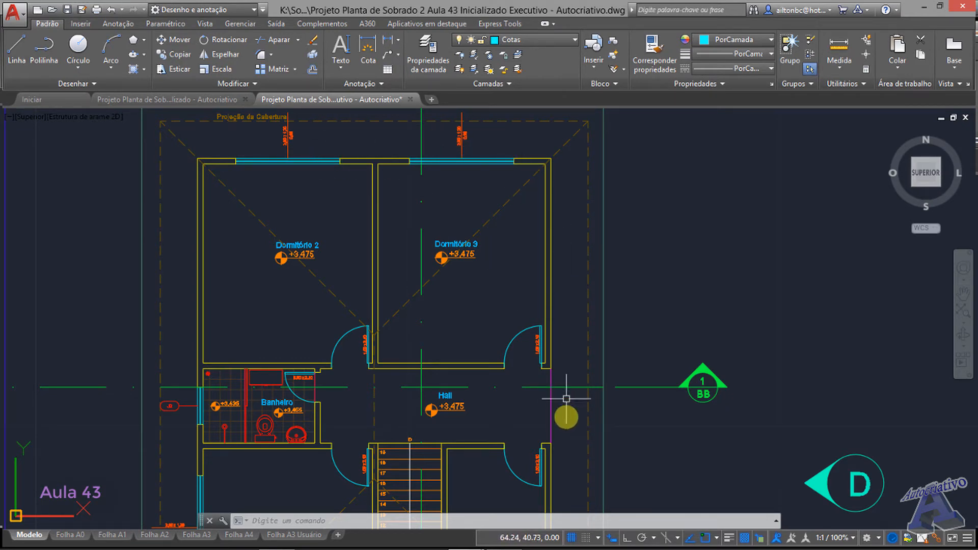
{"action": "middle_click_drag", "start_coordinate": [567, 452], "coordinate": [633, 102]}
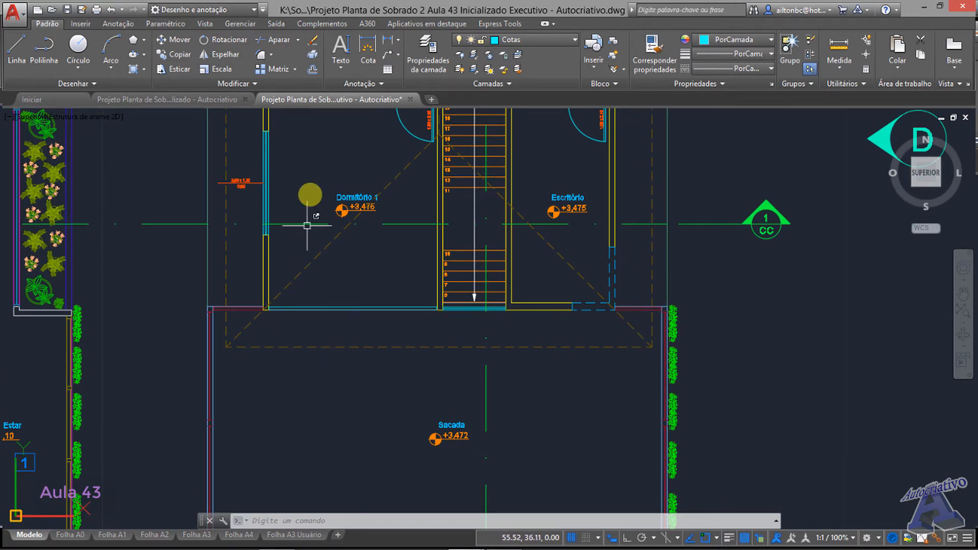
{"action": "middle_click_drag", "start_coordinate": [313, 201], "coordinate": [535, 446]}
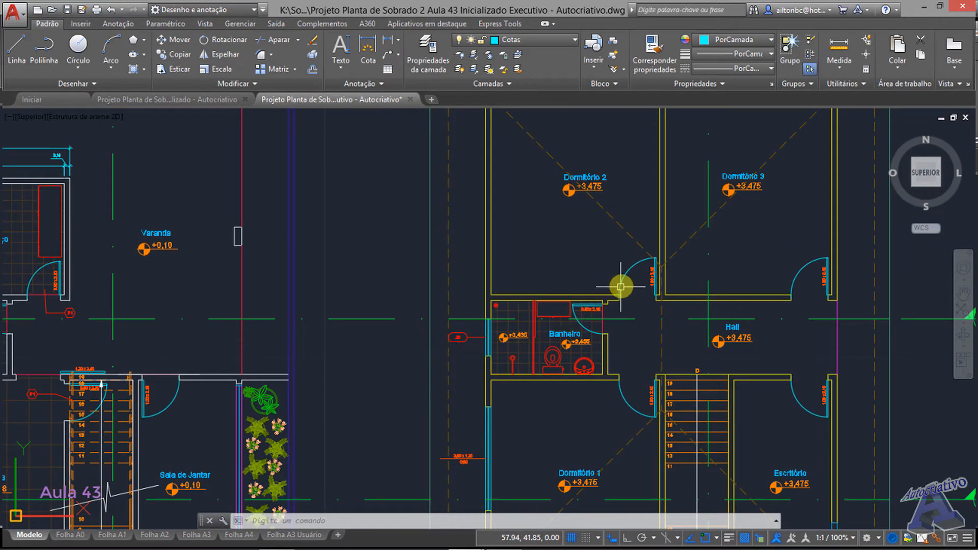
{"action": "middle_click_drag", "start_coordinate": [620, 287], "coordinate": [491, 361]}
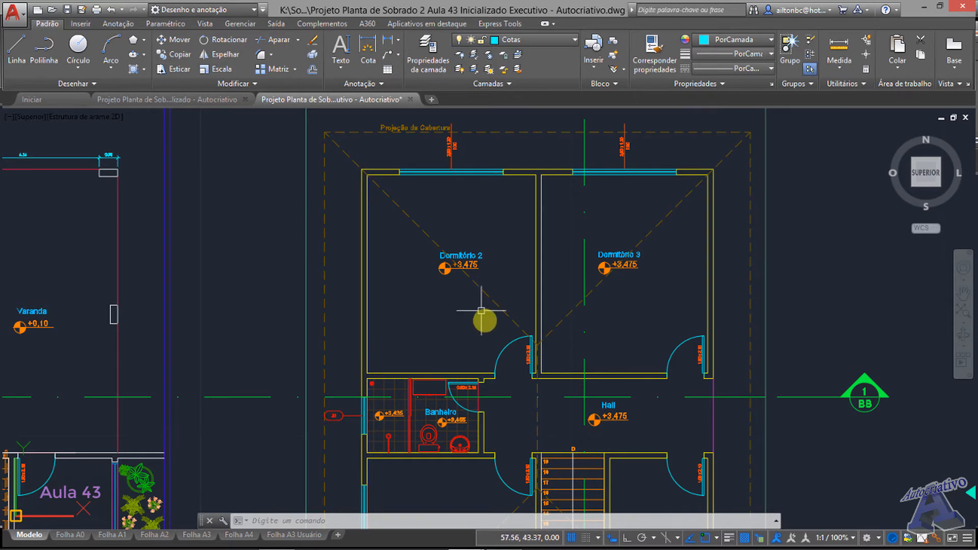
{"action": "middle_click_drag", "start_coordinate": [484, 314], "coordinate": [465, 366]}
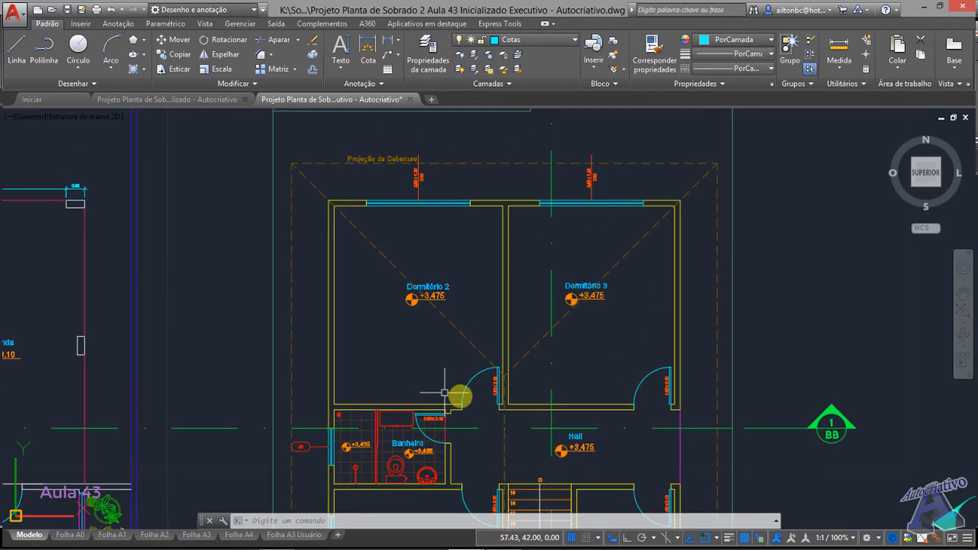
{"action": "middle_click_drag", "start_coordinate": [537, 436], "coordinate": [479, 295]}
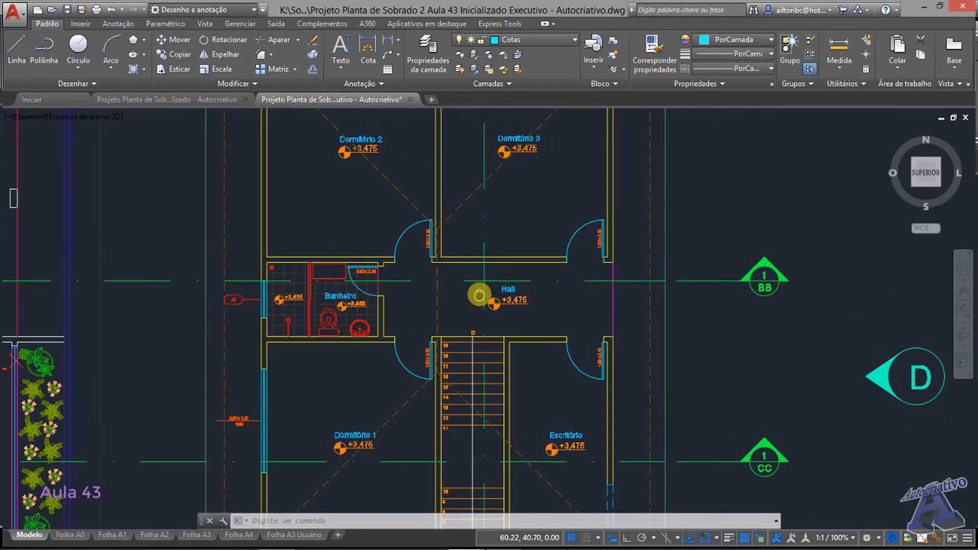
{"action": "scroll", "coordinate": [477, 294], "scroll_direction": "down", "scroll_amount": 2}
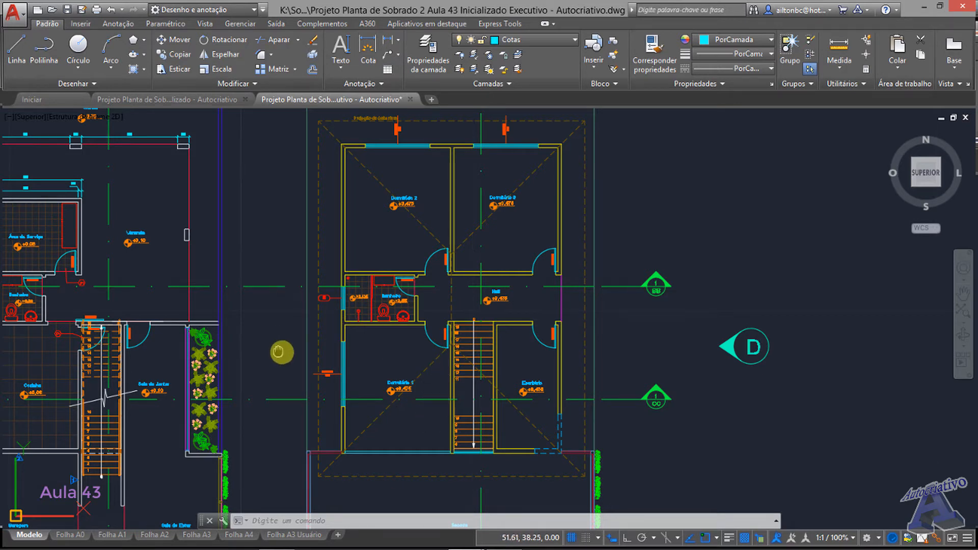
{"action": "middle_click_drag", "start_coordinate": [282, 352], "coordinate": [424, 432]}
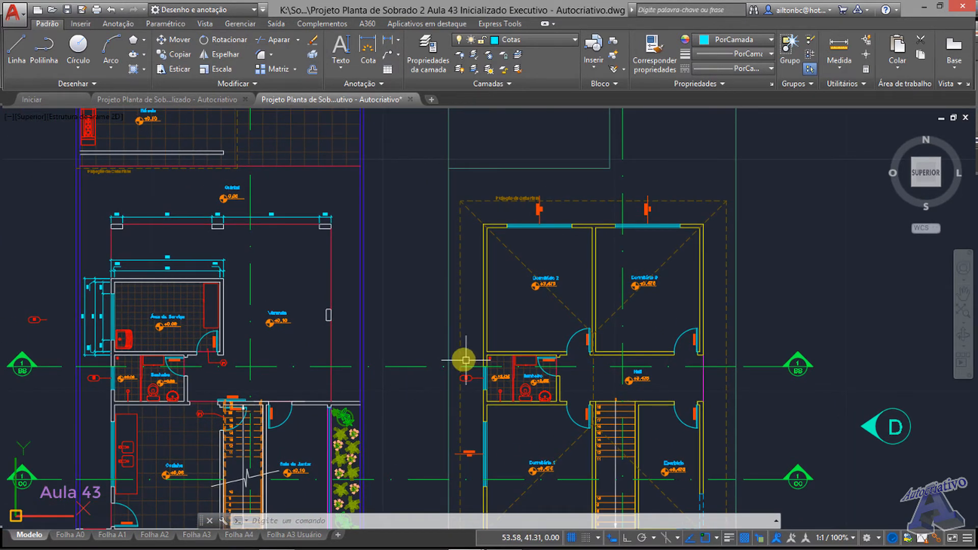
Step: Add a horizontal linear dimension from the roof projection's corner to Dormitório 2's outer wall corner, placed above the Projeção da Cobertura line
{"action": "scroll", "coordinate": [465, 220], "scroll_direction": "up", "scroll_amount": 4}
{"action": "mouse_move", "coordinate": [465, 220]}
{"action": "middle_mouse_down"}
{"action": "mouse_move", "coordinate": [479, 292]}
{"action": "mouse_move", "coordinate": [467, 334]}
{"action": "middle_mouse_up"}
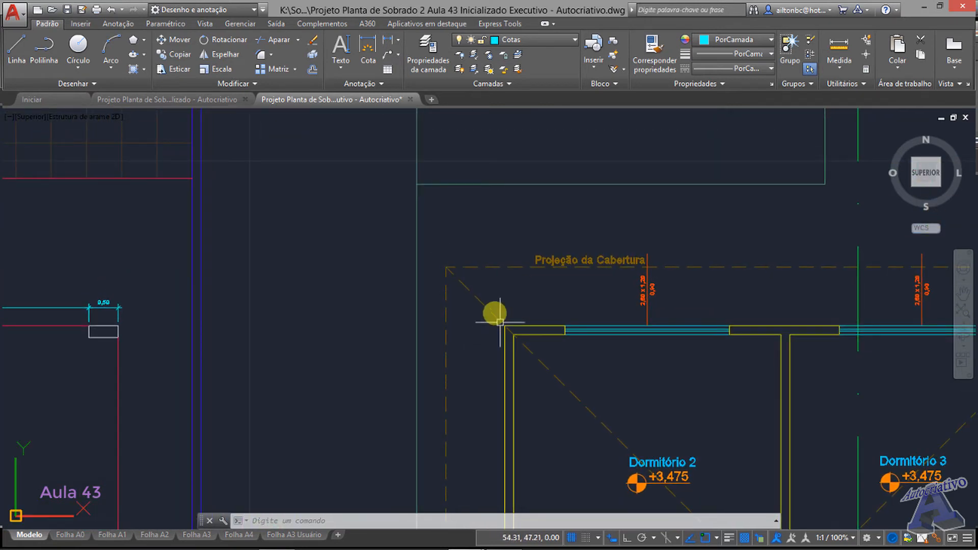
{"action": "left_click", "coordinate": [386, 41]}
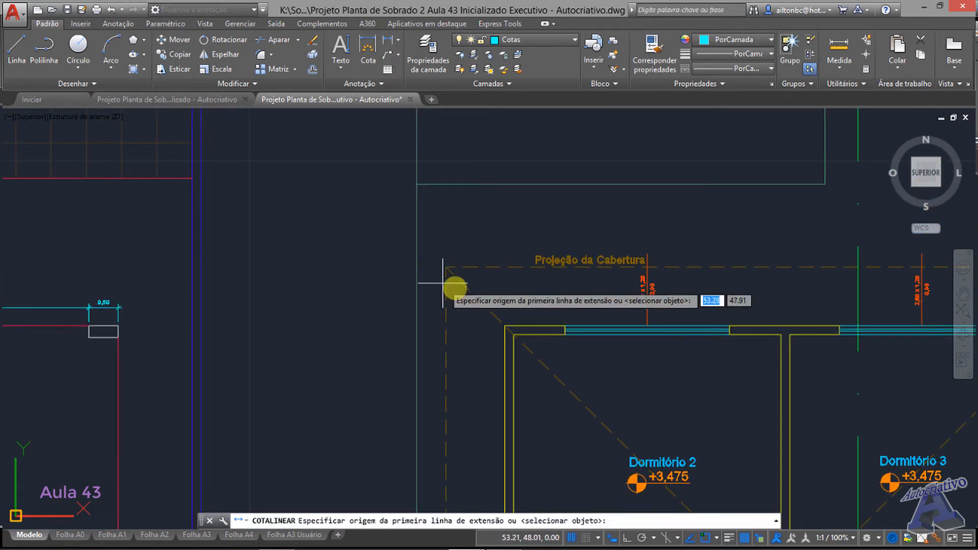
{"action": "left_click", "coordinate": [446, 267]}
{"action": "left_click", "coordinate": [505, 326]}
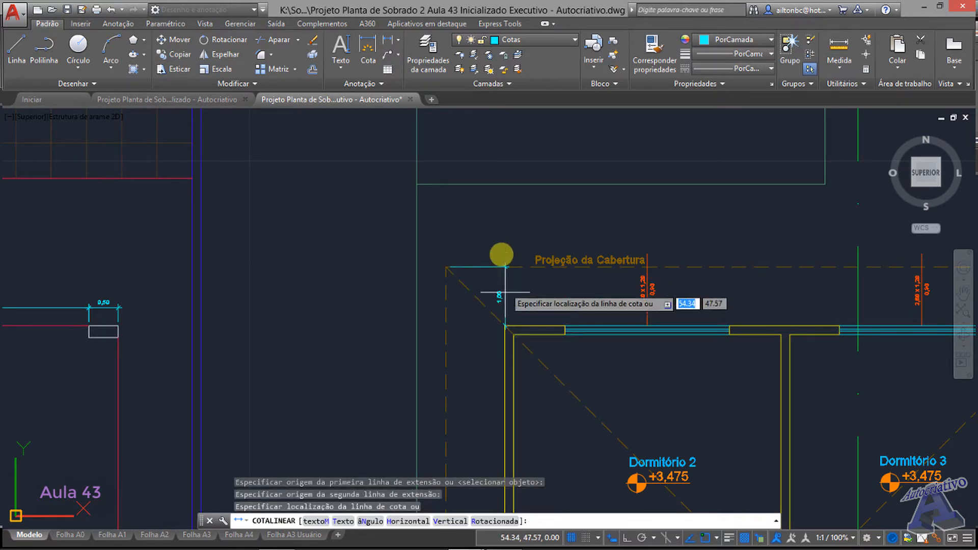
{"action": "left_click", "coordinate": [481, 218]}
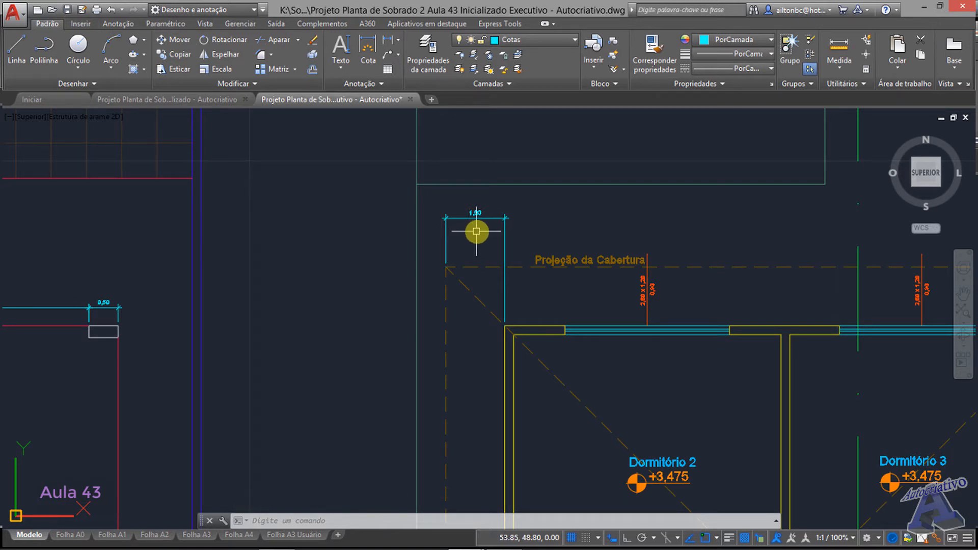
Step: Delete the horizontal roof-overhang dimension above Dormitório 2's outer corner
{"action": "left_click", "coordinate": [517, 238]}
{"action": "left_click", "coordinate": [489, 209]}
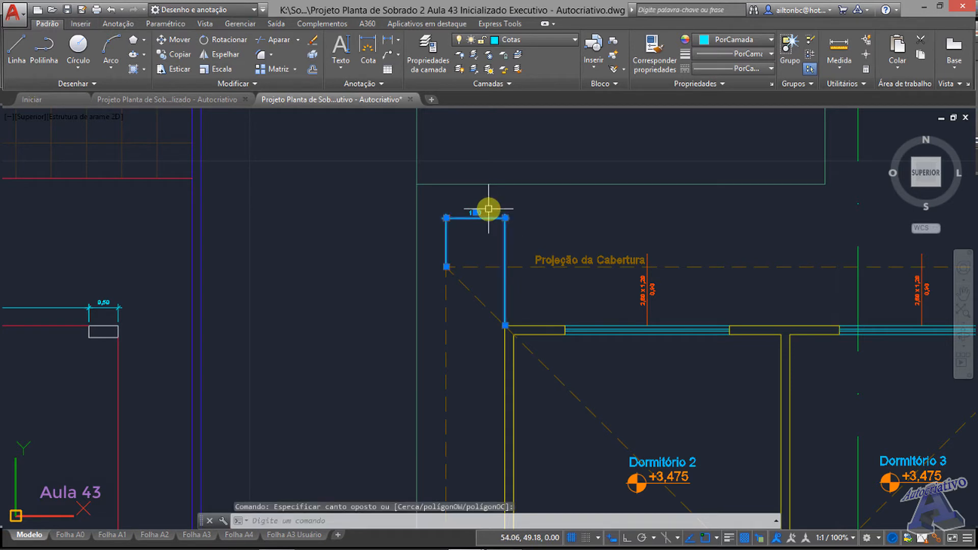
{"action": "key", "text": "Delete"}
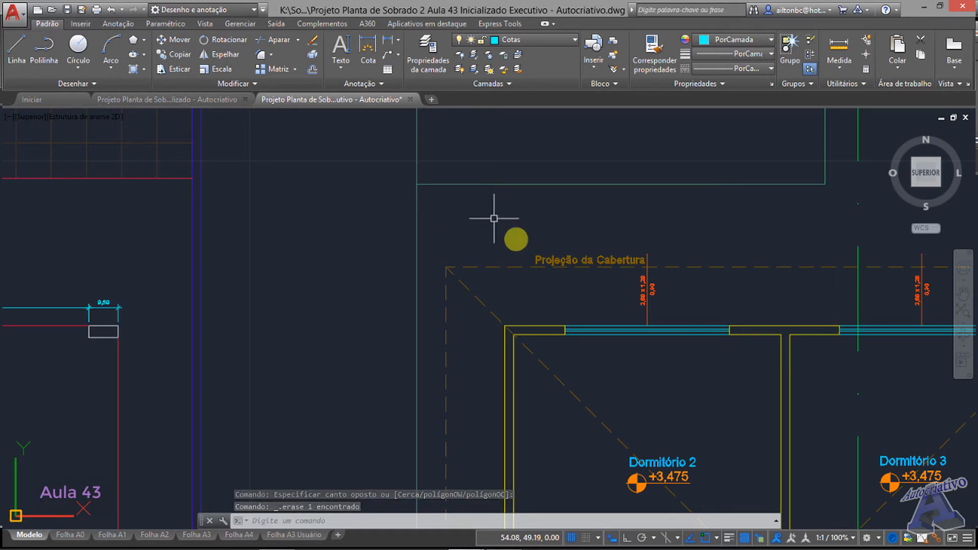
Step: Examine the ground-floor plan beside the upper floor, from the back yard and Varanda down to the Garagem and front garden
{"action": "scroll", "coordinate": [504, 224], "scroll_direction": "down", "scroll_amount": 4}
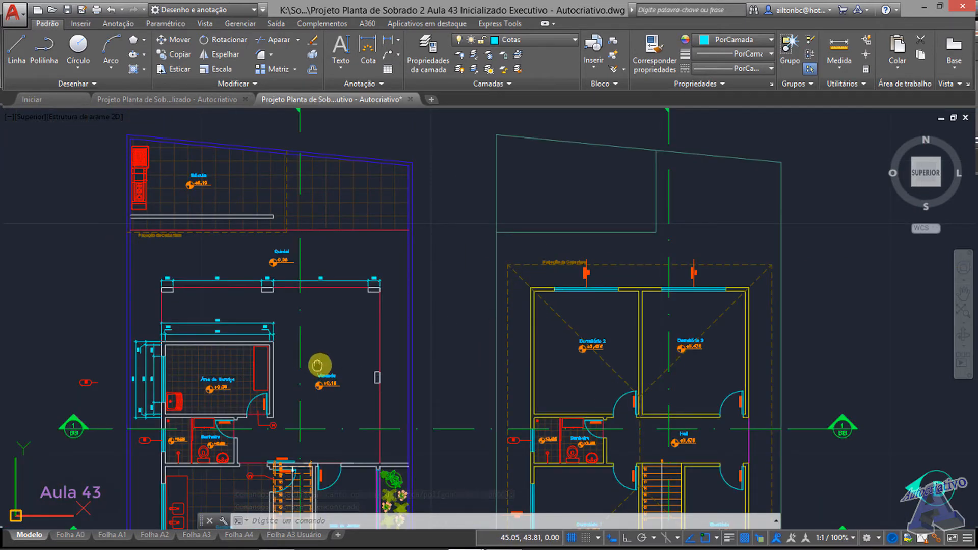
{"action": "middle_click_drag", "start_coordinate": [319, 367], "coordinate": [499, 277]}
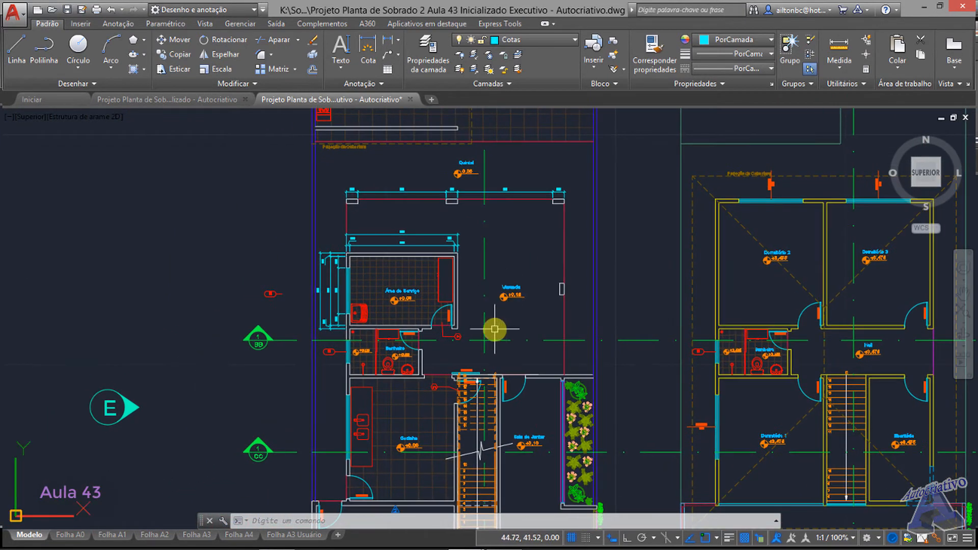
{"action": "mouse_move", "coordinate": [514, 257]}
{"action": "middle_mouse_down"}
{"action": "mouse_move", "coordinate": [486, 316]}
{"action": "mouse_move", "coordinate": [497, 396]}
{"action": "middle_mouse_up"}
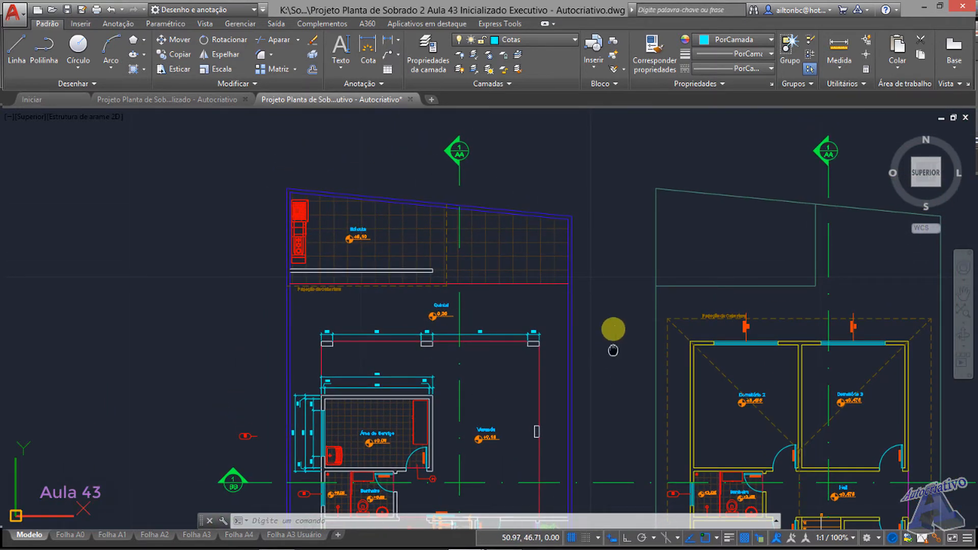
{"action": "middle_click_drag", "start_coordinate": [613, 332], "coordinate": [582, 205]}
{"action": "middle_click_drag", "start_coordinate": [575, 431], "coordinate": [584, 88]}
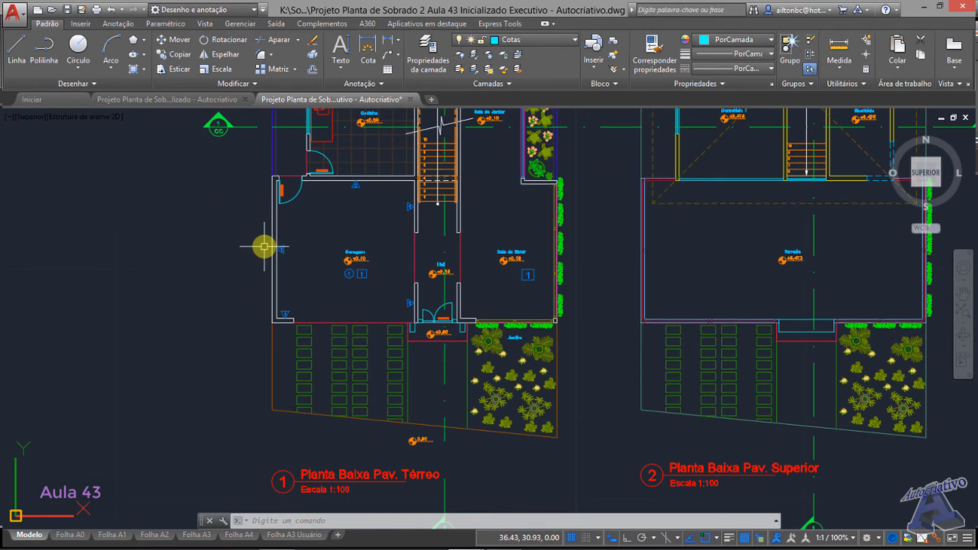
{"action": "middle_click_drag", "start_coordinate": [261, 245], "coordinate": [286, 402]}
{"action": "middle_click_drag", "start_coordinate": [304, 153], "coordinate": [294, 377]}
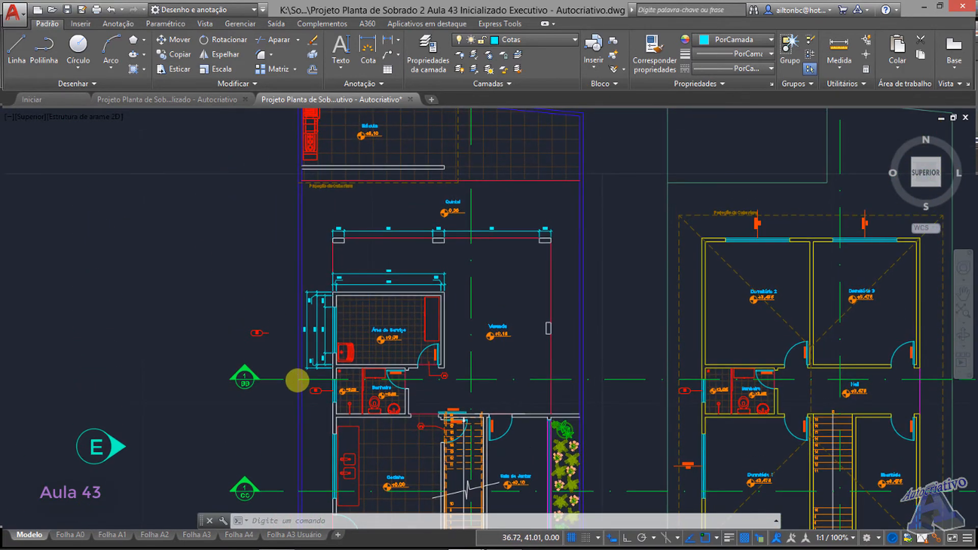
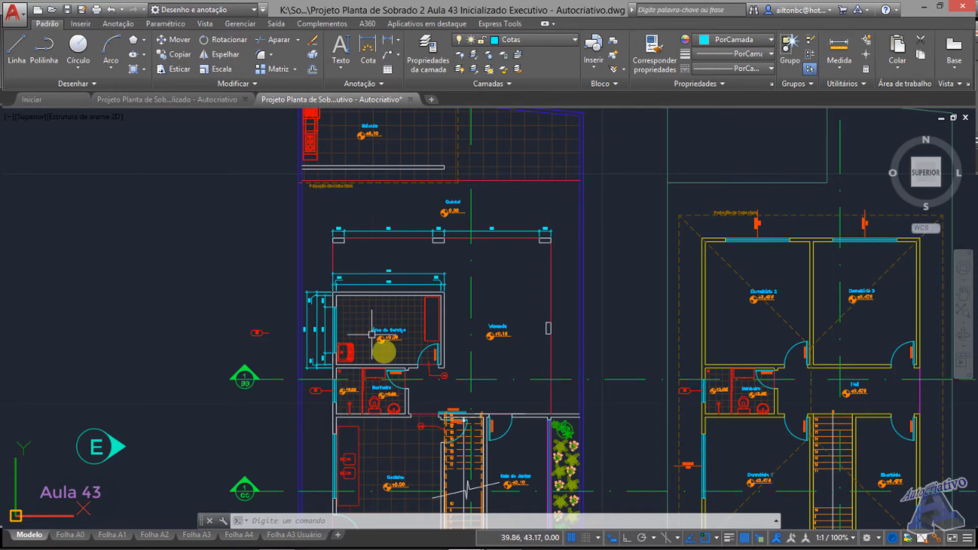
Step: Move the J1 window tag from outside the lot boundary into the Área de Serviço, between its window and the room name
{"action": "middle_click_drag", "start_coordinate": [403, 351], "coordinate": [414, 290]}
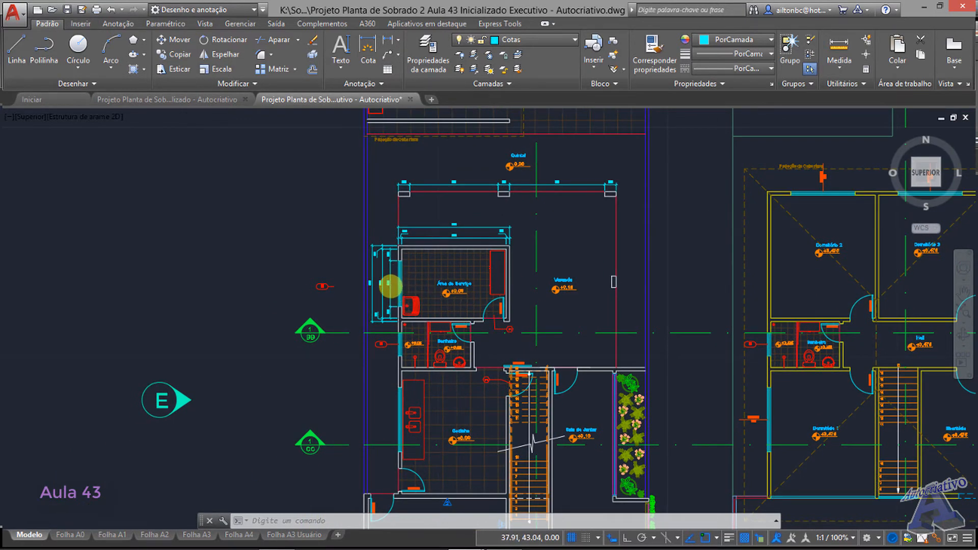
{"action": "scroll", "coordinate": [391, 281], "scroll_direction": "up", "scroll_amount": 5}
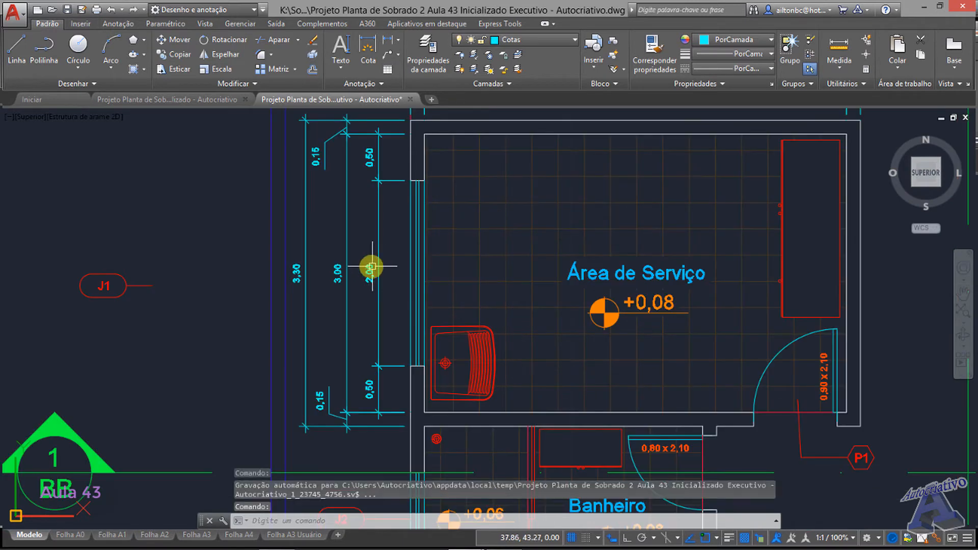
{"action": "middle_click_drag", "start_coordinate": [251, 307], "coordinate": [450, 310]}
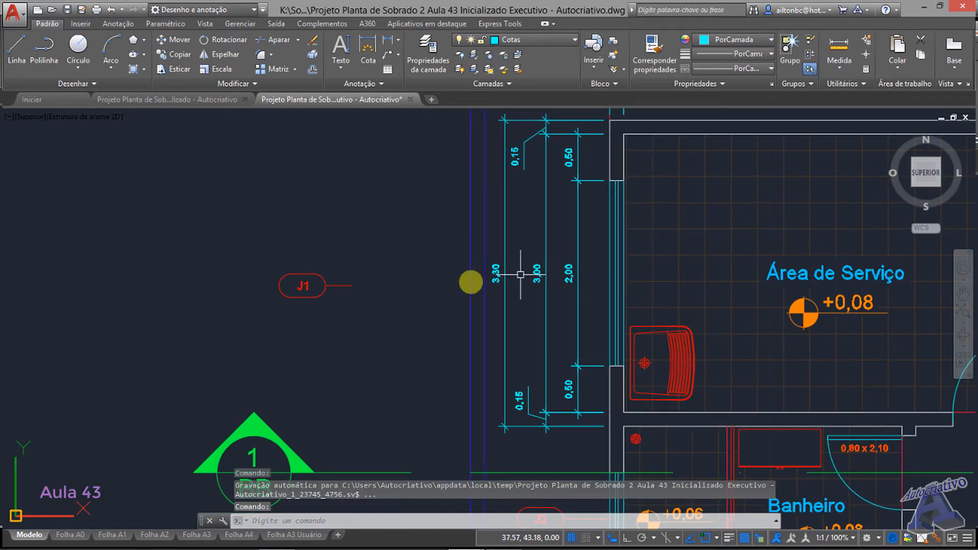
{"action": "left_click", "coordinate": [381, 301]}
{"action": "left_click", "coordinate": [306, 270]}
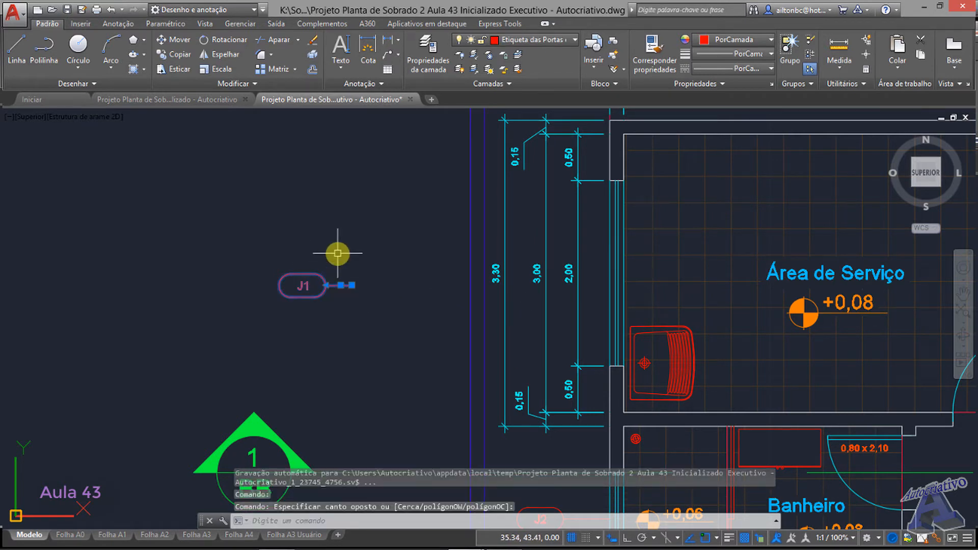
{"action": "type", "text": "m"}
{"action": "key", "text": "Return"}
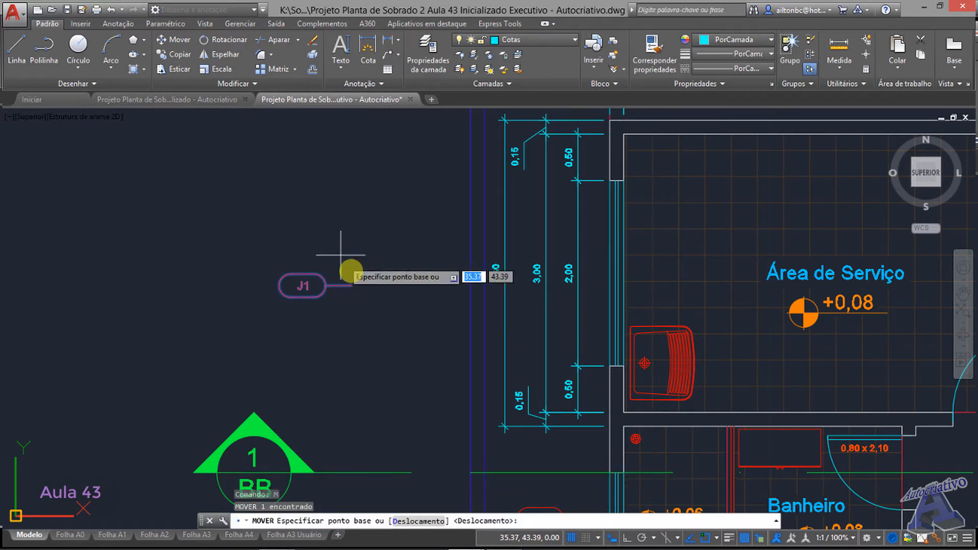
{"action": "left_click", "coordinate": [350, 286]}
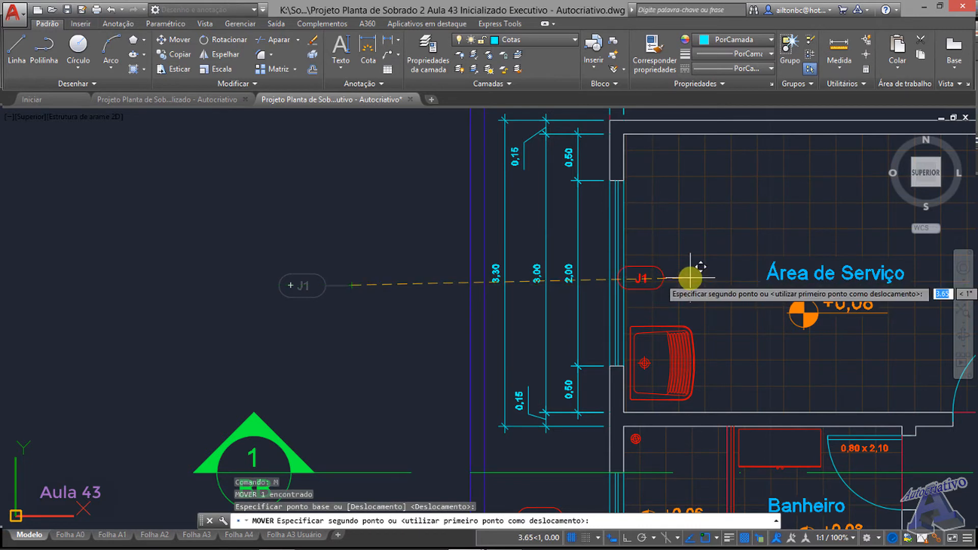
{"action": "scroll", "coordinate": [688, 278], "scroll_direction": "up", "scroll_amount": 2}
{"action": "middle_click_drag", "start_coordinate": [694, 281], "coordinate": [563, 286]}
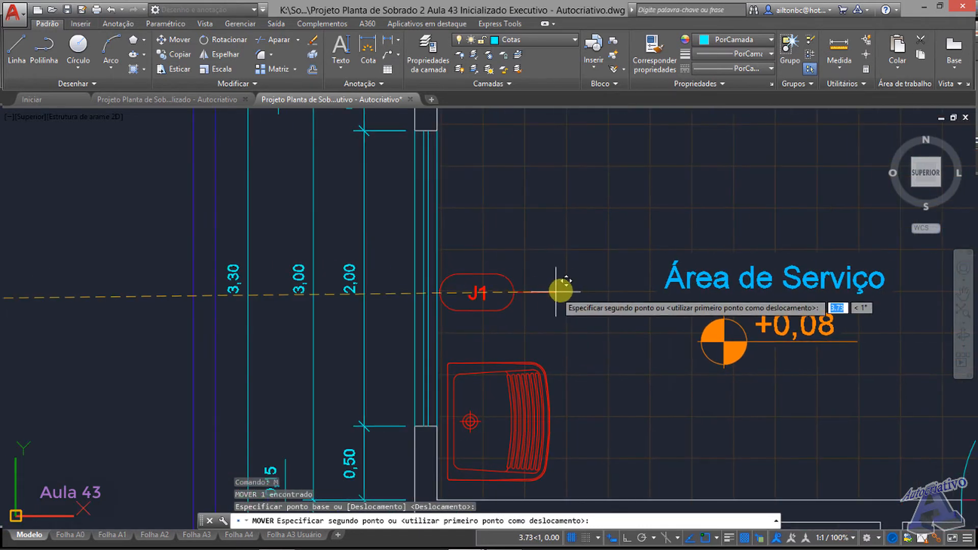
{"action": "left_click", "coordinate": [596, 278]}
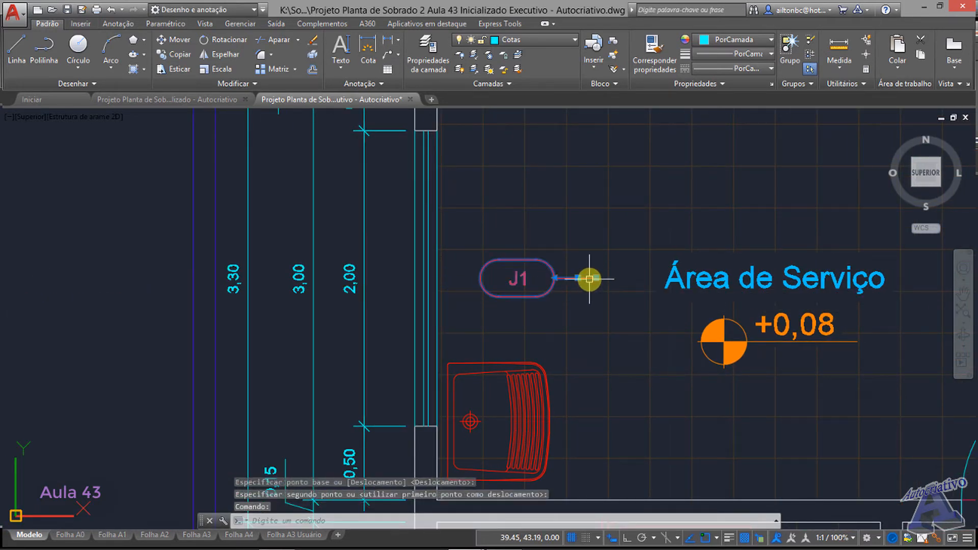
Step: Stretch the J1 window tag's leader line across to the other side of the tag so that it meets the window wall
{"action": "left_click", "coordinate": [575, 282]}
{"action": "left_click", "coordinate": [575, 283]}
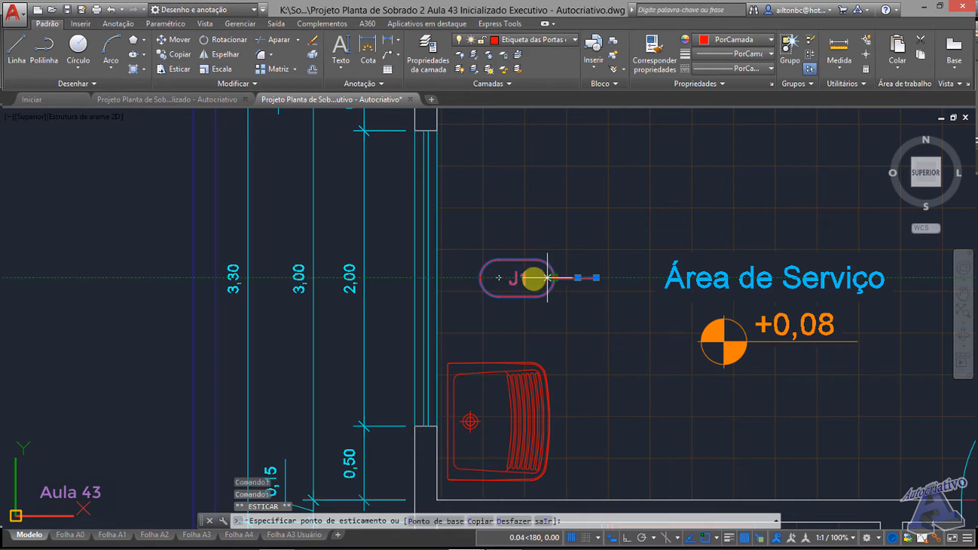
{"action": "key", "text": "Escape"}
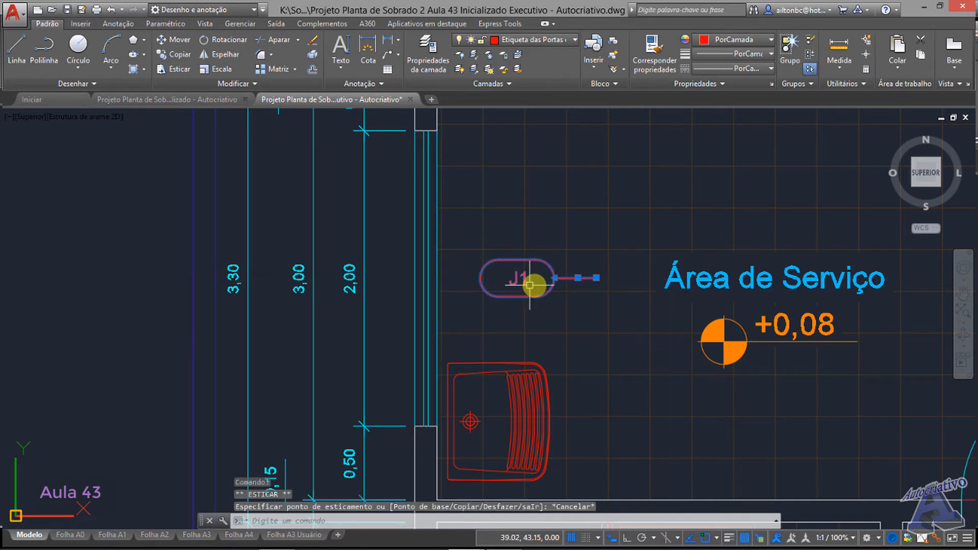
{"action": "left_click", "coordinate": [596, 277]}
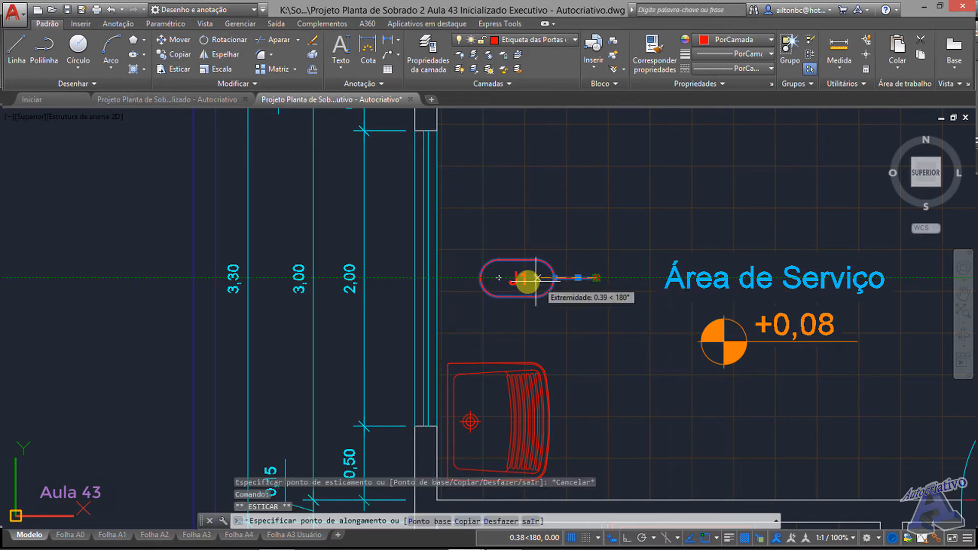
{"action": "left_click", "coordinate": [436, 278]}
{"action": "key", "text": "Escape"}
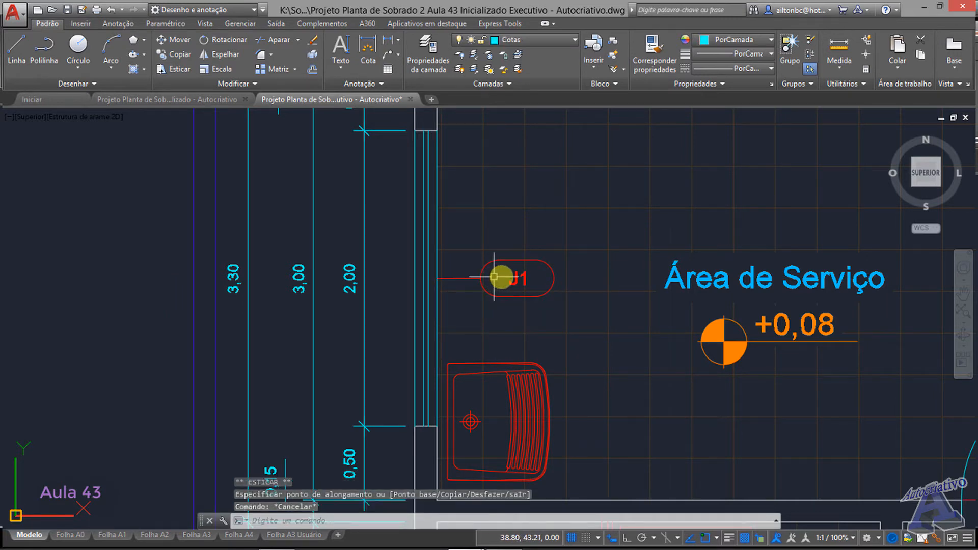
Step: Add a linear dimension below the short wall segment between the bathroom's outer corner and the service-area door opening
{"action": "scroll", "coordinate": [491, 279], "scroll_direction": "down", "scroll_amount": 3}
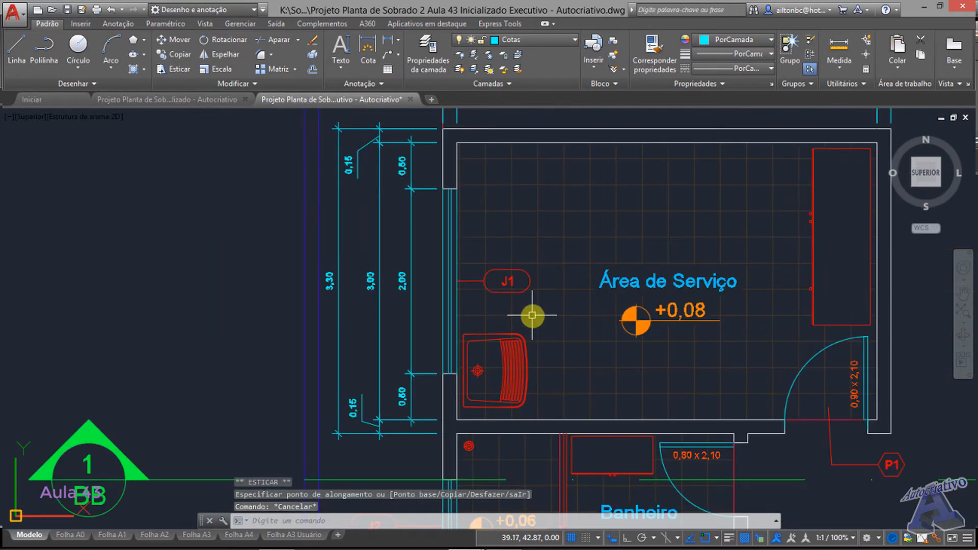
{"action": "mouse_move", "coordinate": [530, 312]}
{"action": "middle_mouse_down"}
{"action": "mouse_move", "coordinate": [528, 341]}
{"action": "mouse_move", "coordinate": [474, 323]}
{"action": "mouse_move", "coordinate": [553, 311]}
{"action": "middle_mouse_up"}
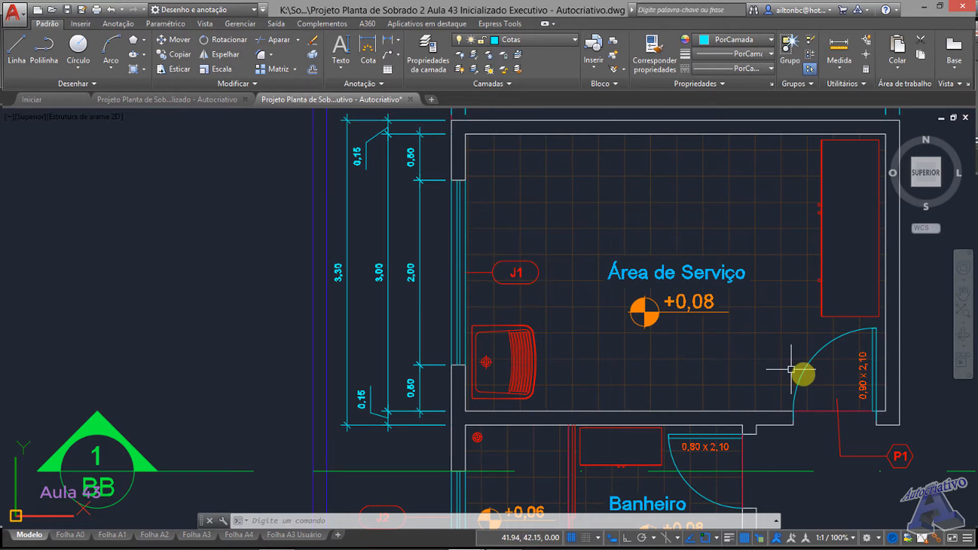
{"action": "mouse_move", "coordinate": [811, 372]}
{"action": "middle_mouse_down"}
{"action": "mouse_move", "coordinate": [669, 294]}
{"action": "mouse_move", "coordinate": [526, 299]}
{"action": "middle_mouse_up"}
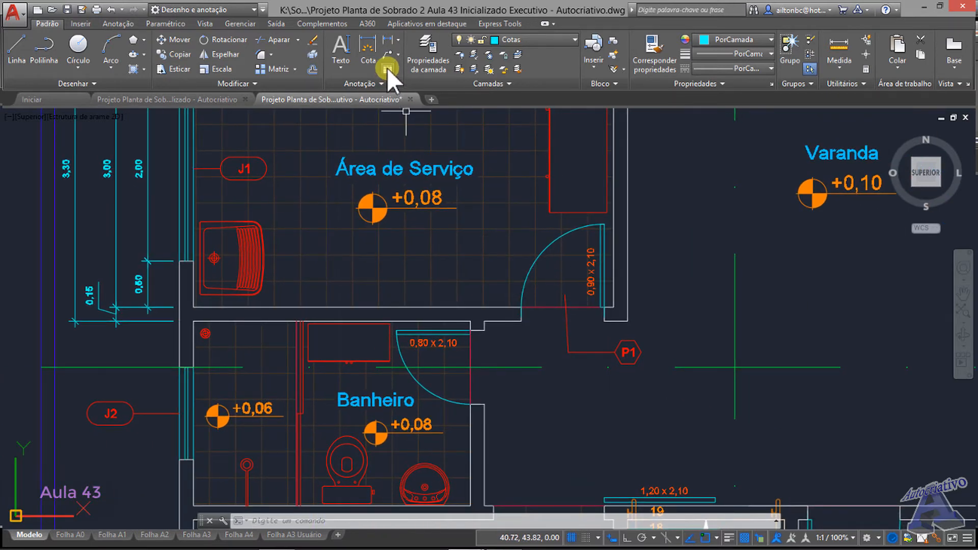
{"action": "left_click", "coordinate": [387, 39]}
{"action": "scroll", "coordinate": [511, 295], "scroll_direction": "up", "scroll_amount": 2}
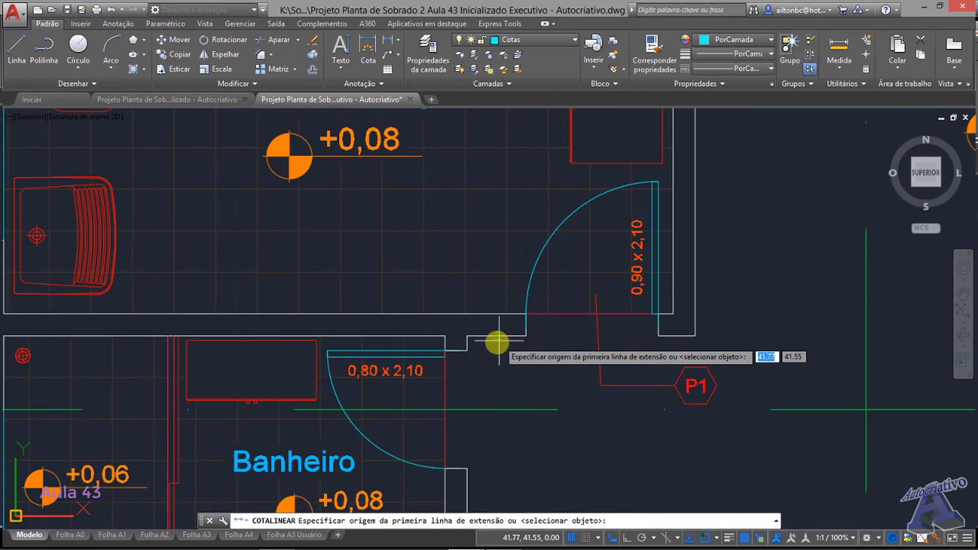
{"action": "left_click", "coordinate": [467, 337]}
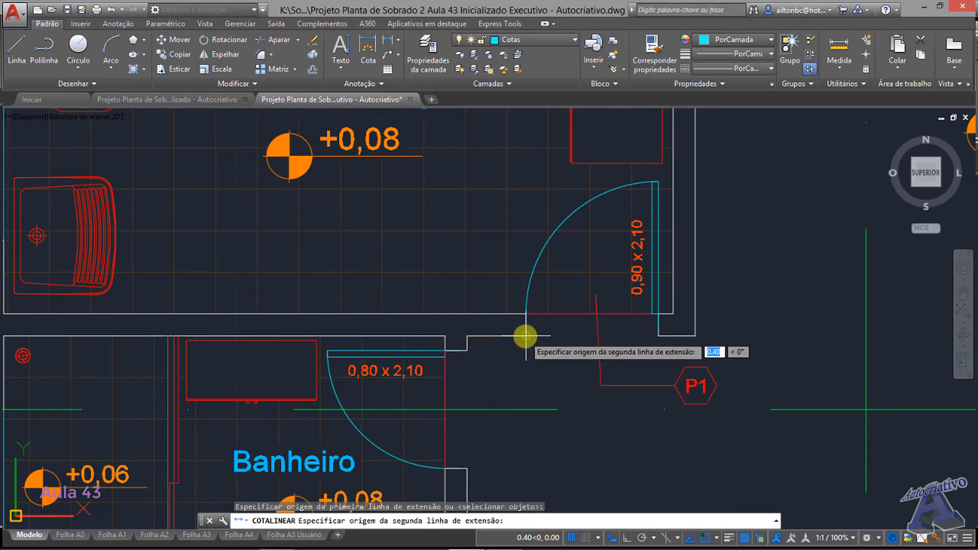
{"action": "left_click", "coordinate": [525, 337]}
{"action": "left_click", "coordinate": [513, 378]}
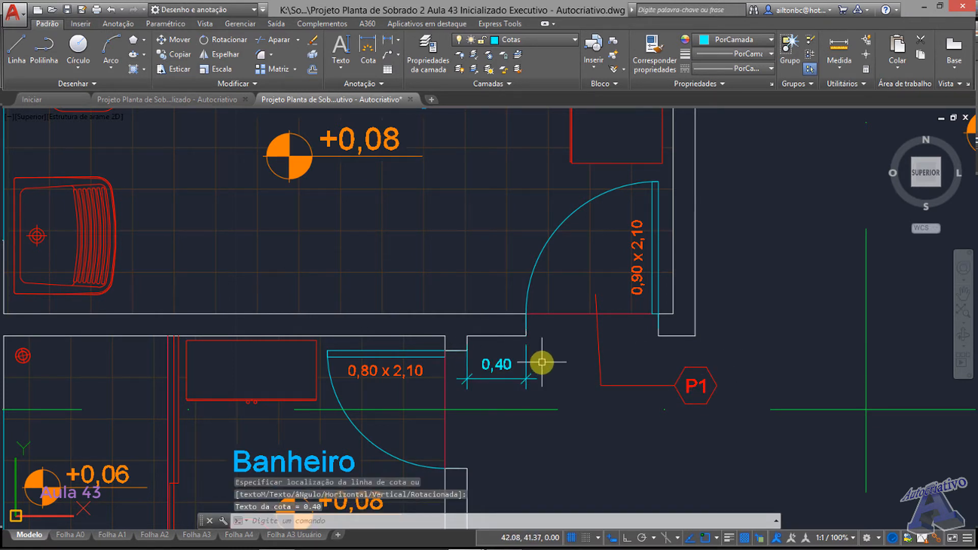
Step: Try a linear dimension across the service-area door opening, aligned with the adjacent wall dimension, and erase it
{"action": "key", "text": "Return"}
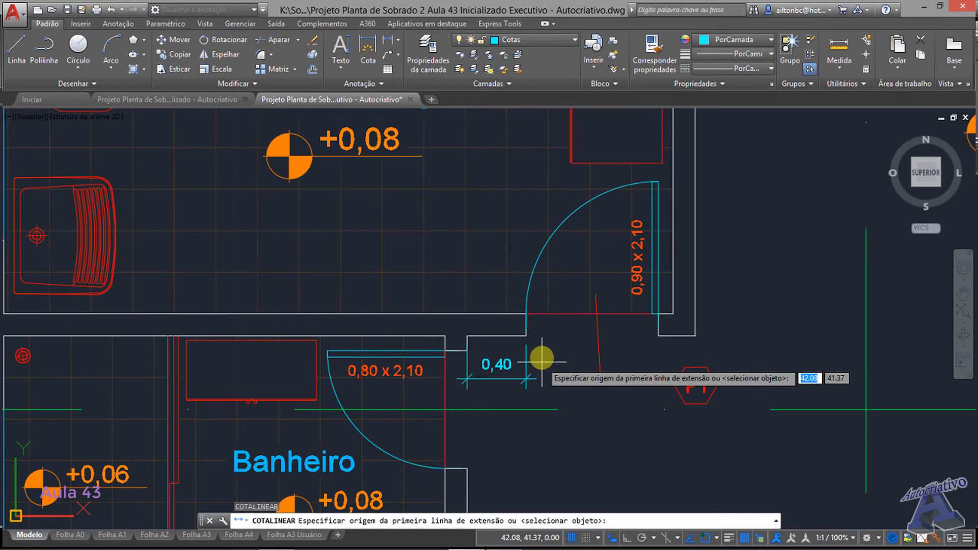
{"action": "left_click", "coordinate": [525, 335]}
{"action": "left_click", "coordinate": [657, 335]}
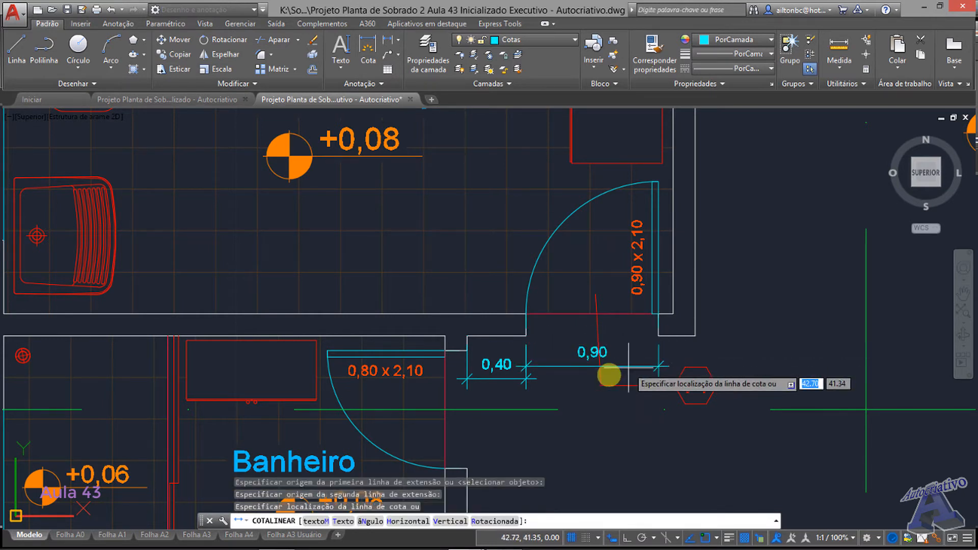
{"action": "left_click", "coordinate": [525, 380]}
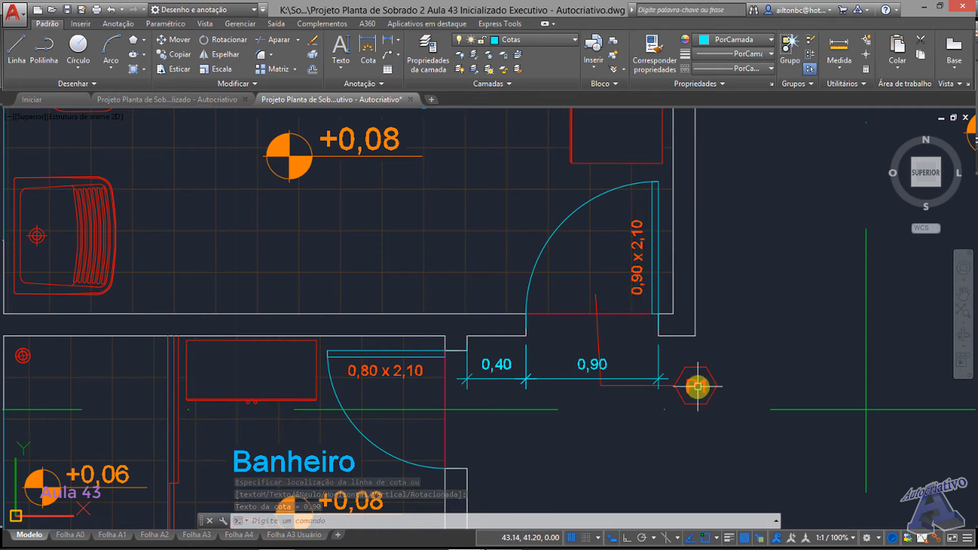
{"action": "left_click", "coordinate": [659, 365]}
{"action": "key", "text": "Delete"}
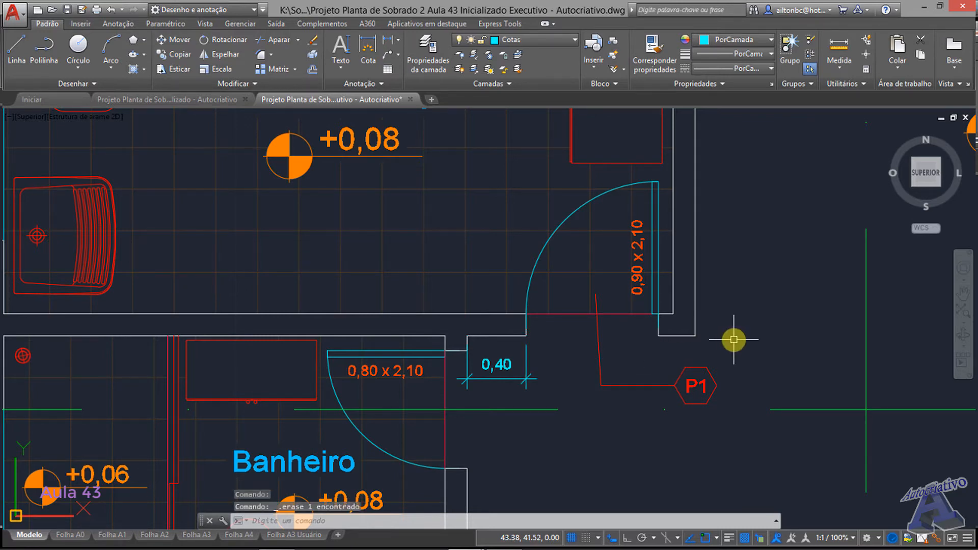
Step: Add a horizontal linear dimension from the bathroom sink's drain centre to the inner wall corner, placed below the wall
{"action": "scroll", "coordinate": [692, 335], "scroll_direction": "down", "scroll_amount": 2}
{"action": "mouse_move", "coordinate": [538, 399]}
{"action": "middle_mouse_down"}
{"action": "mouse_move", "coordinate": [499, 329]}
{"action": "mouse_move", "coordinate": [432, 277]}
{"action": "middle_mouse_up"}
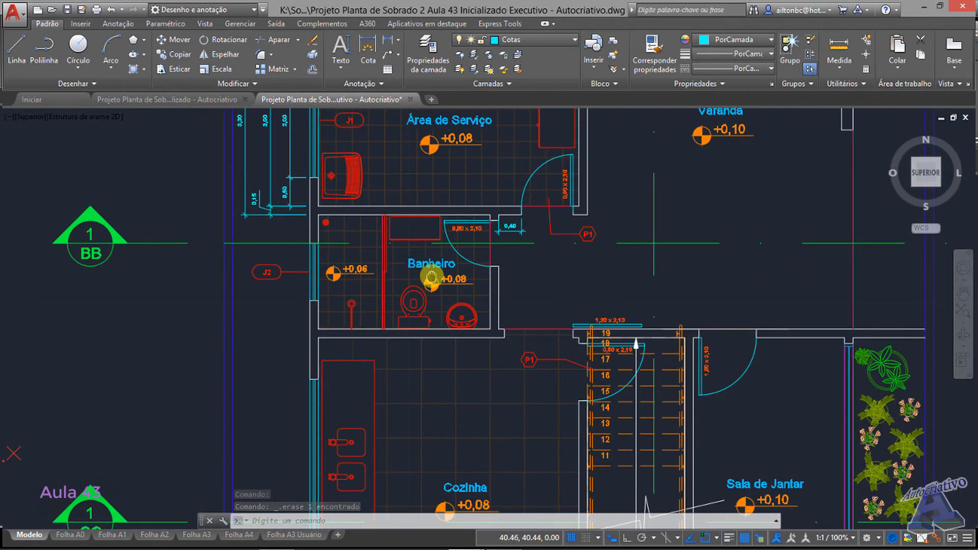
{"action": "scroll", "coordinate": [421, 311], "scroll_direction": "up", "scroll_amount": 4}
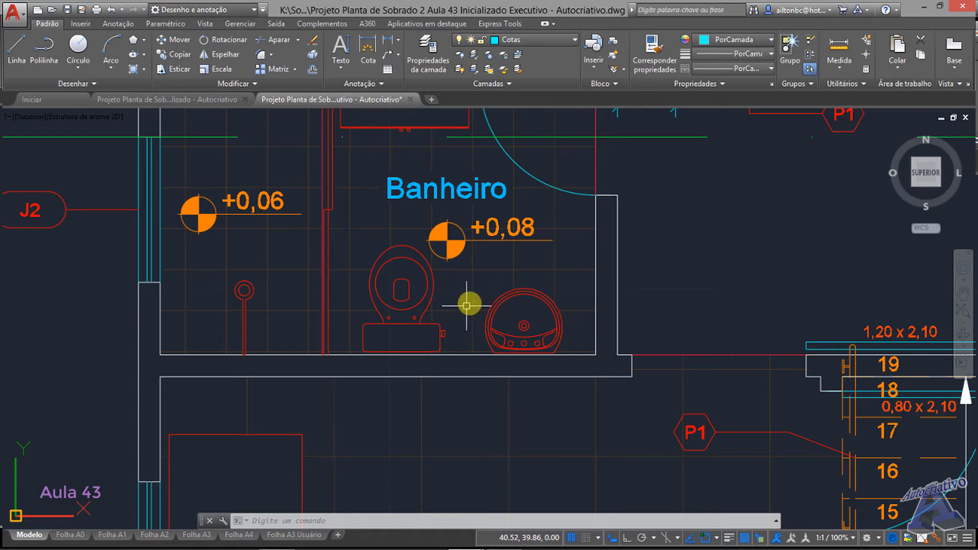
{"action": "left_click", "coordinate": [386, 41]}
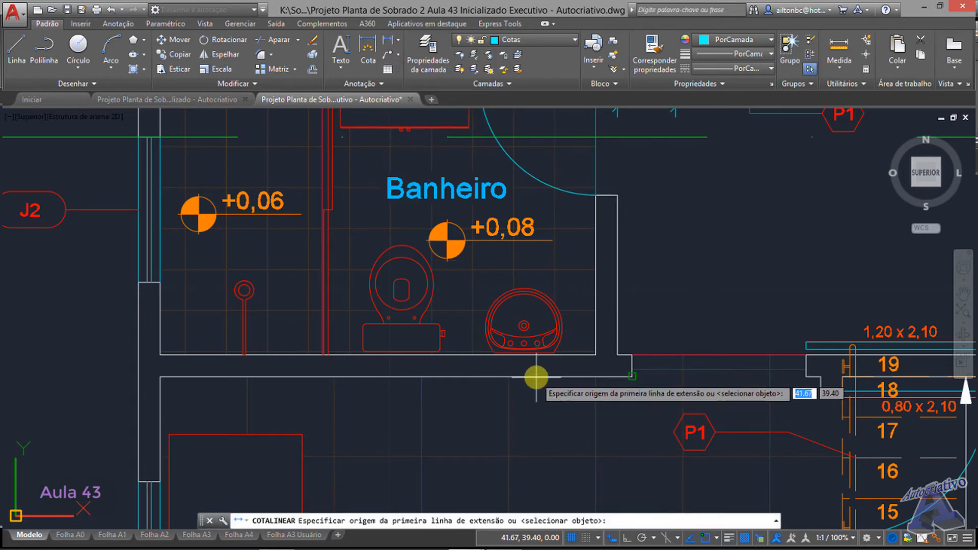
{"action": "scroll", "coordinate": [536, 377], "scroll_direction": "up", "scroll_amount": 4}
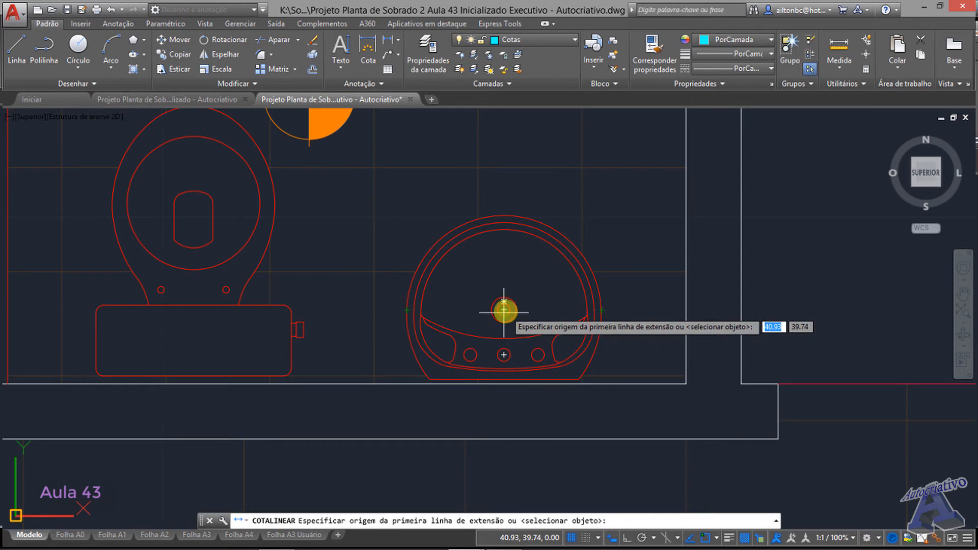
{"action": "scroll", "coordinate": [506, 290], "scroll_direction": "up", "scroll_amount": 2}
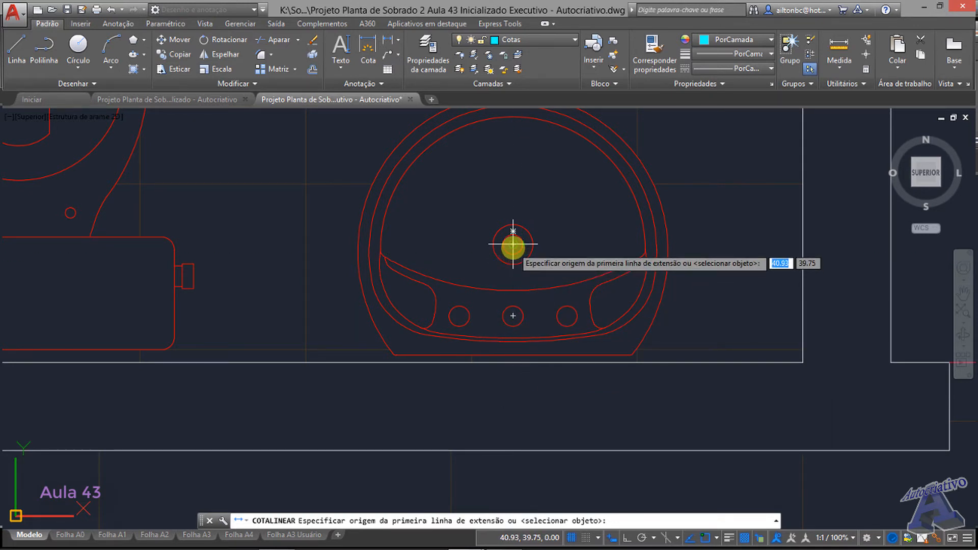
{"action": "left_click", "coordinate": [513, 244]}
{"action": "middle_click_drag", "start_coordinate": [669, 433], "coordinate": [558, 349]}
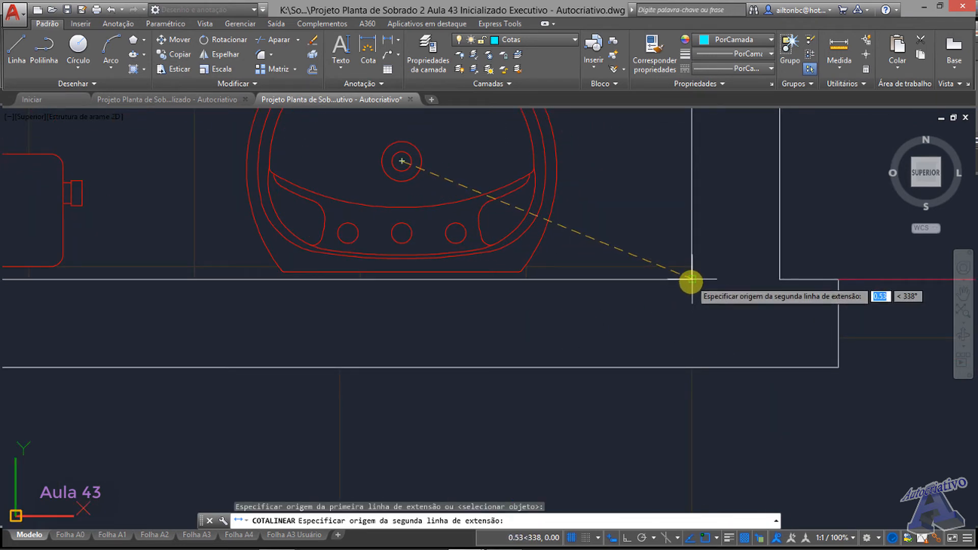
{"action": "left_click", "coordinate": [693, 364]}
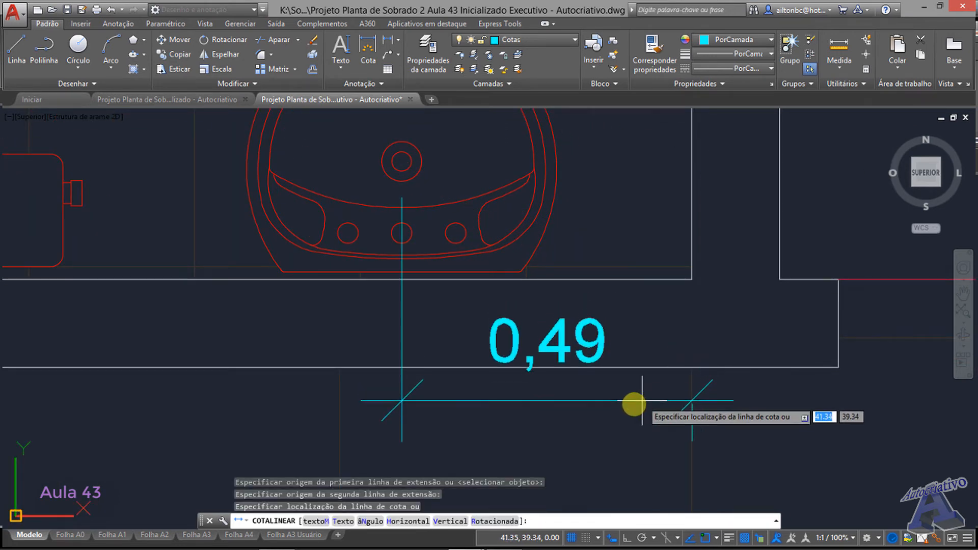
{"action": "scroll", "coordinate": [633, 405], "scroll_direction": "down", "scroll_amount": 2}
{"action": "mouse_move", "coordinate": [621, 416]}
{"action": "middle_mouse_down"}
{"action": "mouse_move", "coordinate": [604, 343]}
{"action": "mouse_move", "coordinate": [643, 408]}
{"action": "middle_mouse_up"}
{"action": "left_click", "coordinate": [601, 400]}
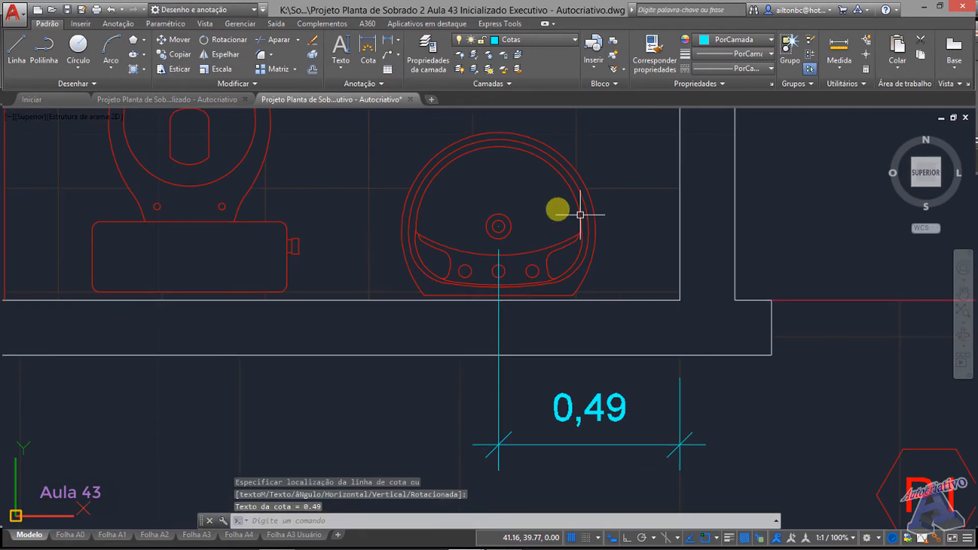
Step: Add a linear dimension between the toilet's centre and the sink's centre, aligned with the existing sink dimension
{"action": "middle_click_drag", "start_coordinate": [547, 209], "coordinate": [550, 236]}
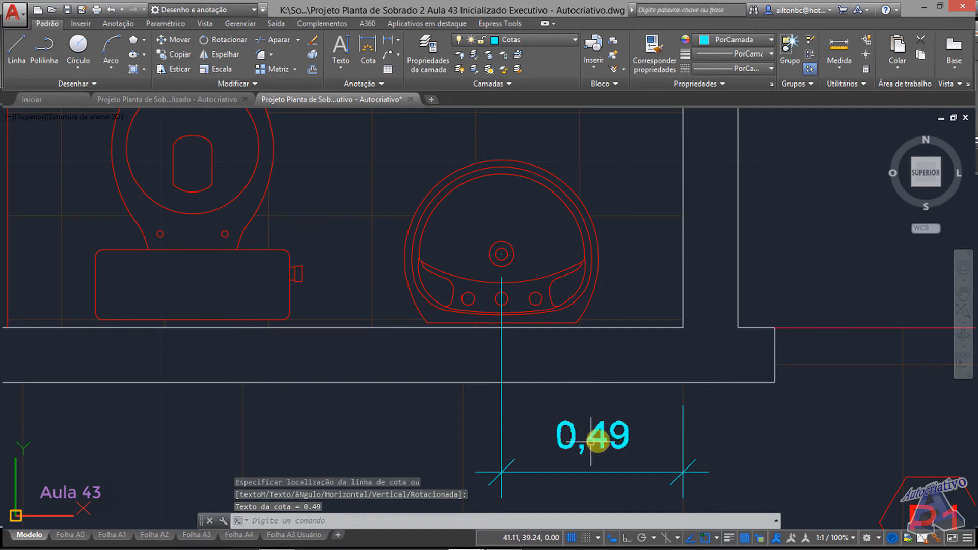
{"action": "scroll", "coordinate": [660, 301], "scroll_direction": "down", "scroll_amount": 2}
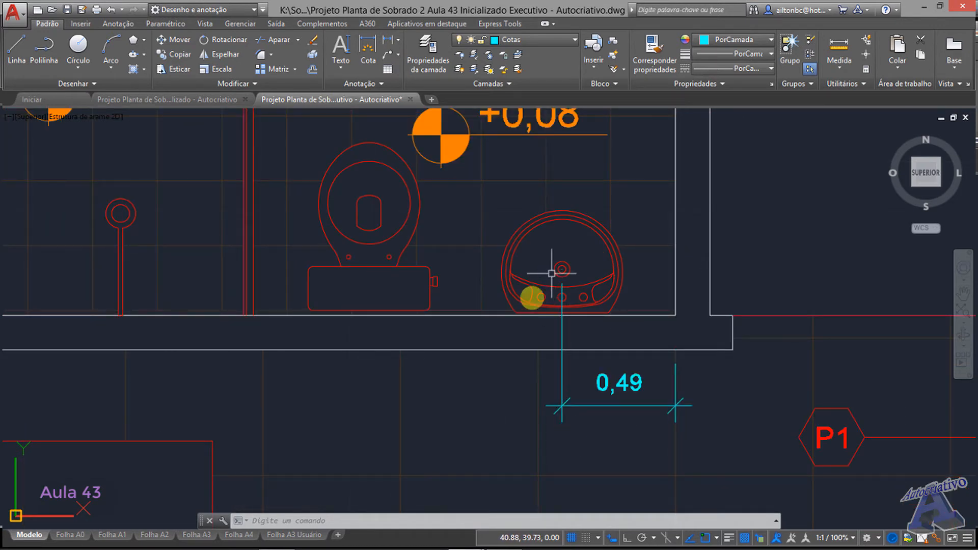
{"action": "middle_click_drag", "start_coordinate": [485, 331], "coordinate": [567, 369]}
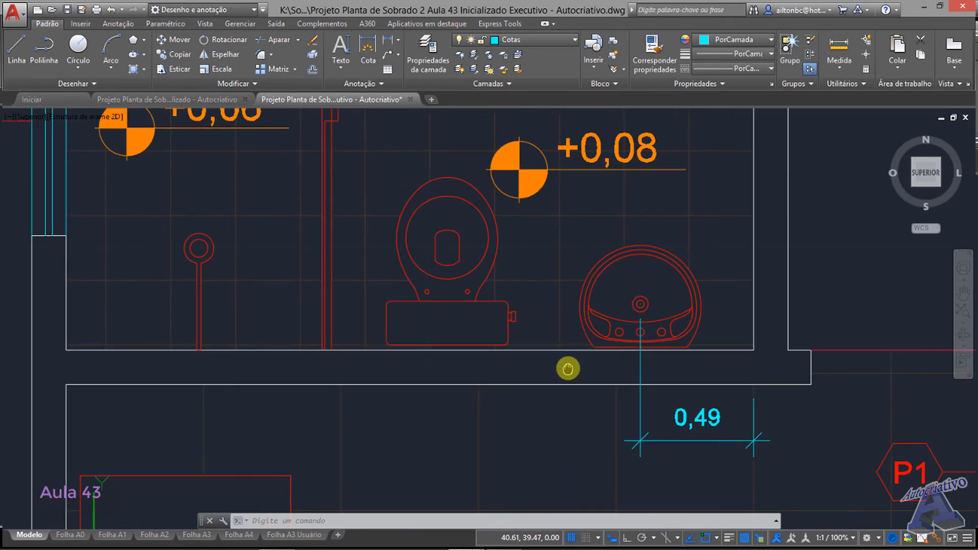
{"action": "scroll", "coordinate": [465, 205], "scroll_direction": "down", "scroll_amount": 2}
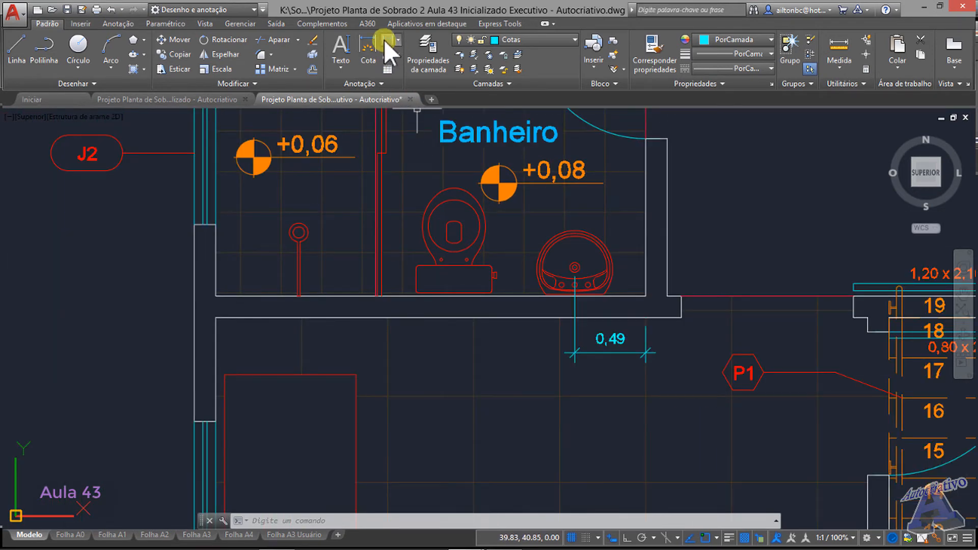
{"action": "left_click", "coordinate": [383, 40]}
{"action": "scroll", "coordinate": [445, 249], "scroll_direction": "up", "scroll_amount": 4}
{"action": "middle_click_drag", "start_coordinate": [393, 168], "coordinate": [446, 266]}
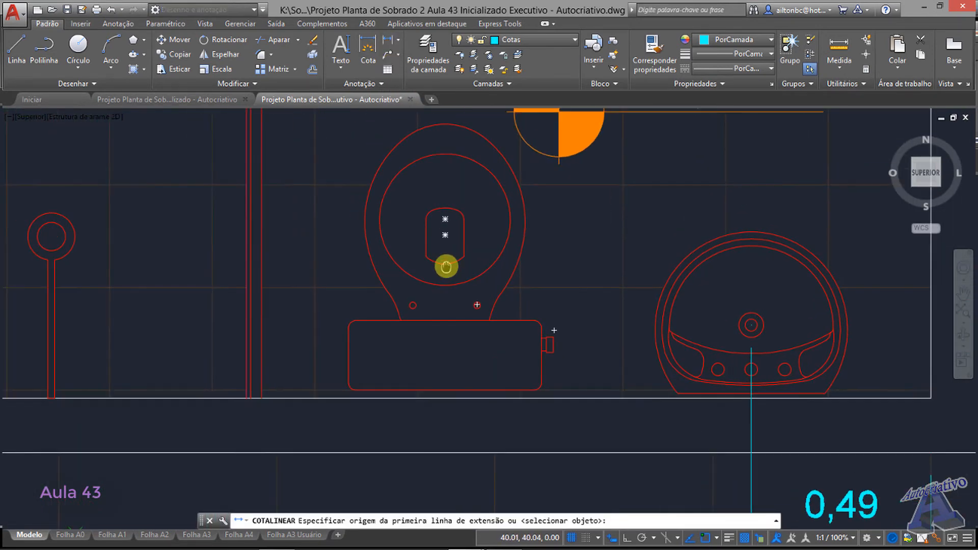
{"action": "left_click", "coordinate": [445, 235]}
{"action": "middle_click_drag", "start_coordinate": [493, 389], "coordinate": [396, 283]}
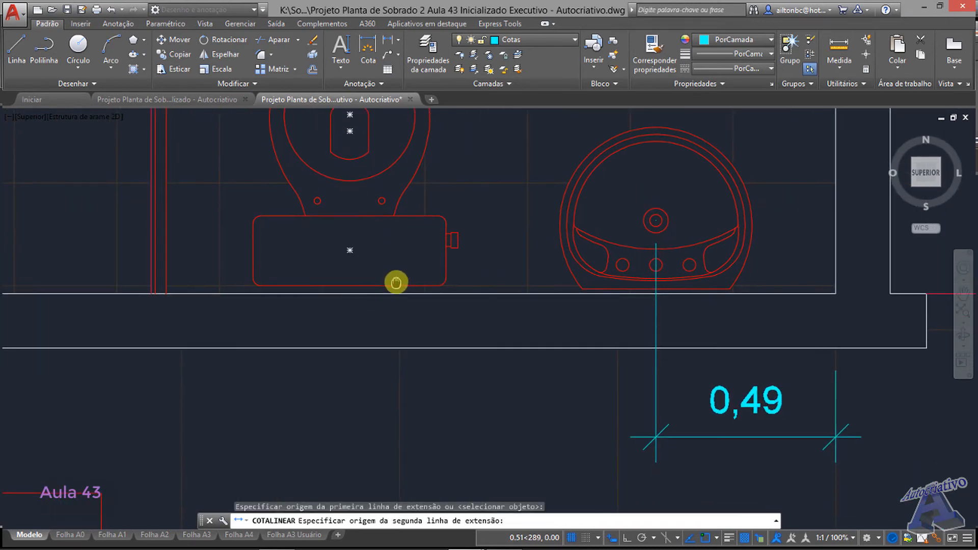
{"action": "left_click", "coordinate": [650, 356]}
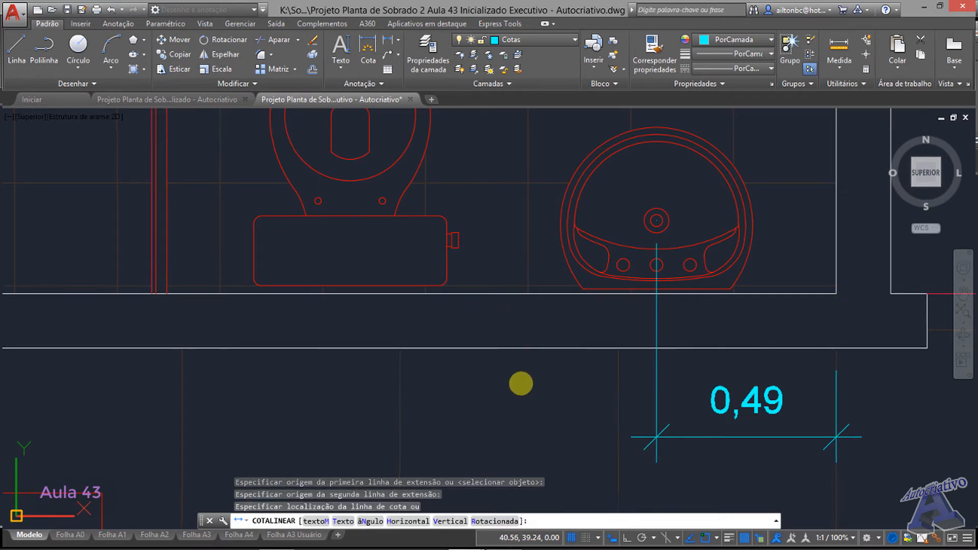
{"action": "middle_click_drag", "start_coordinate": [519, 384], "coordinate": [440, 303]}
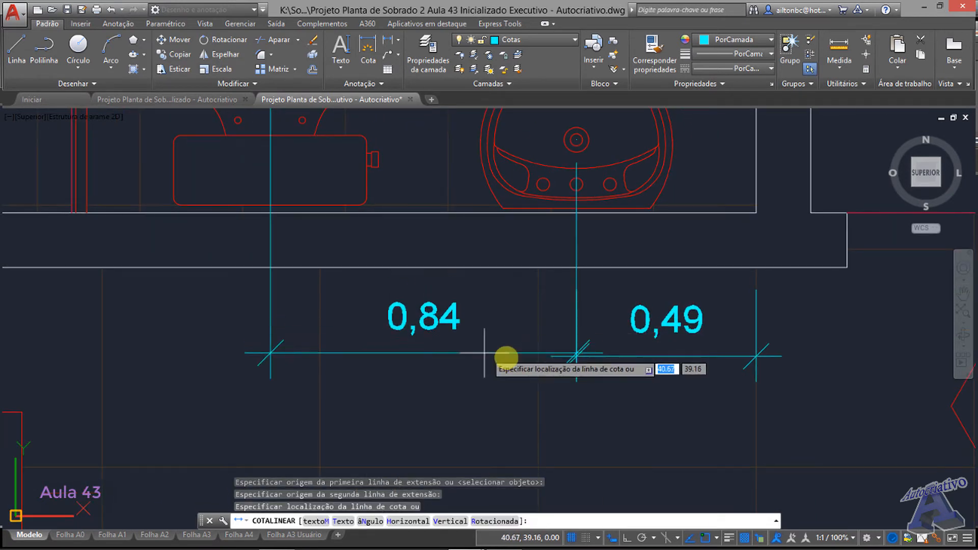
{"action": "left_click", "coordinate": [573, 356]}
Step: Erase the linear dimension between the toilet and the sink
{"action": "scroll", "coordinate": [550, 332], "scroll_direction": "down", "scroll_amount": 3}
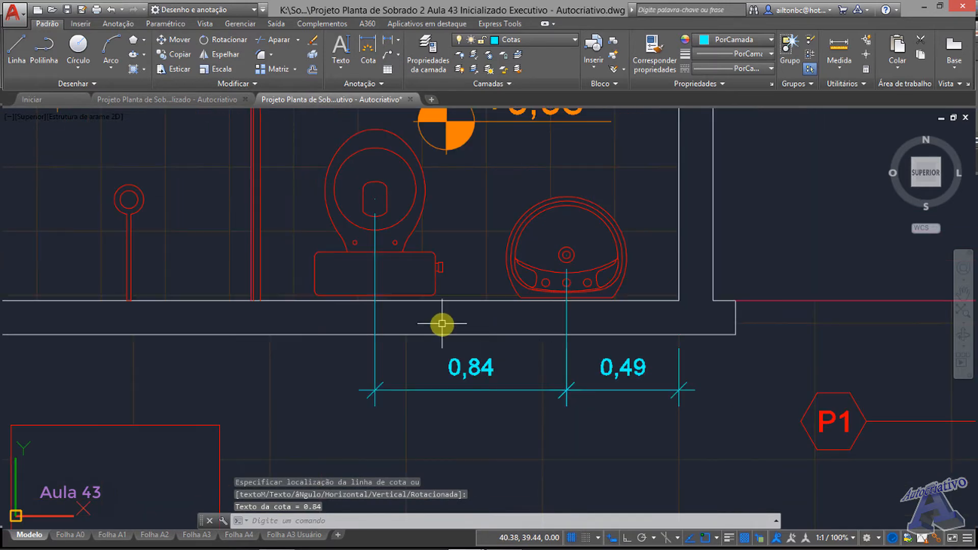
{"action": "middle_click_drag", "start_coordinate": [442, 323], "coordinate": [445, 334]}
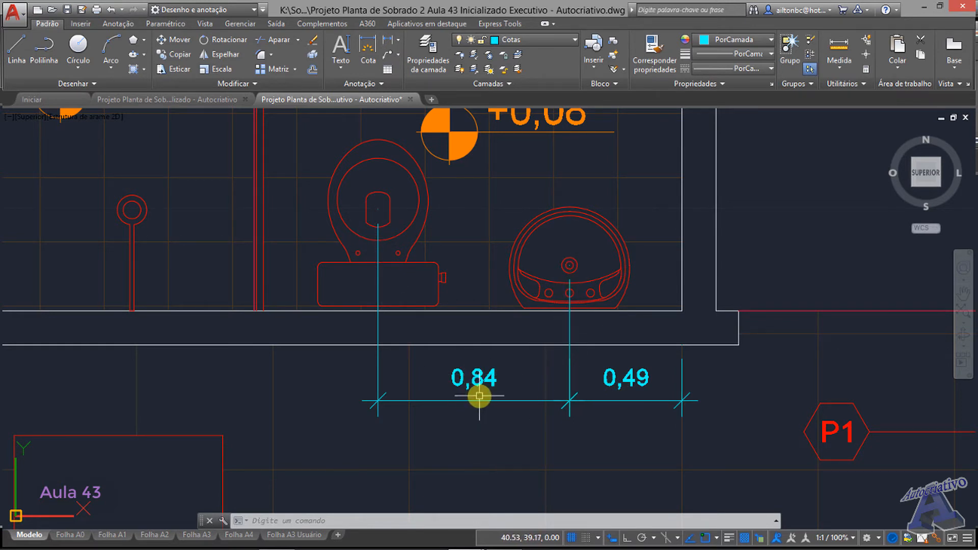
{"action": "left_click", "coordinate": [491, 382]}
{"action": "key", "text": "Delete"}
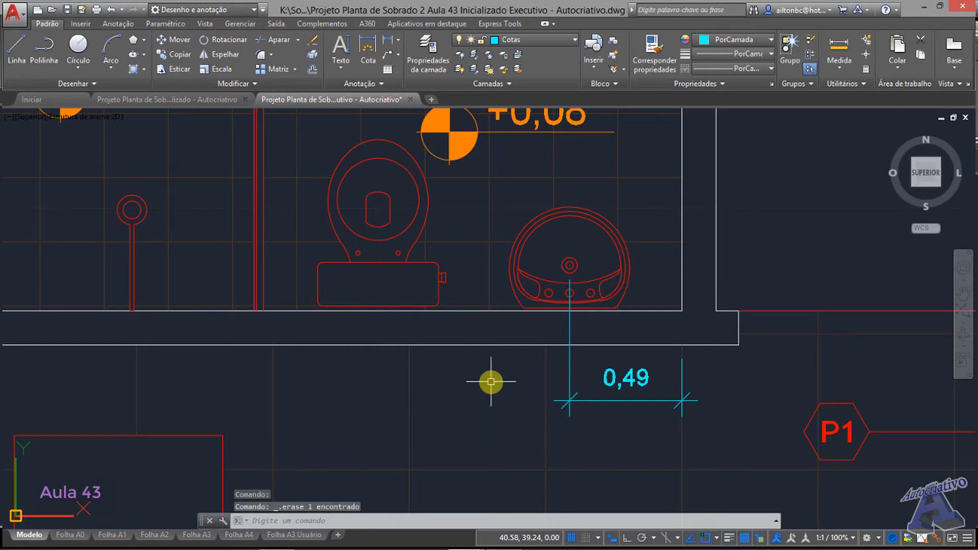
Step: Try a linear dimension from the toilet's centre to the inner wall corner, placed below the sink dimension, and erase it
{"action": "left_click", "coordinate": [389, 49]}
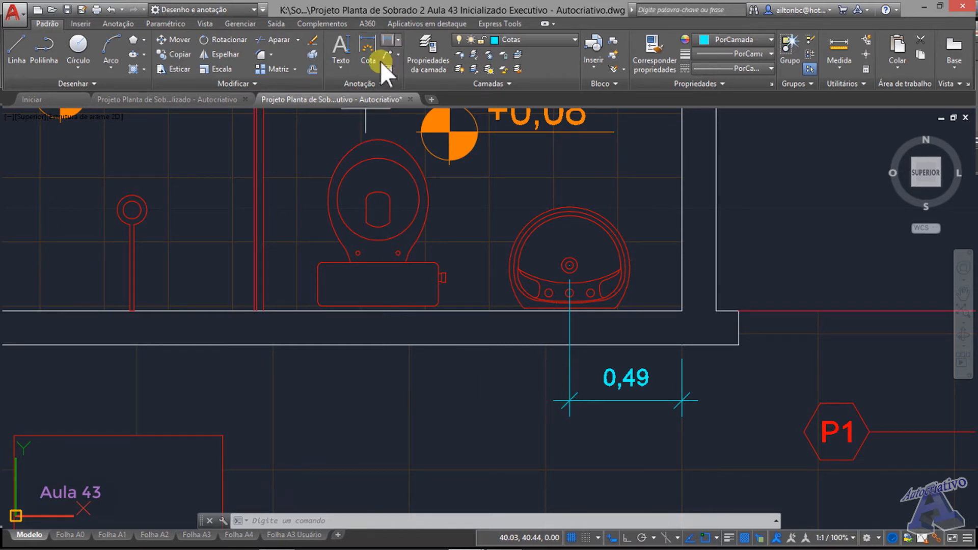
{"action": "left_click", "coordinate": [378, 209]}
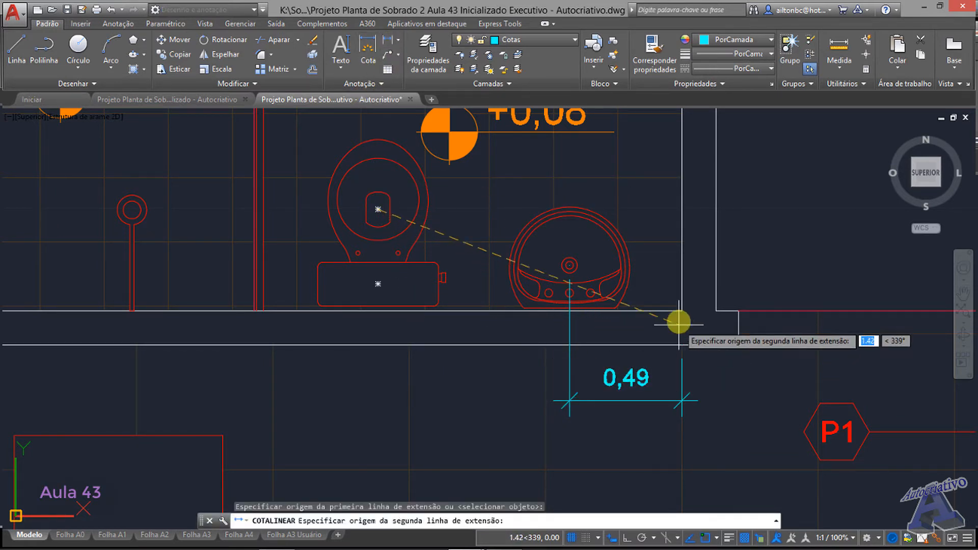
{"action": "left_click", "coordinate": [681, 350]}
{"action": "middle_click_drag", "start_coordinate": [669, 419], "coordinate": [655, 323]}
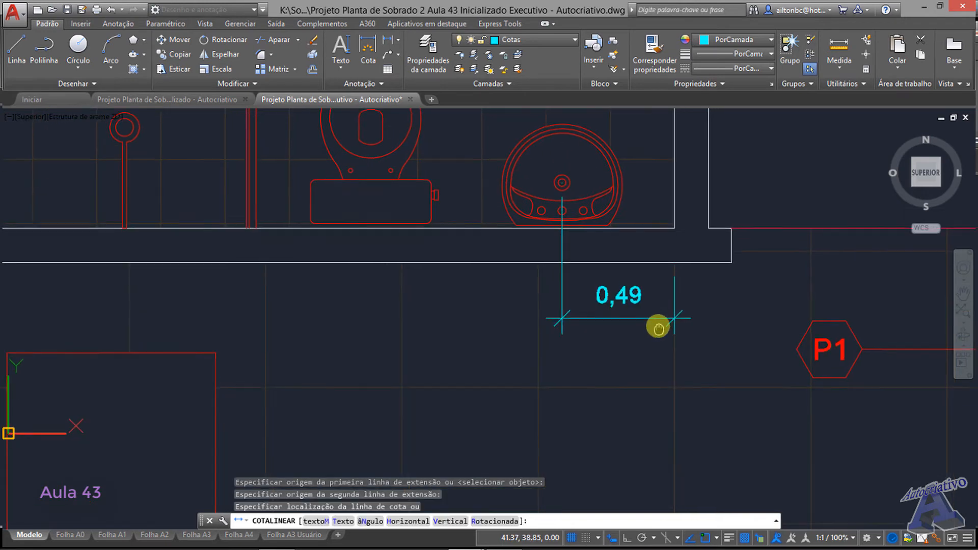
{"action": "left_click", "coordinate": [650, 370]}
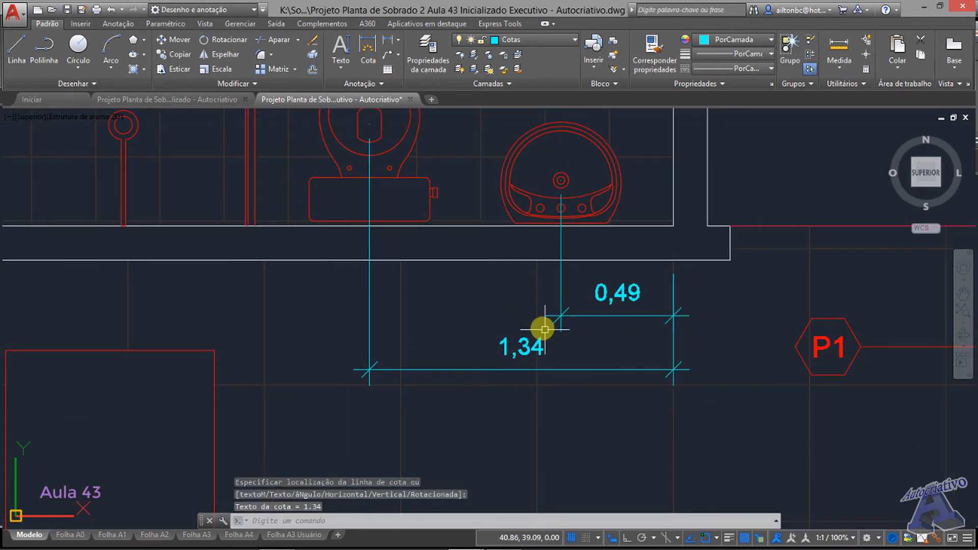
{"action": "scroll", "coordinate": [508, 337], "scroll_direction": "down", "scroll_amount": 2}
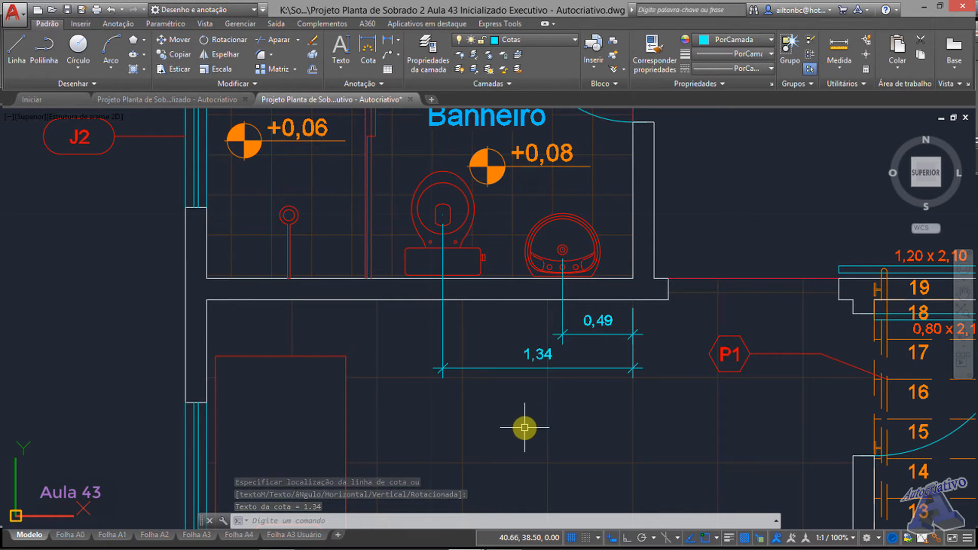
{"action": "left_click", "coordinate": [506, 368]}
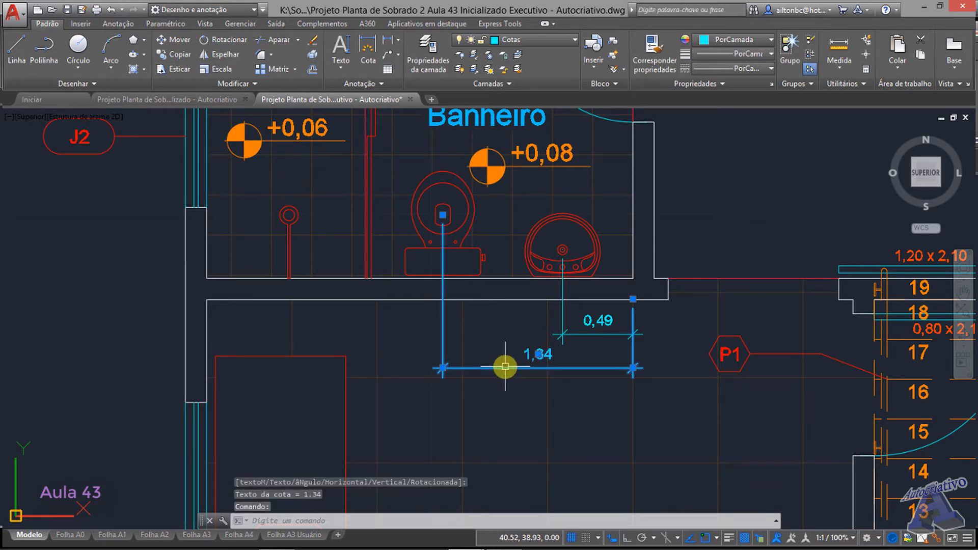
{"action": "key", "text": "Delete"}
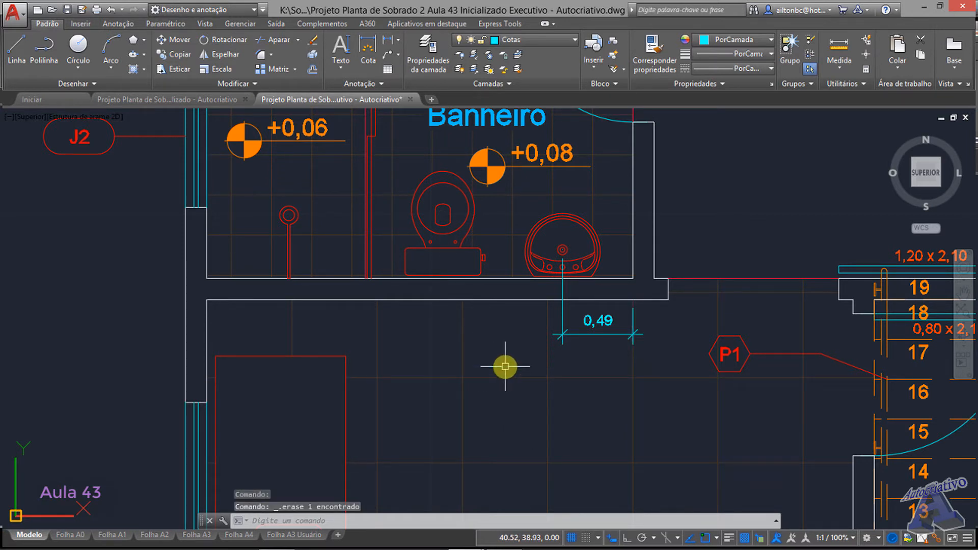
Step: Add a horizontal linear dimension from the toilet's centre to the sink's centre line, aligned with the existing sink dimension
{"action": "left_click", "coordinate": [386, 43]}
{"action": "left_click", "coordinate": [442, 209]}
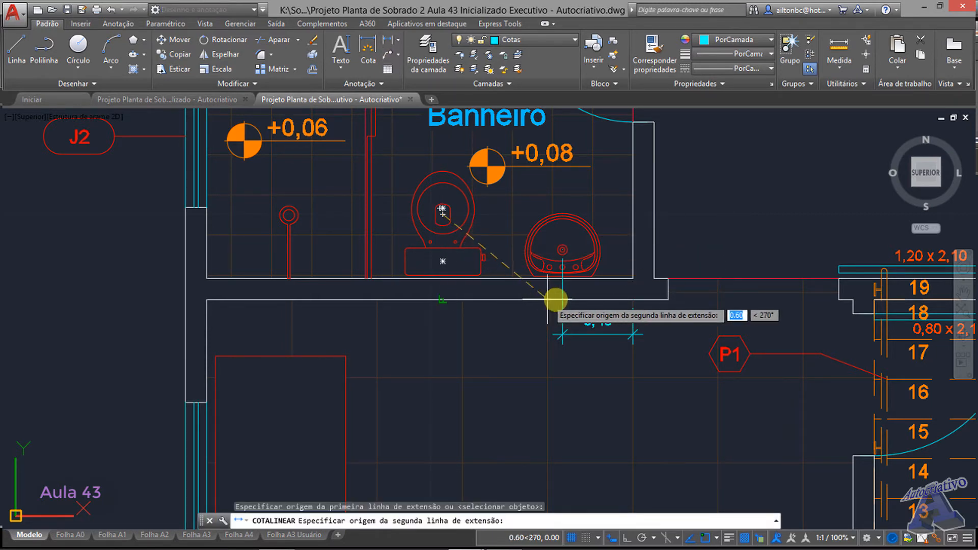
{"action": "left_click", "coordinate": [563, 300]}
{"action": "left_click", "coordinate": [563, 335]}
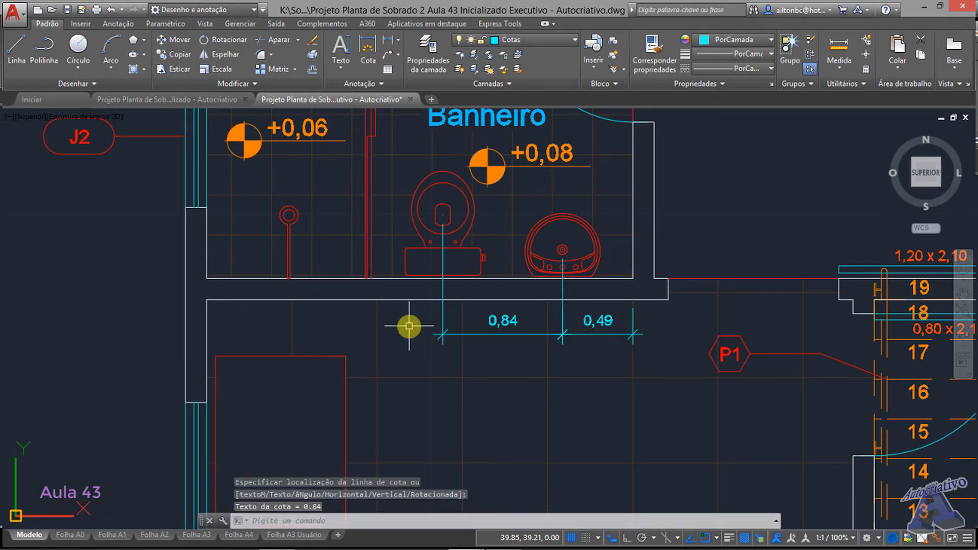
Step: Add a linear dimension from the window-side wall corner to the shower's centre, in line with the toilet and sink dimensions
{"action": "mouse_move", "coordinate": [409, 326]}
{"action": "middle_mouse_down"}
{"action": "mouse_move", "coordinate": [465, 364]}
{"action": "mouse_move", "coordinate": [514, 376]}
{"action": "middle_mouse_up"}
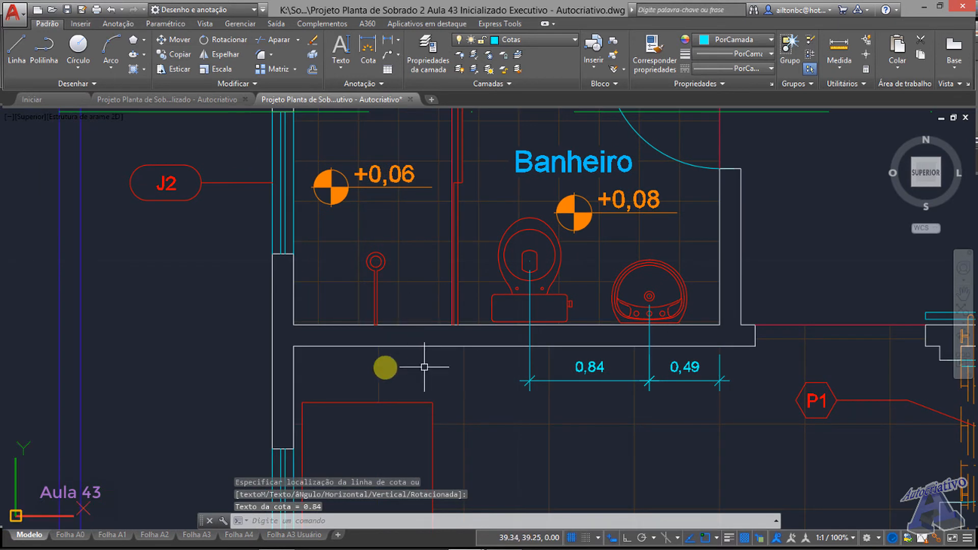
{"action": "left_click", "coordinate": [385, 44]}
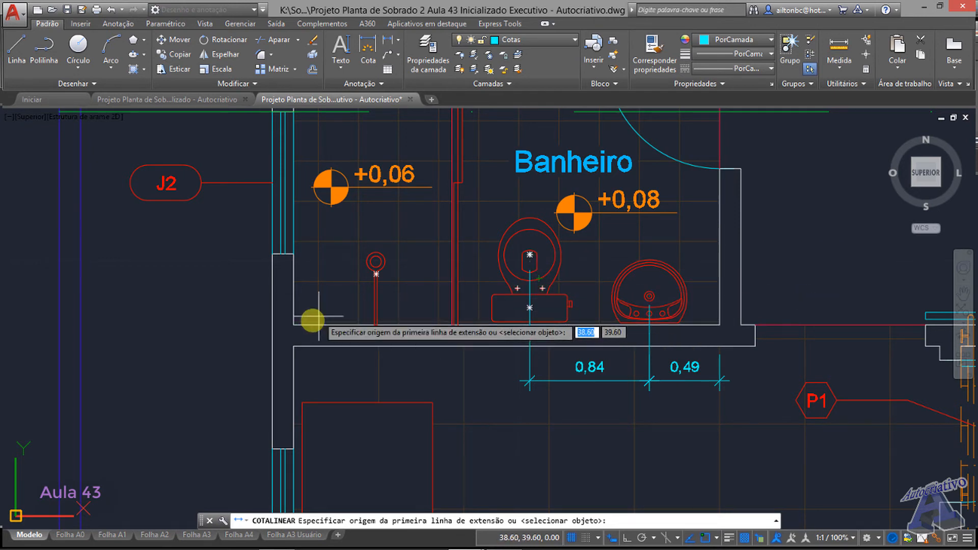
{"action": "scroll", "coordinate": [297, 332], "scroll_direction": "up", "scroll_amount": 2}
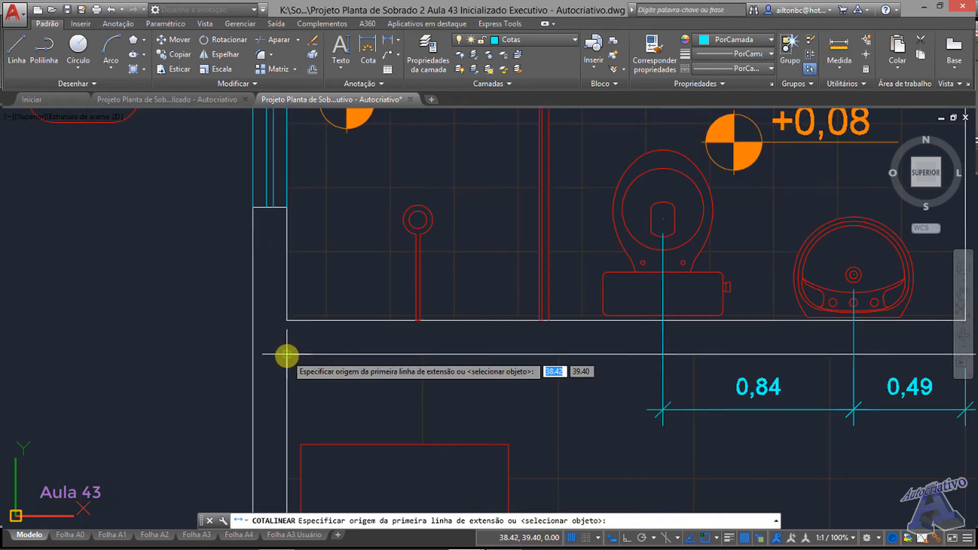
{"action": "left_click", "coordinate": [287, 353]}
{"action": "left_click", "coordinate": [417, 239]}
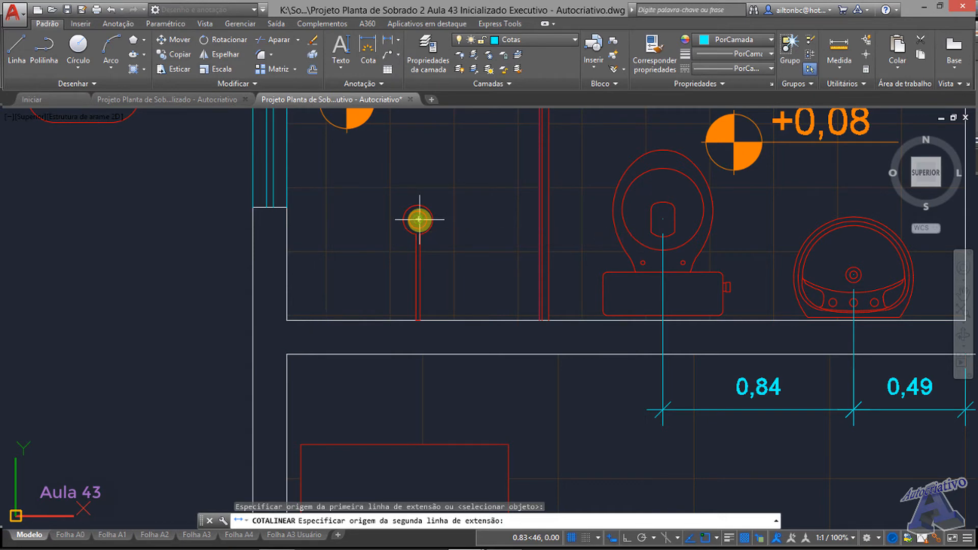
{"action": "left_click", "coordinate": [411, 410]}
{"action": "scroll", "coordinate": [418, 399], "scroll_direction": "down", "scroll_amount": 3}
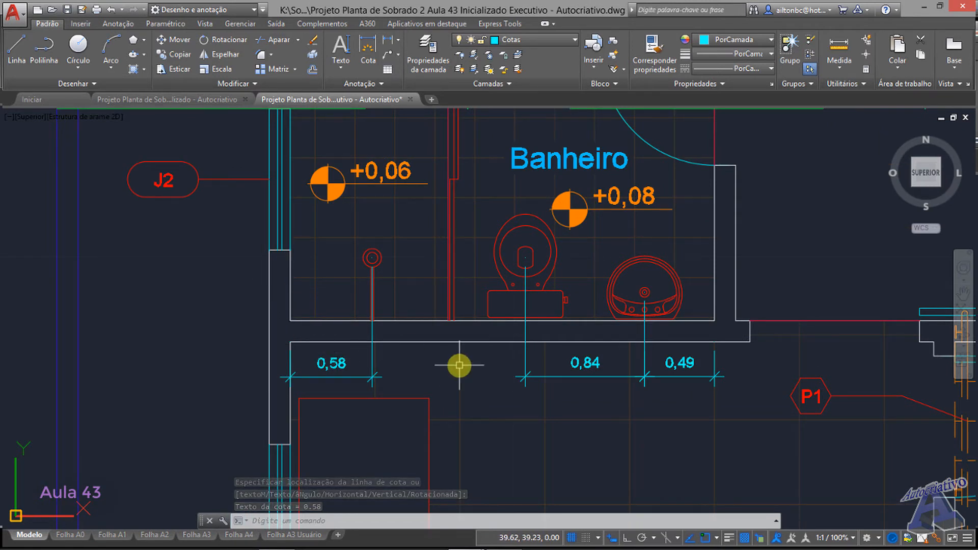
Step: Add a linear dimension between the shower's and the toilet's centre lines to complete the dimension row below the bathroom wall
{"action": "left_click", "coordinate": [388, 42]}
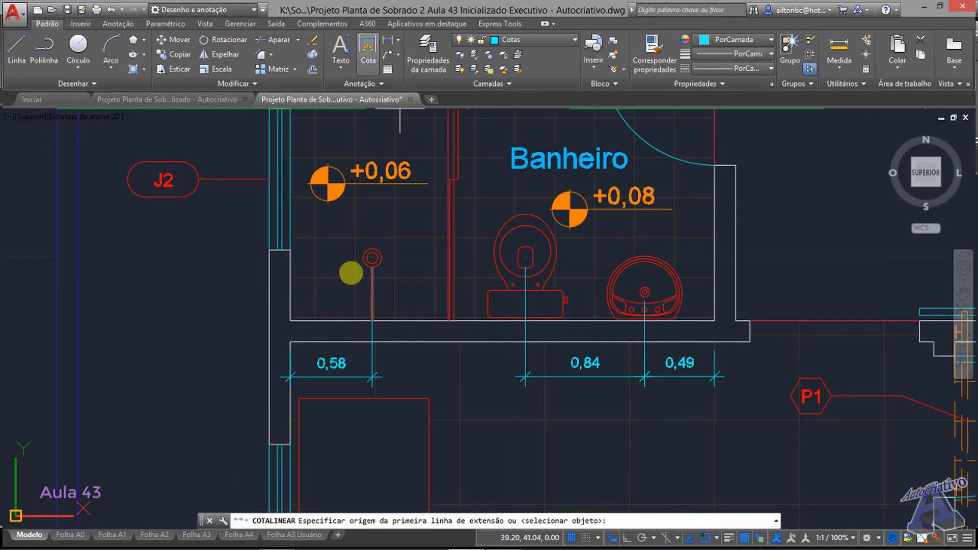
{"action": "scroll", "coordinate": [378, 350], "scroll_direction": "up", "scroll_amount": 2}
{"action": "left_click", "coordinate": [366, 336]}
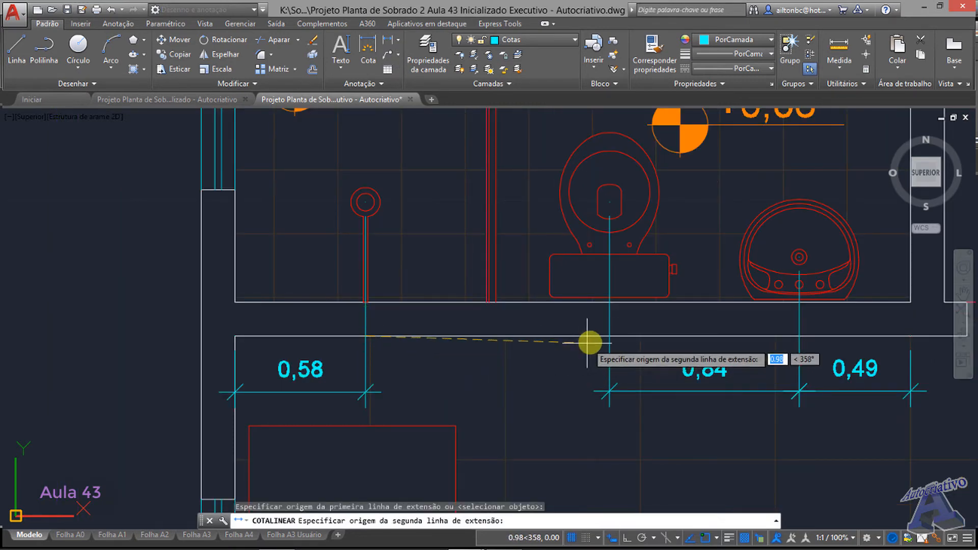
{"action": "left_click", "coordinate": [609, 336]}
{"action": "left_click", "coordinate": [610, 392]}
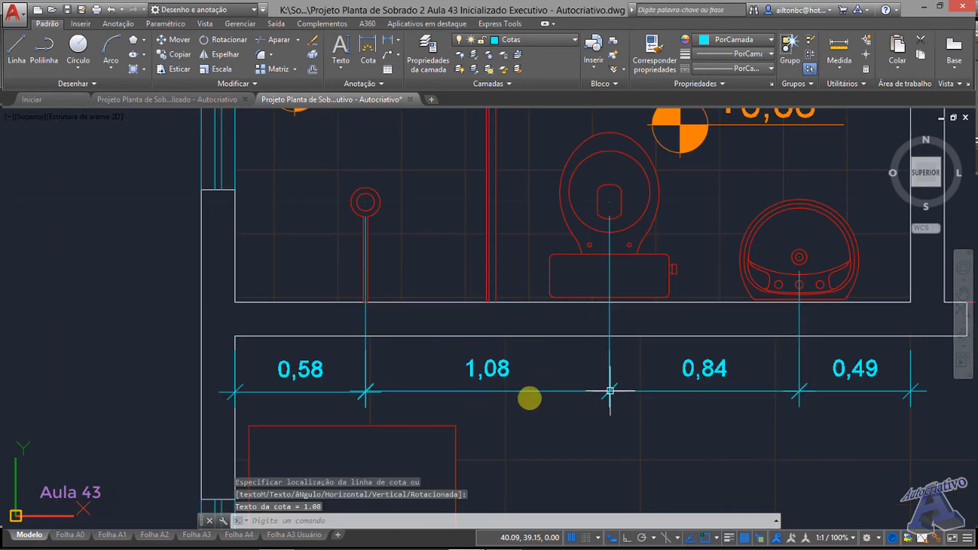
Step: Stretch the shower-to-wall dimension line so it aligns exactly with the adjacent shower-to-toilet dimension line
{"action": "scroll", "coordinate": [326, 397], "scroll_direction": "up", "scroll_amount": 2}
{"action": "scroll", "coordinate": [436, 394], "scroll_direction": "up", "scroll_amount": 2}
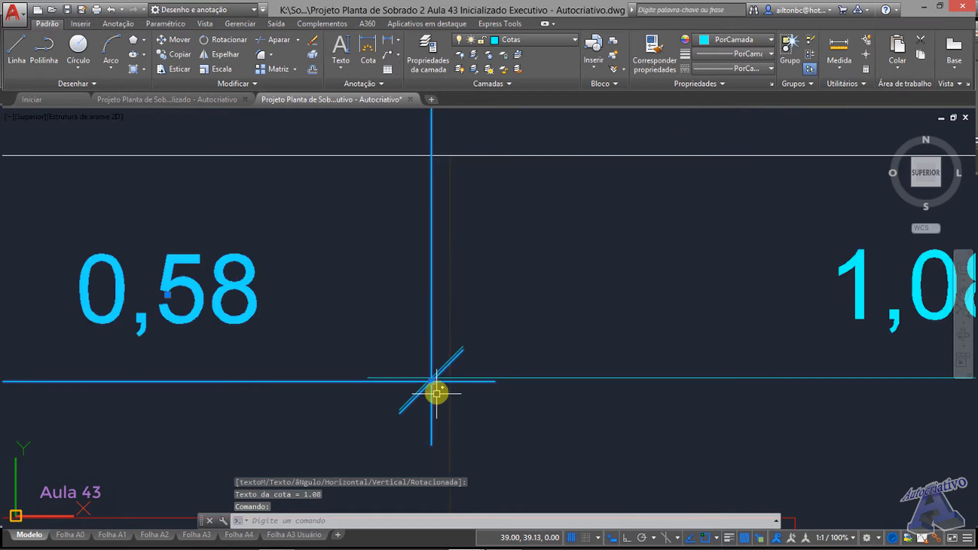
{"action": "scroll", "coordinate": [431, 384], "scroll_direction": "up", "scroll_amount": 2}
{"action": "left_click", "coordinate": [425, 377]}
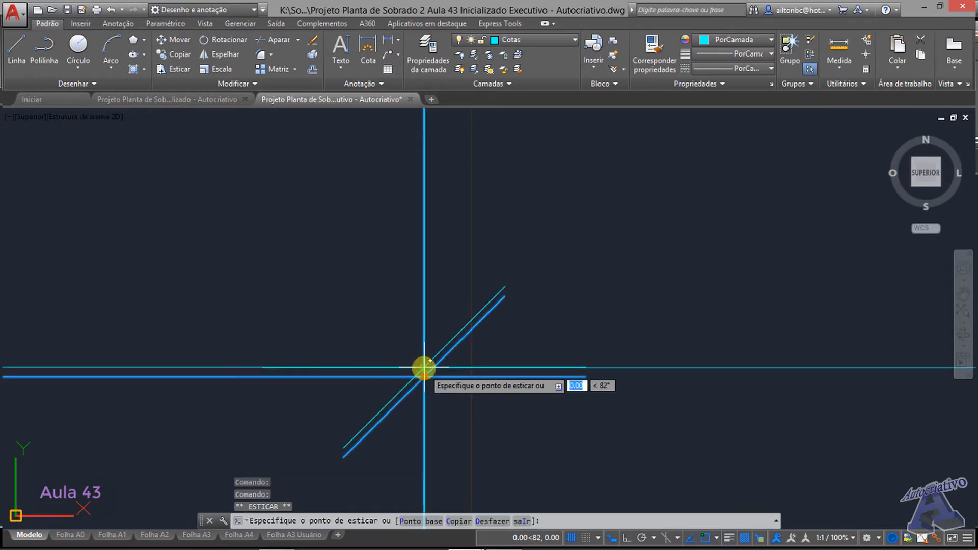
{"action": "scroll", "coordinate": [425, 369], "scroll_direction": "down", "scroll_amount": 5}
{"action": "scroll", "coordinate": [523, 352], "scroll_direction": "down", "scroll_amount": 4}
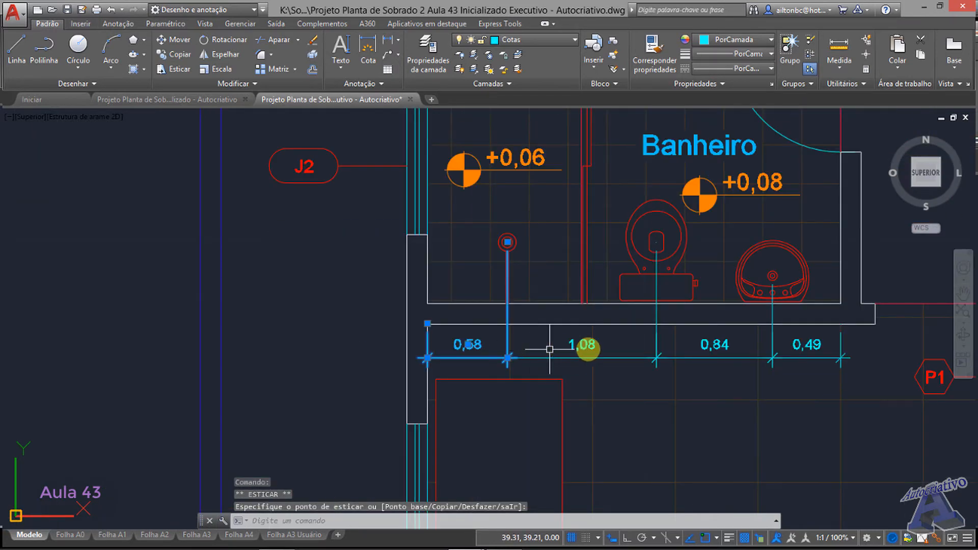
{"action": "key", "text": "Escape"}
{"action": "mouse_move", "coordinate": [606, 345]}
{"action": "middle_mouse_down"}
{"action": "mouse_move", "coordinate": [345, 330]}
{"action": "mouse_move", "coordinate": [403, 340]}
{"action": "middle_mouse_up"}
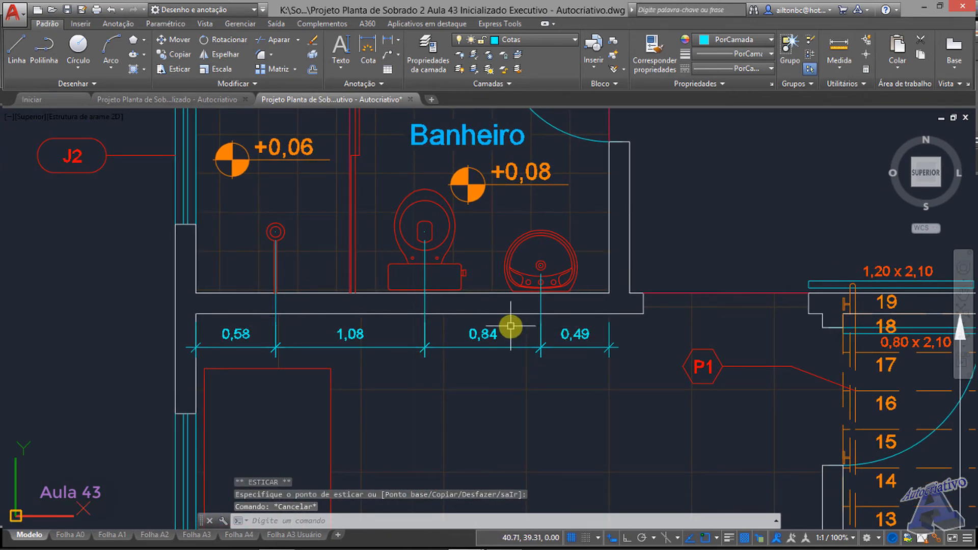
Step: Add a vertical linear dimension from the service-area laundry sink's drain centre to the inner wall corner, placed beside the sink
{"action": "mouse_move", "coordinate": [475, 338]}
{"action": "middle_mouse_down"}
{"action": "mouse_move", "coordinate": [517, 374]}
{"action": "mouse_move", "coordinate": [528, 445]}
{"action": "middle_mouse_up"}
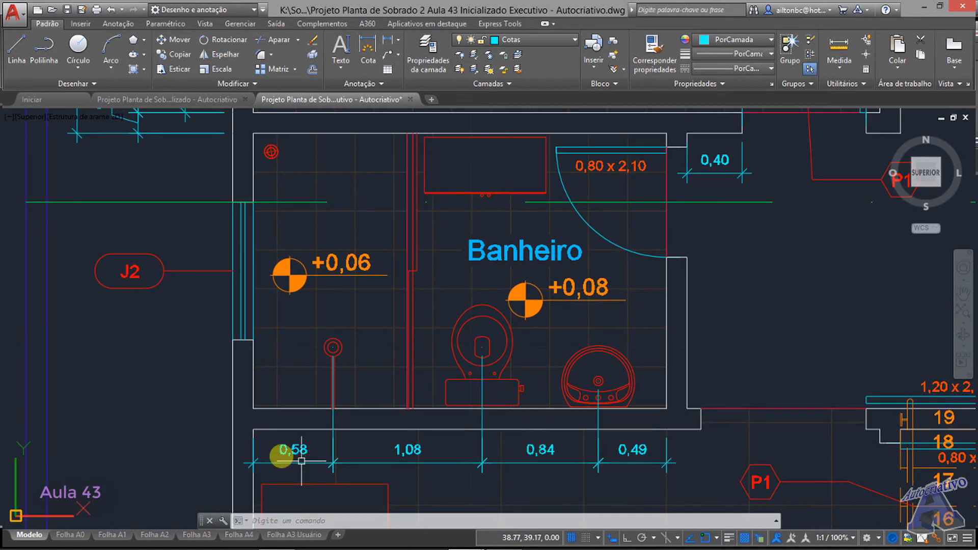
{"action": "middle_click_drag", "start_coordinate": [588, 451], "coordinate": [579, 379]}
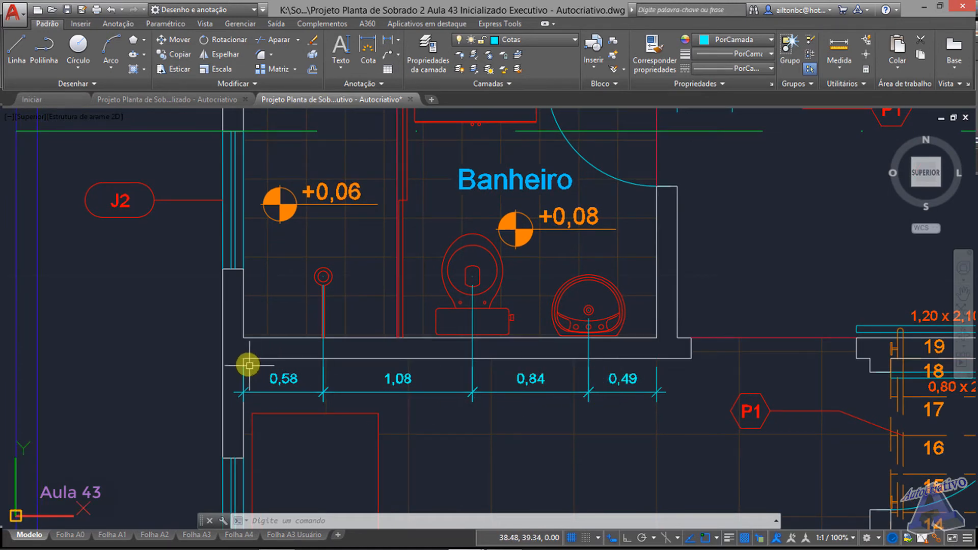
{"action": "scroll", "coordinate": [289, 367], "scroll_direction": "down", "scroll_amount": 4}
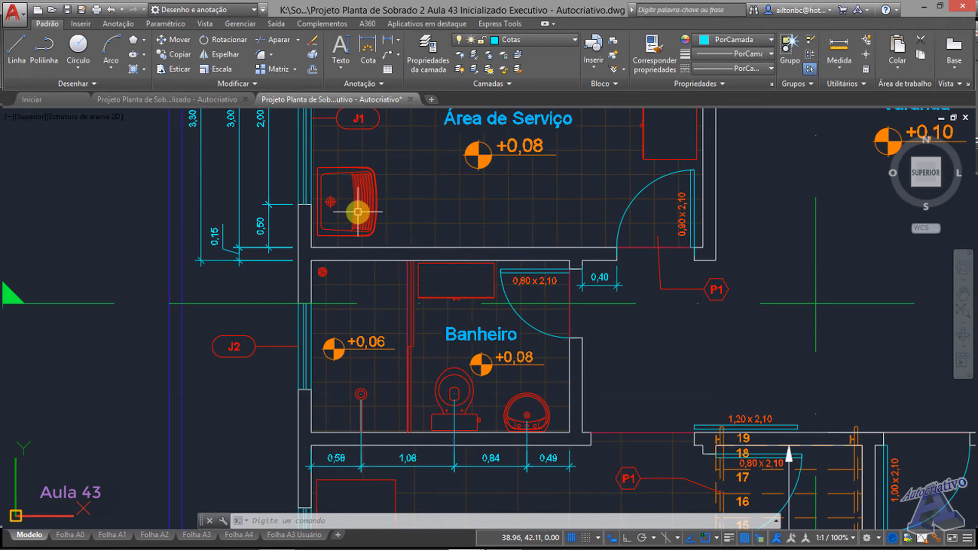
{"action": "scroll", "coordinate": [357, 212], "scroll_direction": "up", "scroll_amount": 3}
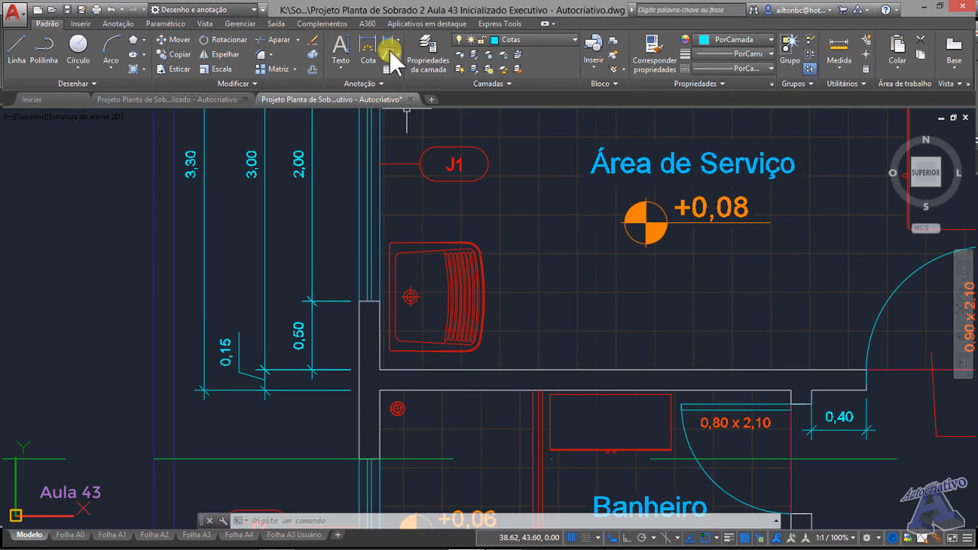
{"action": "left_click", "coordinate": [384, 40]}
{"action": "scroll", "coordinate": [399, 298], "scroll_direction": "up", "scroll_amount": 4}
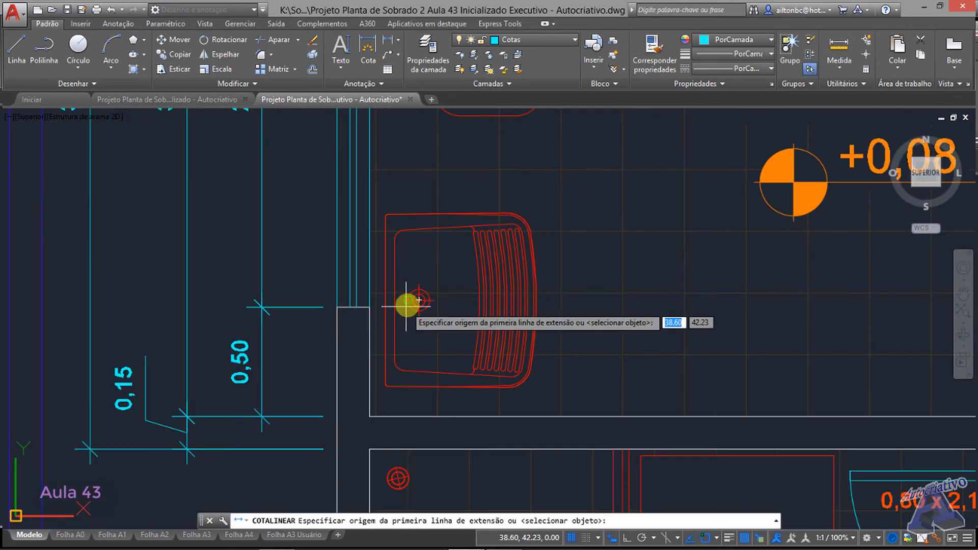
{"action": "left_click", "coordinate": [414, 299]}
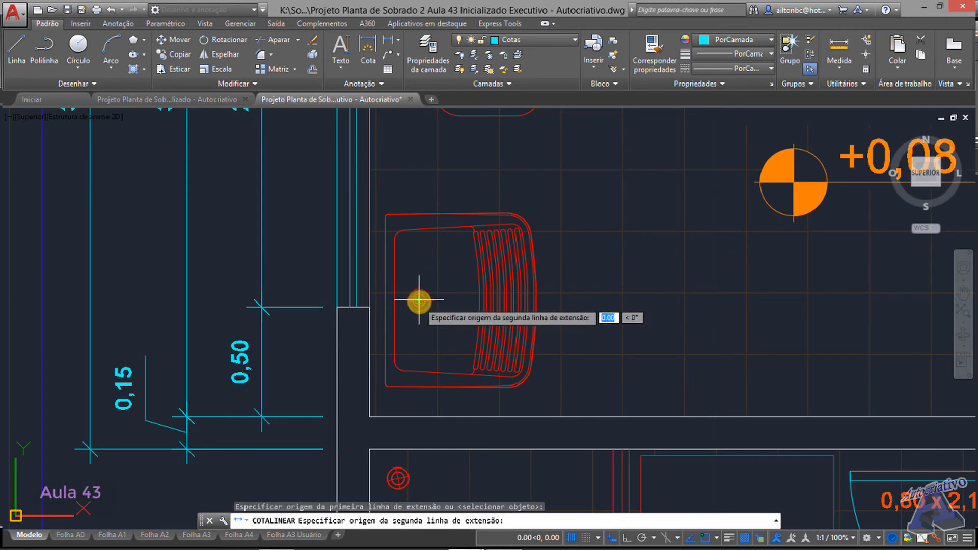
{"action": "left_click", "coordinate": [370, 416]}
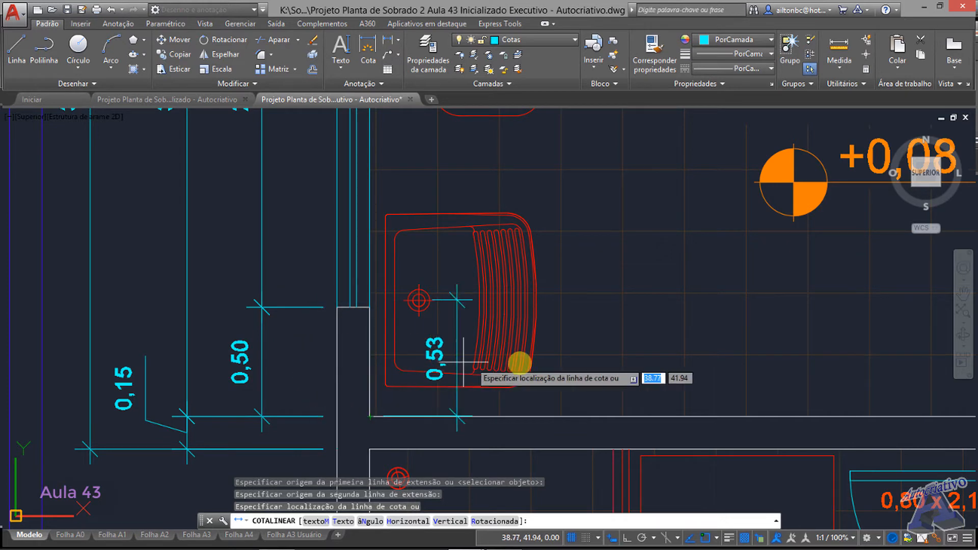
{"action": "mouse_move", "coordinate": [598, 363]}
{"action": "middle_mouse_down"}
{"action": "mouse_move", "coordinate": [320, 277]}
{"action": "mouse_move", "coordinate": [426, 289]}
{"action": "middle_mouse_up"}
{"action": "left_click", "coordinate": [423, 286]}
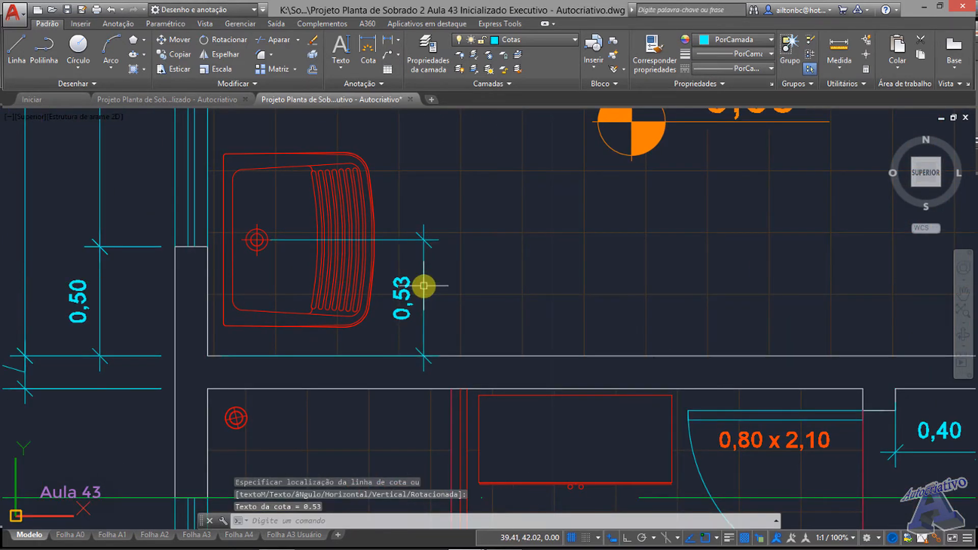
Step: Move the laundry sink dimension's wall-side extension origin from the wall corner to the end of the dimension line
{"action": "left_click", "coordinate": [426, 324]}
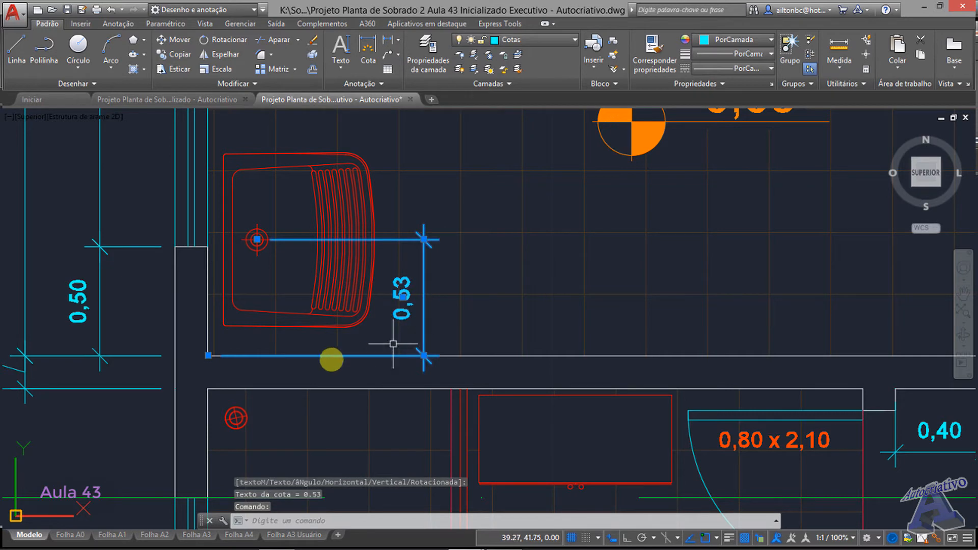
{"action": "left_click", "coordinate": [208, 356]}
{"action": "left_click", "coordinate": [426, 351]}
{"action": "key", "text": "Escape"}
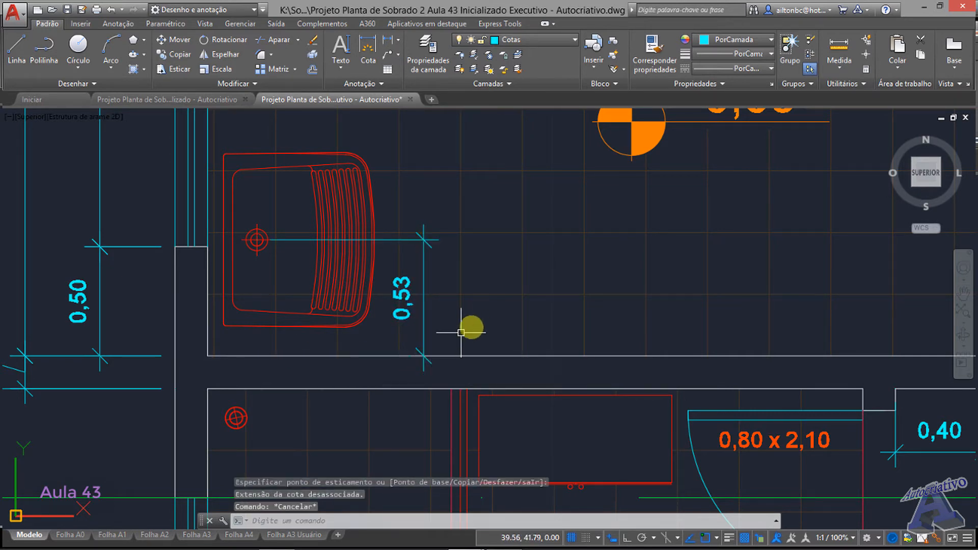
Step: Add a horizontal linear dimension in the service area from the inner wall corner by the laundry sink to the bathroom doorway wall's inner face
{"action": "scroll", "coordinate": [461, 332], "scroll_direction": "down", "scroll_amount": 4}
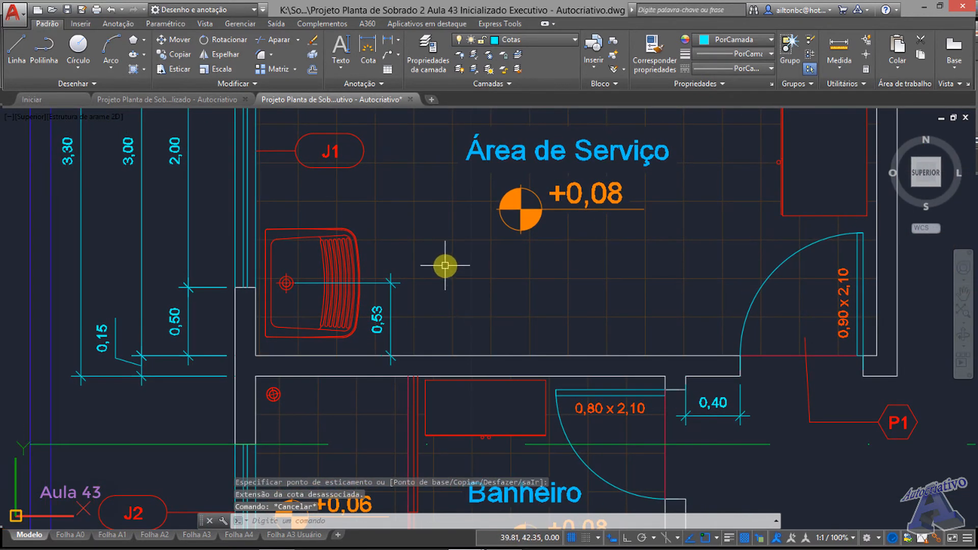
{"action": "left_click", "coordinate": [387, 41]}
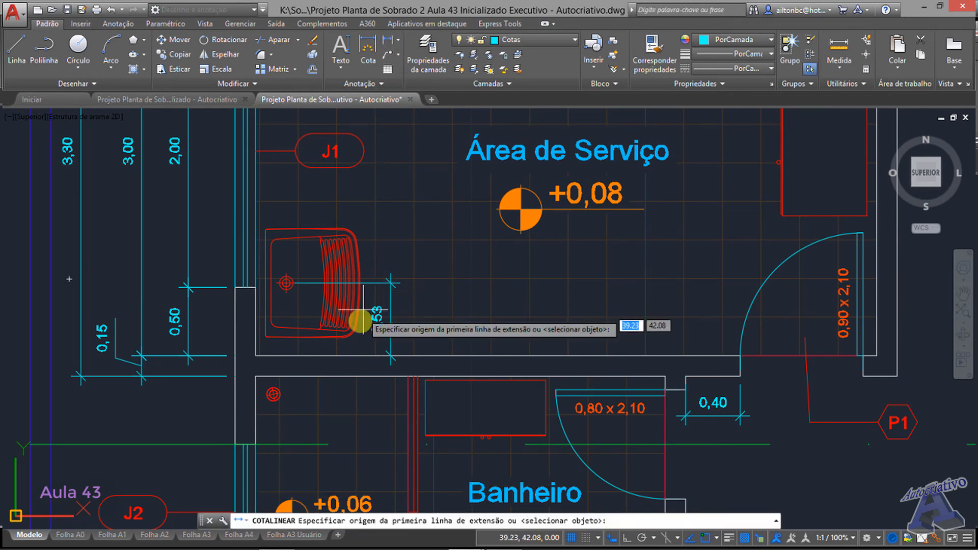
{"action": "mouse_move", "coordinate": [360, 316]}
{"action": "middle_mouse_down"}
{"action": "mouse_move", "coordinate": [261, 251]}
{"action": "mouse_move", "coordinate": [286, 230]}
{"action": "middle_mouse_up"}
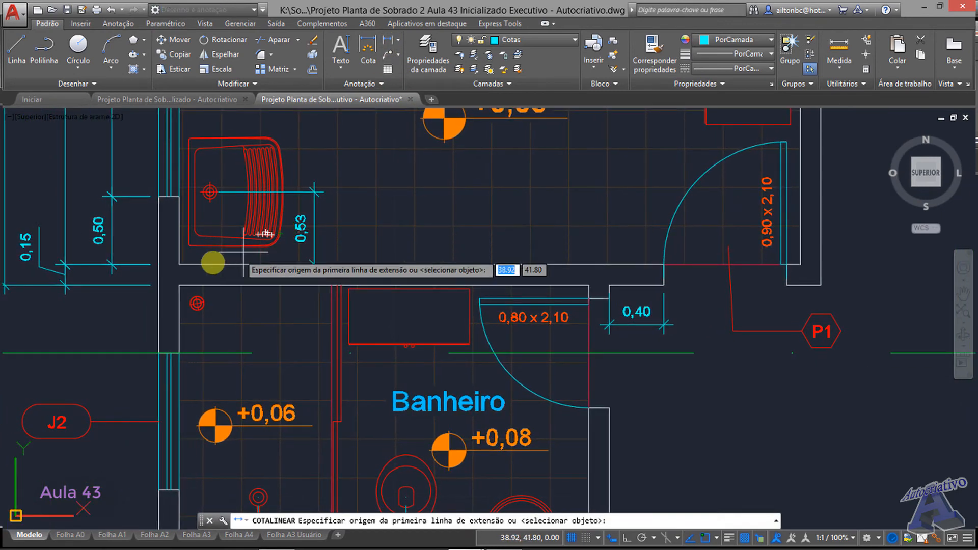
{"action": "left_click", "coordinate": [179, 264]}
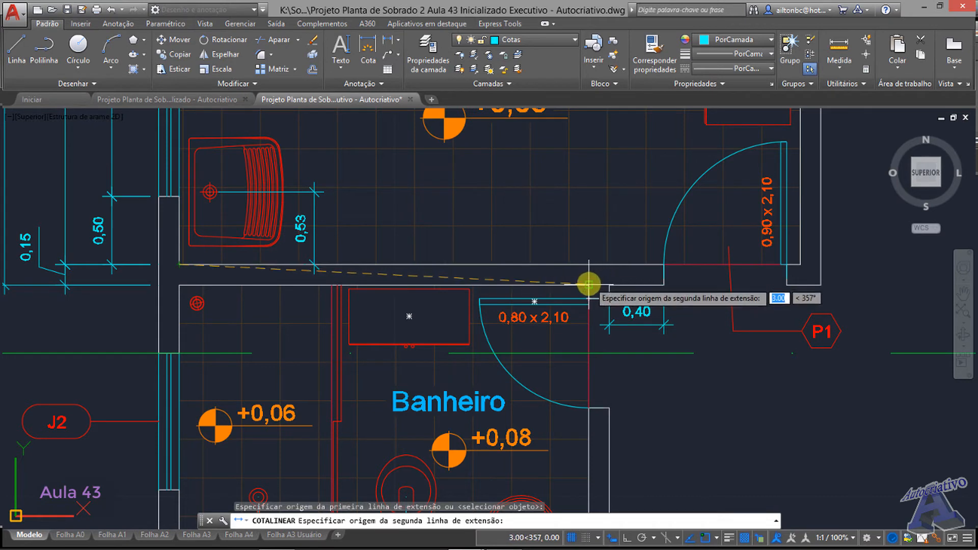
{"action": "left_click", "coordinate": [588, 265]}
{"action": "middle_click_drag", "start_coordinate": [557, 229], "coordinate": [569, 260]}
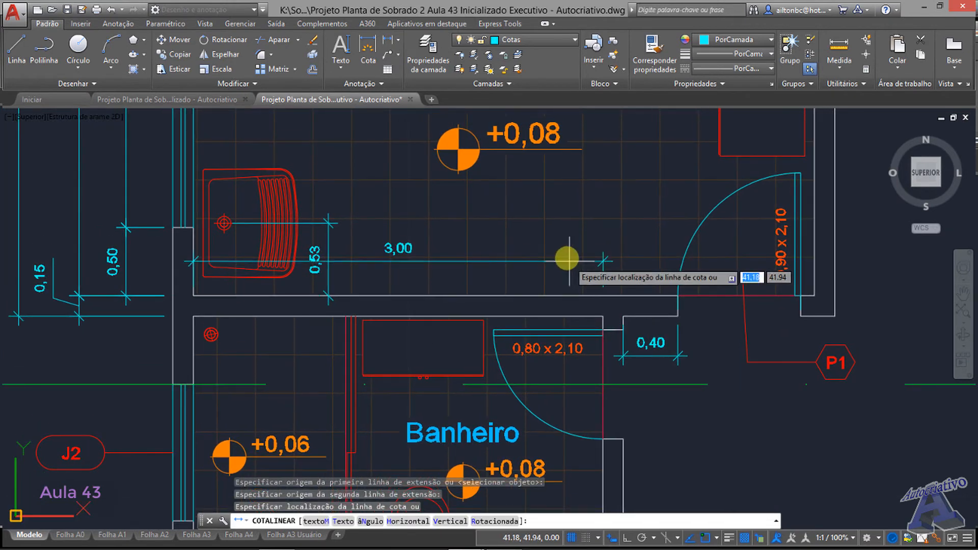
{"action": "mouse_move", "coordinate": [527, 219]}
{"action": "middle_mouse_down"}
{"action": "mouse_move", "coordinate": [564, 262]}
{"action": "mouse_move", "coordinate": [563, 283]}
{"action": "middle_mouse_up"}
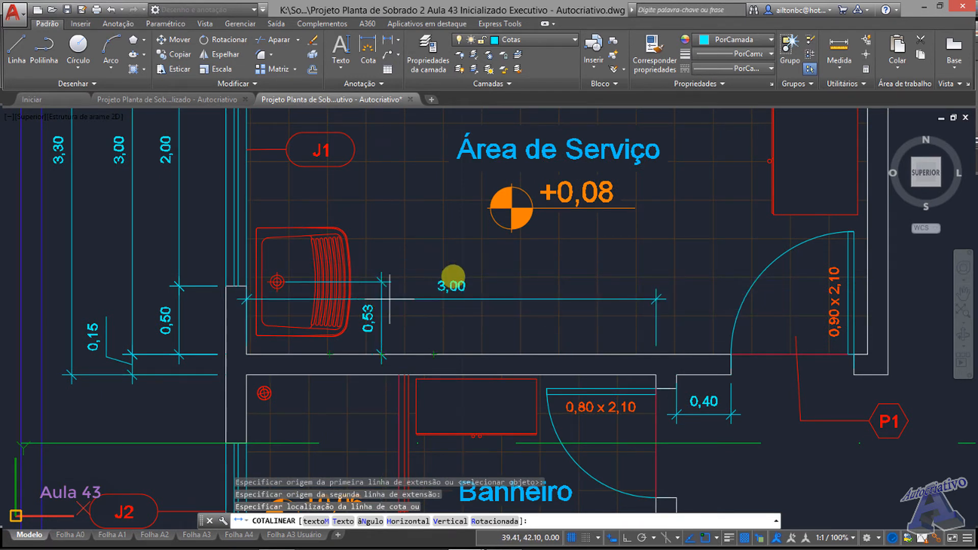
{"action": "left_click", "coordinate": [501, 266]}
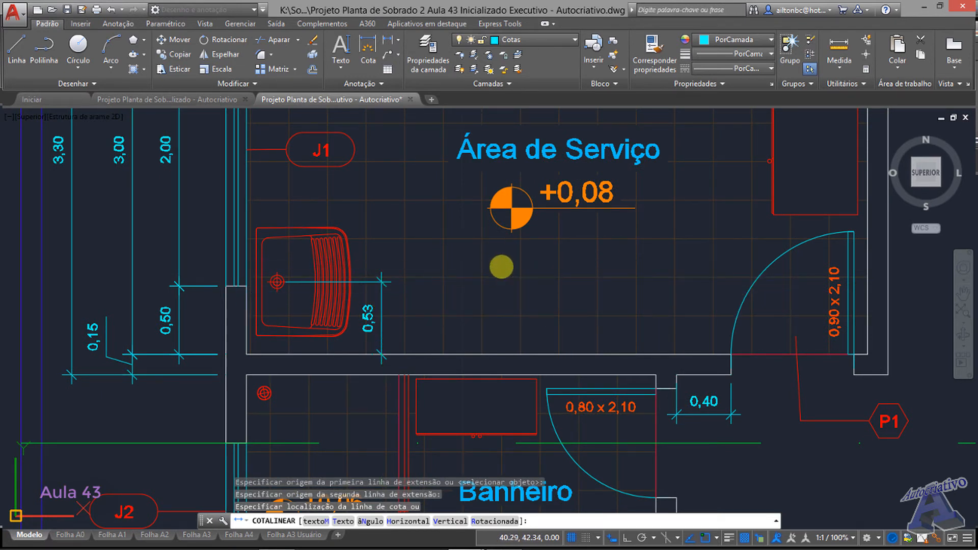
{"action": "middle_click_drag", "start_coordinate": [463, 325], "coordinate": [470, 326]}
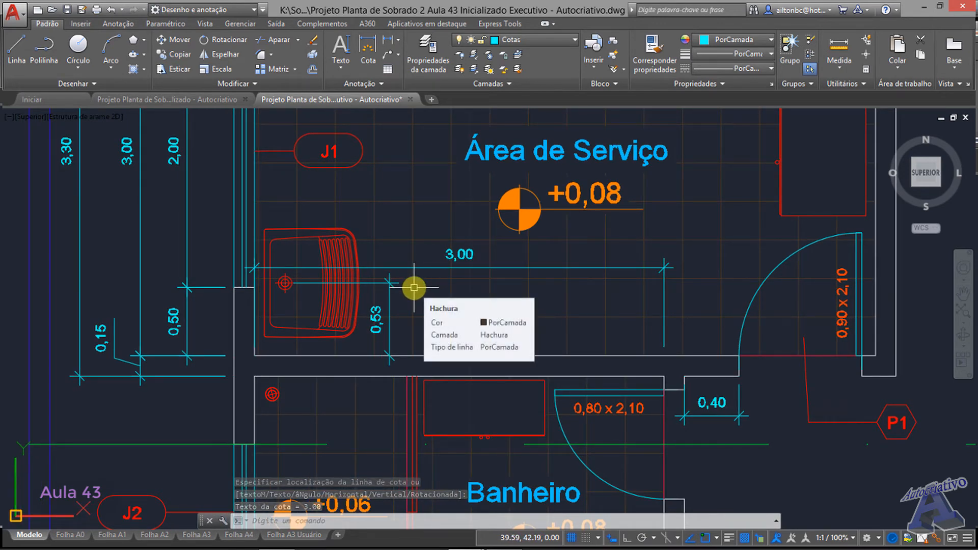
Step: Bring the short wall line behind the laundry sink to the front, above the overlapping extension line of the horizontal dimension
{"action": "scroll", "coordinate": [414, 287], "scroll_direction": "up", "scroll_amount": 2}
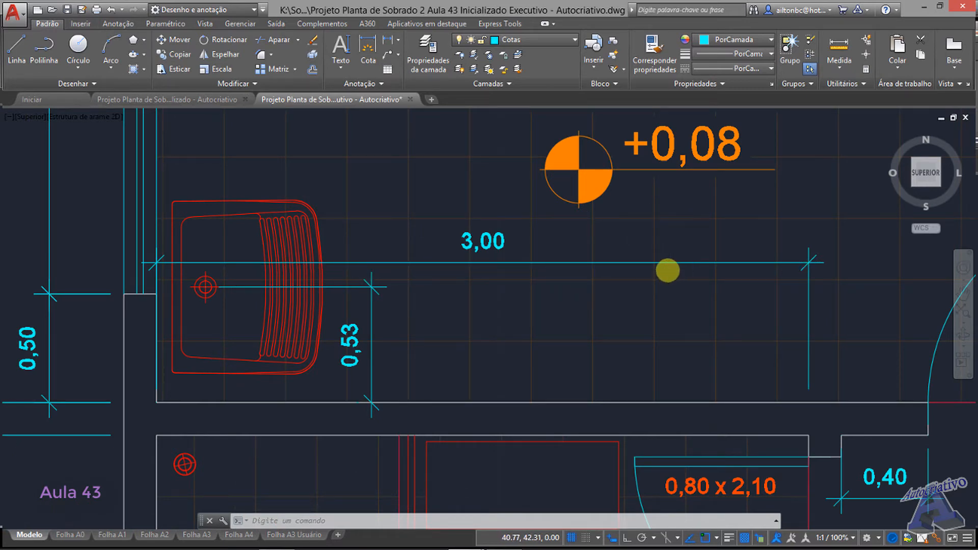
{"action": "scroll", "coordinate": [604, 286], "scroll_direction": "down", "scroll_amount": 4}
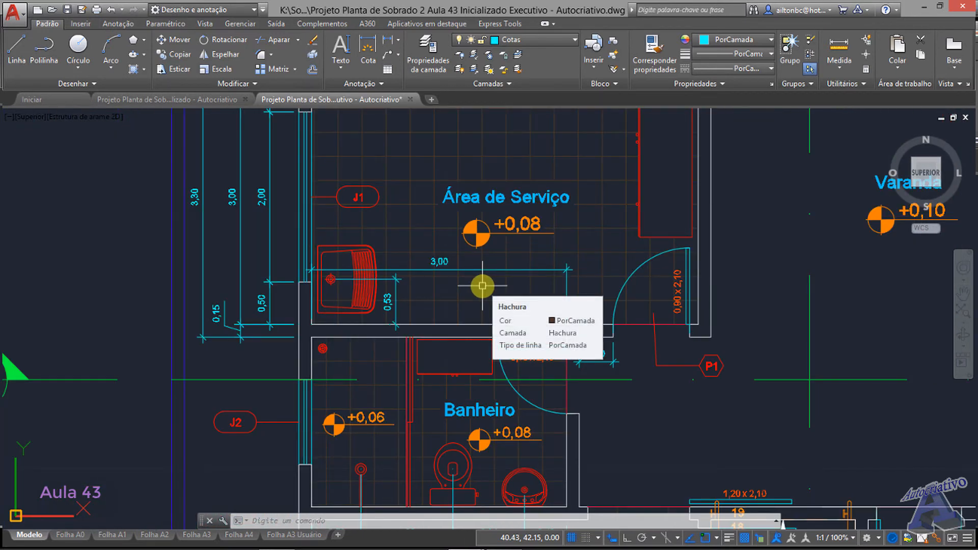
{"action": "scroll", "coordinate": [434, 307], "scroll_direction": "up", "scroll_amount": 4}
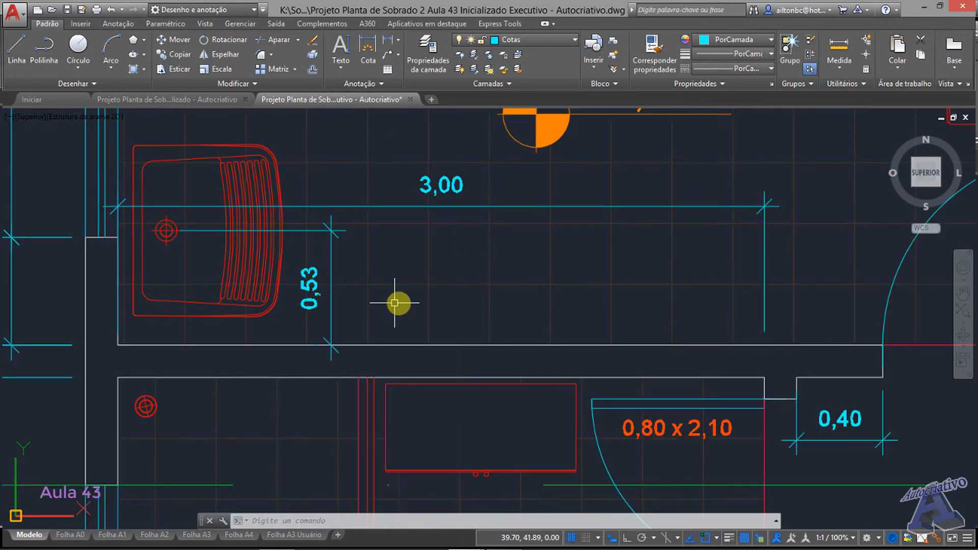
{"action": "mouse_move", "coordinate": [395, 303]}
{"action": "middle_mouse_down"}
{"action": "mouse_move", "coordinate": [576, 316]}
{"action": "mouse_move", "coordinate": [548, 317]}
{"action": "middle_mouse_up"}
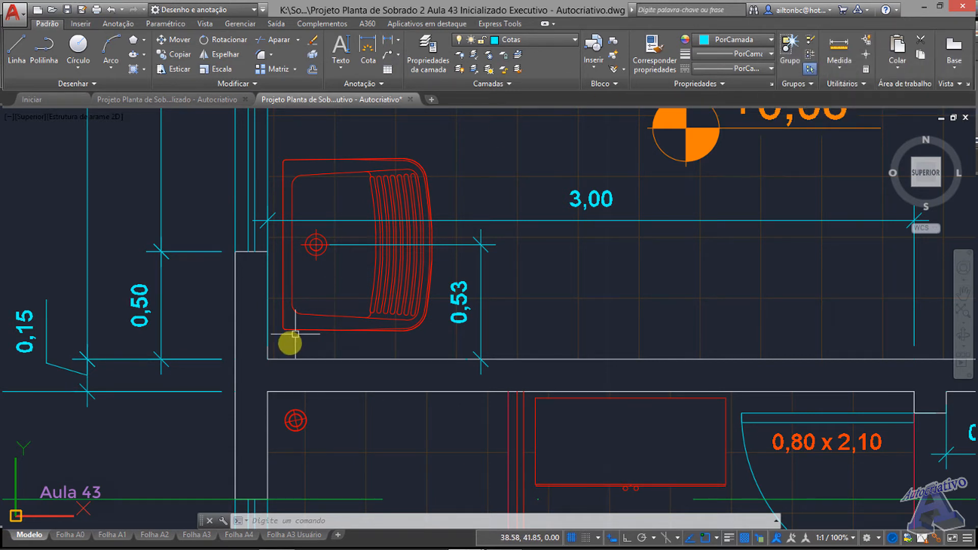
{"action": "left_click", "coordinate": [268, 317]}
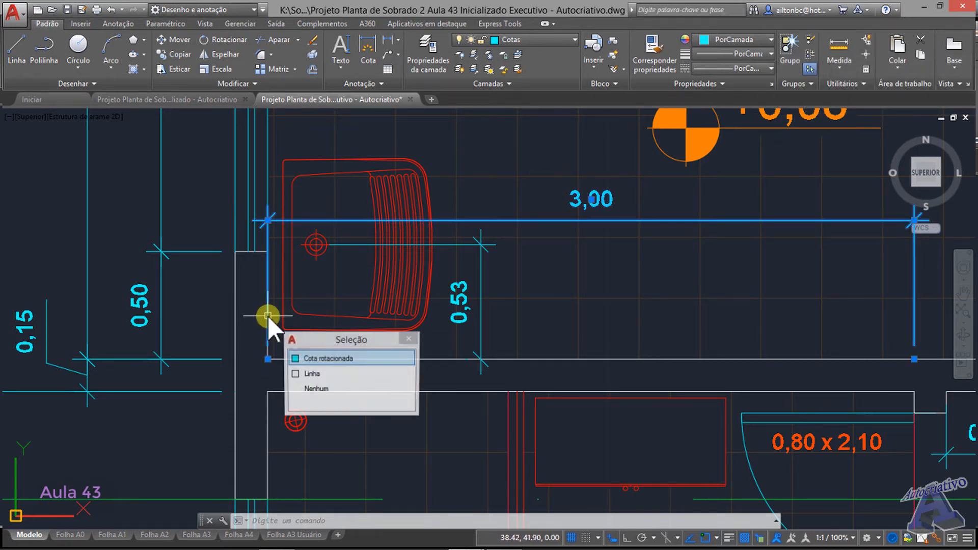
{"action": "left_click", "coordinate": [312, 374]}
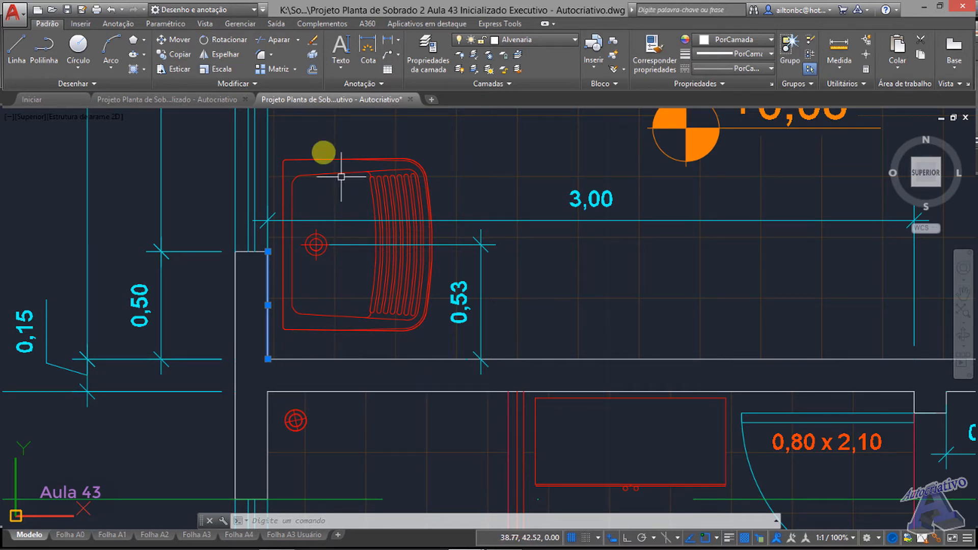
{"action": "left_click", "coordinate": [246, 84]}
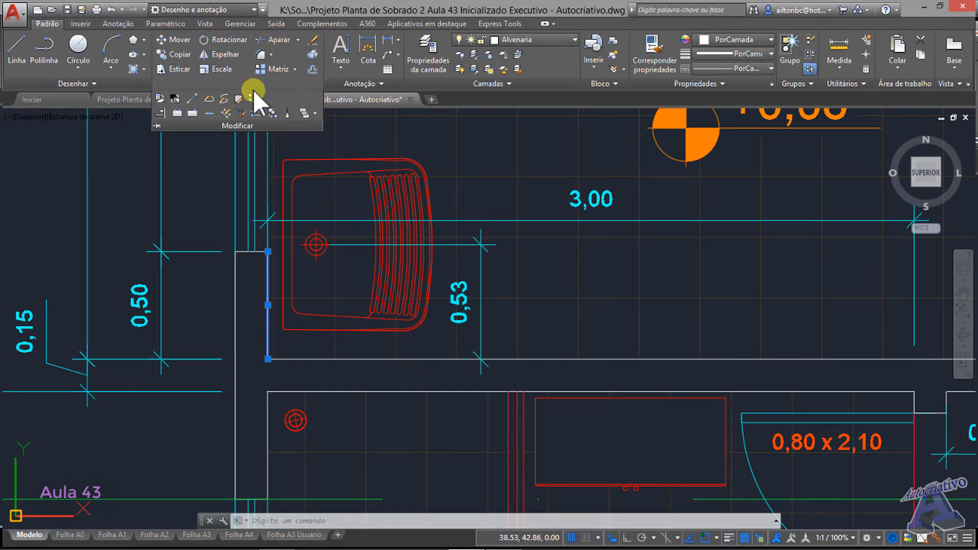
{"action": "left_click", "coordinate": [314, 114]}
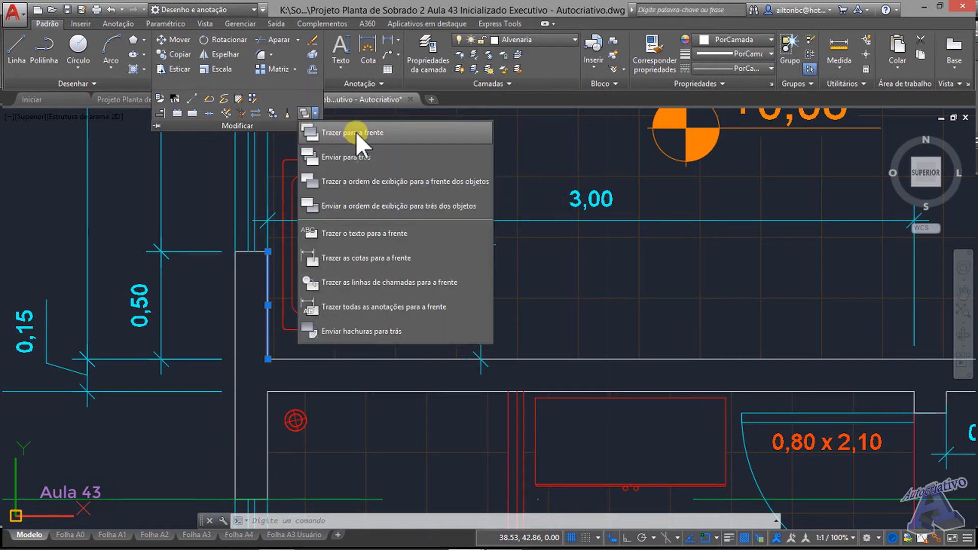
{"action": "left_click", "coordinate": [355, 133]}
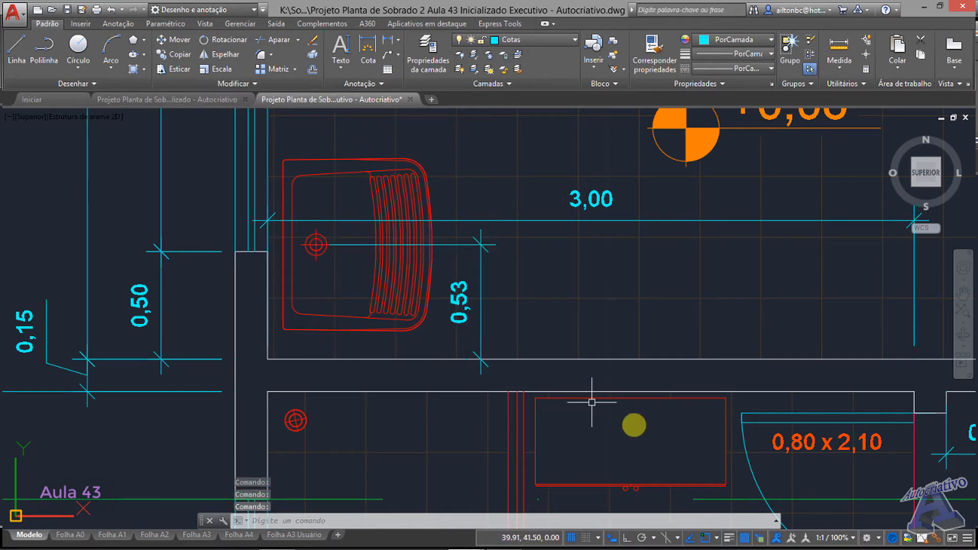
Step: Turn on lineweight display to inspect the service-area and bathroom walls, and turn it off again
{"action": "left_click", "coordinate": [729, 537]}
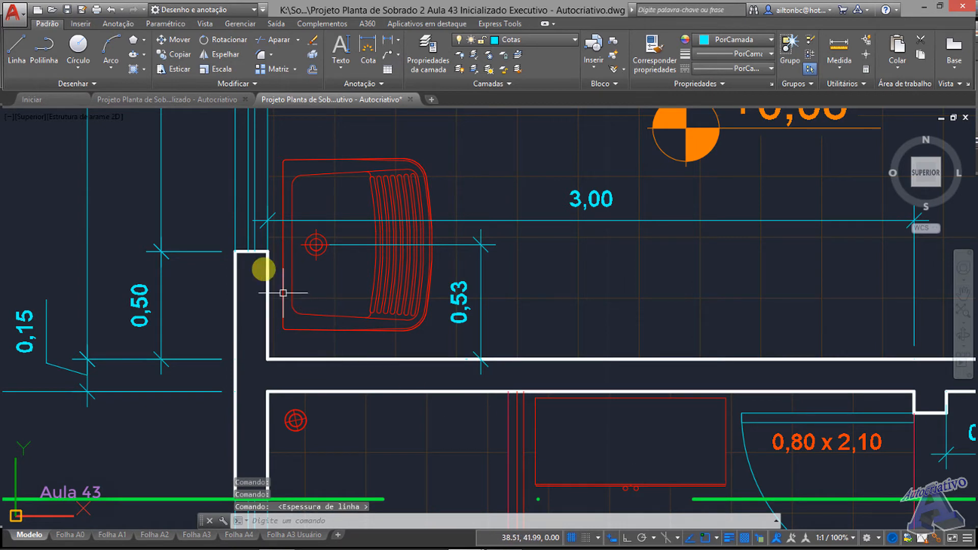
{"action": "mouse_move", "coordinate": [449, 336]}
{"action": "middle_mouse_down"}
{"action": "mouse_move", "coordinate": [431, 312]}
{"action": "mouse_move", "coordinate": [370, 272]}
{"action": "middle_mouse_up"}
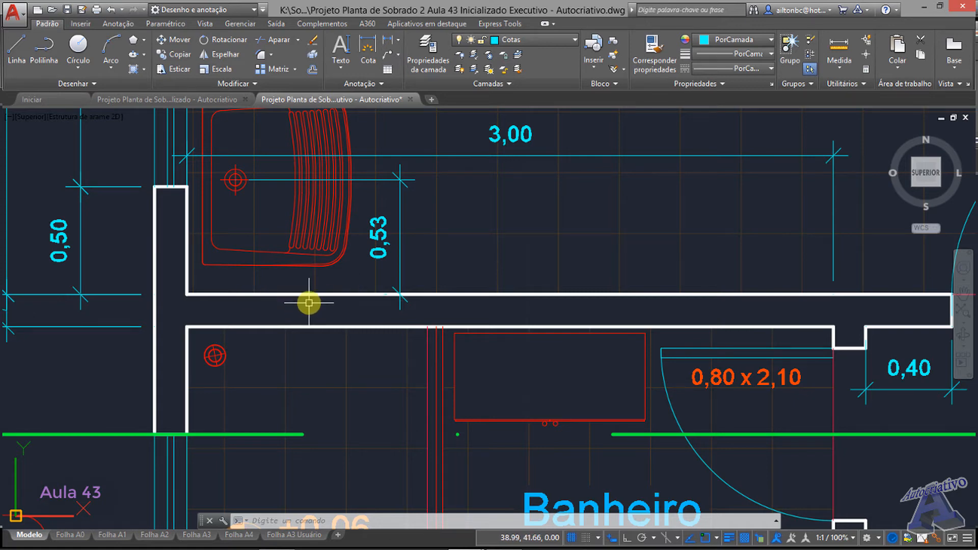
{"action": "scroll", "coordinate": [315, 302], "scroll_direction": "down", "scroll_amount": 1}
{"action": "scroll", "coordinate": [529, 307], "scroll_direction": "down", "scroll_amount": 1}
{"action": "mouse_move", "coordinate": [528, 307]}
{"action": "middle_mouse_down"}
{"action": "mouse_move", "coordinate": [390, 199]}
{"action": "mouse_move", "coordinate": [411, 179]}
{"action": "middle_mouse_up"}
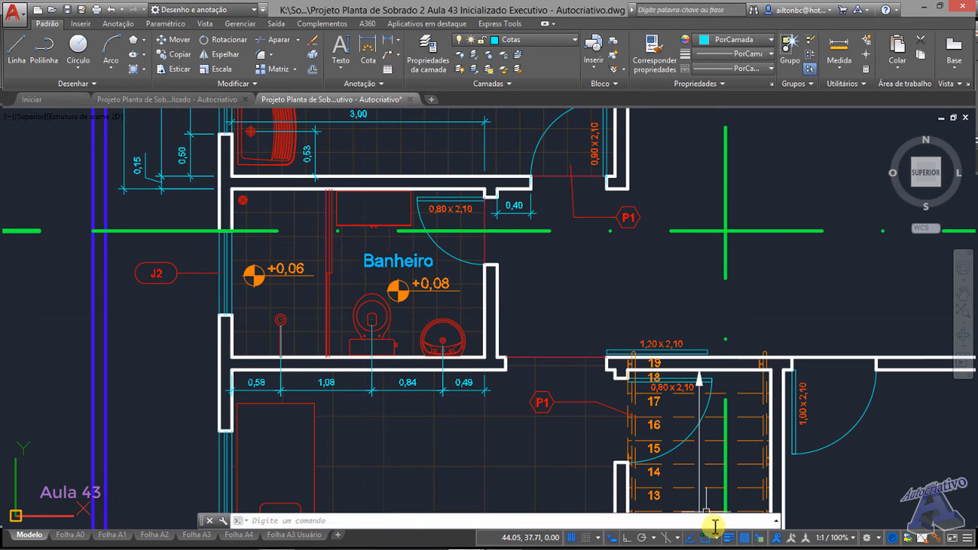
{"action": "left_click", "coordinate": [729, 537]}
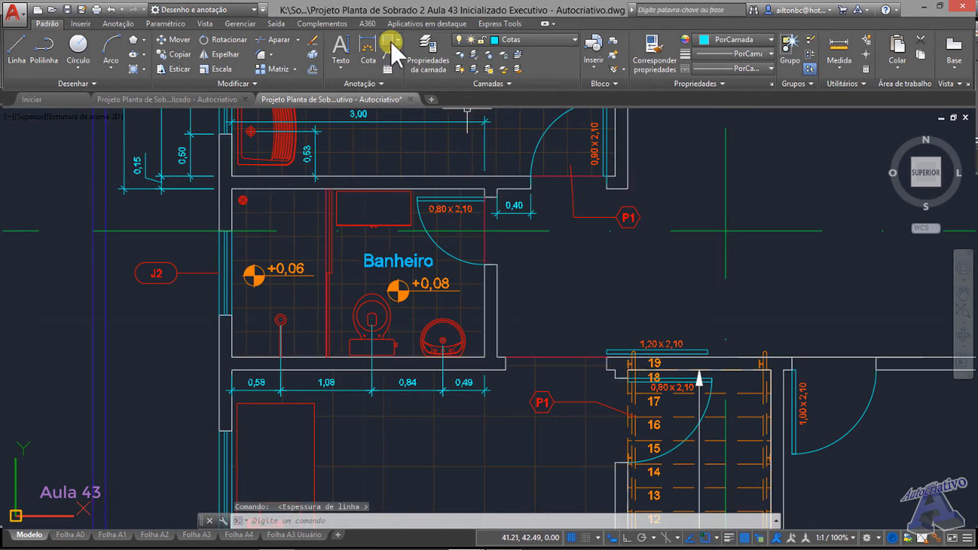
Step: Add a linear dimension for the bathroom doorway wall's thickness, aligned with the horizontal dimension line across the service area
{"action": "left_click", "coordinate": [390, 42]}
{"action": "scroll", "coordinate": [478, 221], "scroll_direction": "up", "scroll_amount": 2}
{"action": "middle_click_drag", "start_coordinate": [478, 221], "coordinate": [495, 437]}
{"action": "left_click", "coordinate": [485, 316]}
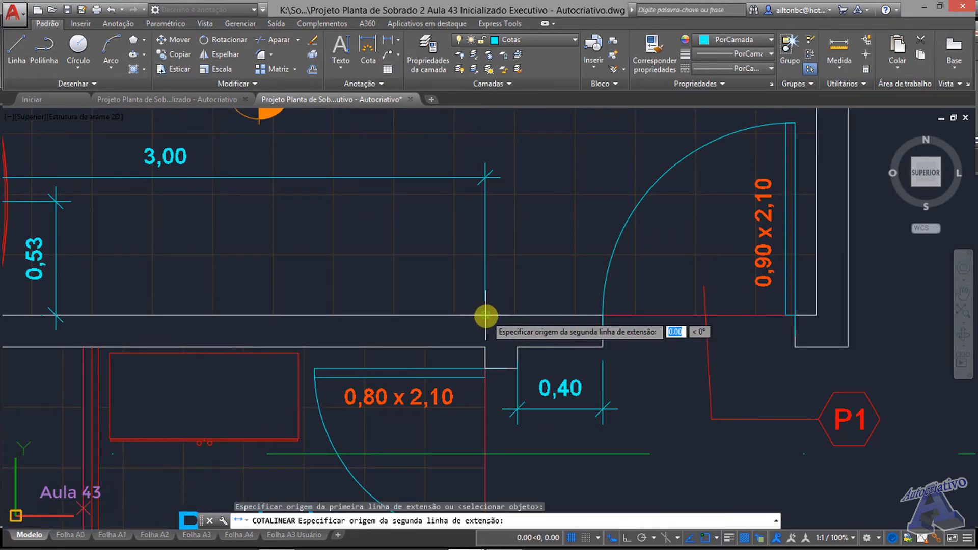
{"action": "left_click", "coordinate": [517, 316]}
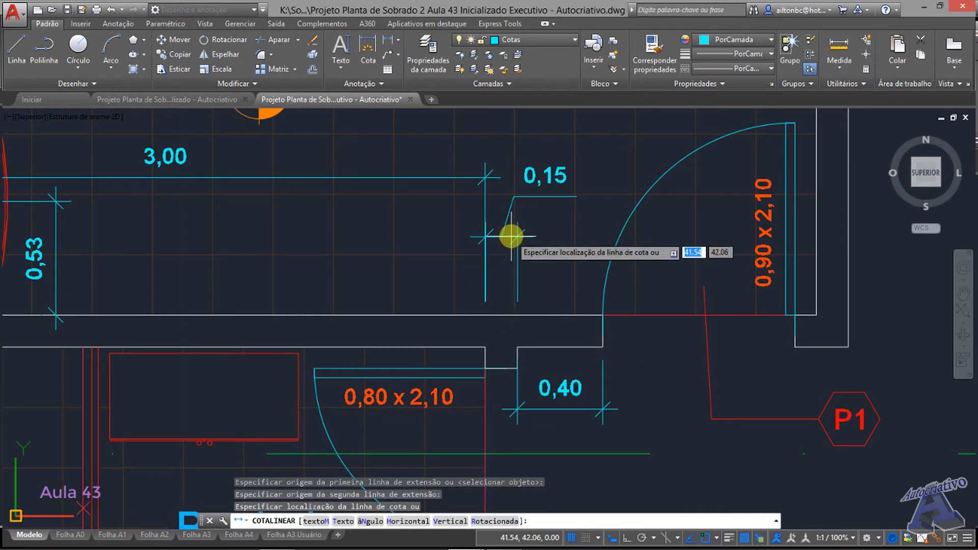
{"action": "scroll", "coordinate": [510, 236], "scroll_direction": "down", "scroll_amount": 1}
{"action": "left_click", "coordinate": [478, 312]}
{"action": "scroll", "coordinate": [507, 343], "scroll_direction": "down", "scroll_amount": 1}
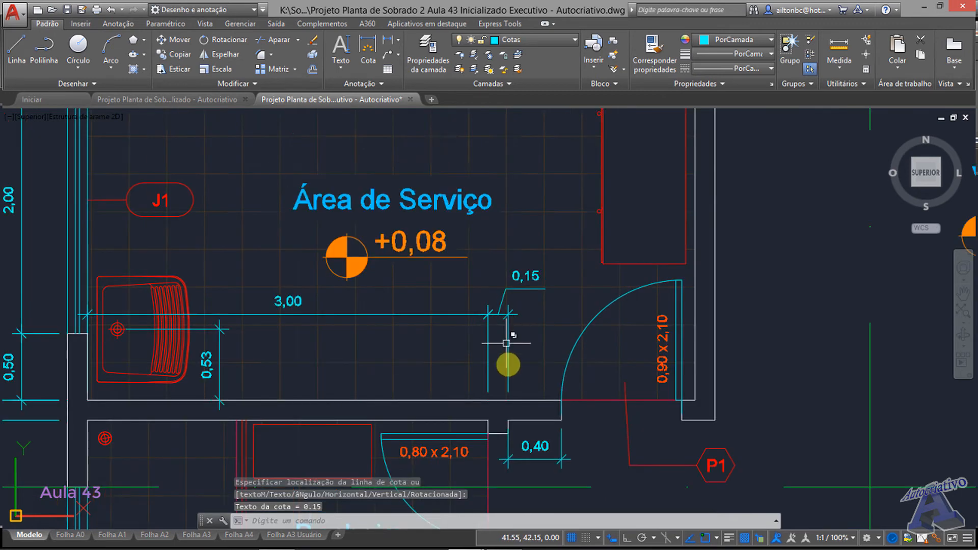
Step: Delete the window size labels and their leader lines outside Dormitório 3 and Dormitório 2 on the upper-floor plan
{"action": "scroll", "coordinate": [506, 342], "scroll_direction": "down", "scroll_amount": 4}
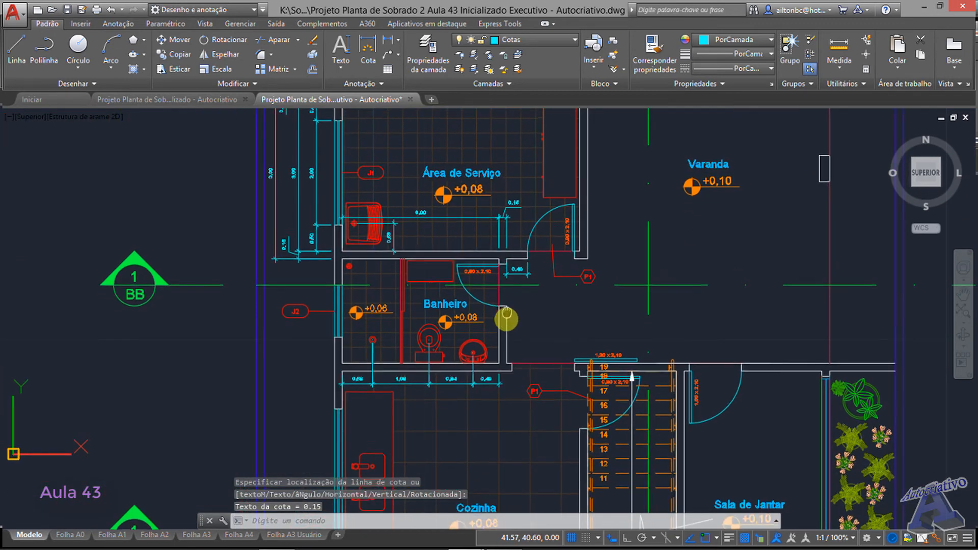
{"action": "middle_click_drag", "start_coordinate": [506, 316], "coordinate": [490, 332]}
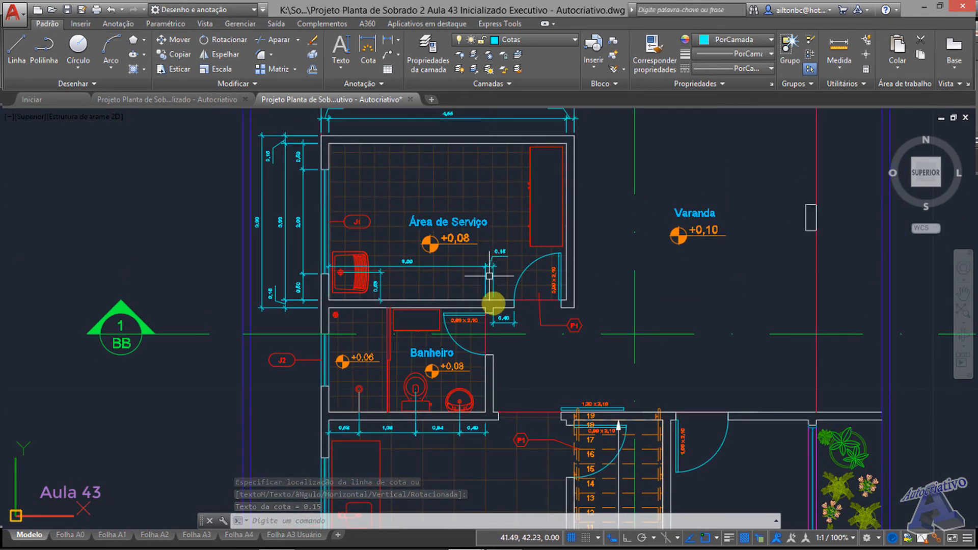
{"action": "scroll", "coordinate": [490, 290], "scroll_direction": "up", "scroll_amount": 2}
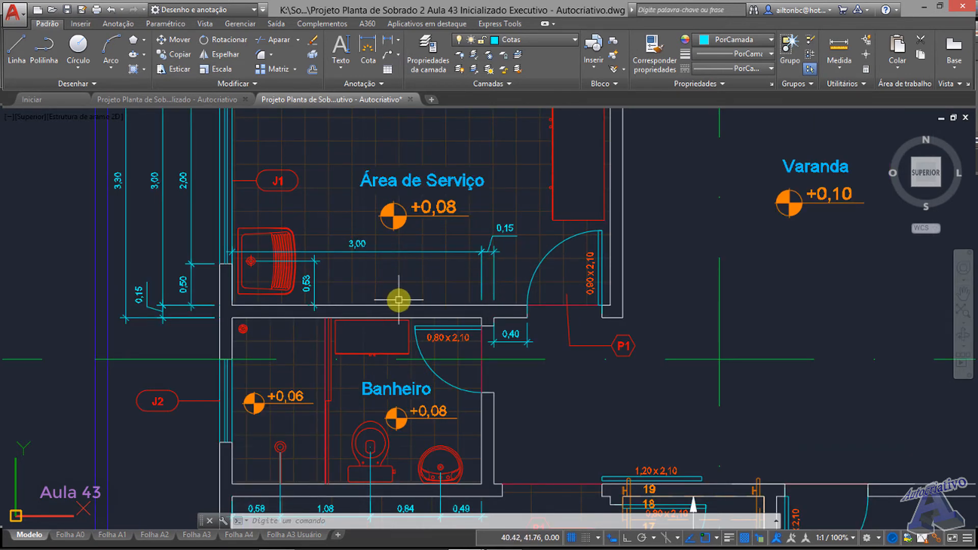
{"action": "scroll", "coordinate": [399, 300], "scroll_direction": "down", "scroll_amount": 6}
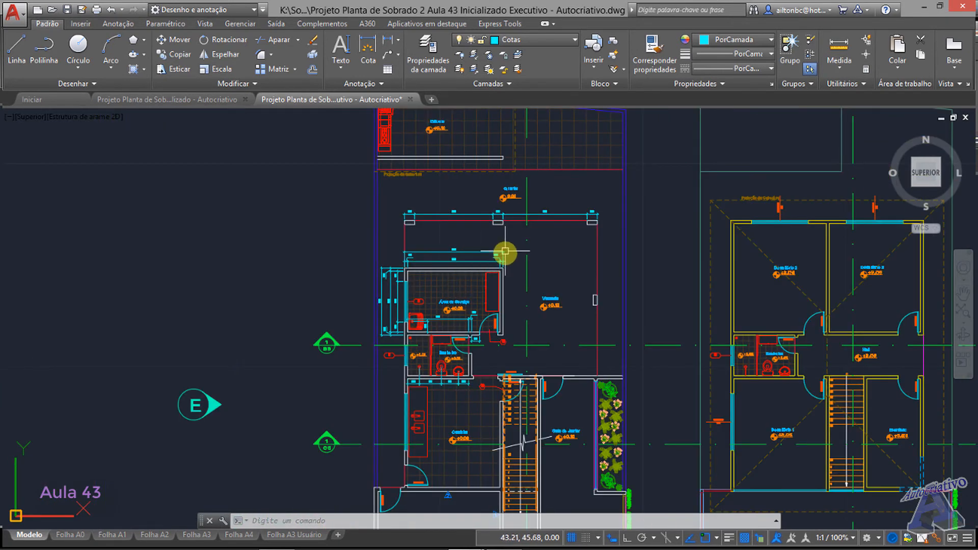
{"action": "mouse_move", "coordinate": [505, 251]}
{"action": "middle_mouse_down"}
{"action": "mouse_move", "coordinate": [301, 242]}
{"action": "mouse_move", "coordinate": [350, 285]}
{"action": "mouse_move", "coordinate": [428, 391]}
{"action": "mouse_move", "coordinate": [377, 330]}
{"action": "mouse_move", "coordinate": [411, 201]}
{"action": "middle_mouse_up"}
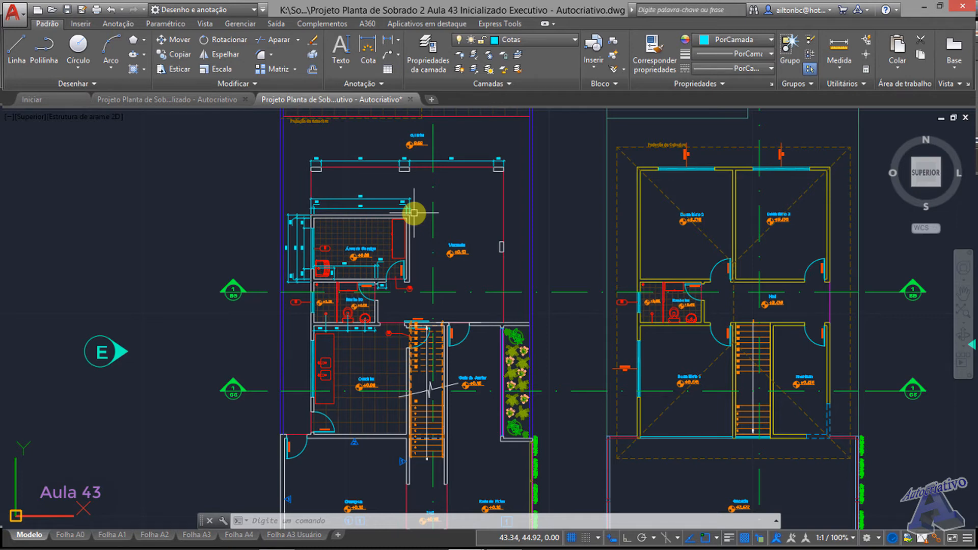
{"action": "scroll", "coordinate": [681, 239], "scroll_direction": "down", "scroll_amount": 2}
{"action": "scroll", "coordinate": [572, 270], "scroll_direction": "up", "scroll_amount": 5}
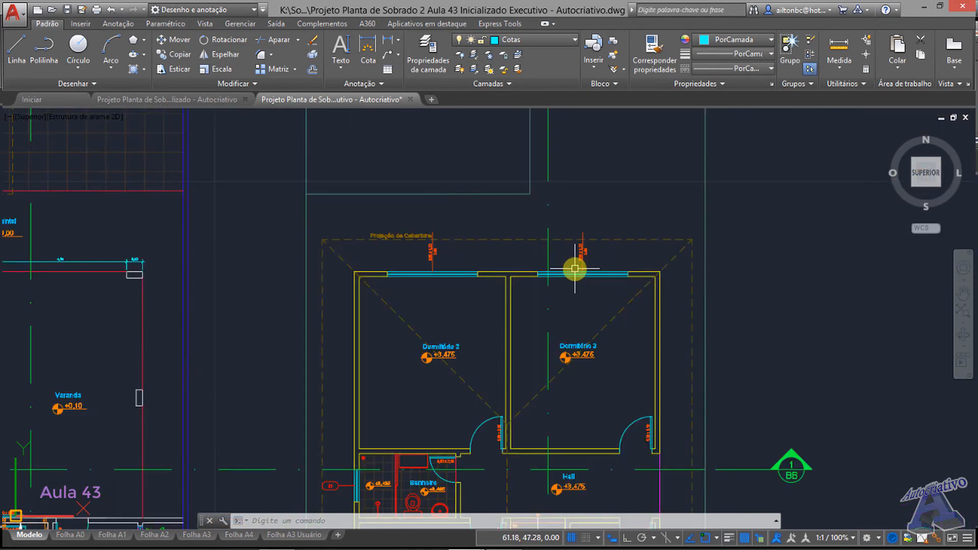
{"action": "left_click", "coordinate": [574, 237]}
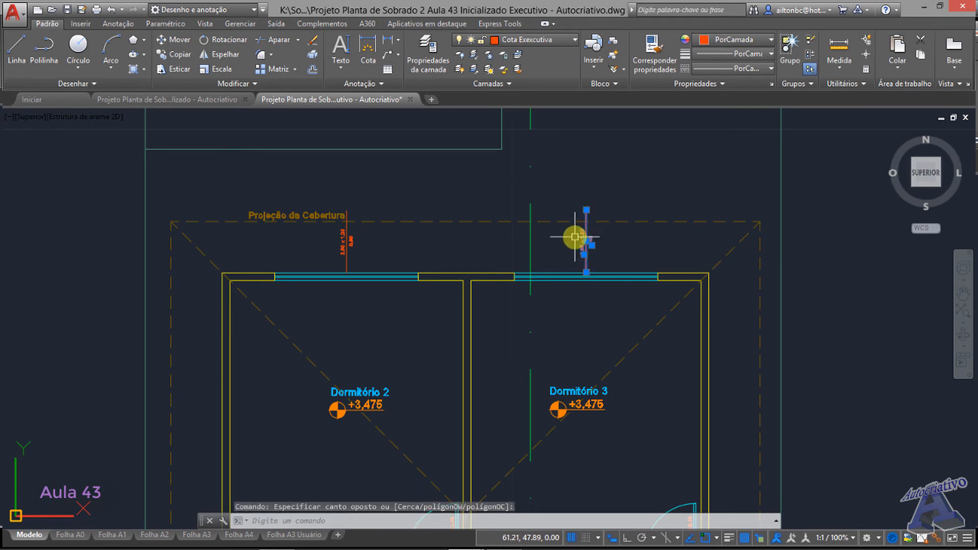
{"action": "key", "text": "Delete"}
{"action": "left_click", "coordinate": [365, 255]}
{"action": "left_click", "coordinate": [332, 242]}
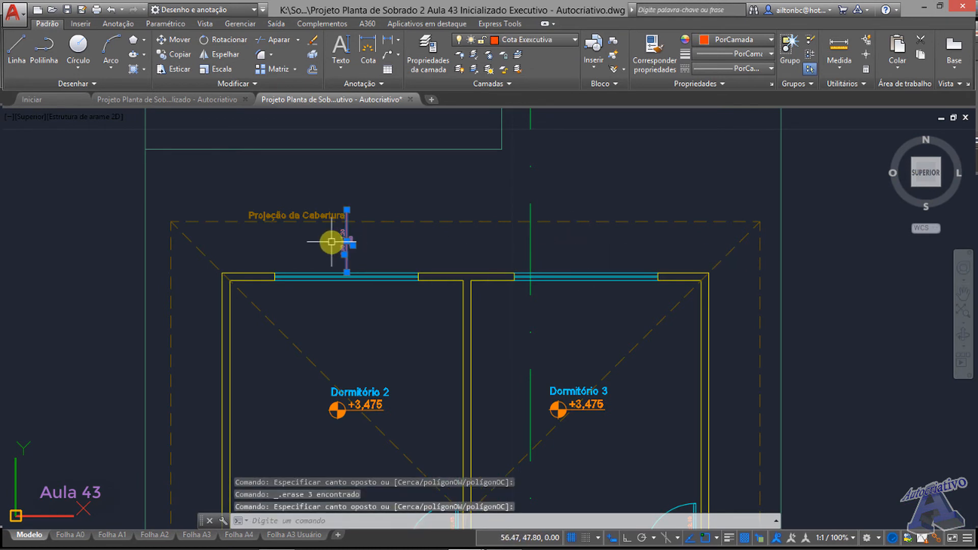
{"action": "middle_click_drag", "start_coordinate": [363, 273], "coordinate": [384, 239]}
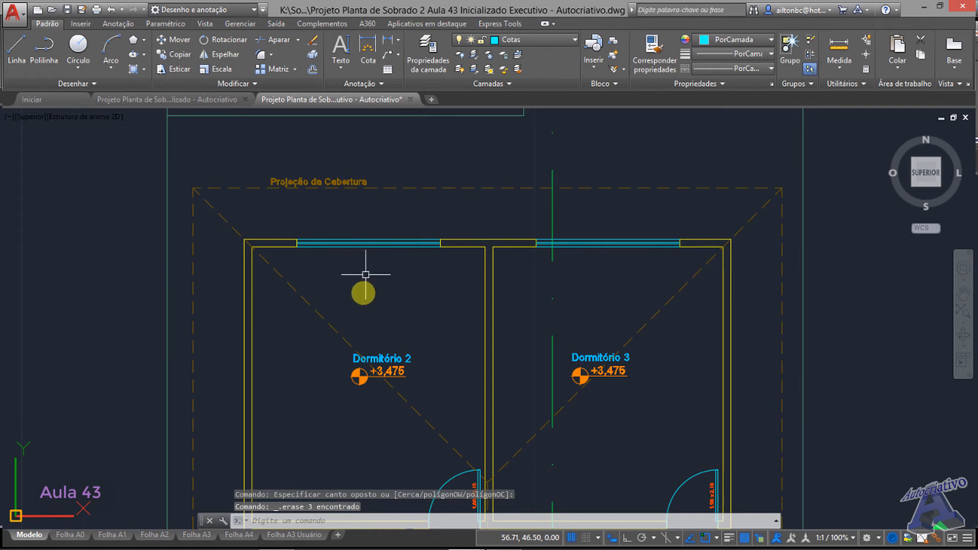
Step: Add a linear dimension above the upper wall, from Dormitório 2's inner outside-wall corner to the near edge of its window
{"action": "middle_click_drag", "start_coordinate": [439, 256], "coordinate": [454, 291]}
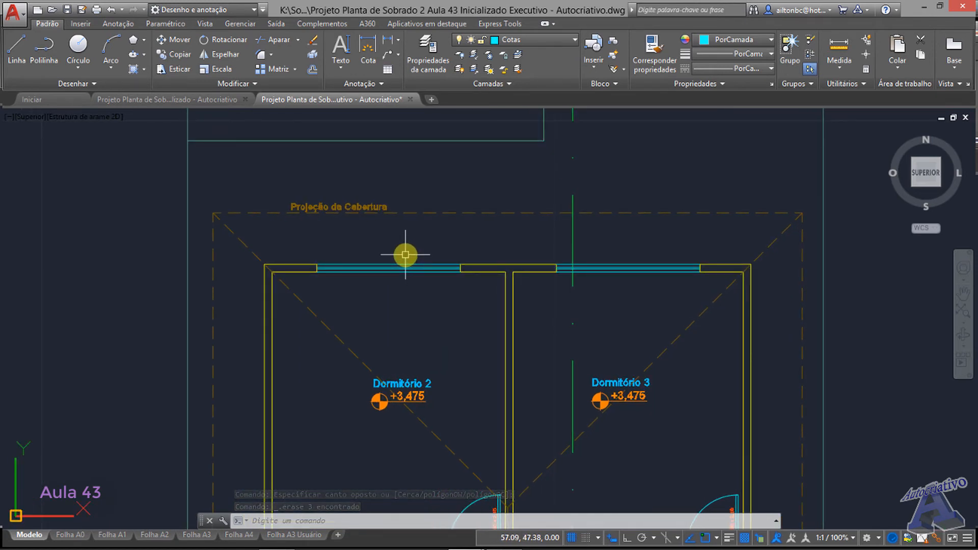
{"action": "type", "text": "tal"}
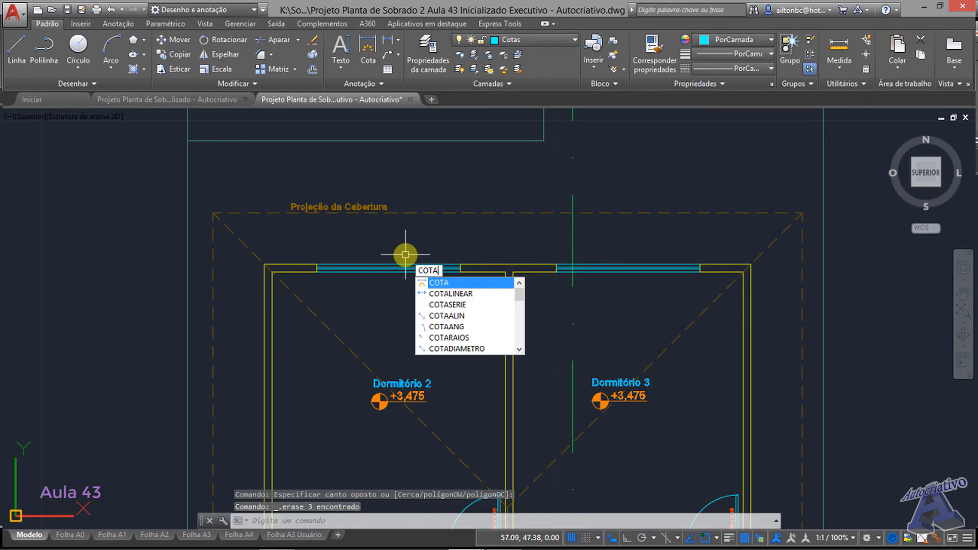
{"action": "key", "text": "Return"}
{"action": "scroll", "coordinate": [406, 254], "scroll_direction": "up", "scroll_amount": 4}
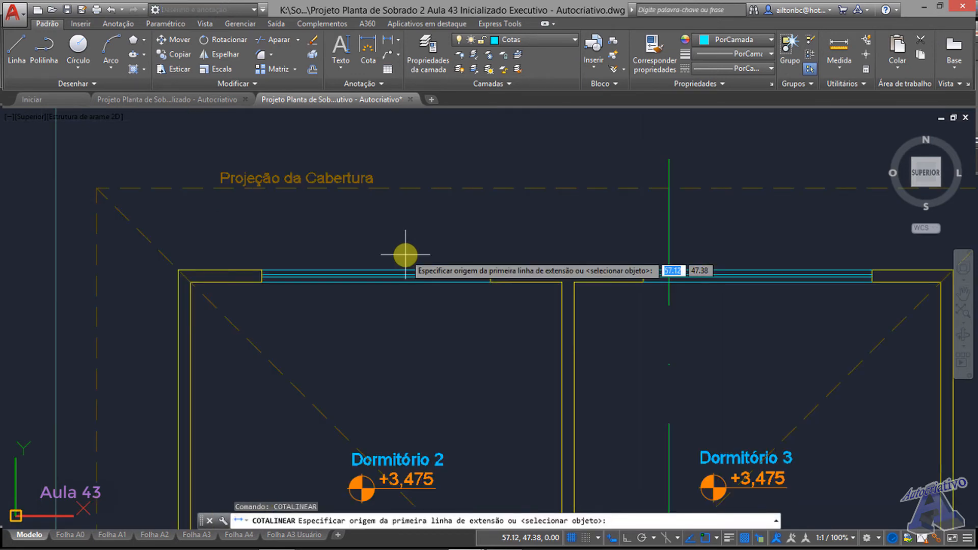
{"action": "scroll", "coordinate": [362, 259], "scroll_direction": "down", "scroll_amount": 2}
{"action": "scroll", "coordinate": [252, 286], "scroll_direction": "up", "scroll_amount": 2}
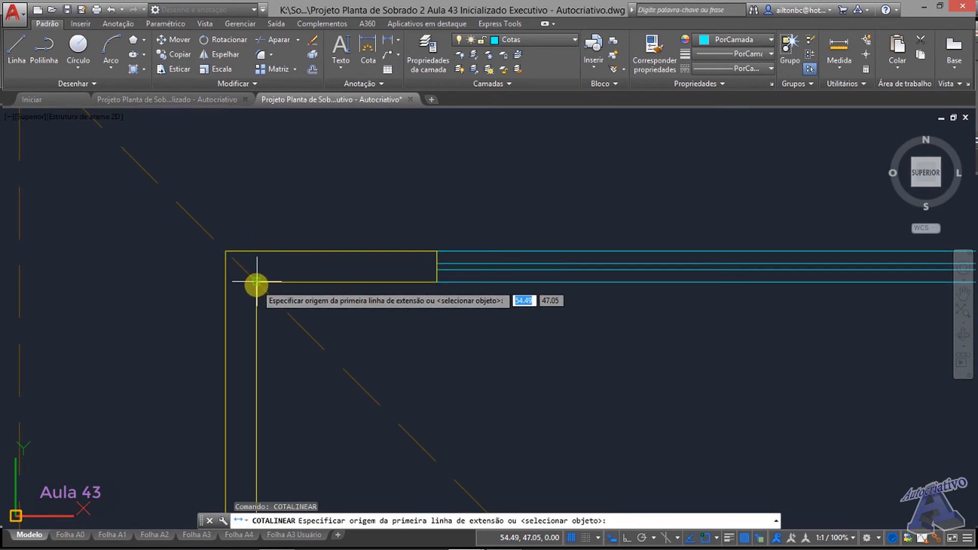
{"action": "left_click", "coordinate": [257, 251]}
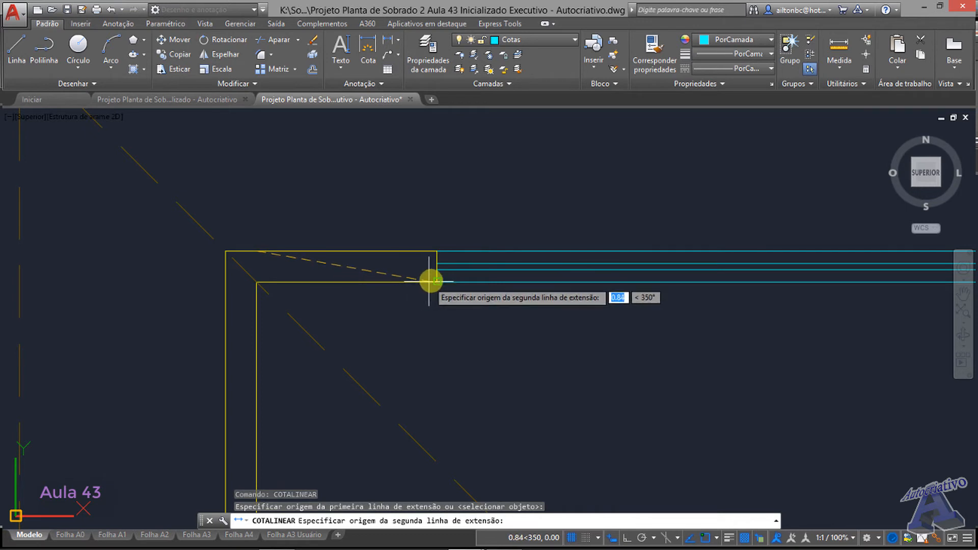
{"action": "left_click", "coordinate": [436, 251]}
{"action": "middle_click_drag", "start_coordinate": [413, 197], "coordinate": [412, 258]}
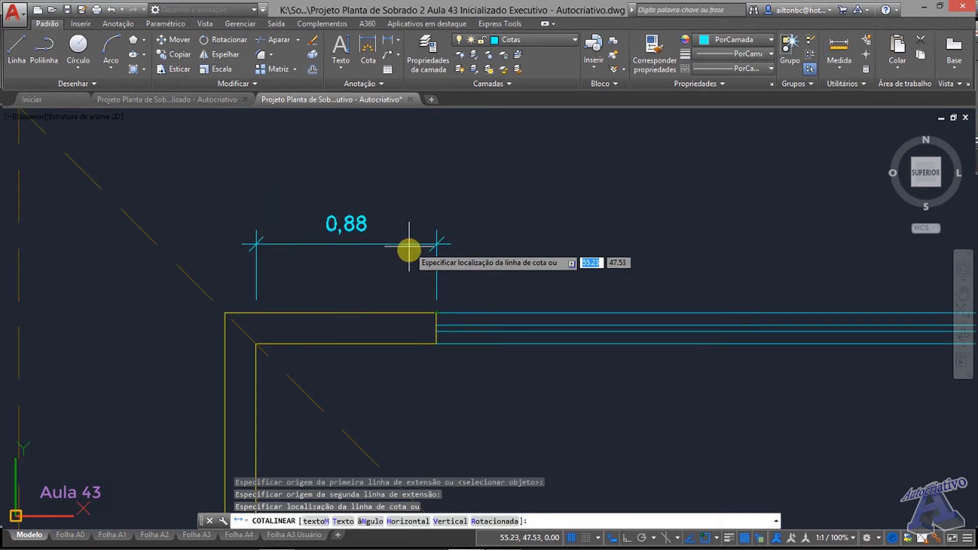
{"action": "left_click", "coordinate": [409, 250]}
Step: Add a linear dimension for the width of the Dormitório 2 window, aligned with the preceding wall-segment dimension line
{"action": "key", "text": "Return"}
{"action": "middle_click_drag", "start_coordinate": [513, 278], "coordinate": [375, 290]}
{"action": "left_click", "coordinate": [299, 316]}
{"action": "middle_click_drag", "start_coordinate": [790, 306], "coordinate": [640, 317]}
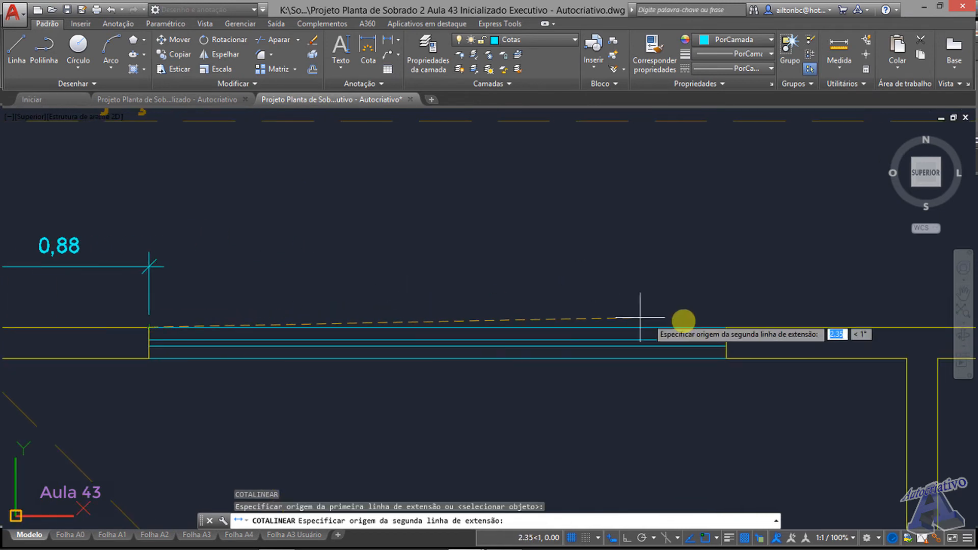
{"action": "left_click", "coordinate": [726, 327]}
{"action": "middle_click_drag", "start_coordinate": [351, 263], "coordinate": [485, 275]}
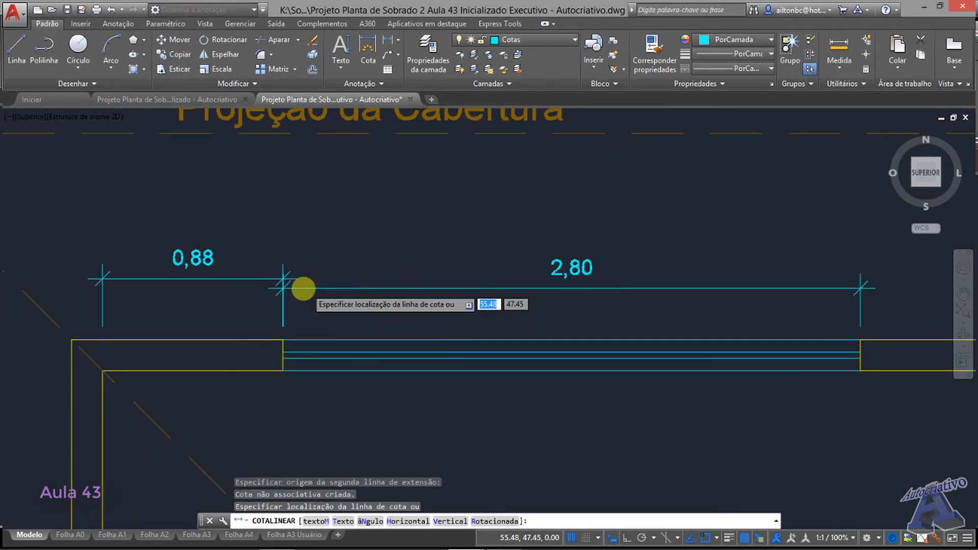
{"action": "scroll", "coordinate": [306, 290], "scroll_direction": "up", "scroll_amount": 4}
{"action": "left_click", "coordinate": [245, 261]}
{"action": "scroll", "coordinate": [481, 318], "scroll_direction": "down", "scroll_amount": 6}
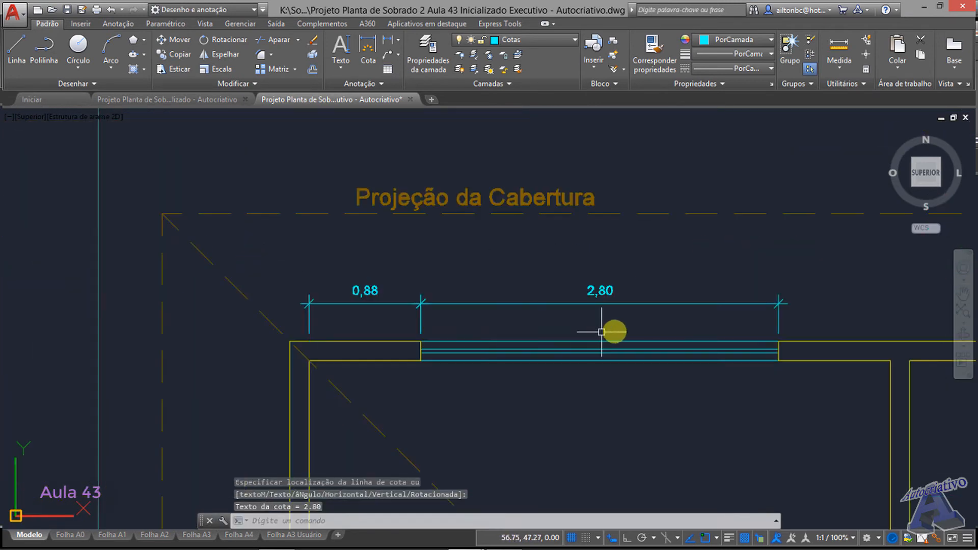
Step: Dimension the wall segment from the Dormitório 2 window to the near face of the partition wall, on the same dimension line
{"action": "middle_click_drag", "start_coordinate": [601, 331], "coordinate": [380, 323]}
{"action": "scroll", "coordinate": [566, 329], "scroll_direction": "up", "scroll_amount": 3}
{"action": "key", "text": "Return"}
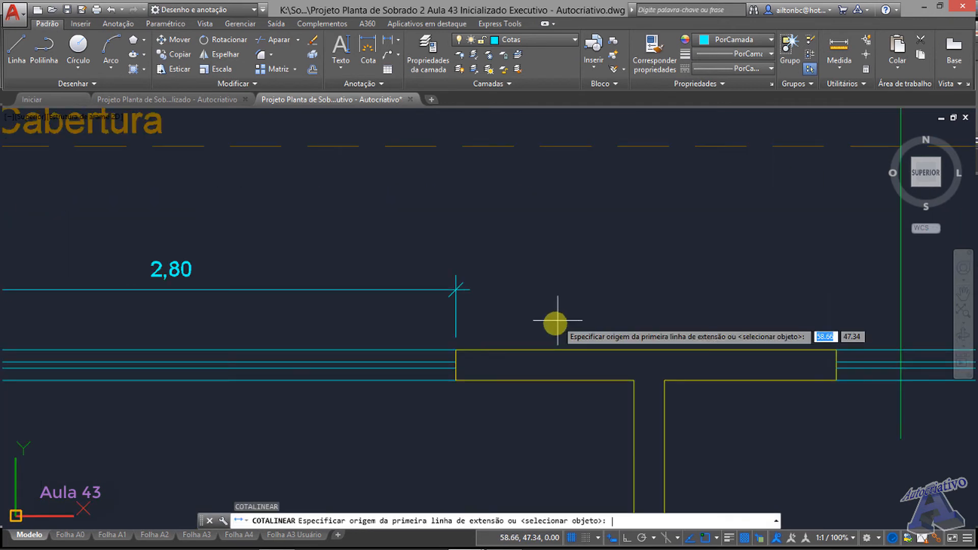
{"action": "left_click", "coordinate": [457, 349]}
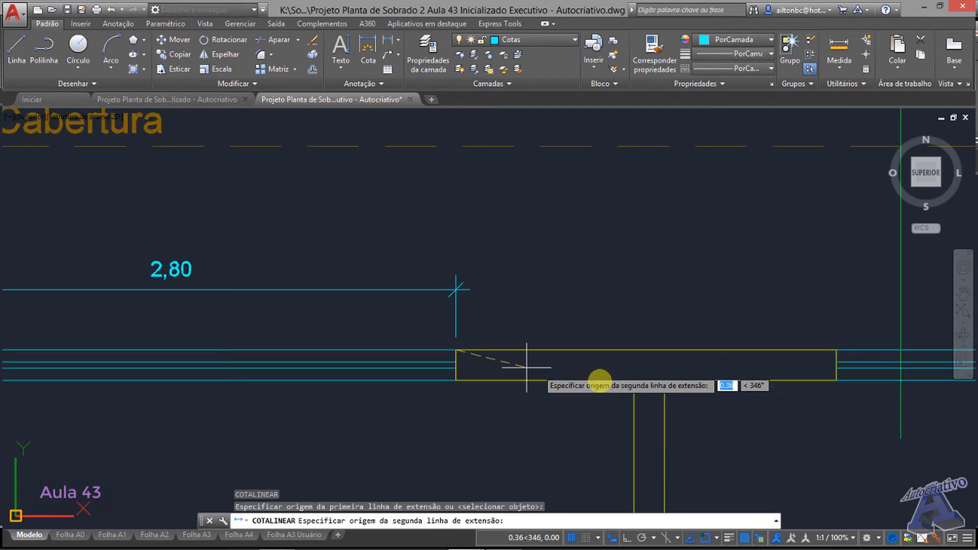
{"action": "left_click", "coordinate": [633, 352]}
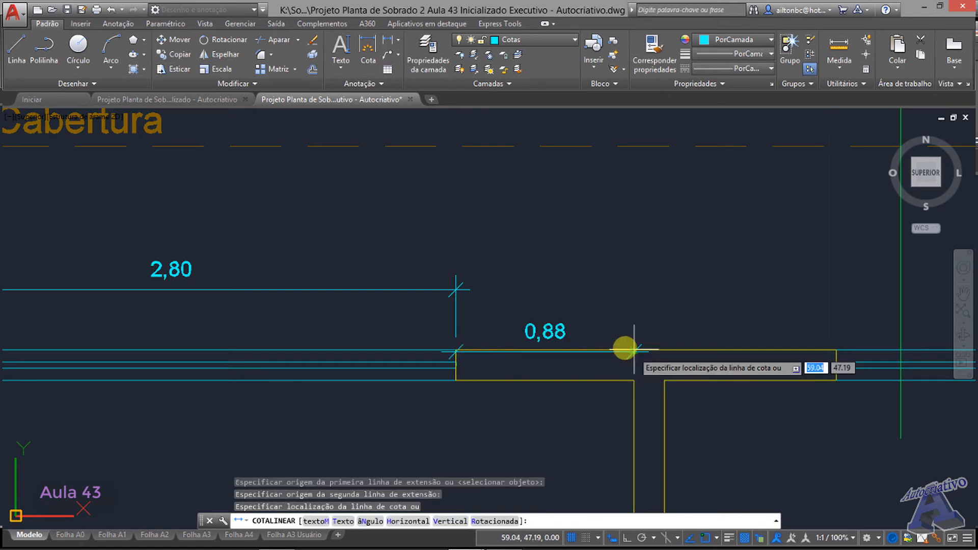
{"action": "left_click", "coordinate": [457, 290]}
{"action": "mouse_move", "coordinate": [589, 331]}
{"action": "middle_mouse_down"}
{"action": "mouse_move", "coordinate": [483, 316]}
{"action": "mouse_move", "coordinate": [526, 319]}
{"action": "mouse_move", "coordinate": [511, 292]}
{"action": "middle_mouse_up"}
Step: Dimension the wall segment from the partition's Dormitório 3 face to the Dormitório 3 window, on the same dimension line
{"action": "key", "text": "Return"}
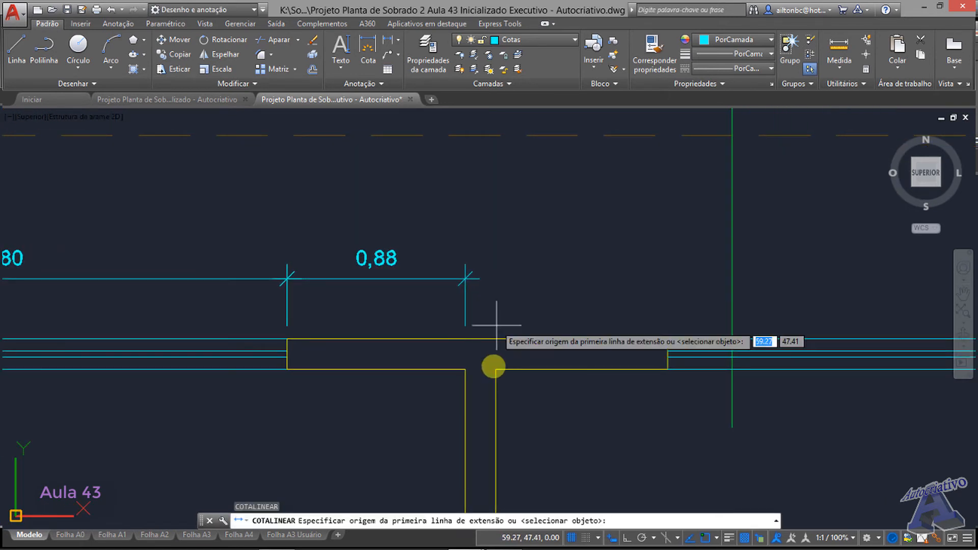
{"action": "left_click", "coordinate": [496, 339]}
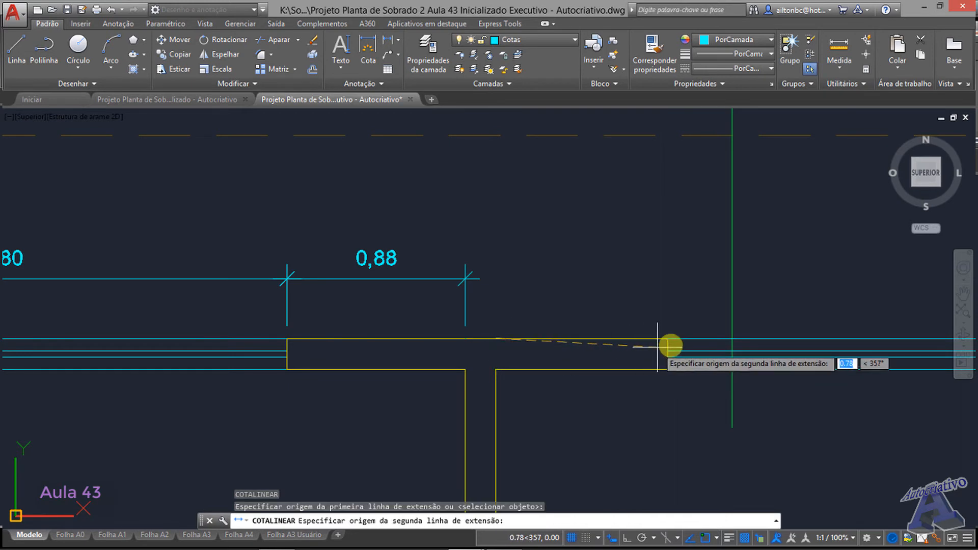
{"action": "left_click", "coordinate": [667, 338]}
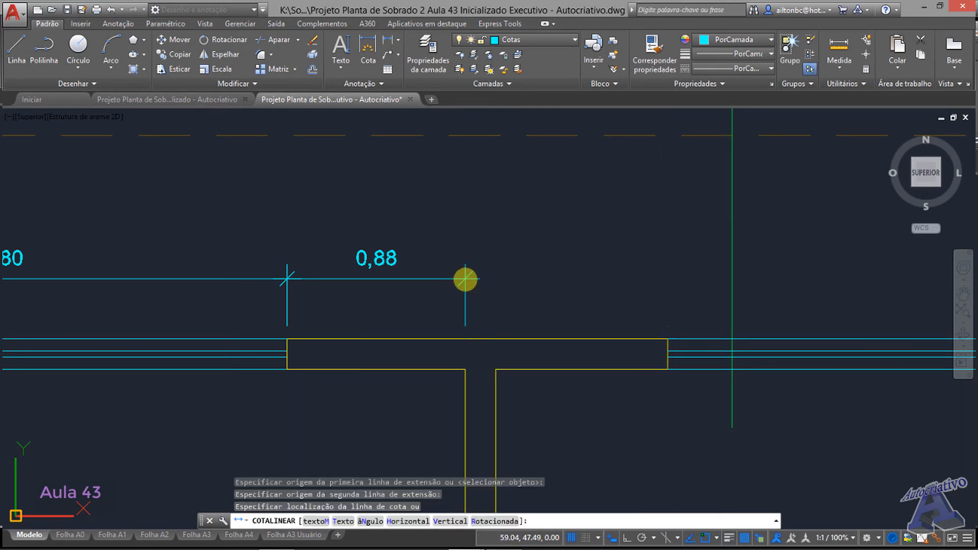
{"action": "left_click", "coordinate": [465, 280]}
{"action": "middle_click_drag", "start_coordinate": [612, 315], "coordinate": [433, 325]}
Step: Add a linear dimension for the width of the Dormitório 3 window, aligned with the existing dimension line
{"action": "key", "text": "Return"}
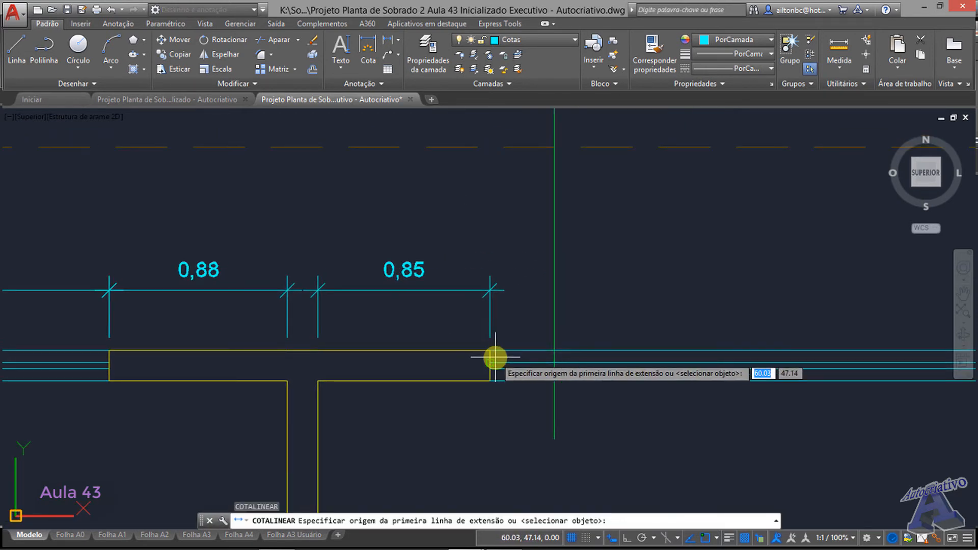
{"action": "left_click", "coordinate": [495, 358]}
{"action": "middle_click_drag", "start_coordinate": [664, 336], "coordinate": [446, 336]}
{"action": "middle_click_drag", "start_coordinate": [825, 357], "coordinate": [718, 360]}
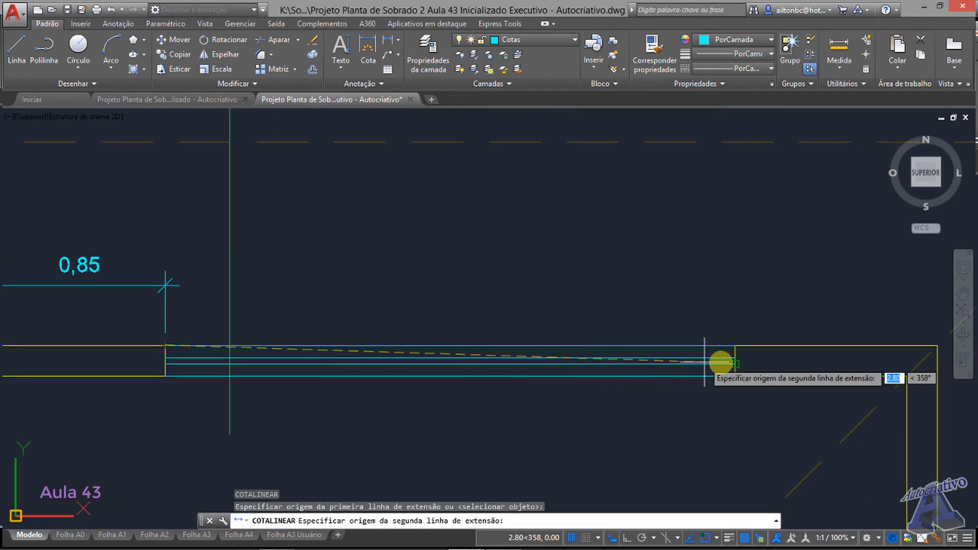
{"action": "left_click", "coordinate": [732, 348]}
{"action": "left_click", "coordinate": [166, 284]}
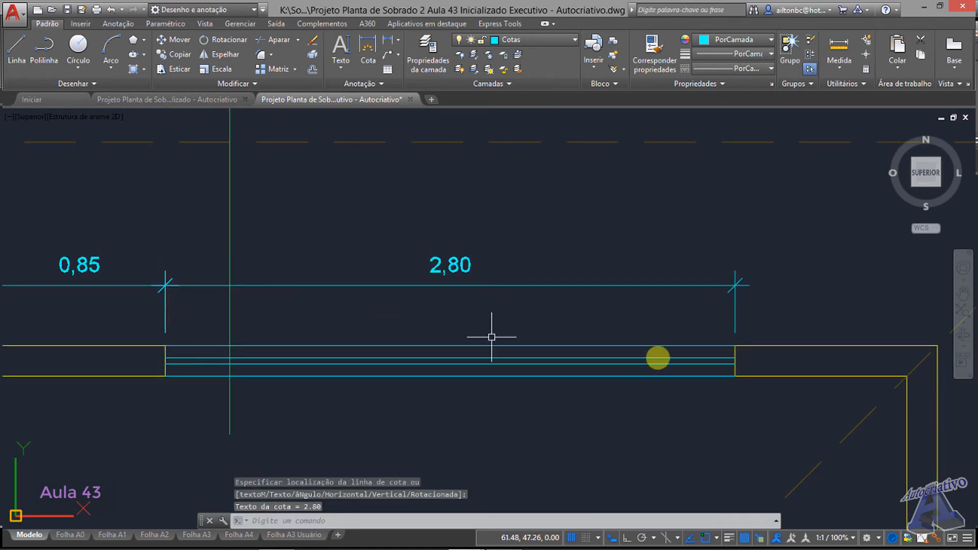
{"action": "middle_click_drag", "start_coordinate": [691, 352], "coordinate": [515, 334]}
Step: Dimension the wall segment from the Dormitório 3 window to the inner face of its outer side wall, on the same dimension line
{"action": "key", "text": "Return"}
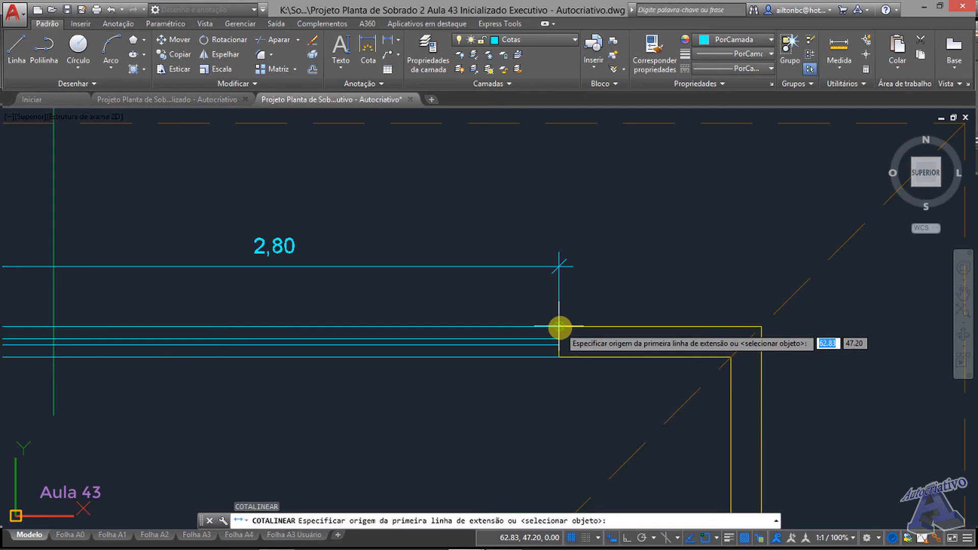
{"action": "left_click", "coordinate": [559, 327]}
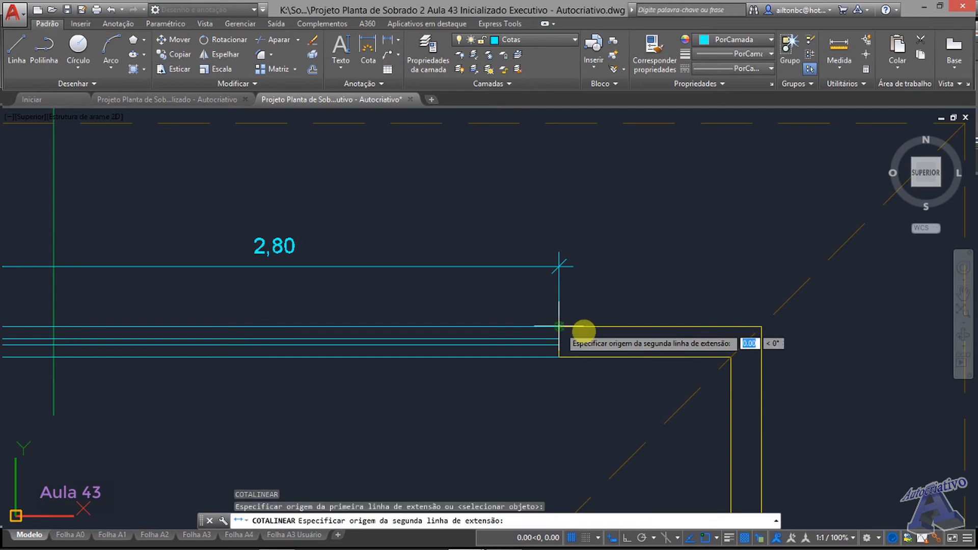
{"action": "left_click", "coordinate": [730, 327]}
{"action": "left_click", "coordinate": [563, 269]}
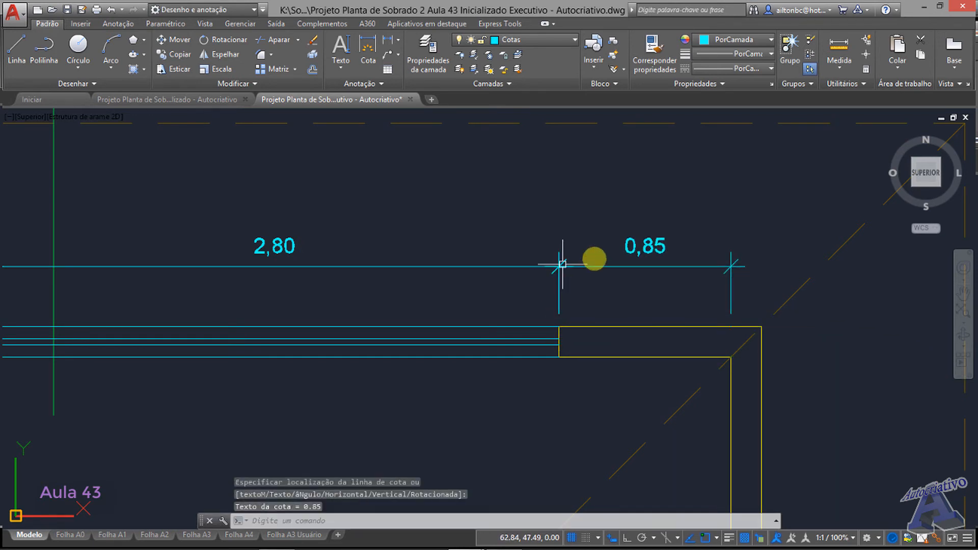
{"action": "middle_click_drag", "start_coordinate": [604, 248], "coordinate": [578, 278]}
Step: Dimension the thickness of Dormitório 3's outer side wall, placing it on a second dimension line above the window dimensions
{"action": "key", "text": "Return"}
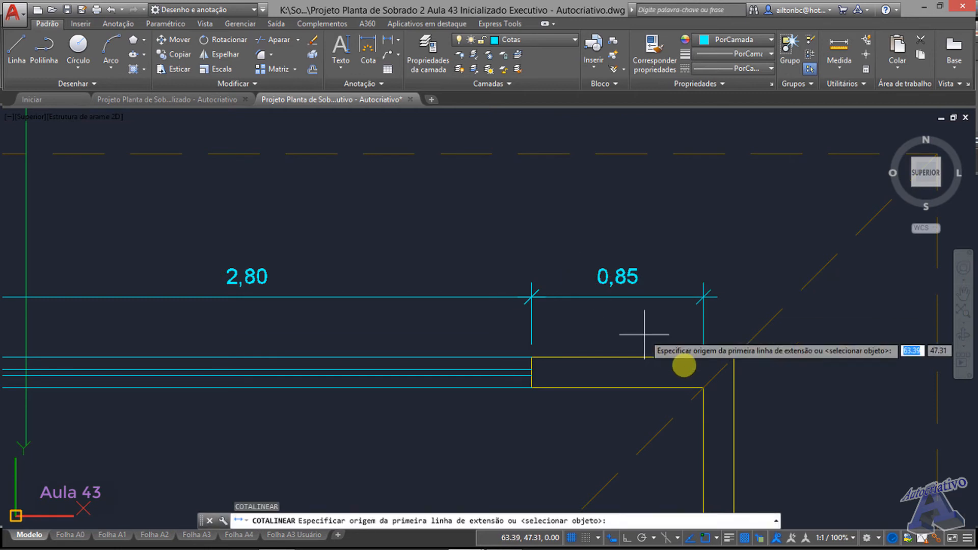
{"action": "left_click", "coordinate": [702, 358]}
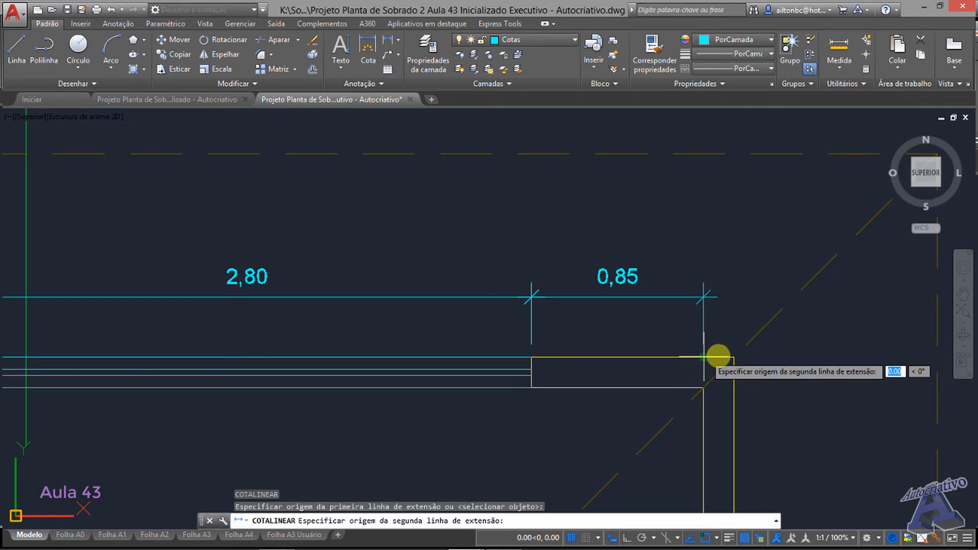
{"action": "left_click", "coordinate": [732, 358]}
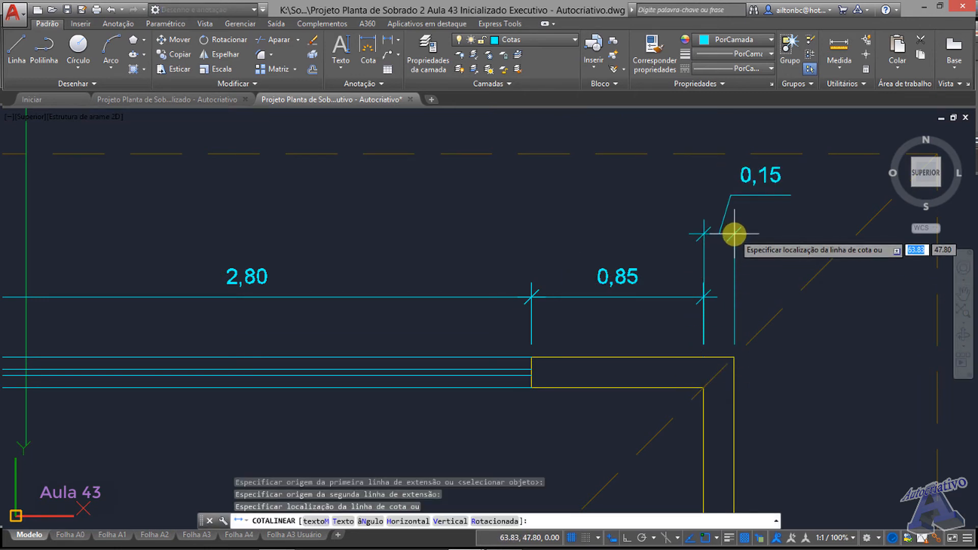
{"action": "left_click", "coordinate": [734, 233]}
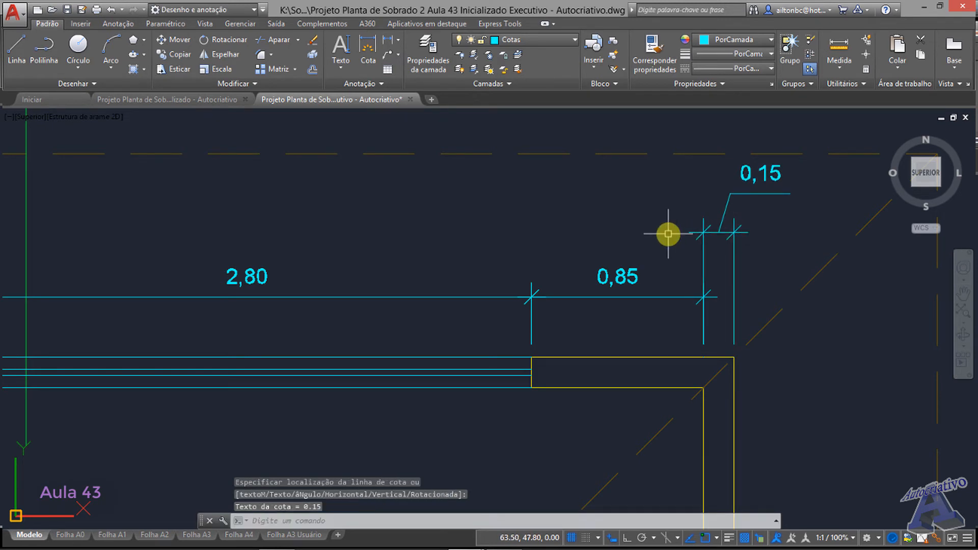
Step: Dimension Dormitório 3's full internal width between the side wall and the partition, aligned with the upper wall-thickness dimension
{"action": "key", "text": "Return"}
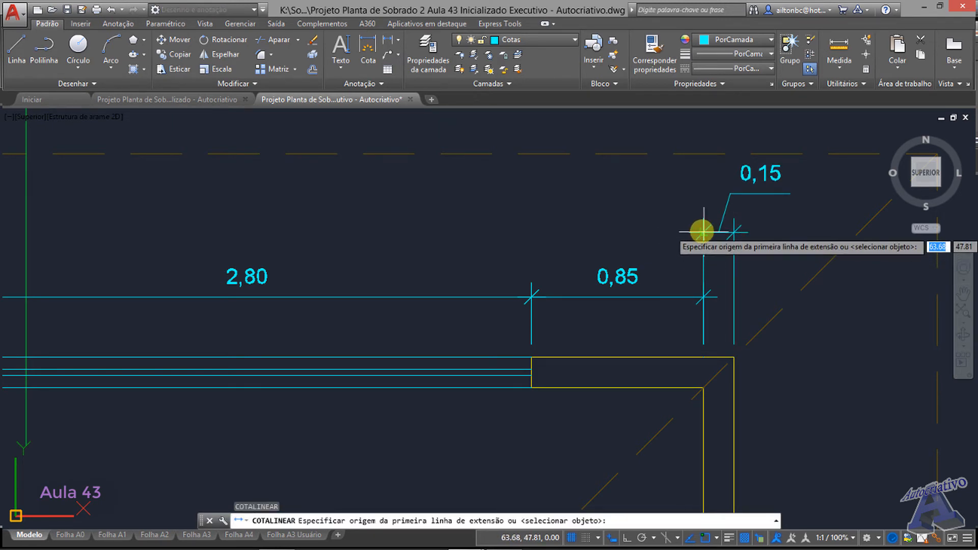
{"action": "left_click", "coordinate": [705, 360]}
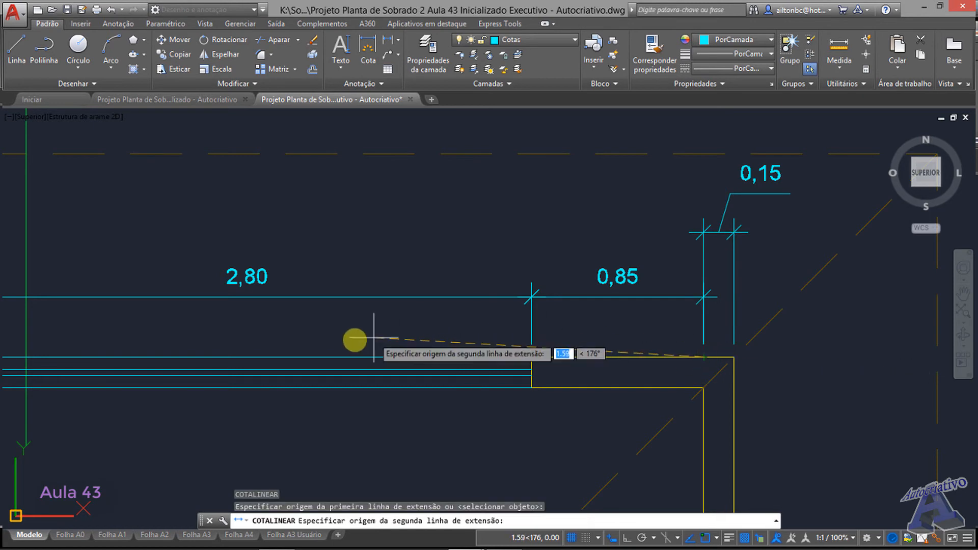
{"action": "middle_click_drag", "start_coordinate": [352, 338], "coordinate": [788, 329]}
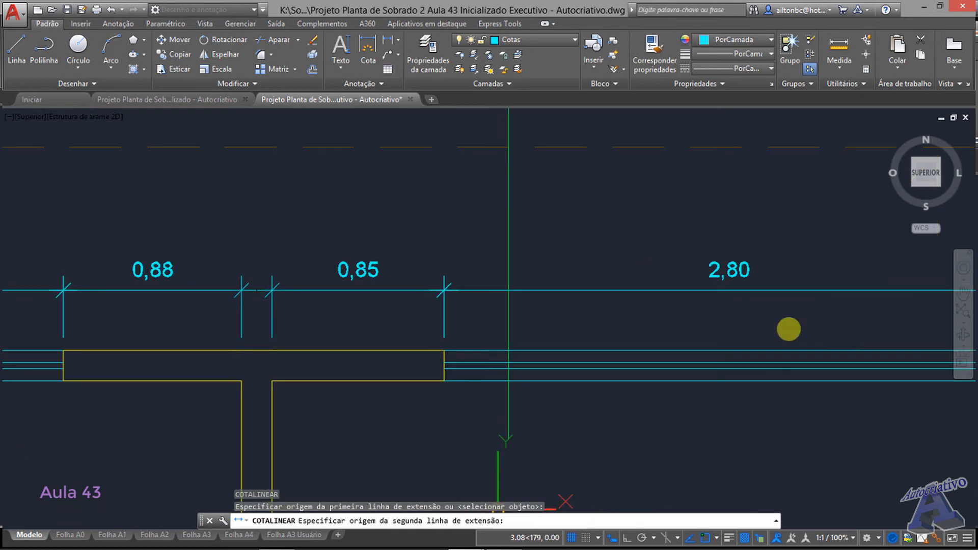
{"action": "left_click", "coordinate": [269, 350]}
{"action": "scroll", "coordinate": [513, 297], "scroll_direction": "down", "scroll_amount": 2}
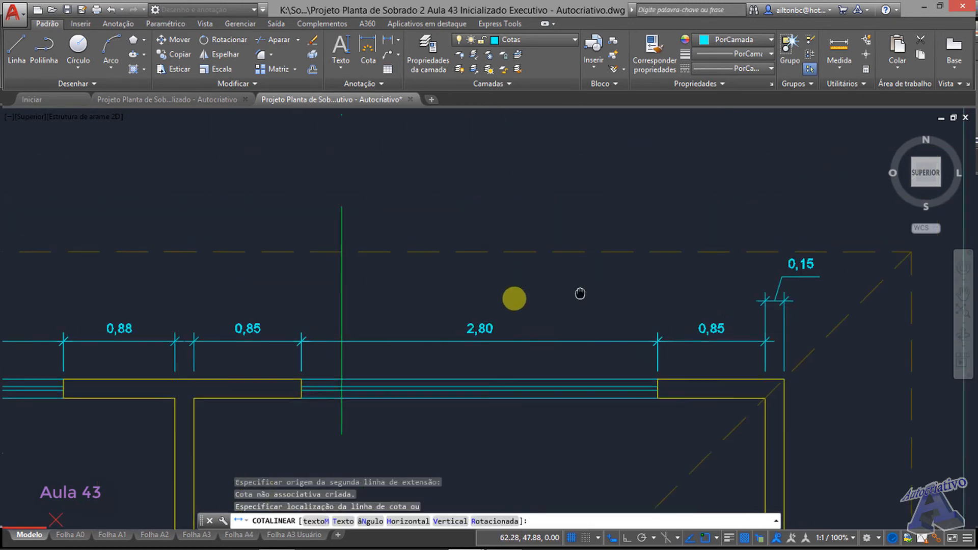
{"action": "scroll", "coordinate": [585, 305], "scroll_direction": "up", "scroll_amount": 3}
{"action": "scroll", "coordinate": [614, 303], "scroll_direction": "up", "scroll_amount": 3}
{"action": "left_click", "coordinate": [622, 279]}
{"action": "scroll", "coordinate": [620, 312], "scroll_direction": "down", "scroll_amount": 6}
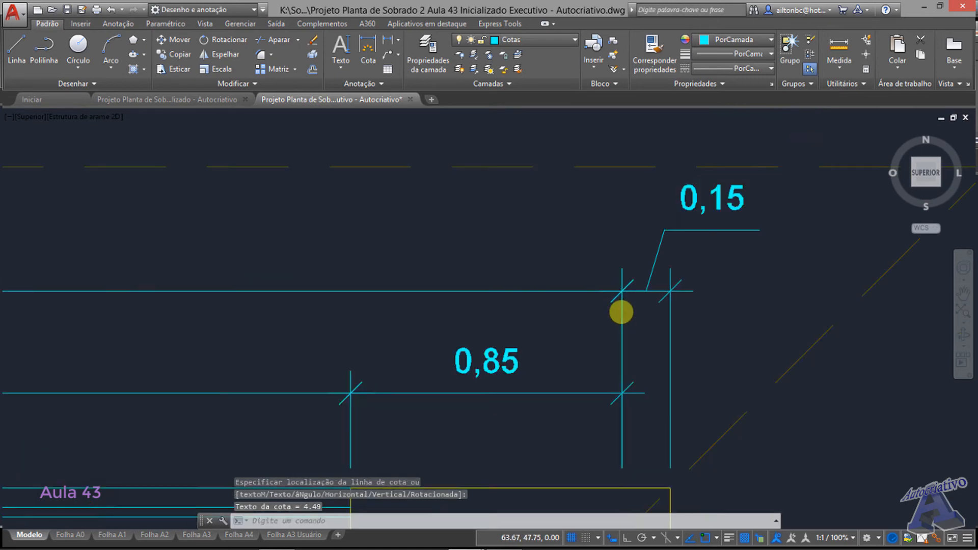
Step: Dimension the thickness of the partition wall between Dormitório 2 and Dormitório 3, on the upper dimension line
{"action": "middle_click_drag", "start_coordinate": [408, 313], "coordinate": [797, 306]}
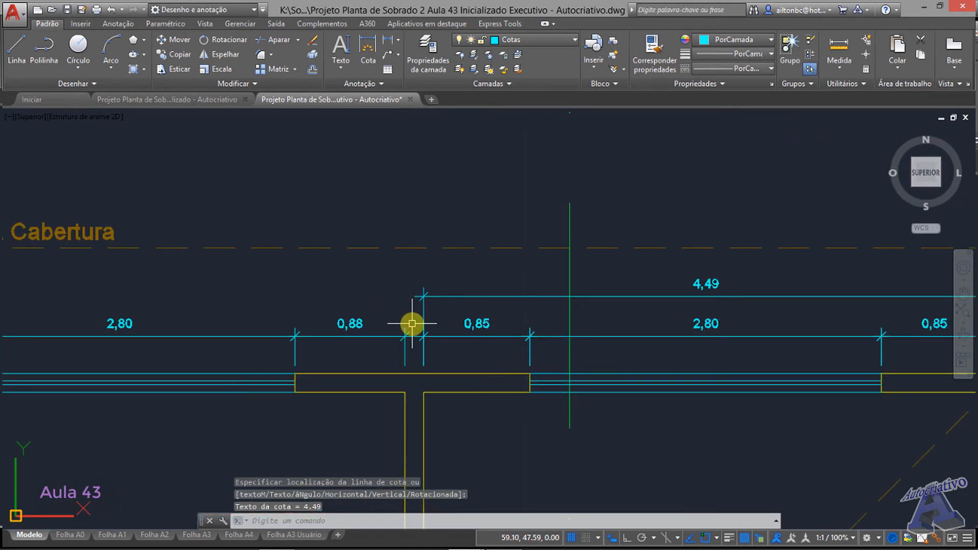
{"action": "key", "text": "Return"}
{"action": "scroll", "coordinate": [410, 322], "scroll_direction": "up", "scroll_amount": 2}
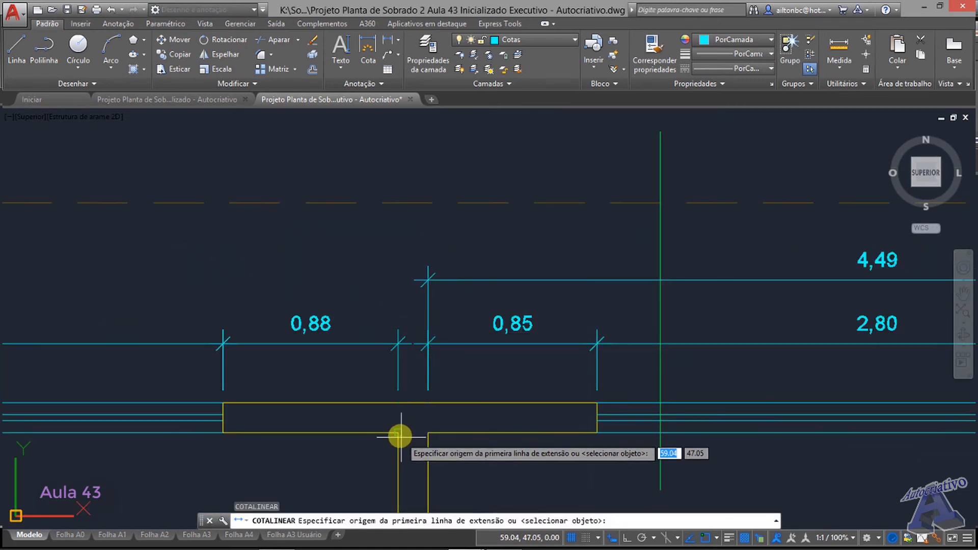
{"action": "left_click", "coordinate": [399, 404]}
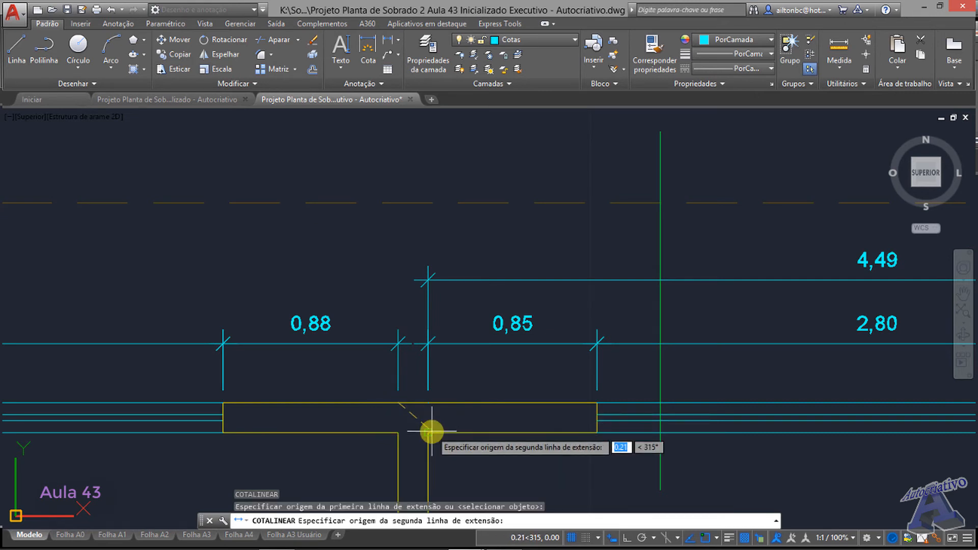
{"action": "left_click", "coordinate": [427, 402]}
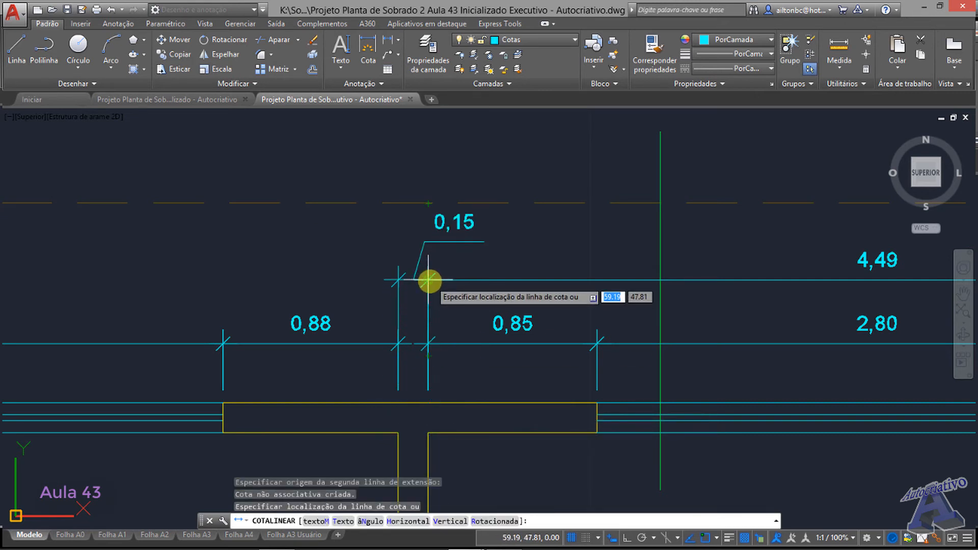
{"action": "left_click", "coordinate": [430, 282]}
{"action": "middle_click_drag", "start_coordinate": [353, 305], "coordinate": [474, 326]}
Step: Dimension Dormitório 2's full internal width between the partition and its outer side wall, aligned with the upper wall-thickness dimension
{"action": "key", "text": "Return"}
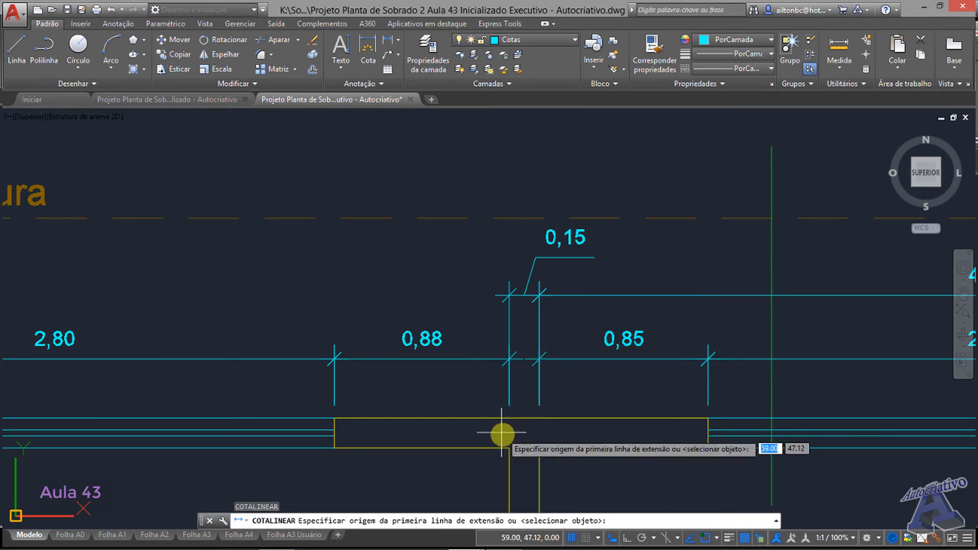
{"action": "left_click", "coordinate": [509, 418]}
{"action": "scroll", "coordinate": [428, 359], "scroll_direction": "down", "scroll_amount": 2}
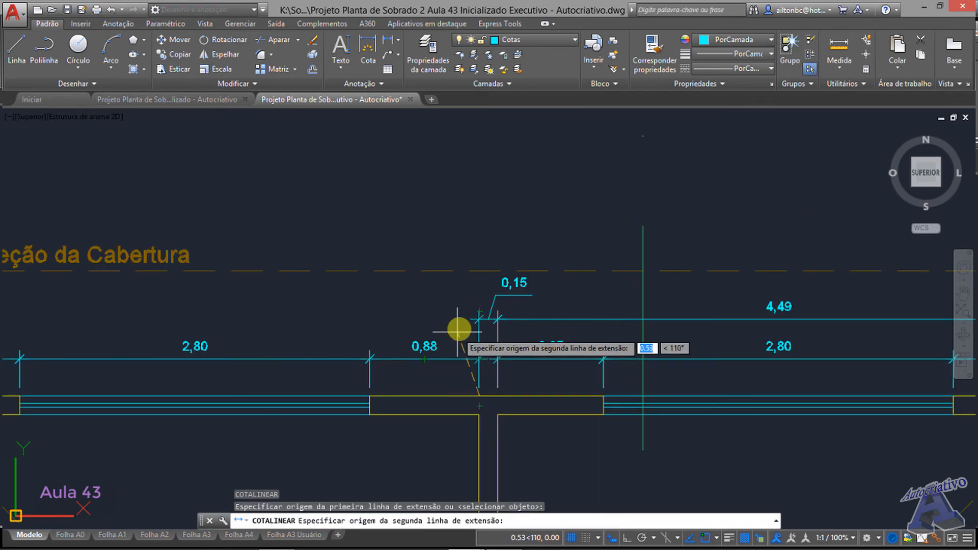
{"action": "middle_click_drag", "start_coordinate": [422, 385], "coordinate": [779, 368]}
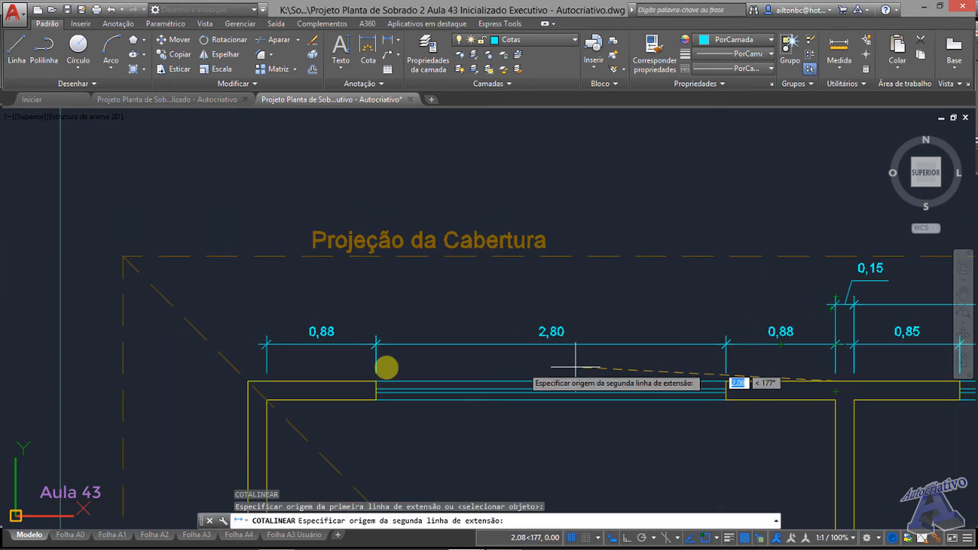
{"action": "scroll", "coordinate": [279, 357], "scroll_direction": "up", "scroll_amount": 2}
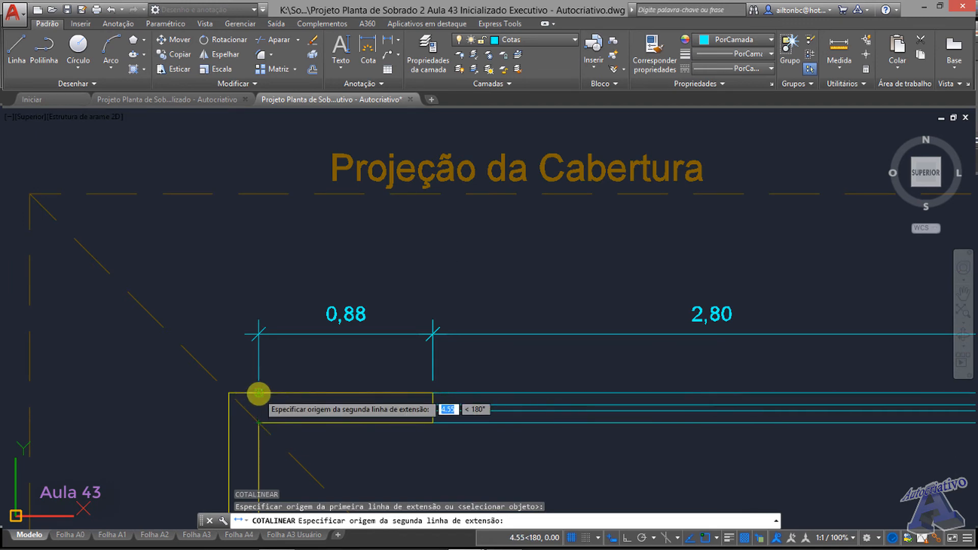
{"action": "left_click", "coordinate": [258, 393]}
{"action": "scroll", "coordinate": [323, 335], "scroll_direction": "down", "scroll_amount": 2}
{"action": "middle_click_drag", "start_coordinate": [493, 305], "coordinate": [301, 317]}
{"action": "scroll", "coordinate": [607, 323], "scroll_direction": "up", "scroll_amount": 2}
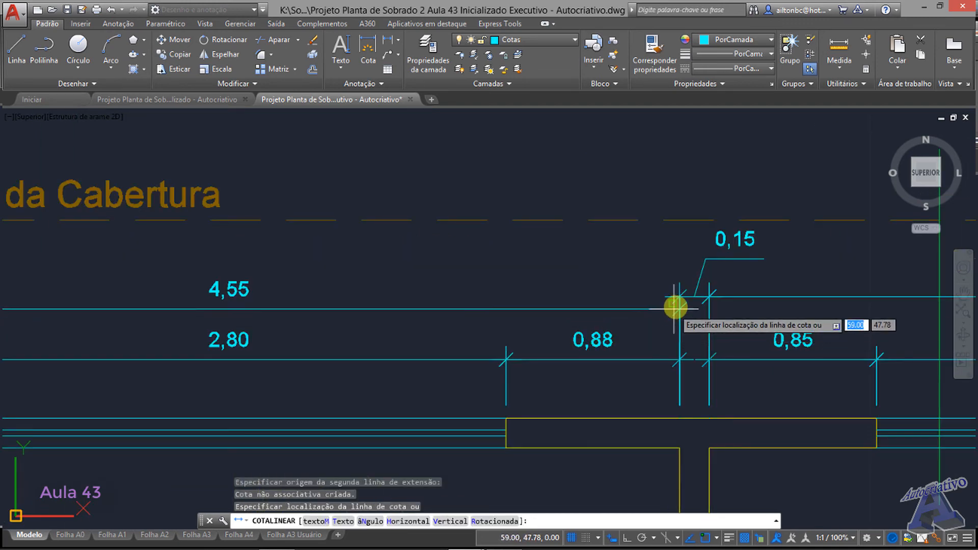
{"action": "left_click", "coordinate": [683, 293]}
Step: Dimension the thickness of Dormitório 2's outer side wall, placing it on the upper dimension line
{"action": "scroll", "coordinate": [595, 323], "scroll_direction": "down", "scroll_amount": 2}
{"action": "middle_click_drag", "start_coordinate": [290, 334], "coordinate": [517, 333]}
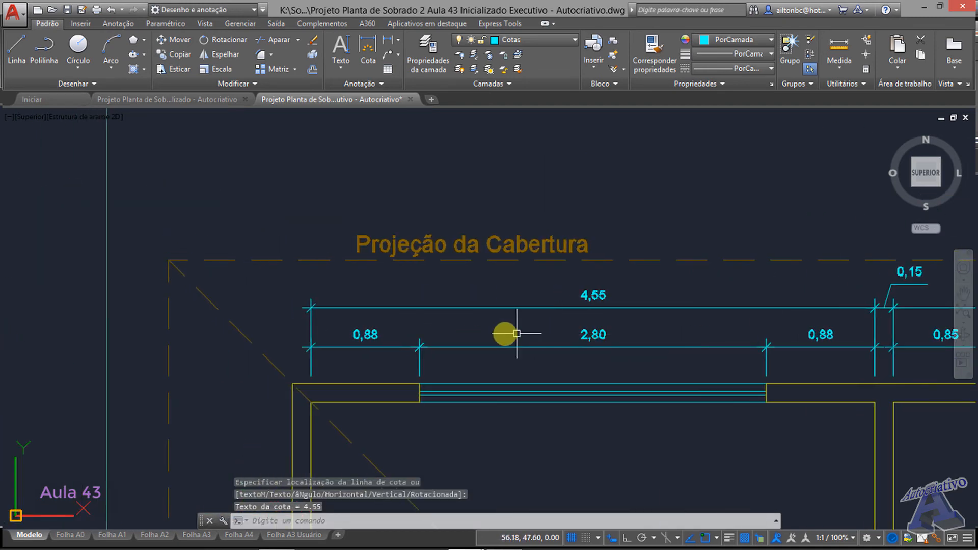
{"action": "key", "text": "space"}
{"action": "scroll", "coordinate": [290, 392], "scroll_direction": "up", "scroll_amount": 2}
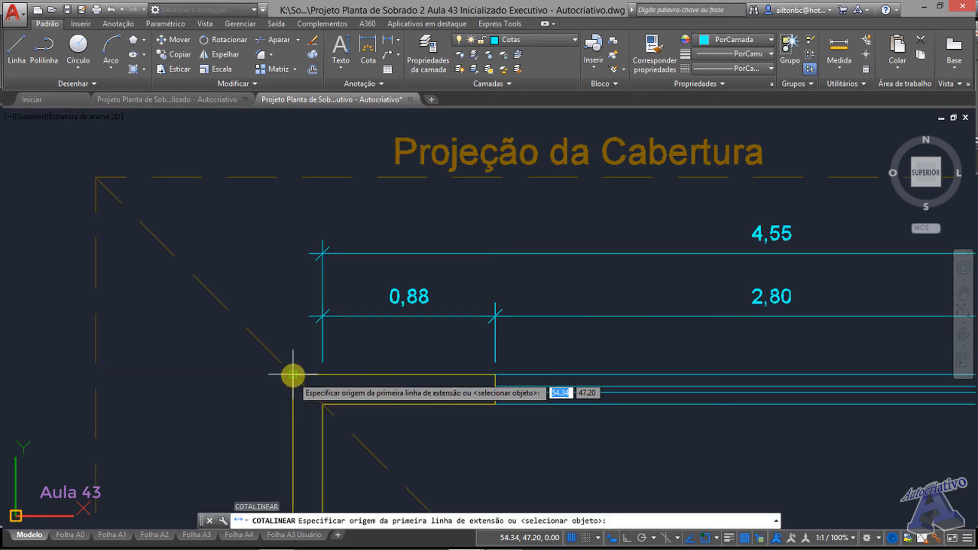
{"action": "left_click", "coordinate": [293, 374]}
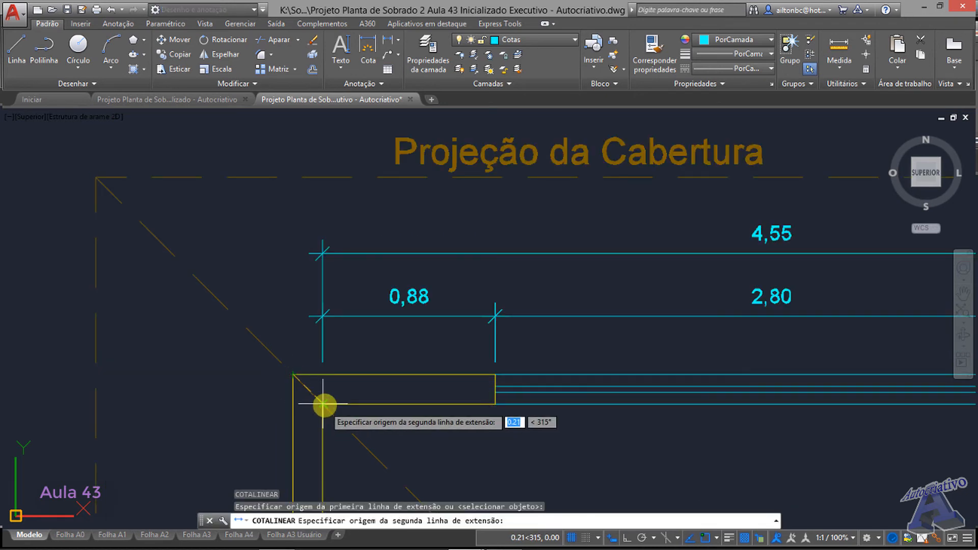
{"action": "left_click", "coordinate": [322, 376]}
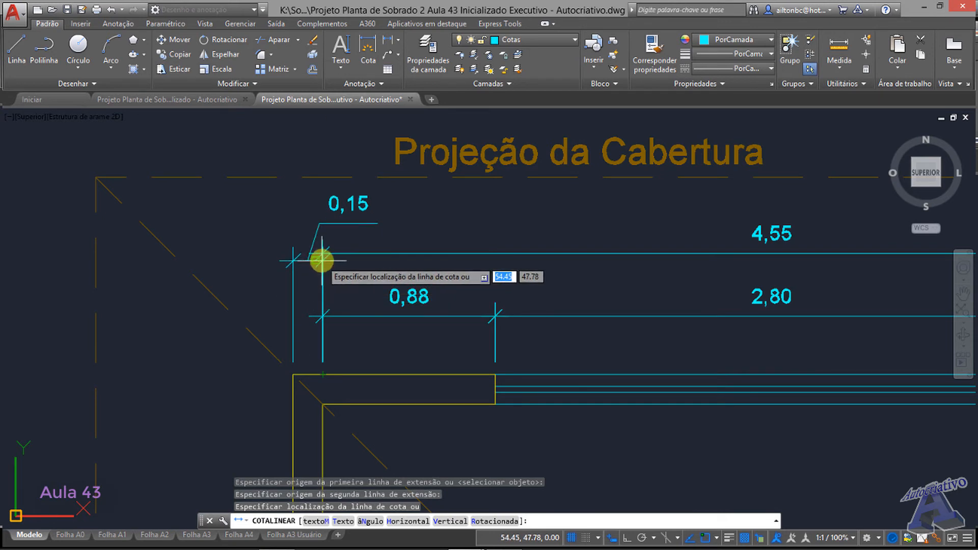
{"action": "left_click", "coordinate": [323, 253]}
{"action": "key", "text": "Escape"}
Step: Review the two dimension lines above the windows of Dormitório 2 and Dormitório 3
{"action": "middle_click_drag", "start_coordinate": [579, 337], "coordinate": [367, 345]}
{"action": "scroll", "coordinate": [367, 345], "scroll_direction": "down", "scroll_amount": 1}
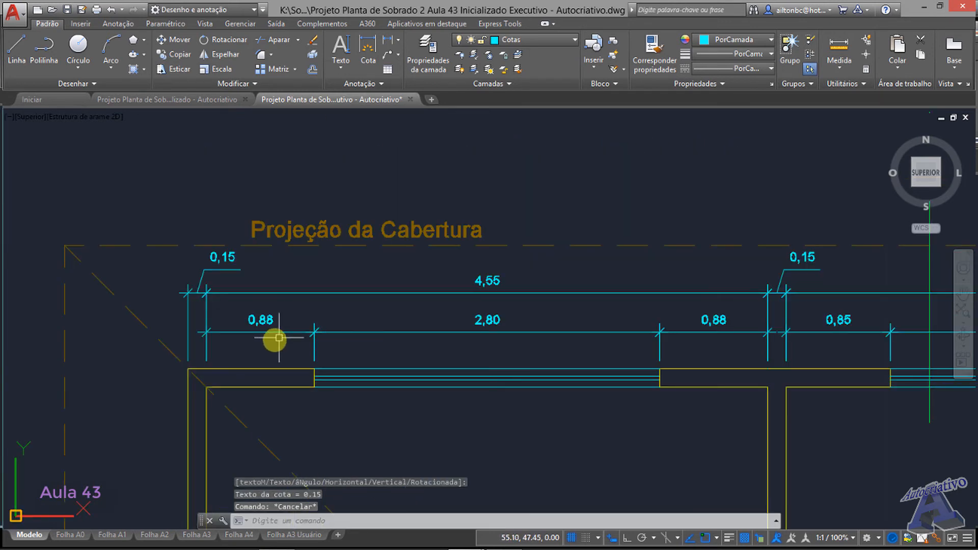
{"action": "middle_click_drag", "start_coordinate": [732, 355], "coordinate": [531, 348]}
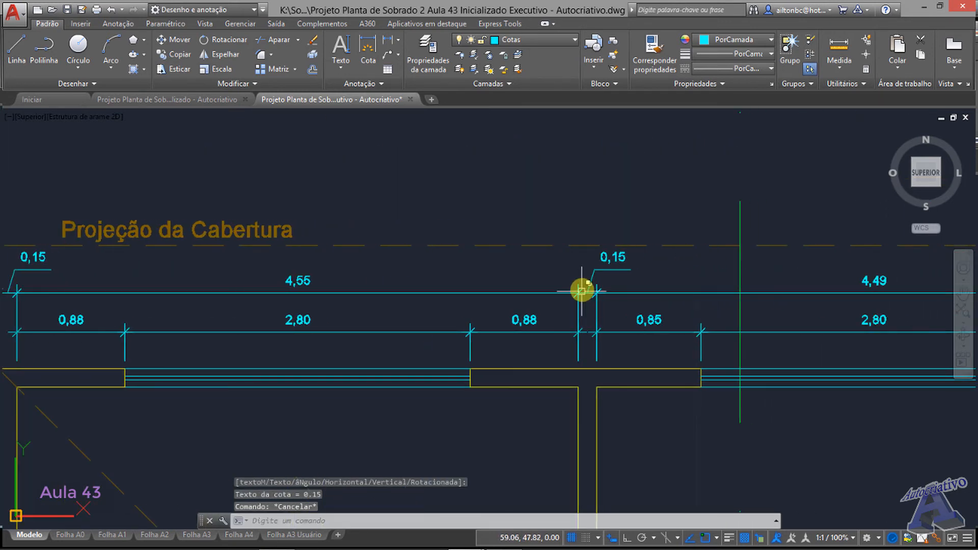
{"action": "scroll", "coordinate": [629, 279], "scroll_direction": "down", "scroll_amount": 1}
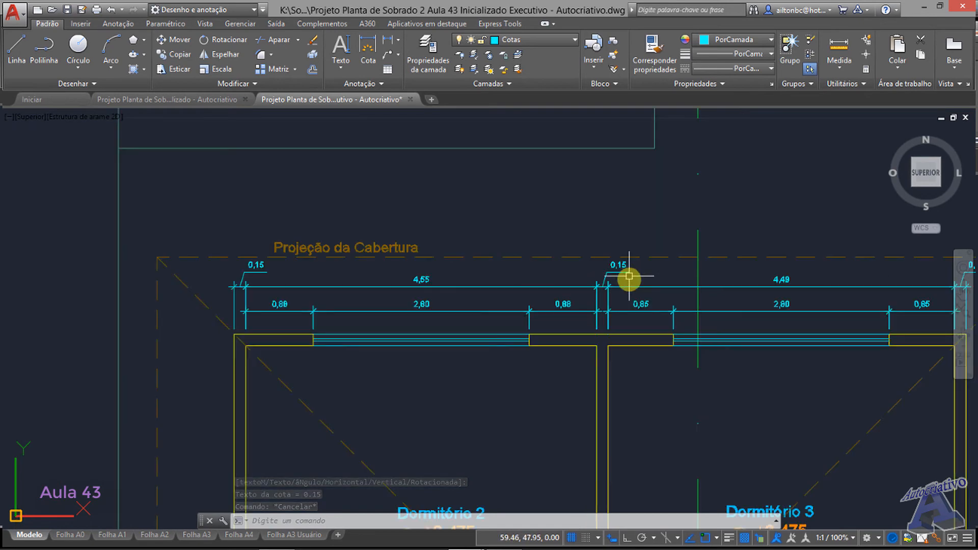
{"action": "mouse_move", "coordinate": [640, 291]}
{"action": "middle_mouse_down"}
{"action": "mouse_move", "coordinate": [471, 291]}
{"action": "mouse_move", "coordinate": [618, 309]}
{"action": "mouse_move", "coordinate": [493, 289]}
{"action": "mouse_move", "coordinate": [573, 262]}
{"action": "mouse_move", "coordinate": [699, 277]}
{"action": "middle_mouse_up"}
{"action": "middle_click_drag", "start_coordinate": [561, 269], "coordinate": [519, 316]}
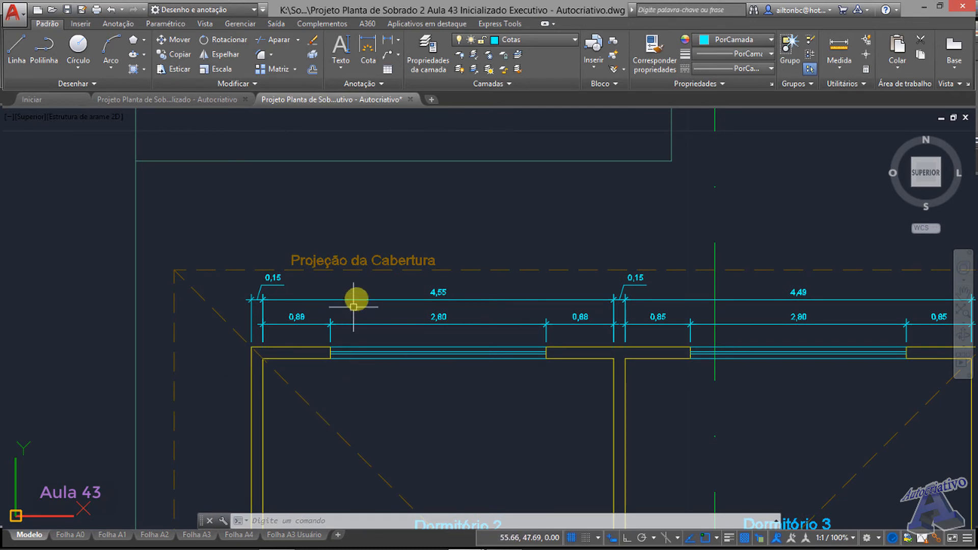
Step: Dimension the overall front facade width from Dormitório 1's outer wall corner to Escritório's outer corner, placing it just outside the facade
{"action": "scroll", "coordinate": [563, 379], "scroll_direction": "down", "scroll_amount": 2}
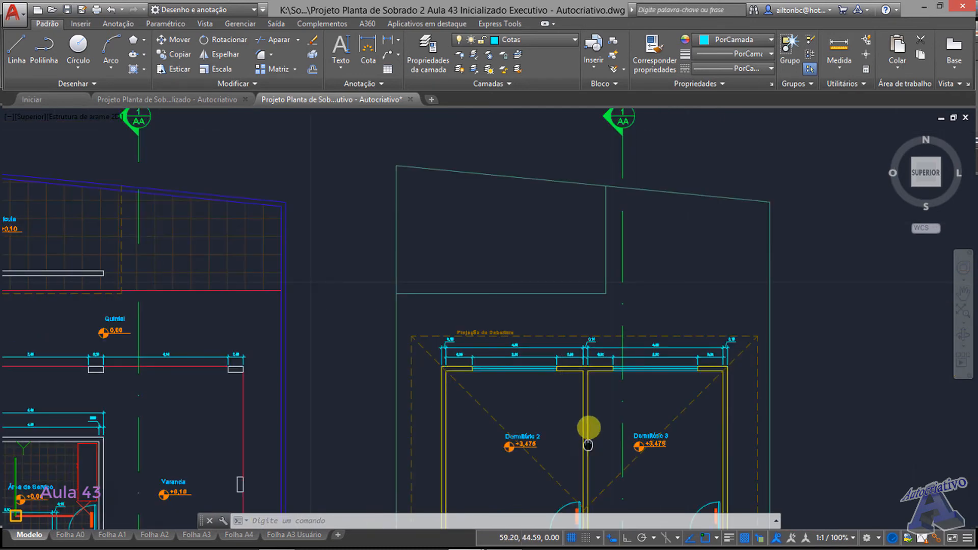
{"action": "middle_click_drag", "start_coordinate": [589, 432], "coordinate": [536, 233]}
{"action": "middle_click_drag", "start_coordinate": [551, 404], "coordinate": [514, 227]}
{"action": "scroll", "coordinate": [401, 408], "scroll_direction": "up", "scroll_amount": 5}
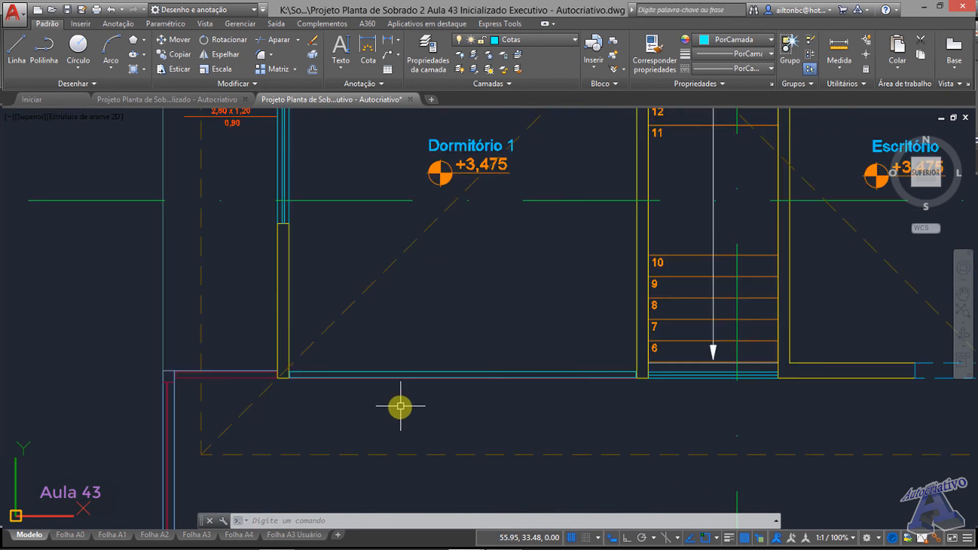
{"action": "key", "text": "space"}
{"action": "scroll", "coordinate": [245, 382], "scroll_direction": "up", "scroll_amount": 2}
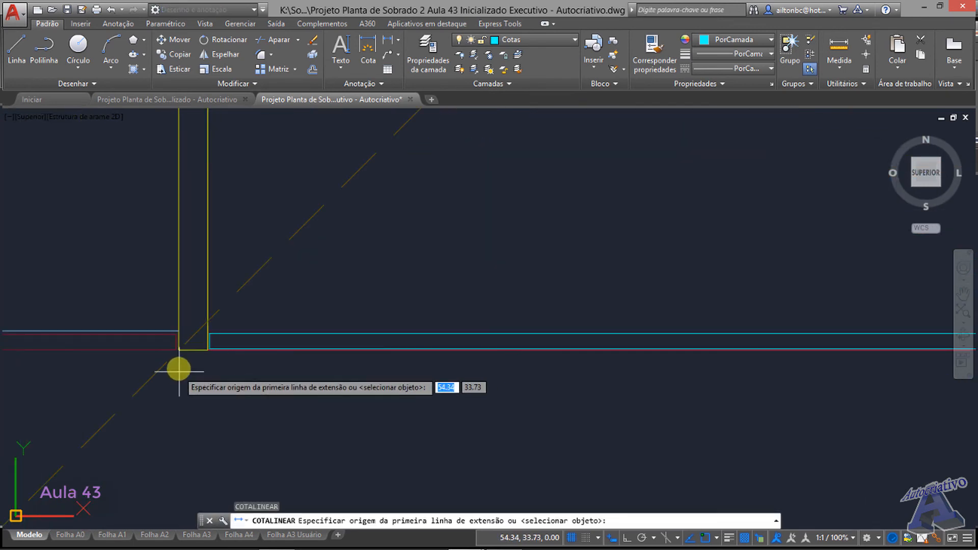
{"action": "left_click", "coordinate": [178, 351]}
{"action": "scroll", "coordinate": [263, 405], "scroll_direction": "down", "scroll_amount": 4}
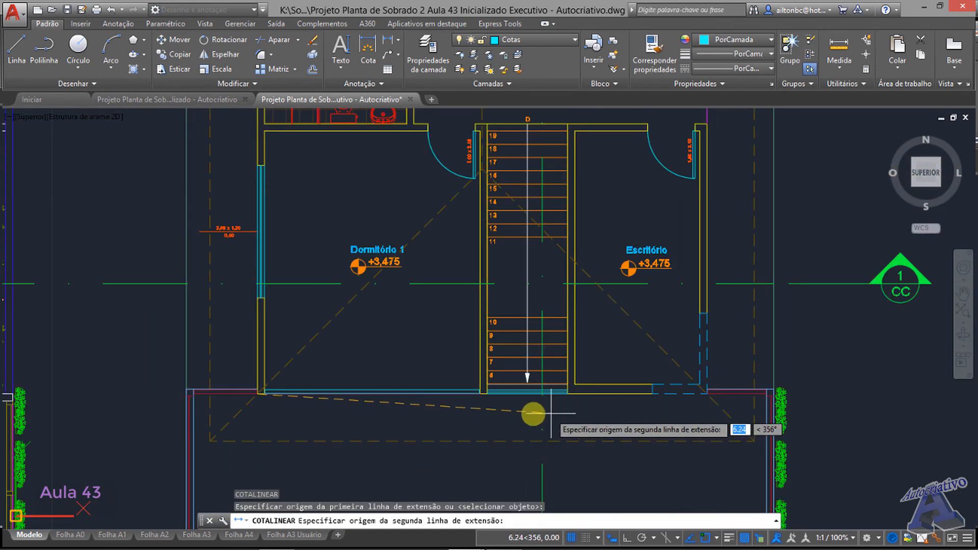
{"action": "scroll", "coordinate": [537, 403], "scroll_direction": "up", "scroll_amount": 1}
{"action": "scroll", "coordinate": [550, 408], "scroll_direction": "up", "scroll_amount": 5}
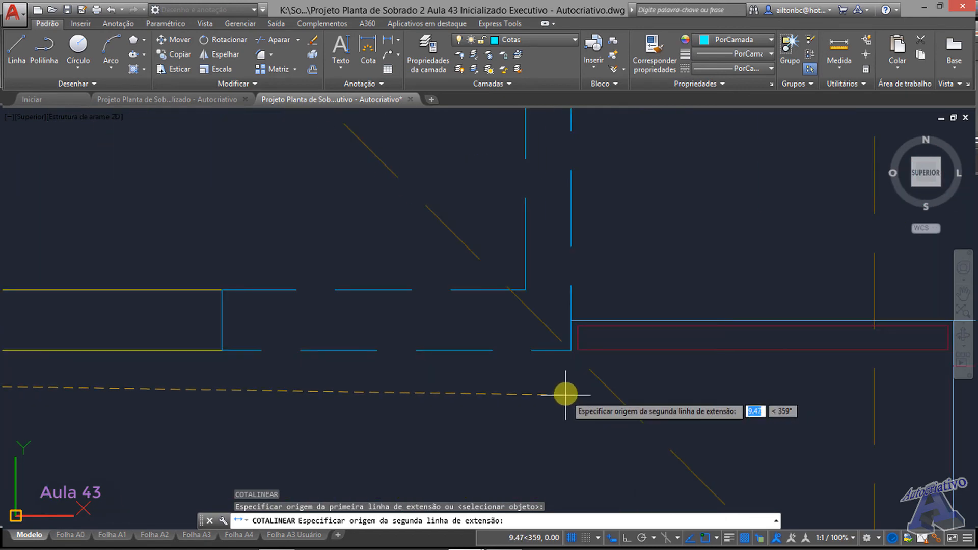
{"action": "left_click", "coordinate": [570, 351]}
{"action": "scroll", "coordinate": [482, 414], "scroll_direction": "down", "scroll_amount": 5}
{"action": "scroll", "coordinate": [593, 413], "scroll_direction": "up", "scroll_amount": 2}
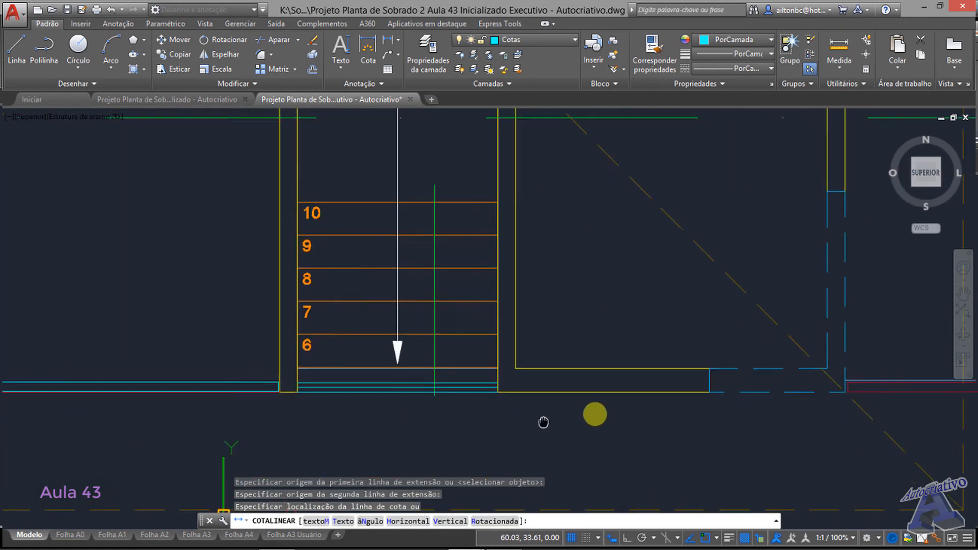
{"action": "scroll", "coordinate": [572, 429], "scroll_direction": "down", "scroll_amount": 2}
{"action": "scroll", "coordinate": [521, 426], "scroll_direction": "up", "scroll_amount": 3}
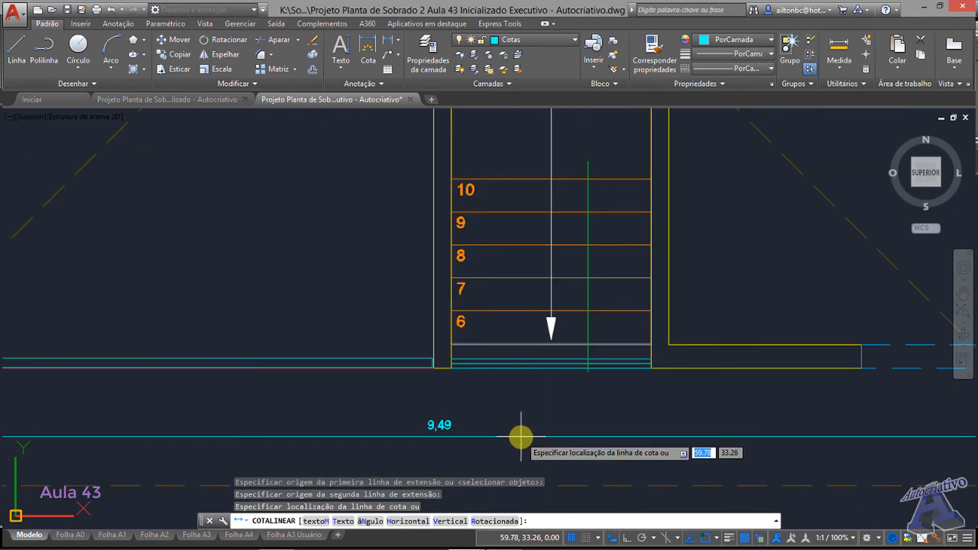
{"action": "left_click", "coordinate": [519, 437]}
Step: Dimension Dormitório 3's internal length from the window wall to the Hall wall, placing it outside the outer side wall
{"action": "scroll", "coordinate": [530, 421], "scroll_direction": "down", "scroll_amount": 2}
{"action": "middle_click_drag", "start_coordinate": [530, 421], "coordinate": [618, 430]}
{"action": "scroll", "coordinate": [591, 418], "scroll_direction": "down", "scroll_amount": 4}
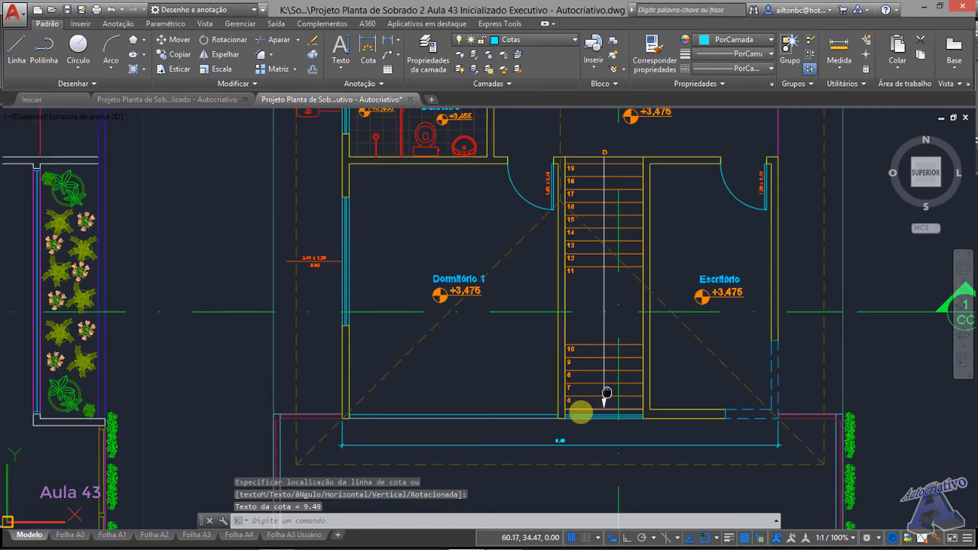
{"action": "middle_click_drag", "start_coordinate": [560, 288], "coordinate": [543, 469]}
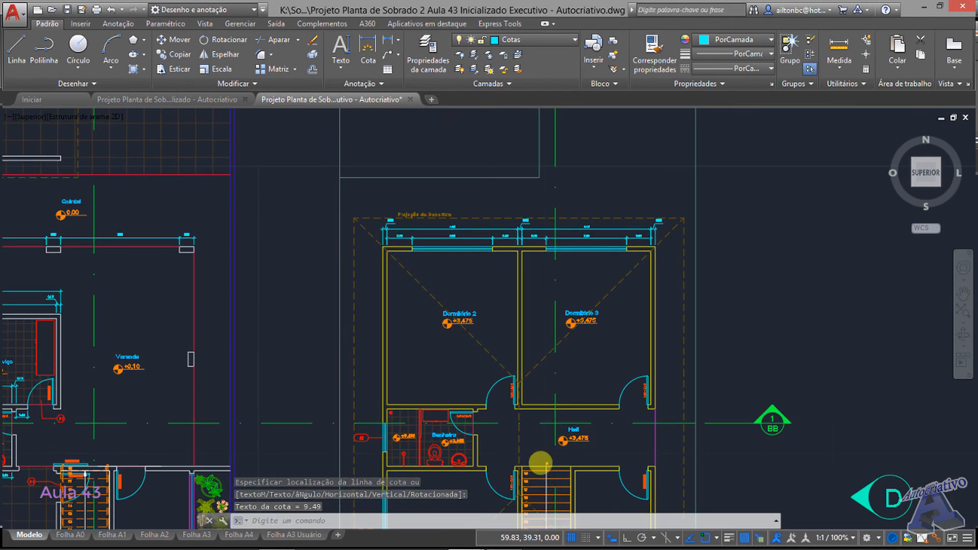
{"action": "middle_click_drag", "start_coordinate": [568, 297], "coordinate": [415, 306]}
{"action": "scroll", "coordinate": [415, 305], "scroll_direction": "up", "scroll_amount": 1}
{"action": "scroll", "coordinate": [480, 283], "scroll_direction": "up", "scroll_amount": 3}
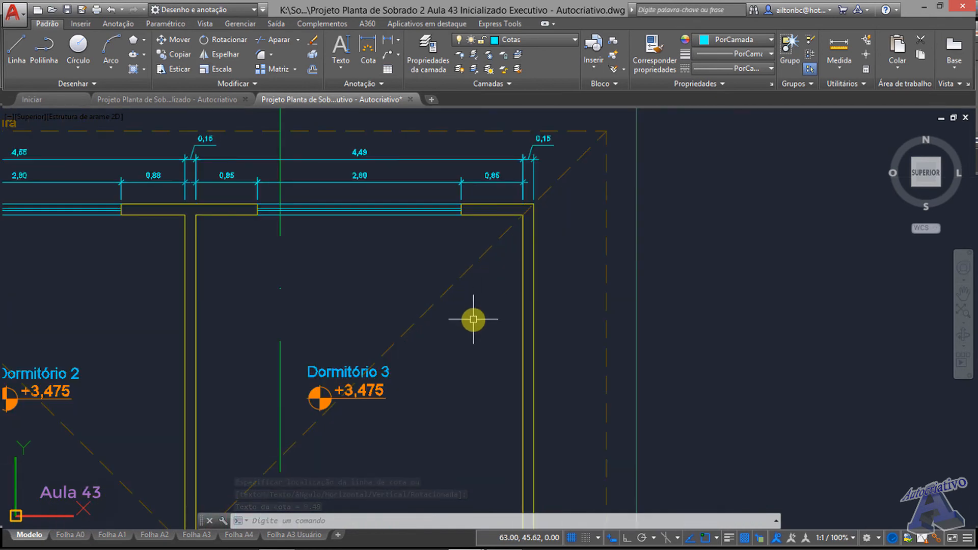
{"action": "mouse_move", "coordinate": [471, 321]}
{"action": "middle_mouse_down"}
{"action": "mouse_move", "coordinate": [439, 273]}
{"action": "mouse_move", "coordinate": [437, 216]}
{"action": "mouse_move", "coordinate": [453, 316]}
{"action": "middle_mouse_up"}
{"action": "type", "text": "dli"}
{"action": "key", "text": "Return"}
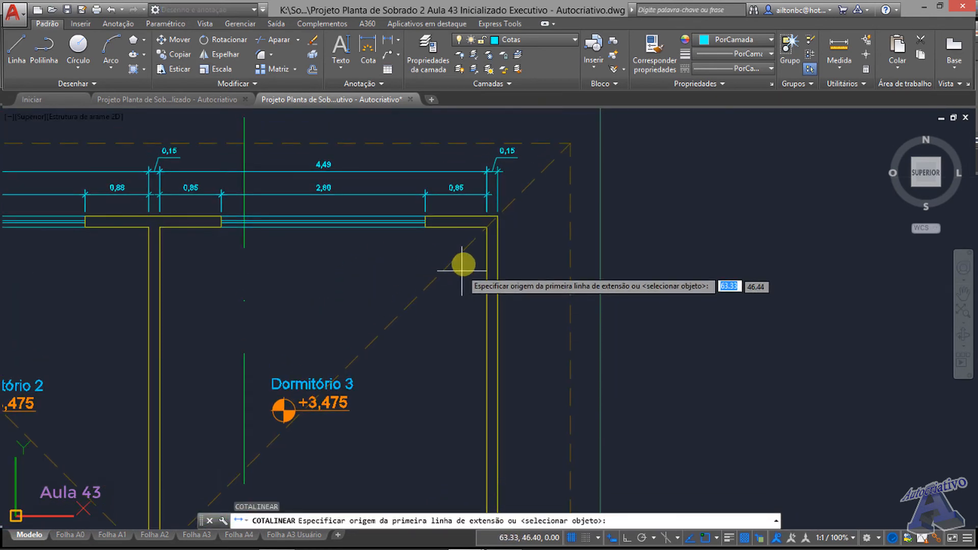
{"action": "scroll", "coordinate": [478, 240], "scroll_direction": "up", "scroll_amount": 5}
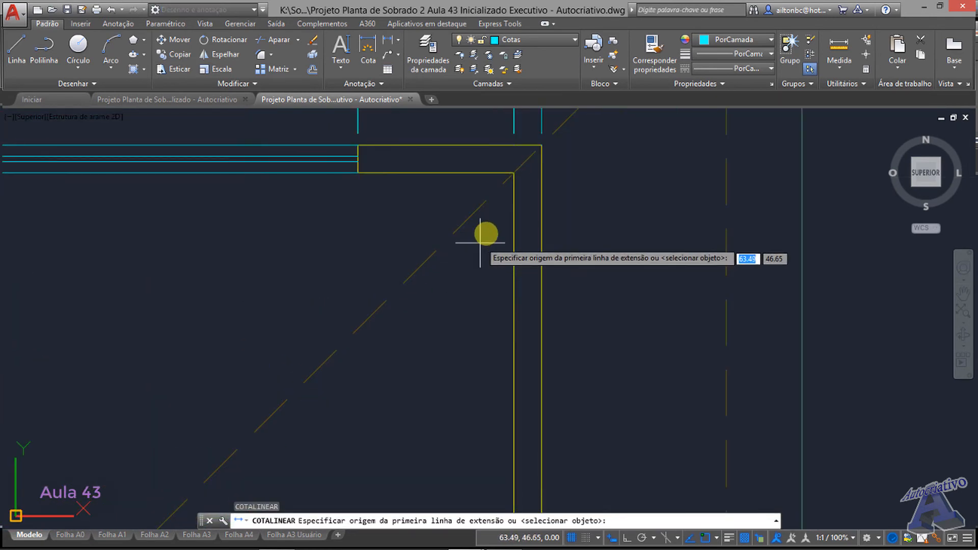
{"action": "left_click", "coordinate": [540, 173]}
{"action": "scroll", "coordinate": [561, 316], "scroll_direction": "down", "scroll_amount": 5}
{"action": "mouse_move", "coordinate": [565, 338]}
{"action": "middle_mouse_down"}
{"action": "mouse_move", "coordinate": [541, 244]}
{"action": "mouse_move", "coordinate": [539, 89]}
{"action": "middle_mouse_up"}
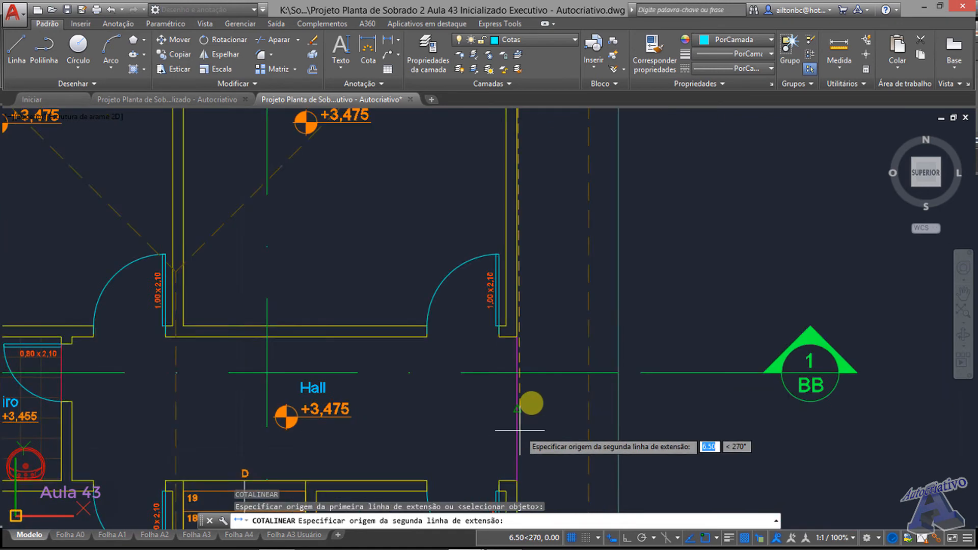
{"action": "middle_click_drag", "start_coordinate": [528, 326], "coordinate": [528, 240]}
{"action": "scroll", "coordinate": [493, 248], "scroll_direction": "up", "scroll_amount": 5}
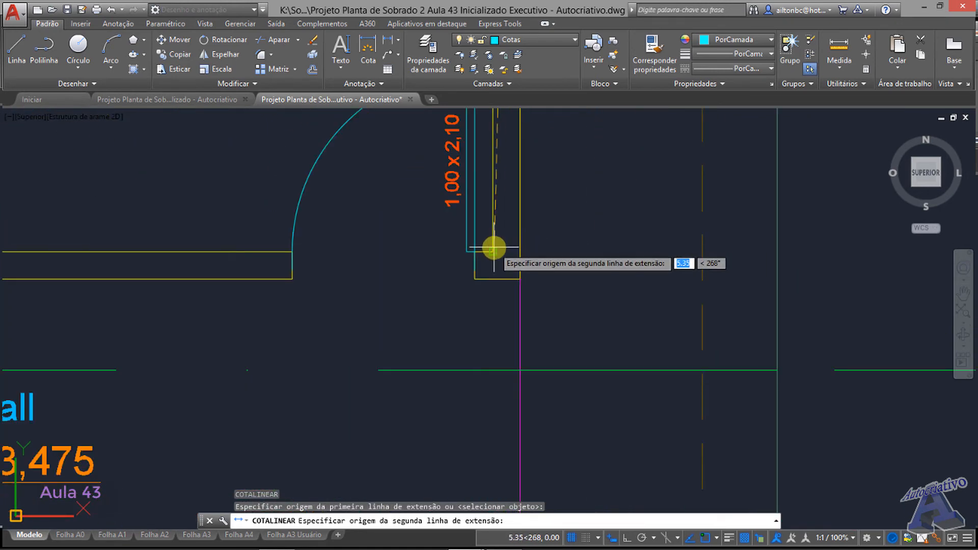
{"action": "left_click", "coordinate": [521, 251]}
{"action": "scroll", "coordinate": [535, 396], "scroll_direction": "down", "scroll_amount": 6}
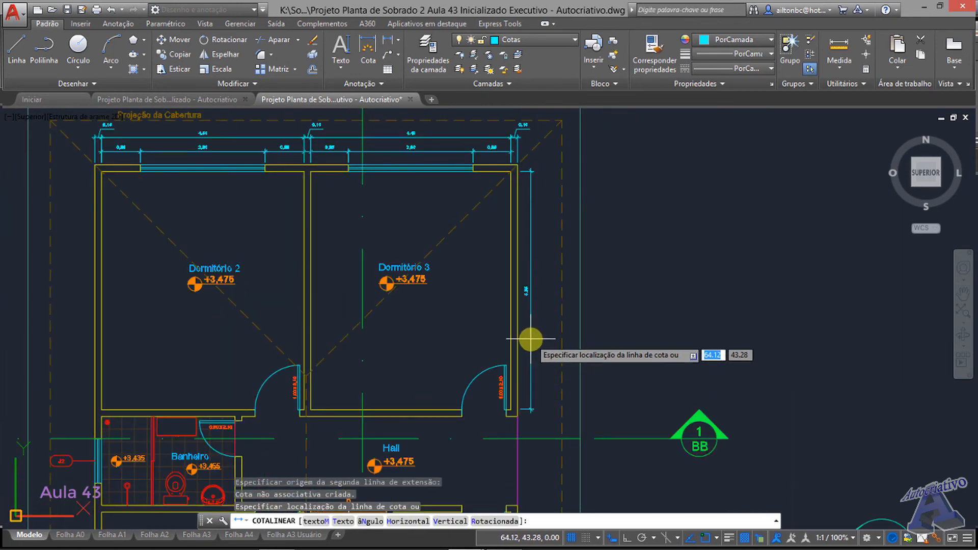
{"action": "left_click", "coordinate": [533, 338]}
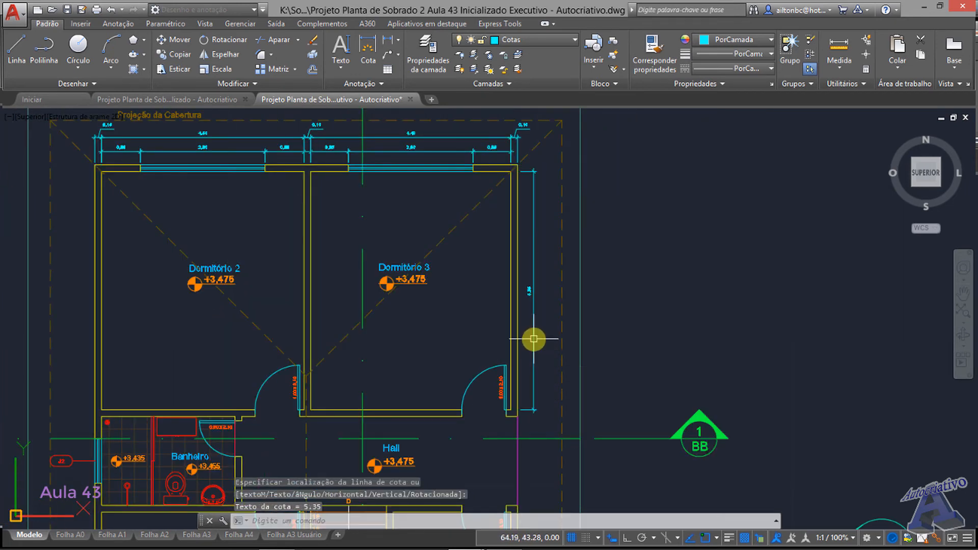
Step: Dimension the thickness of Dormitório 3's window wall at its outer corner, aligned with the room's length dimension
{"action": "middle_click_drag", "start_coordinate": [546, 345], "coordinate": [548, 418]}
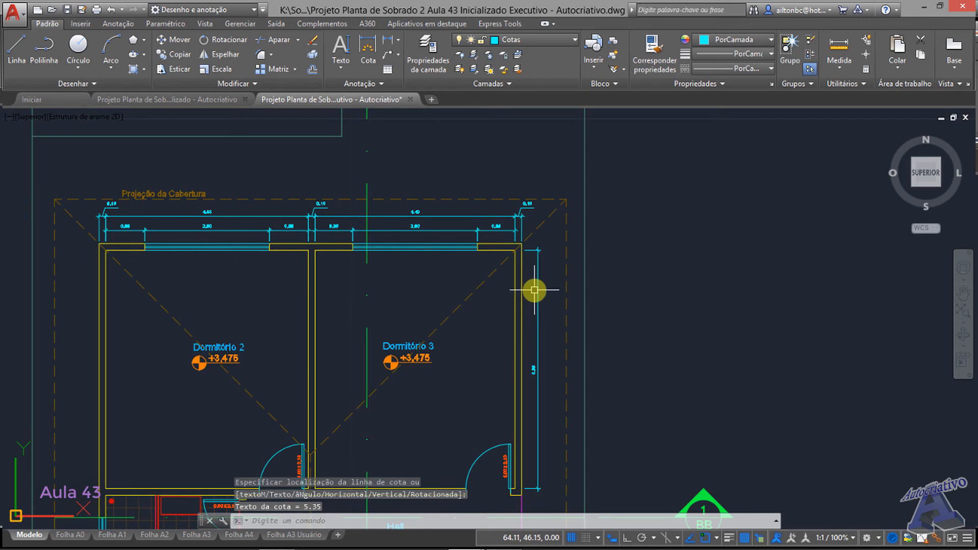
{"action": "key", "text": "Return"}
{"action": "scroll", "coordinate": [530, 247], "scroll_direction": "up", "scroll_amount": 10}
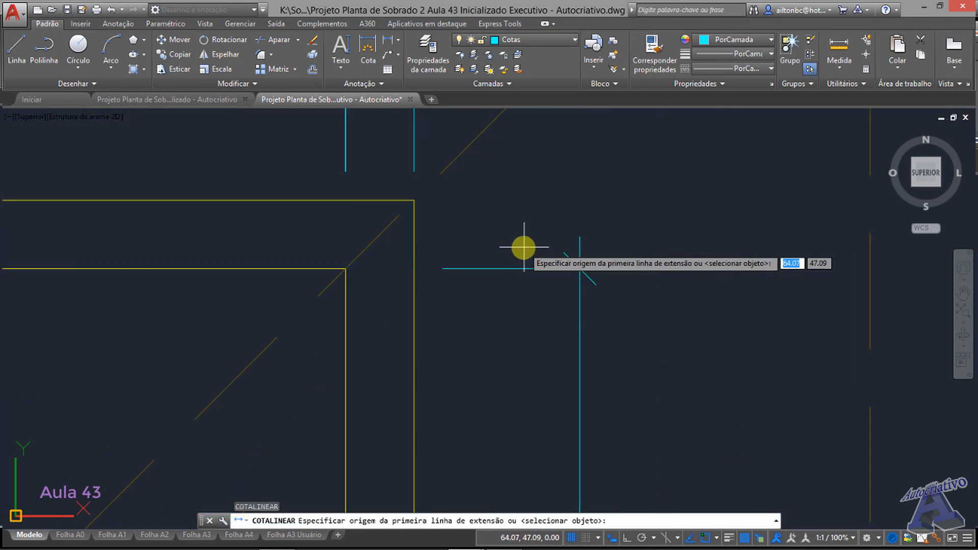
{"action": "left_click", "coordinate": [409, 199]}
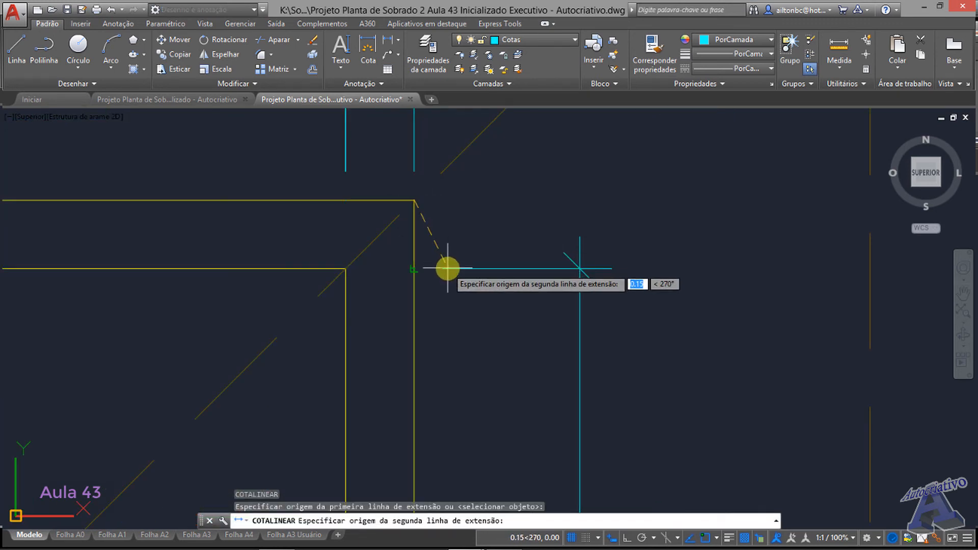
{"action": "left_click", "coordinate": [416, 270]}
{"action": "left_click", "coordinate": [585, 280]}
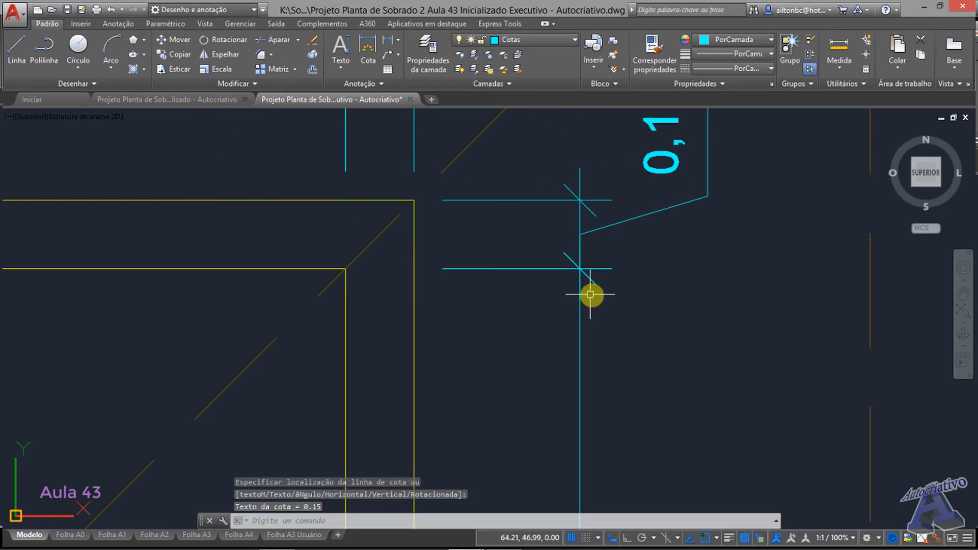
Step: Dimension the thickness of the wall between Dormitório 3 and the Hall at its outer end, aligned with the room's length dimension
{"action": "scroll", "coordinate": [589, 291], "scroll_direction": "down", "scroll_amount": 5}
{"action": "middle_click_drag", "start_coordinate": [574, 336], "coordinate": [546, 270]}
{"action": "key", "text": "Return"}
{"action": "middle_click_drag", "start_coordinate": [533, 455], "coordinate": [530, 316]}
{"action": "scroll", "coordinate": [521, 351], "scroll_direction": "up", "scroll_amount": 4}
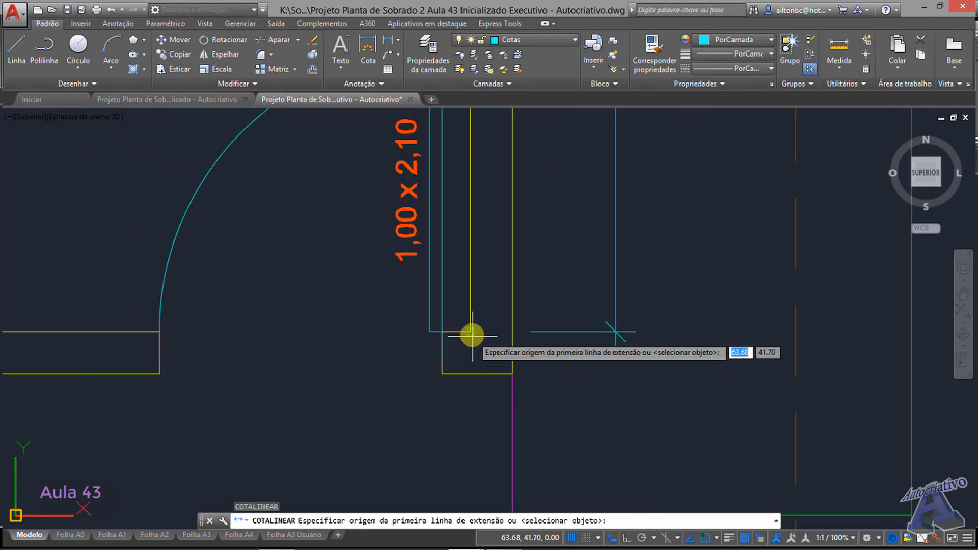
{"action": "left_click", "coordinate": [511, 331]}
{"action": "left_click", "coordinate": [511, 373]}
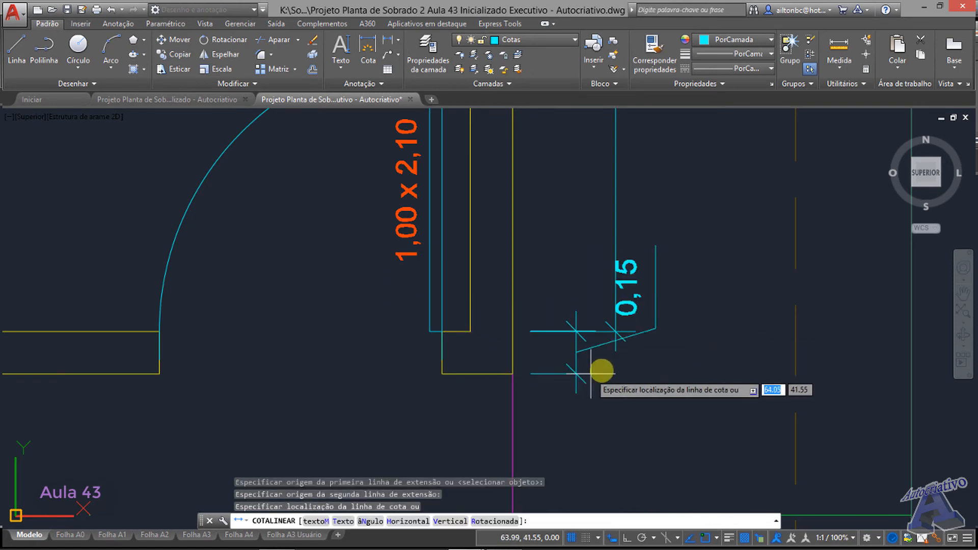
{"action": "left_click", "coordinate": [615, 334]}
{"action": "scroll", "coordinate": [618, 328], "scroll_direction": "down", "scroll_amount": 4}
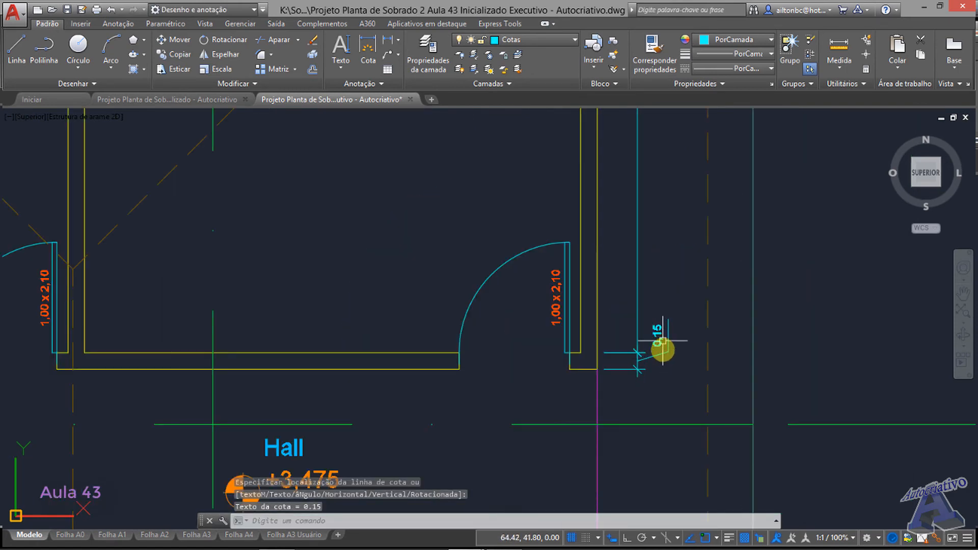
{"action": "scroll", "coordinate": [501, 365], "scroll_direction": "down", "scroll_amount": 2}
Step: Dimension Dormitório 3's overall outer length from the front window-wall corner to the Hall-side wall corner, placing it outside the first dimension line
{"action": "middle_click_drag", "start_coordinate": [501, 365], "coordinate": [739, 356]}
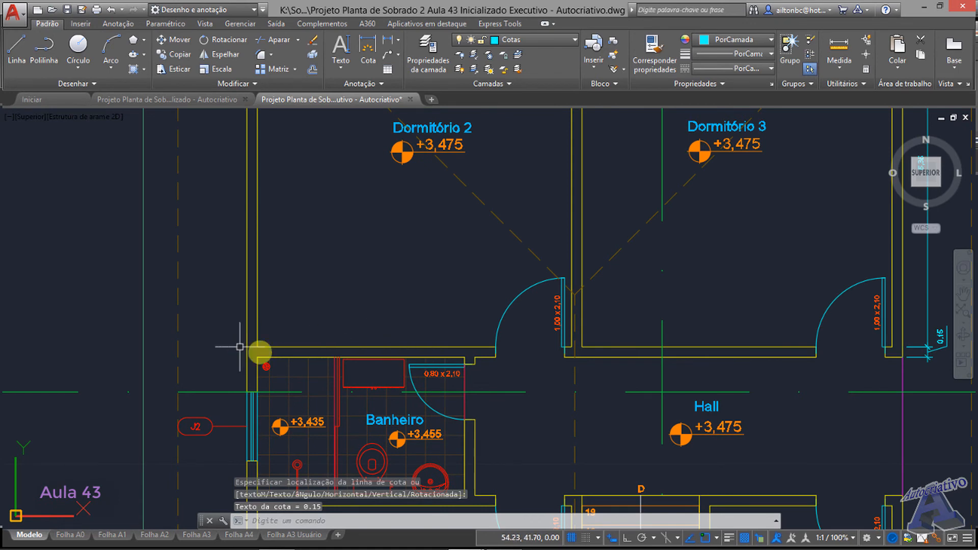
{"action": "mouse_move", "coordinate": [784, 352]}
{"action": "middle_mouse_down"}
{"action": "mouse_move", "coordinate": [437, 344]}
{"action": "mouse_move", "coordinate": [421, 410]}
{"action": "middle_mouse_up"}
{"action": "scroll", "coordinate": [459, 321], "scroll_direction": "down", "scroll_amount": 2}
{"action": "middle_click_drag", "start_coordinate": [459, 321], "coordinate": [462, 373]}
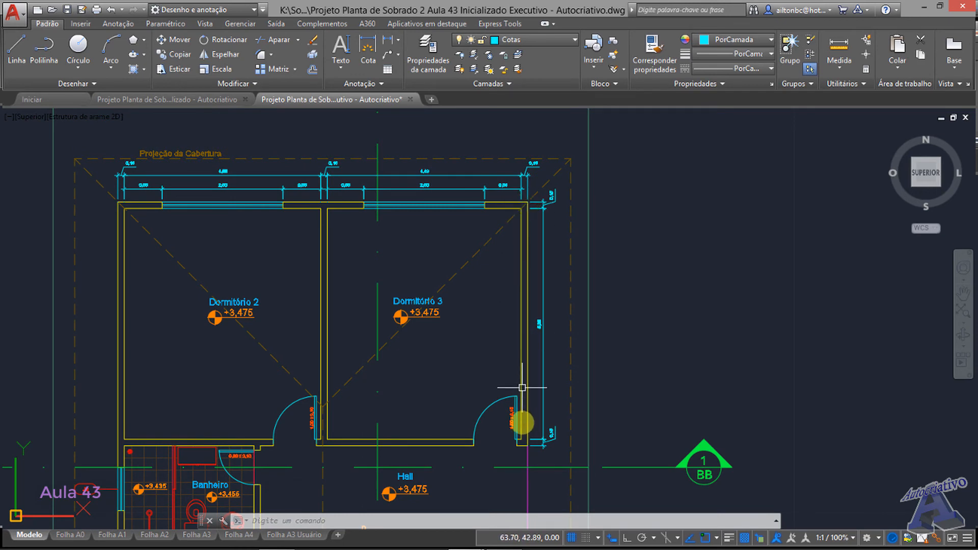
{"action": "middle_click_drag", "start_coordinate": [524, 448], "coordinate": [520, 351]}
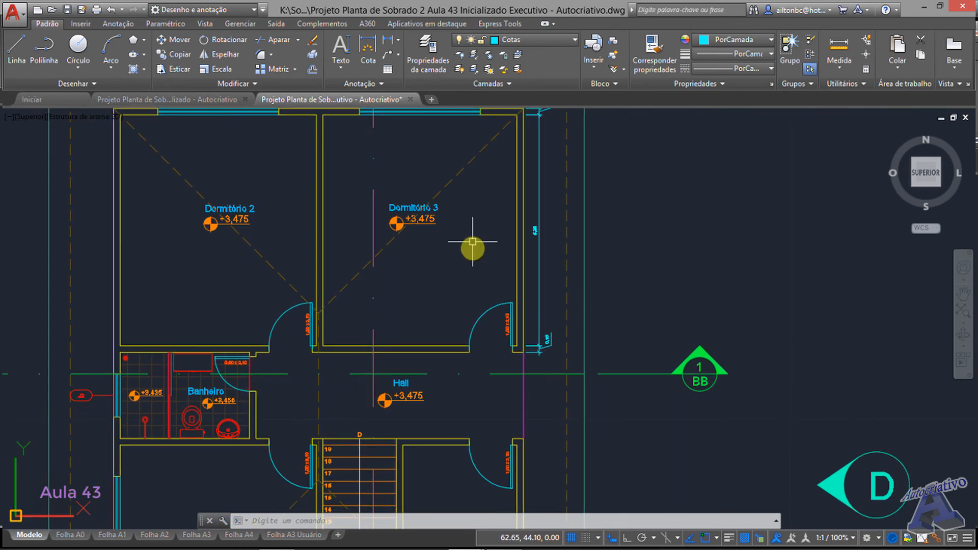
{"action": "middle_click_drag", "start_coordinate": [473, 242], "coordinate": [469, 327]}
{"action": "type", "text": "dli"}
{"action": "key", "text": "Return"}
{"action": "scroll", "coordinate": [508, 200], "scroll_direction": "up", "scroll_amount": 5}
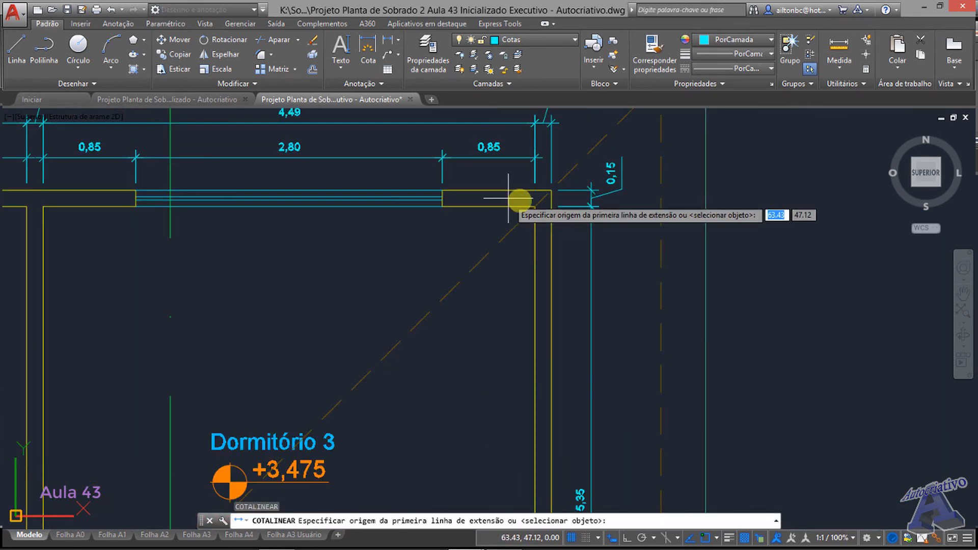
{"action": "left_click", "coordinate": [551, 191]}
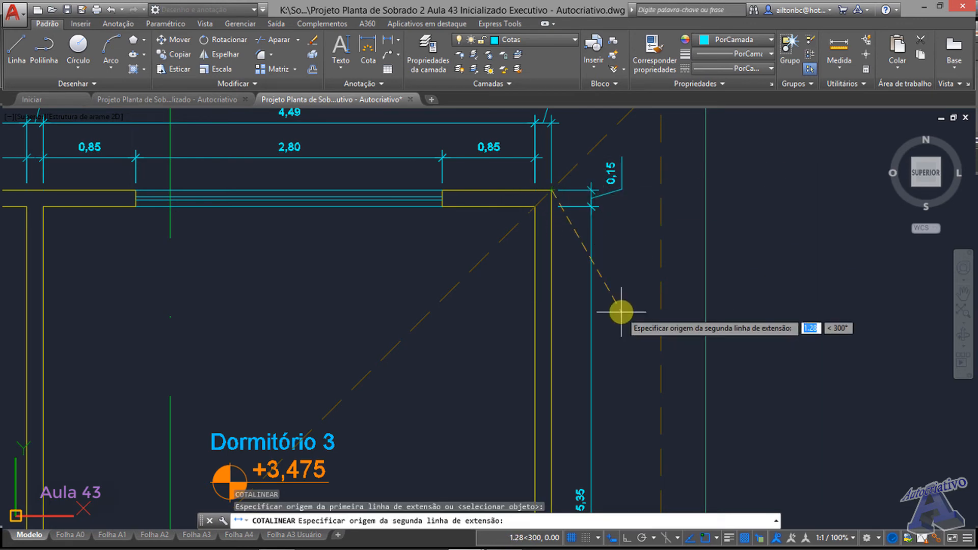
{"action": "middle_click_drag", "start_coordinate": [591, 464], "coordinate": [553, 256]}
{"action": "middle_click_drag", "start_coordinate": [537, 444], "coordinate": [512, 243]}
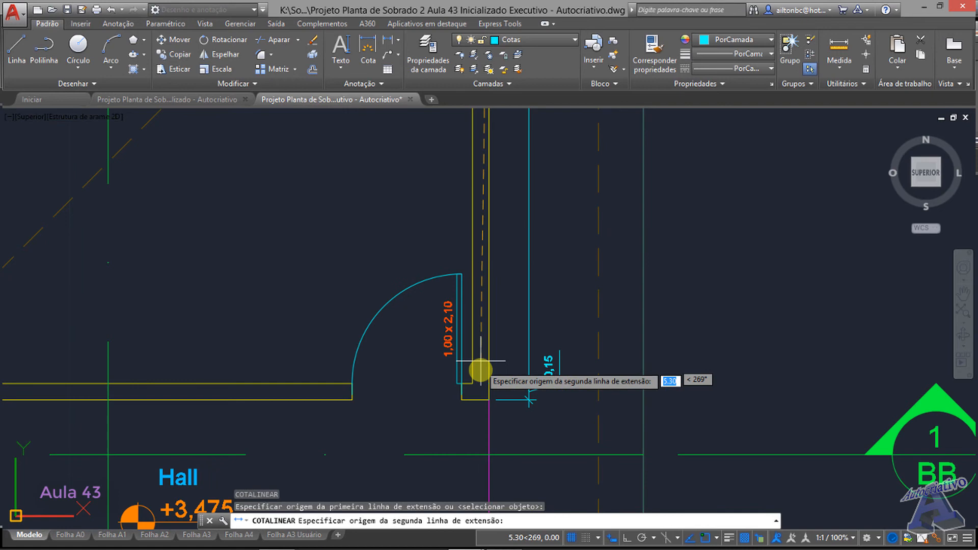
{"action": "left_click", "coordinate": [486, 399]}
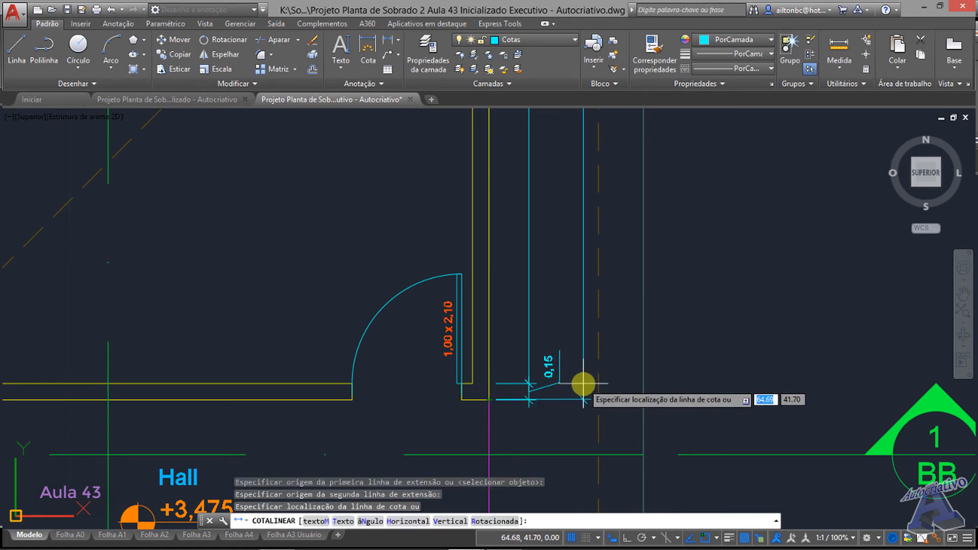
{"action": "left_click", "coordinate": [578, 367]}
{"action": "scroll", "coordinate": [563, 349], "scroll_direction": "down", "scroll_amount": 2}
{"action": "middle_click_drag", "start_coordinate": [563, 349], "coordinate": [548, 409]}
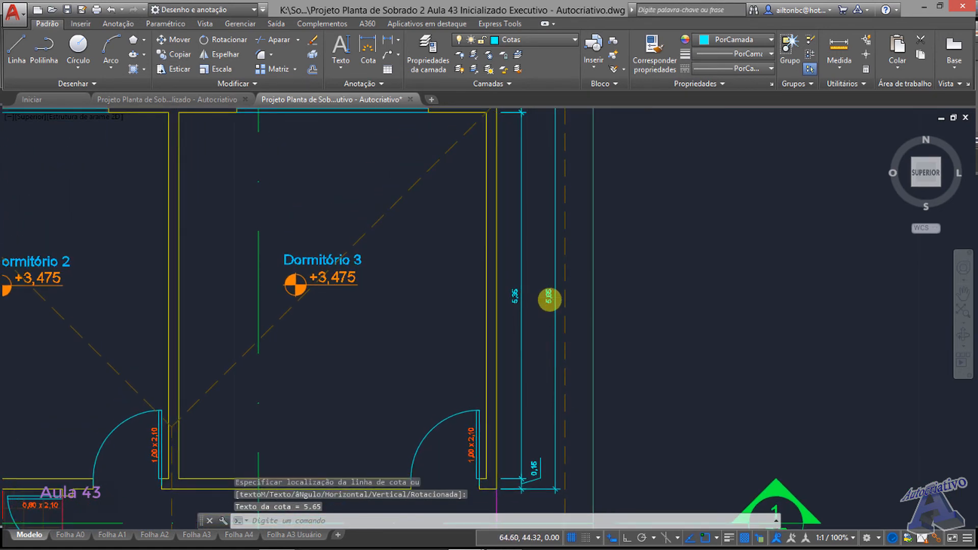
{"action": "scroll", "coordinate": [548, 299], "scroll_direction": "up", "scroll_amount": 3}
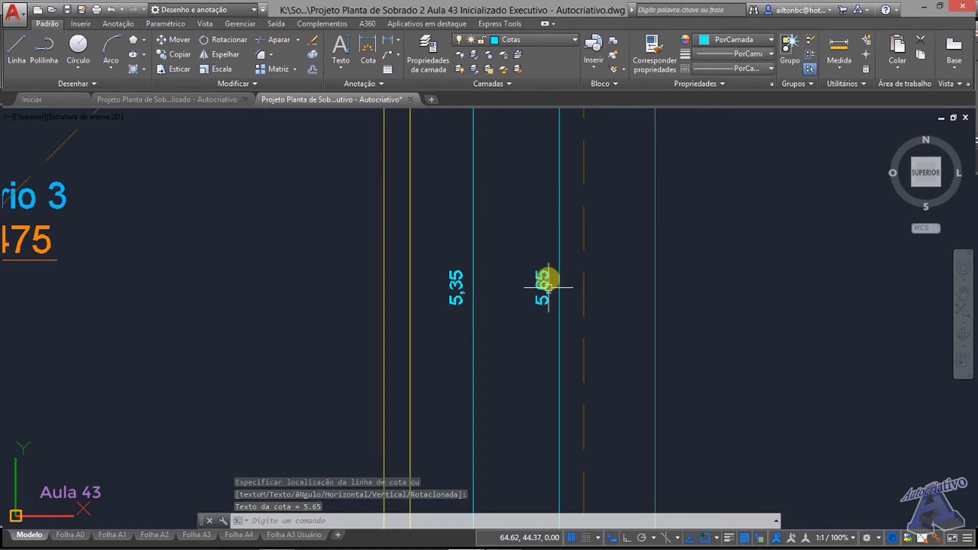
{"action": "scroll", "coordinate": [520, 284], "scroll_direction": "down", "scroll_amount": 4}
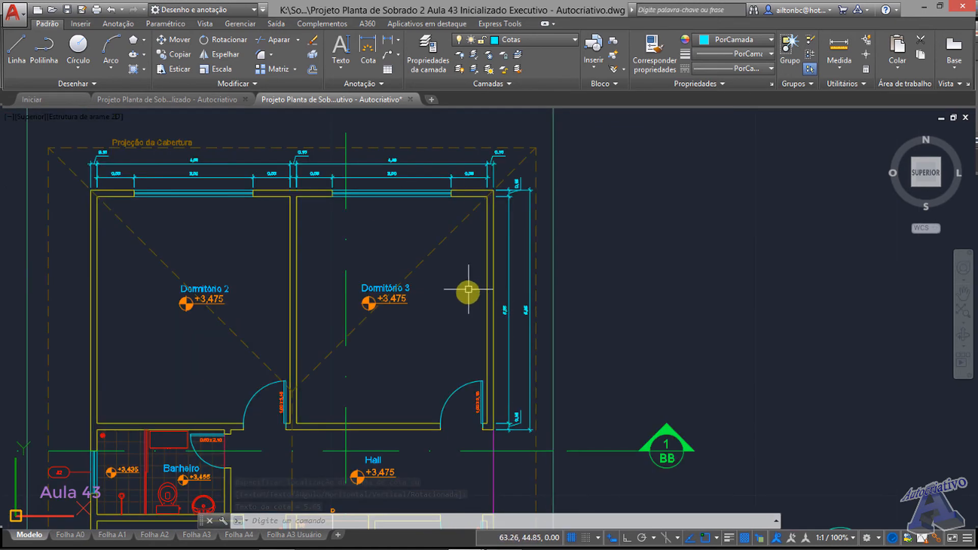
Step: Dimension the Hall's width between the two wall corners at its outer opening, aligned with Dormitório 3's inner dimension line
{"action": "mouse_move", "coordinate": [530, 275]}
{"action": "middle_mouse_down"}
{"action": "mouse_move", "coordinate": [540, 306]}
{"action": "mouse_move", "coordinate": [547, 280]}
{"action": "mouse_move", "coordinate": [514, 178]}
{"action": "mouse_move", "coordinate": [505, 179]}
{"action": "middle_mouse_up"}
{"action": "scroll", "coordinate": [580, 382], "scroll_direction": "up", "scroll_amount": 2}
{"action": "middle_click_drag", "start_coordinate": [544, 362], "coordinate": [534, 312]}
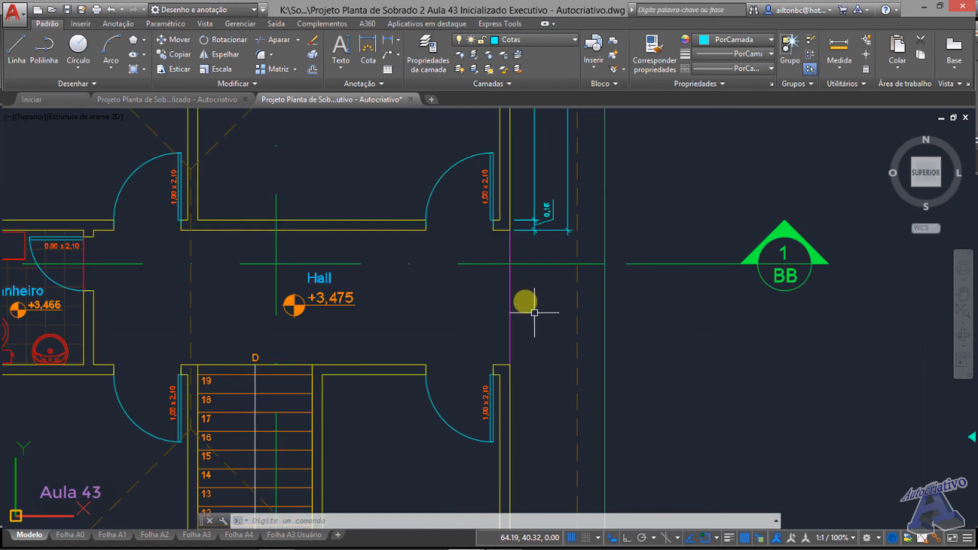
{"action": "key", "text": "space"}
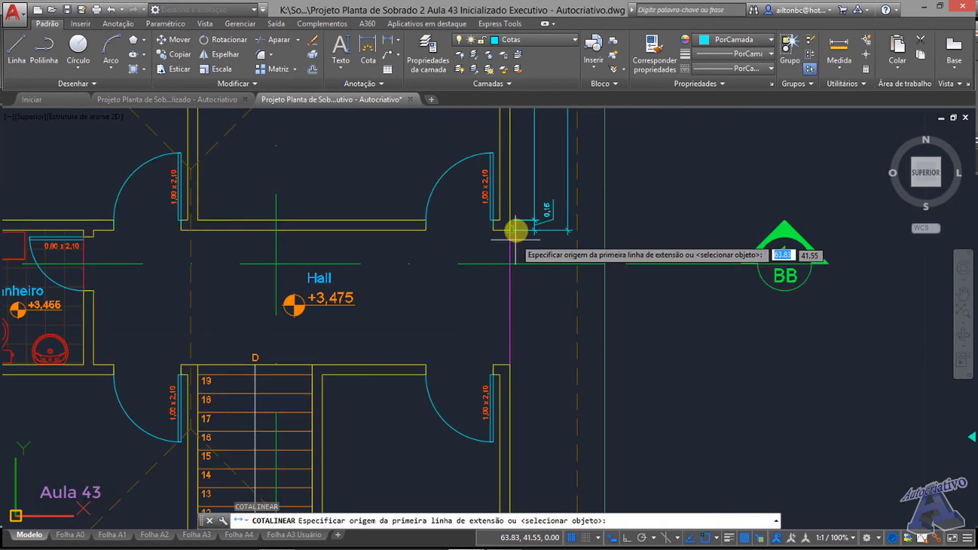
{"action": "scroll", "coordinate": [518, 229], "scroll_direction": "up", "scroll_amount": 2}
{"action": "left_click", "coordinate": [504, 231]}
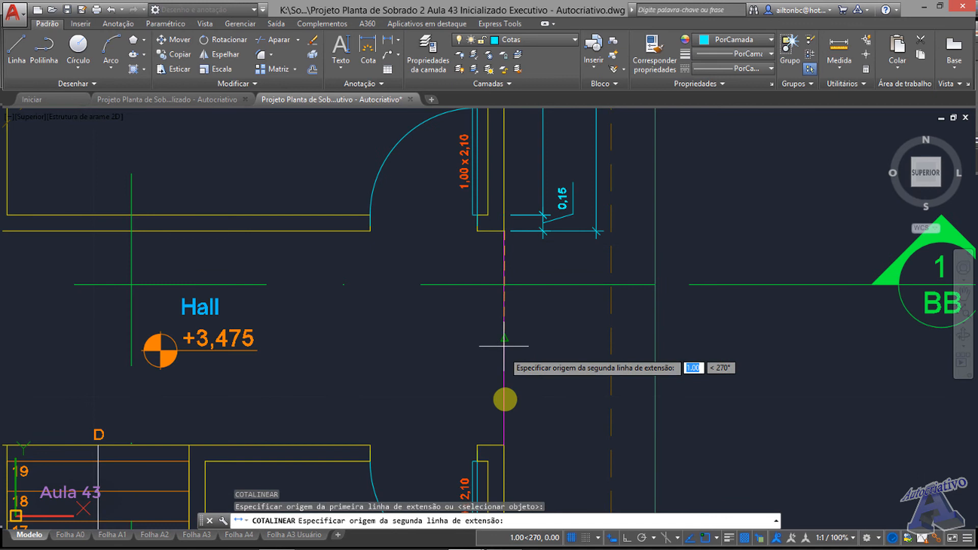
{"action": "left_click", "coordinate": [504, 443]}
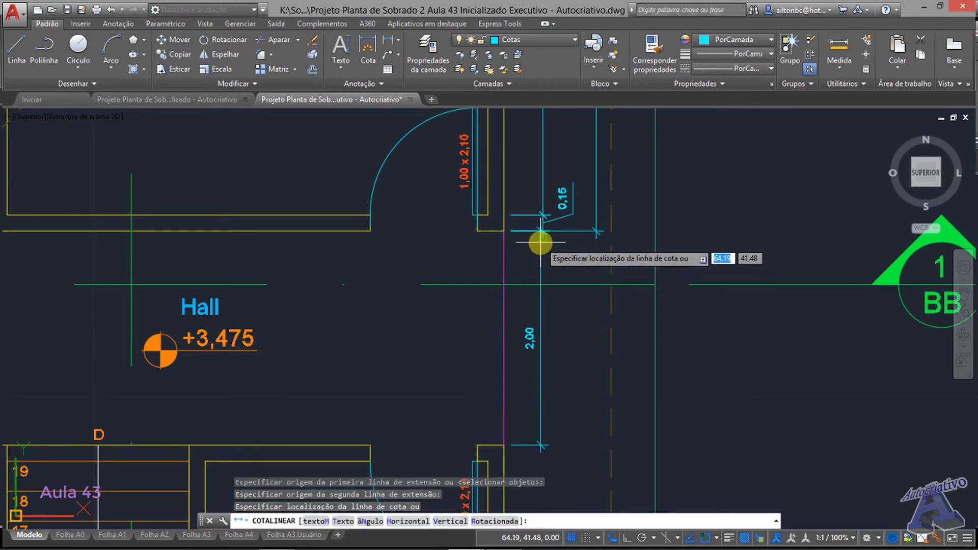
{"action": "scroll", "coordinate": [542, 245], "scroll_direction": "up", "scroll_amount": 2}
{"action": "left_click", "coordinate": [541, 219]}
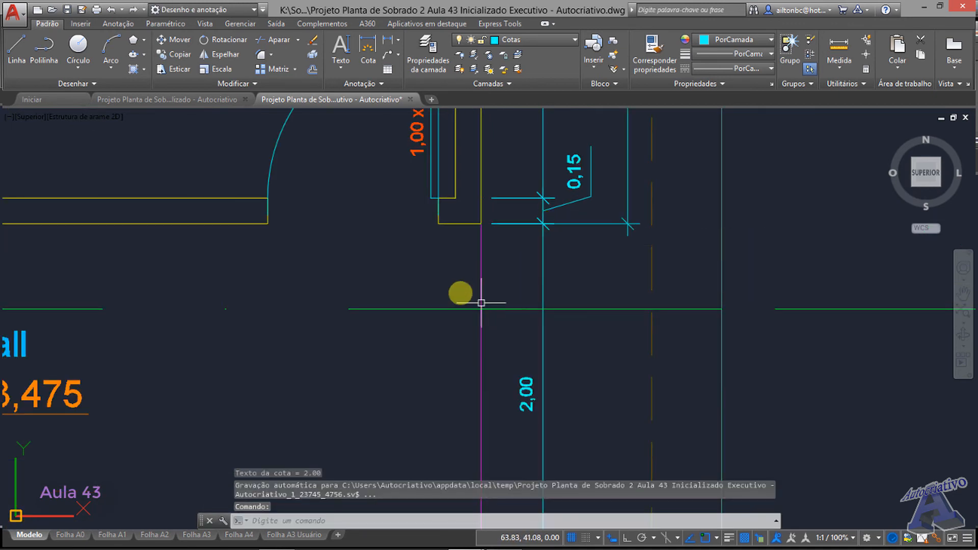
Step: Draw a thin rectangle about 0.02 m by 1.96 m just inside the line closing the Hall's outer opening
{"action": "scroll", "coordinate": [463, 291], "scroll_direction": "down", "scroll_amount": 2}
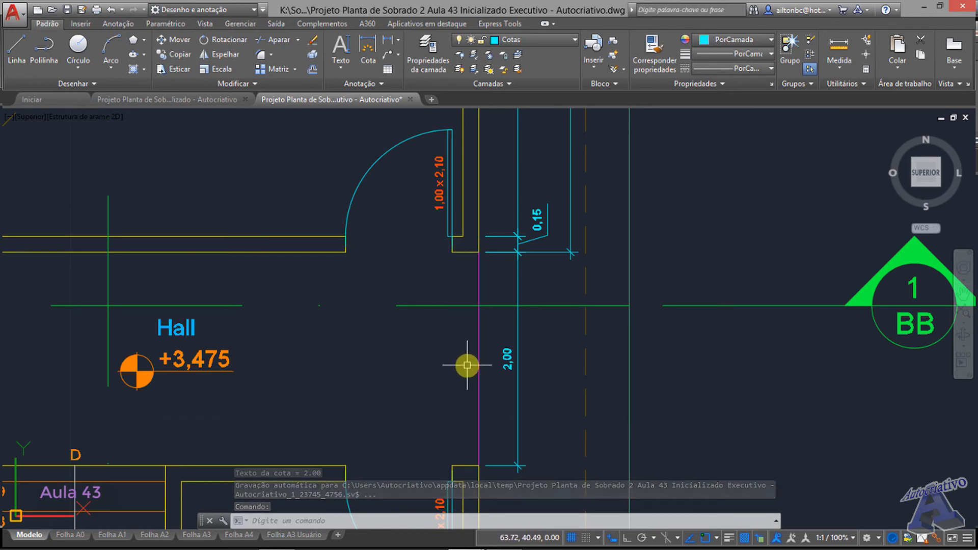
{"action": "type", "text": "ret"}
{"action": "key", "text": "Return"}
{"action": "scroll", "coordinate": [471, 275], "scroll_direction": "up", "scroll_amount": 4}
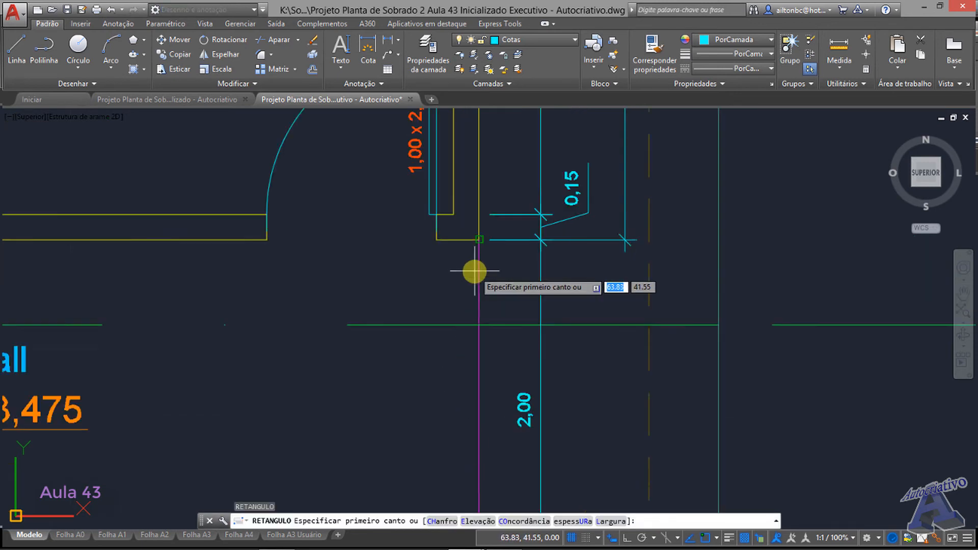
{"action": "scroll", "coordinate": [473, 228], "scroll_direction": "up", "scroll_amount": 2}
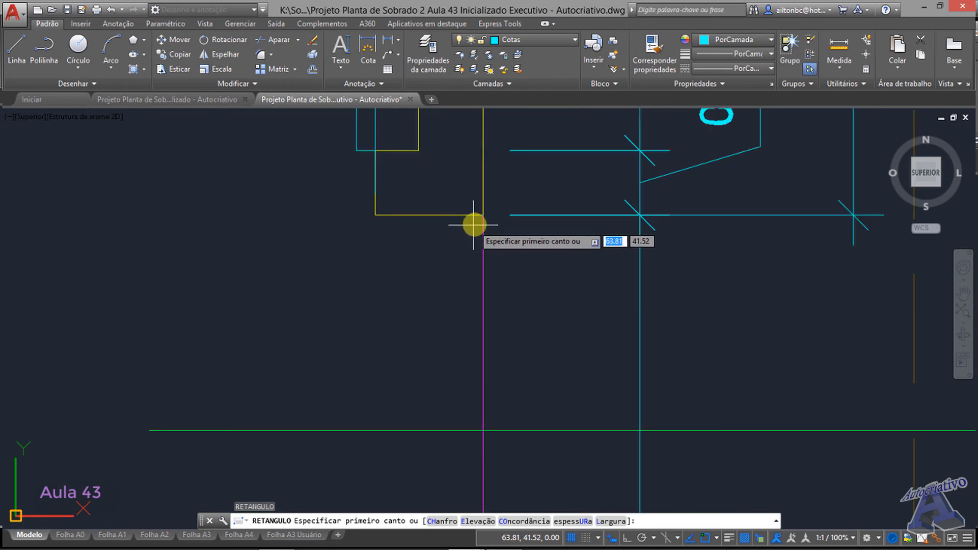
{"action": "left_click", "coordinate": [475, 223]}
{"action": "scroll", "coordinate": [454, 387], "scroll_direction": "down", "scroll_amount": 4}
{"action": "middle_click_drag", "start_coordinate": [458, 460], "coordinate": [471, 208]}
{"action": "scroll", "coordinate": [468, 402], "scroll_direction": "up", "scroll_amount": 1}
{"action": "scroll", "coordinate": [469, 419], "scroll_direction": "up", "scroll_amount": 2}
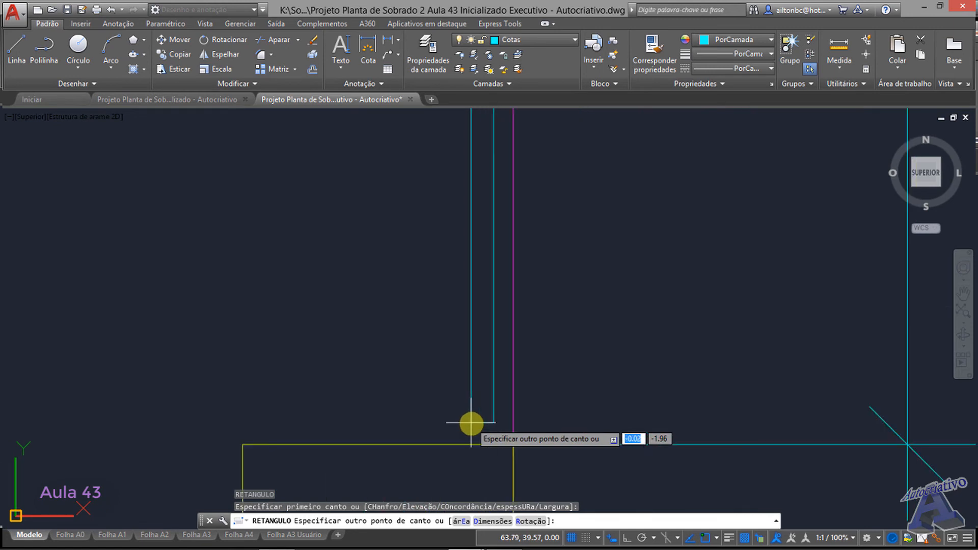
{"action": "left_click", "coordinate": [471, 427]}
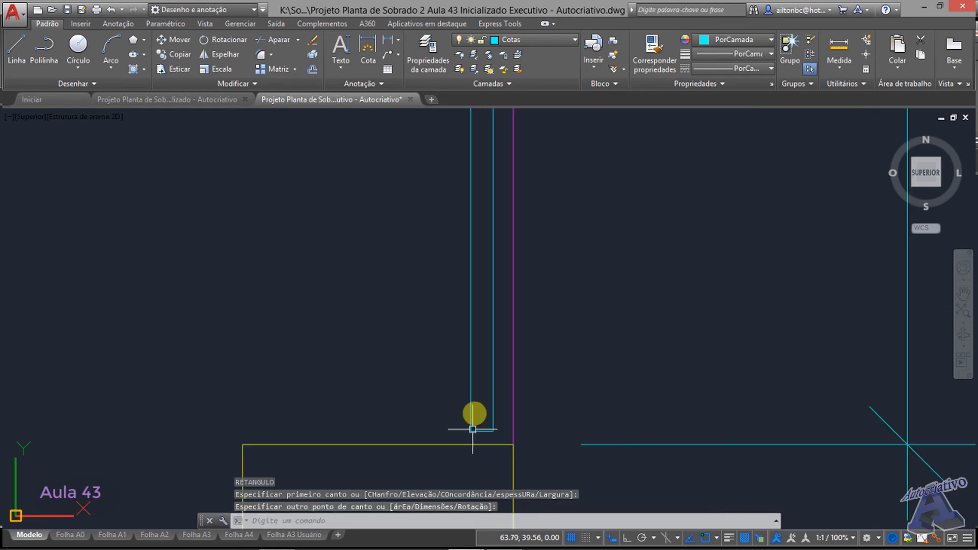
Step: Match the properties of the Hall opening's new thin rectangle to those of the thin rectangle along Dormitório 1's front opening
{"action": "scroll", "coordinate": [472, 407], "scroll_direction": "down", "scroll_amount": 3}
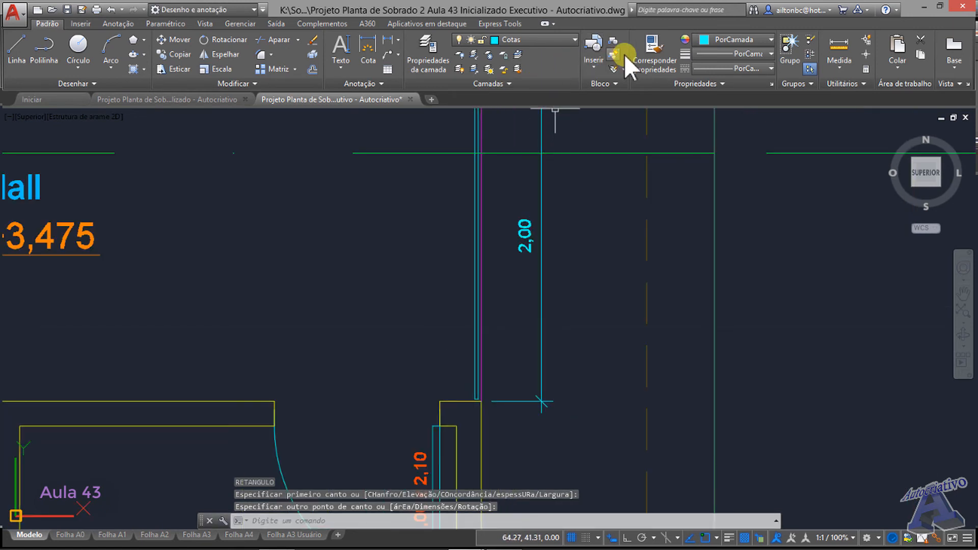
{"action": "left_click", "coordinate": [662, 60]}
{"action": "scroll", "coordinate": [437, 356], "scroll_direction": "down", "scroll_amount": 3}
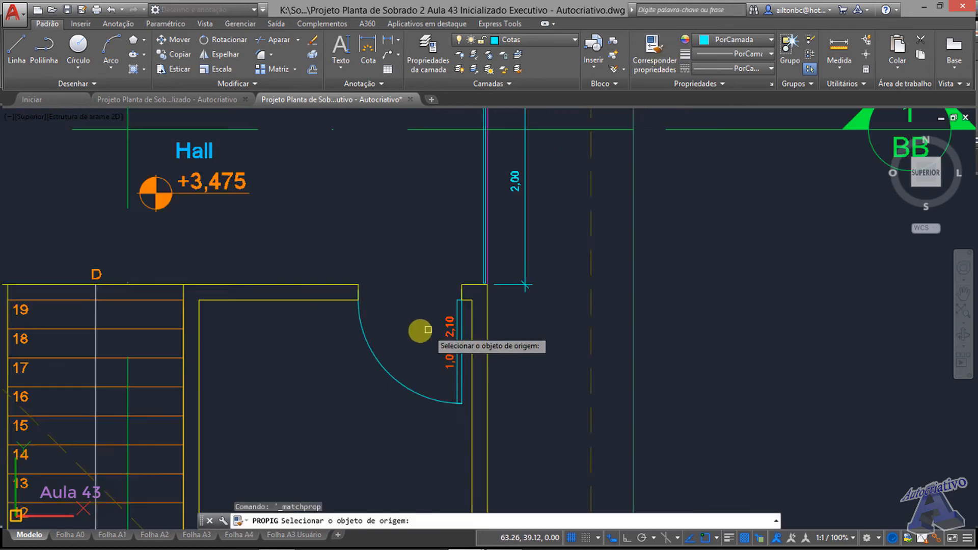
{"action": "scroll", "coordinate": [459, 268], "scroll_direction": "down", "scroll_amount": 3}
{"action": "scroll", "coordinate": [436, 332], "scroll_direction": "up", "scroll_amount": 5}
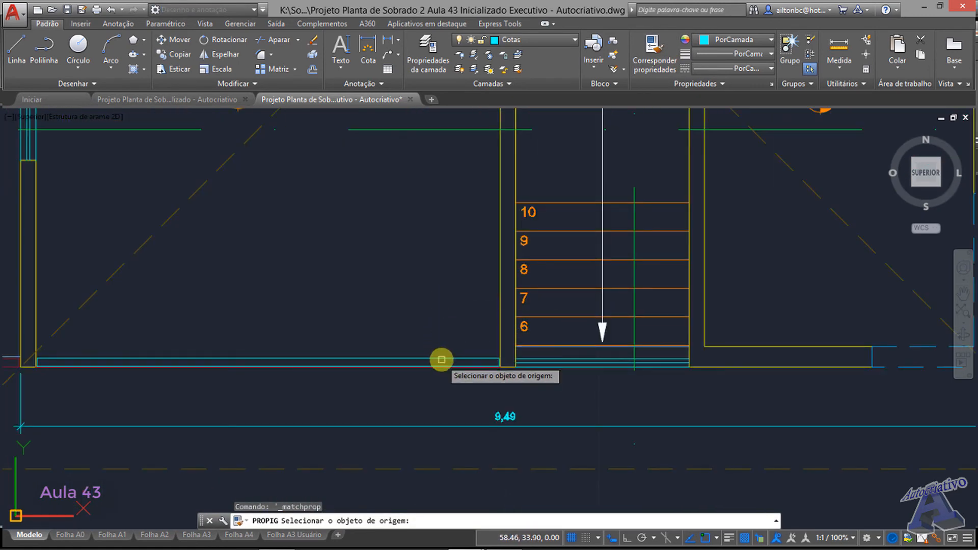
{"action": "left_click", "coordinate": [441, 358]}
{"action": "scroll", "coordinate": [665, 212], "scroll_direction": "down", "scroll_amount": 3}
{"action": "scroll", "coordinate": [493, 328], "scroll_direction": "up", "scroll_amount": 6}
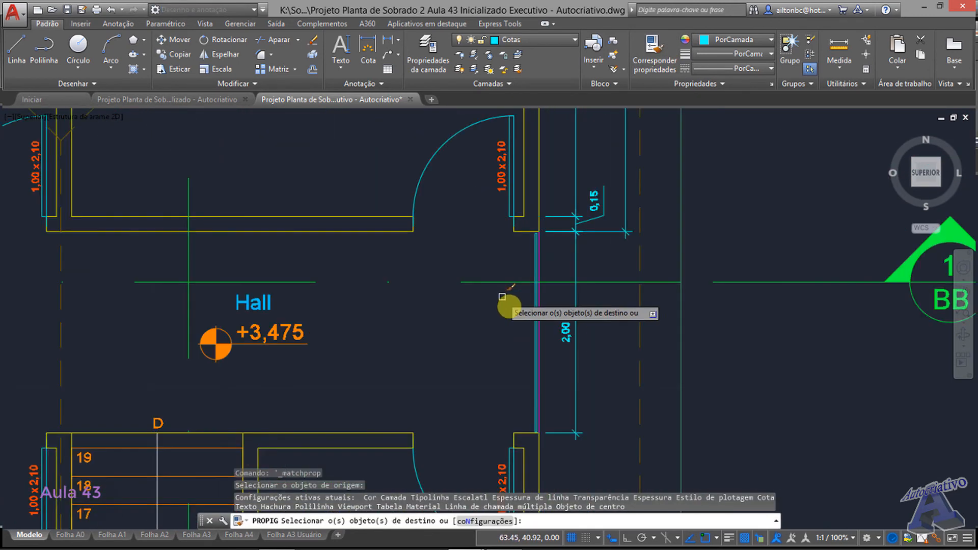
{"action": "scroll", "coordinate": [528, 319], "scroll_direction": "up", "scroll_amount": 3}
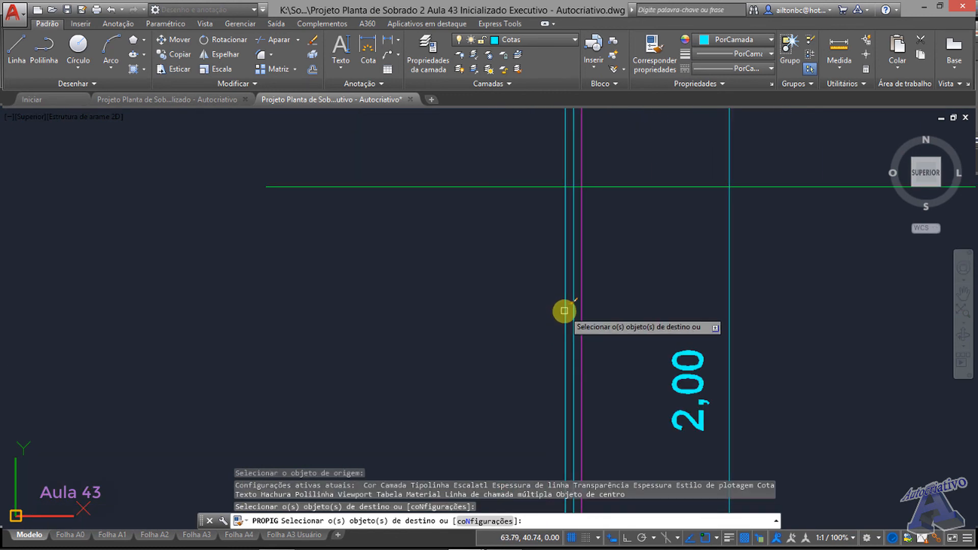
{"action": "key", "text": "Escape"}
{"action": "scroll", "coordinate": [555, 306], "scroll_direction": "down", "scroll_amount": 5}
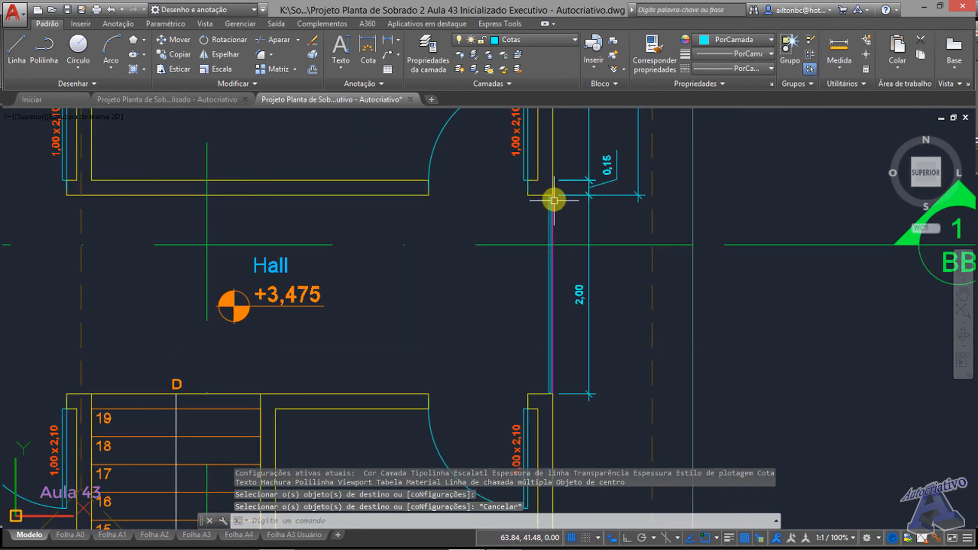
{"action": "middle_click_drag", "start_coordinate": [506, 287], "coordinate": [632, 300]}
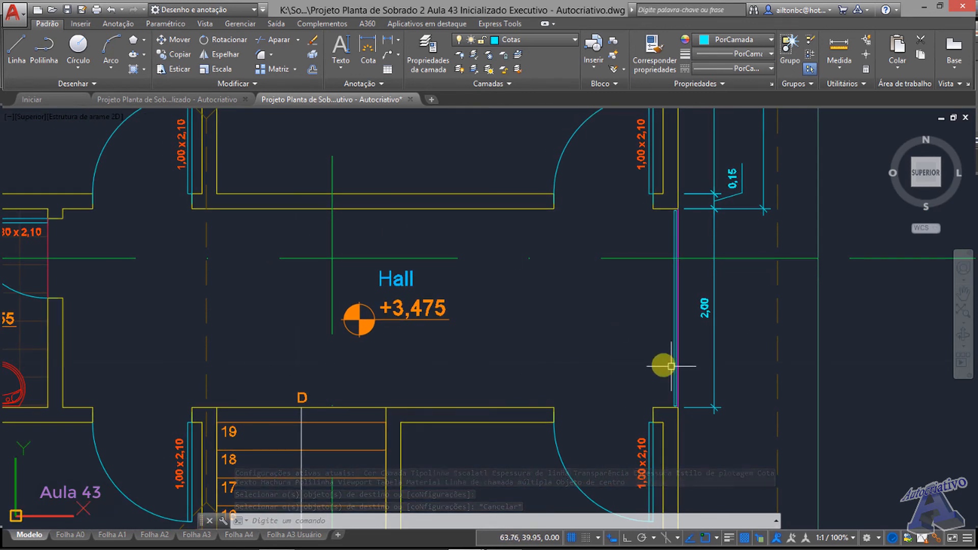
{"action": "middle_click_drag", "start_coordinate": [648, 362], "coordinate": [464, 363]}
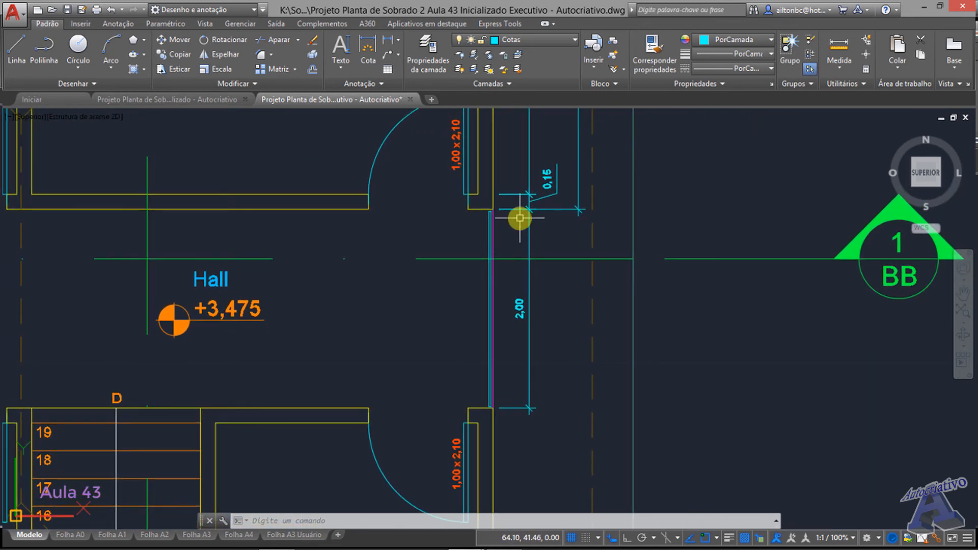
{"action": "mouse_move", "coordinate": [512, 385]}
{"action": "middle_mouse_down"}
{"action": "mouse_move", "coordinate": [545, 326]}
{"action": "mouse_move", "coordinate": [534, 214]}
{"action": "middle_mouse_up"}
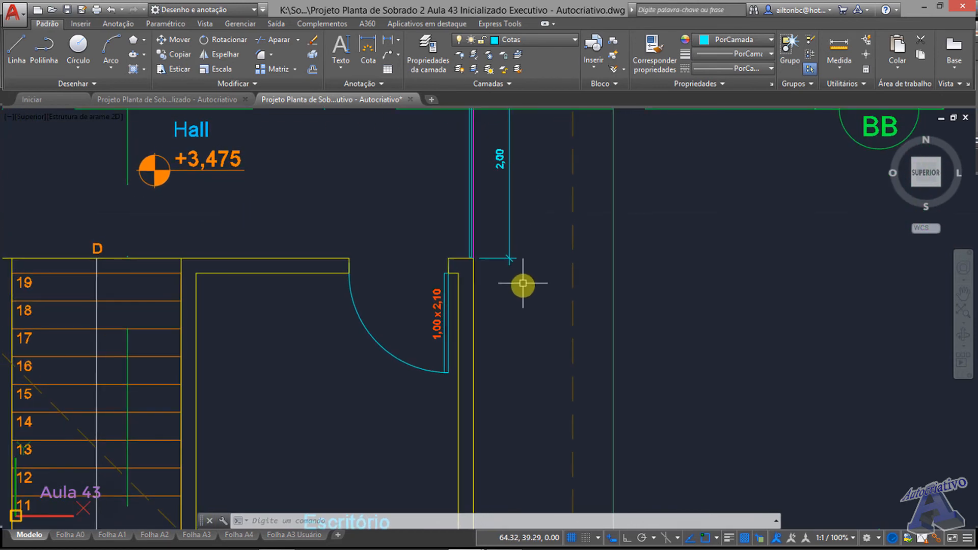
{"action": "key", "text": "space"}
{"action": "scroll", "coordinate": [508, 334], "scroll_direction": "down", "scroll_amount": 1}
{"action": "key", "text": "Escape"}
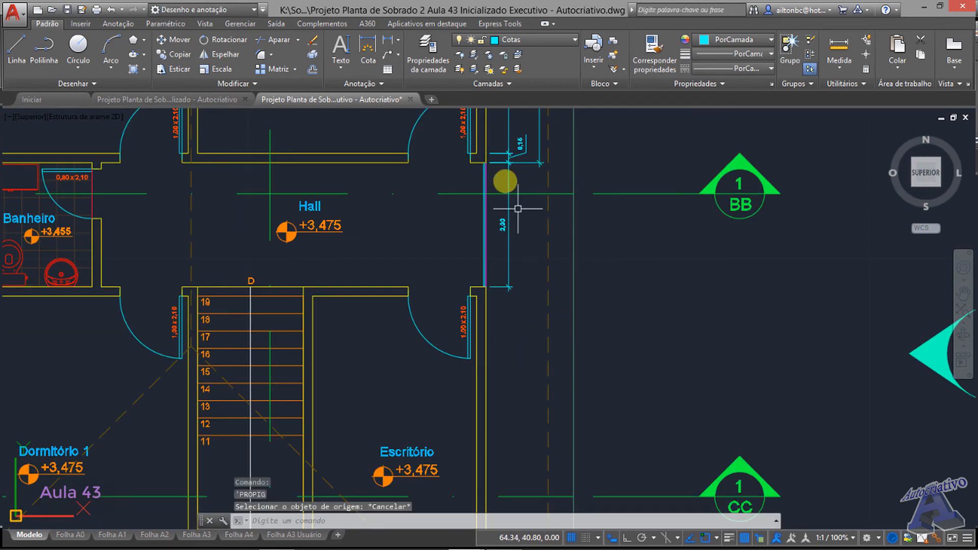
Step: Dimension Escritório's corner-window opening on the outer side wall, from the inner Sacada-side wall line to the opening's upper edge
{"action": "left_click", "coordinate": [384, 42]}
{"action": "middle_click_drag", "start_coordinate": [506, 343], "coordinate": [515, 204]}
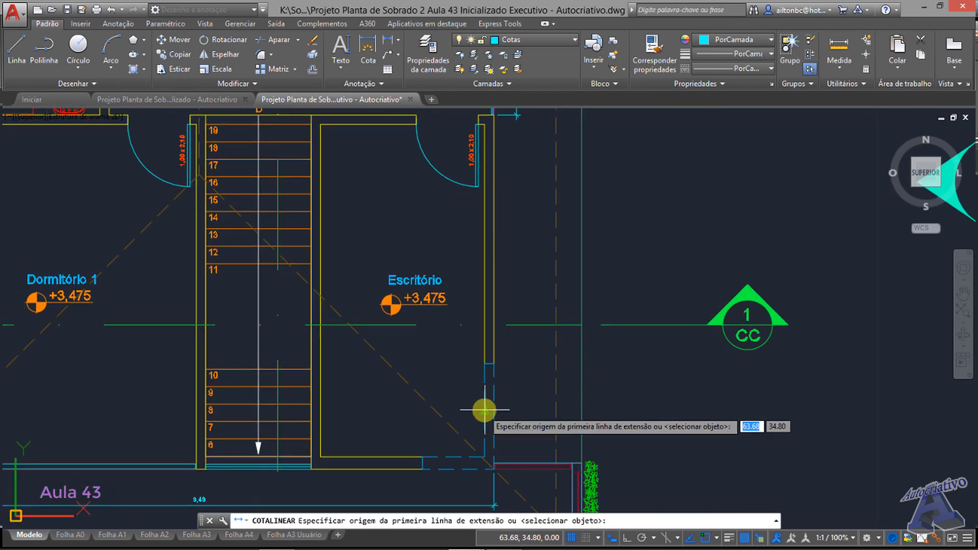
{"action": "scroll", "coordinate": [488, 459], "scroll_direction": "up", "scroll_amount": 4}
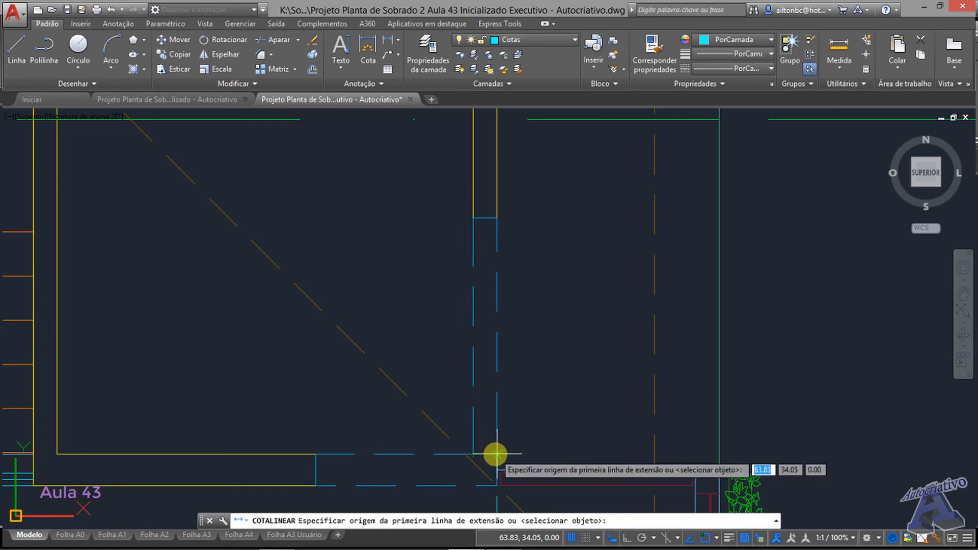
{"action": "left_click", "coordinate": [496, 454]}
{"action": "left_click", "coordinate": [497, 218]}
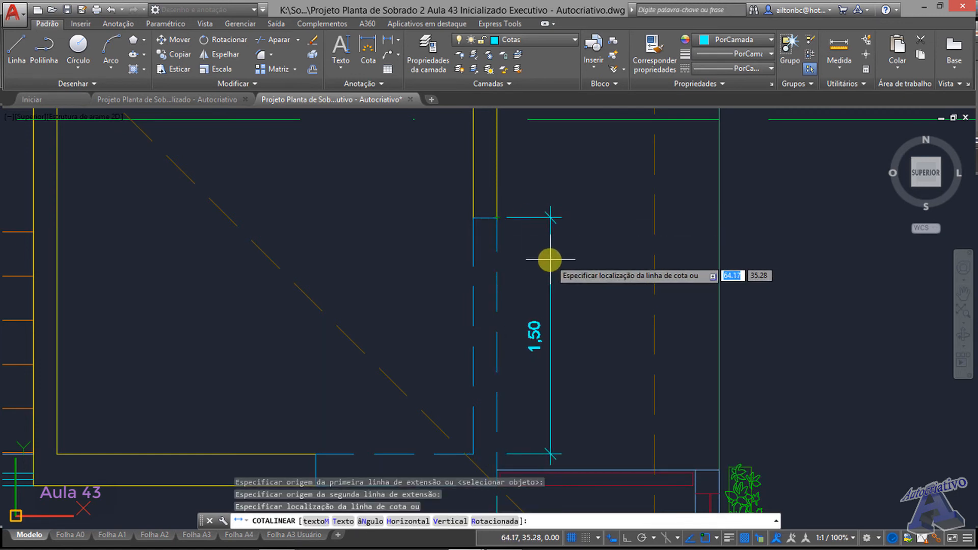
{"action": "left_click", "coordinate": [544, 260]}
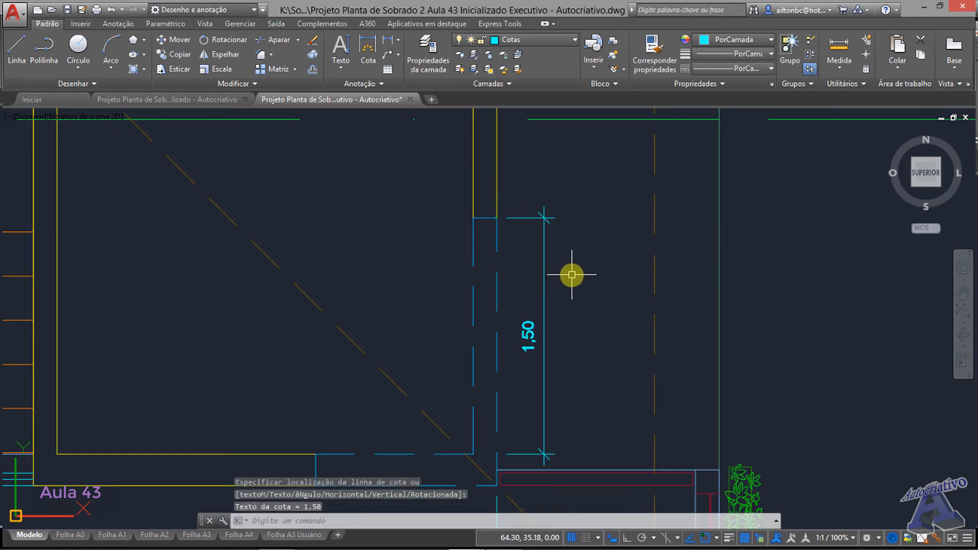
Step: Dimension Escritório's outer side wall from the corner window's upper edge to the Hall wall's inner face, aligned with the Hall's dimension line
{"action": "key", "text": "Return"}
{"action": "middle_click_drag", "start_coordinate": [571, 275], "coordinate": [576, 367]}
{"action": "left_click", "coordinate": [495, 352]}
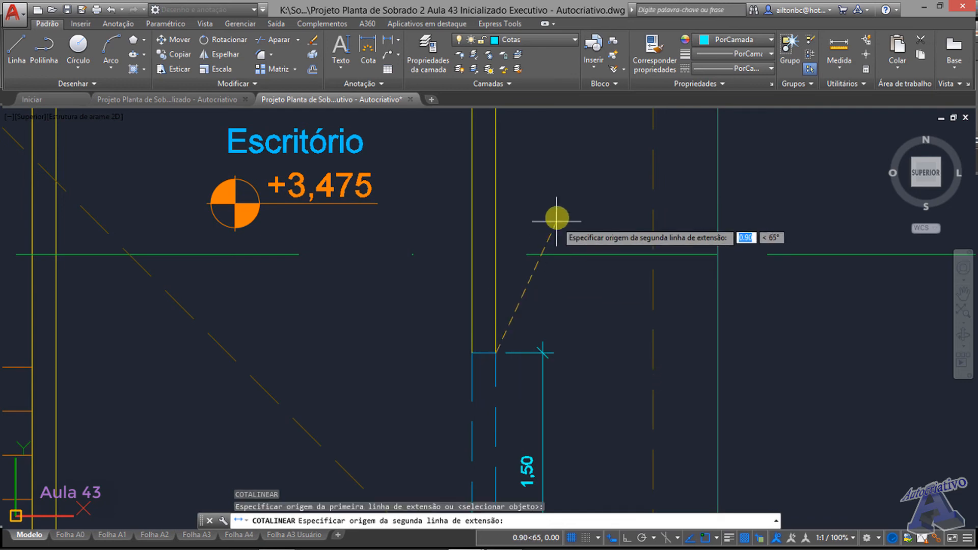
{"action": "scroll", "coordinate": [537, 327], "scroll_direction": "down", "scroll_amount": 4}
{"action": "scroll", "coordinate": [533, 331], "scroll_direction": "up", "scroll_amount": 6}
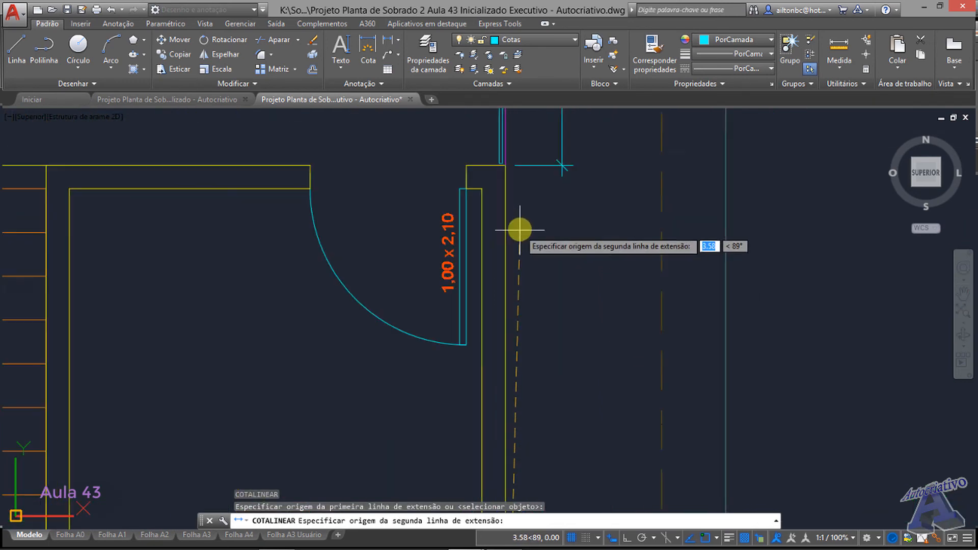
{"action": "scroll", "coordinate": [522, 255], "scroll_direction": "up", "scroll_amount": 2}
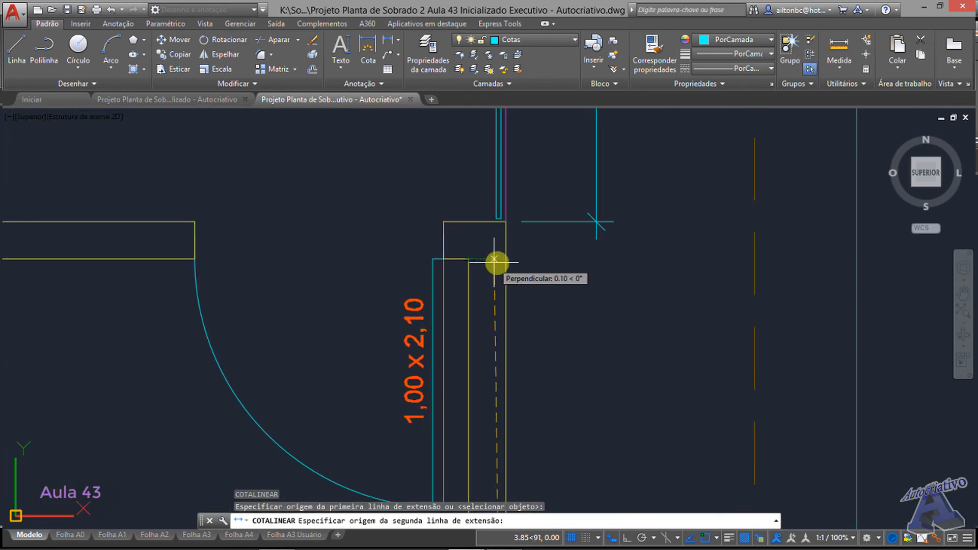
{"action": "left_click", "coordinate": [506, 260]}
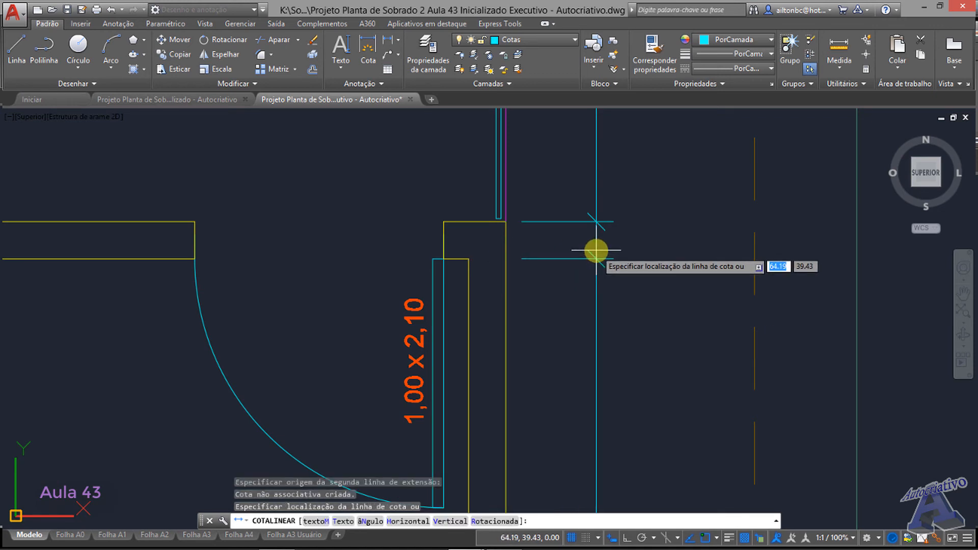
{"action": "left_click", "coordinate": [596, 251]}
Step: Dimension the thickness of the wall between the Hall and Escritório, placing it in the second dimension row outside the first
{"action": "key", "text": "Return"}
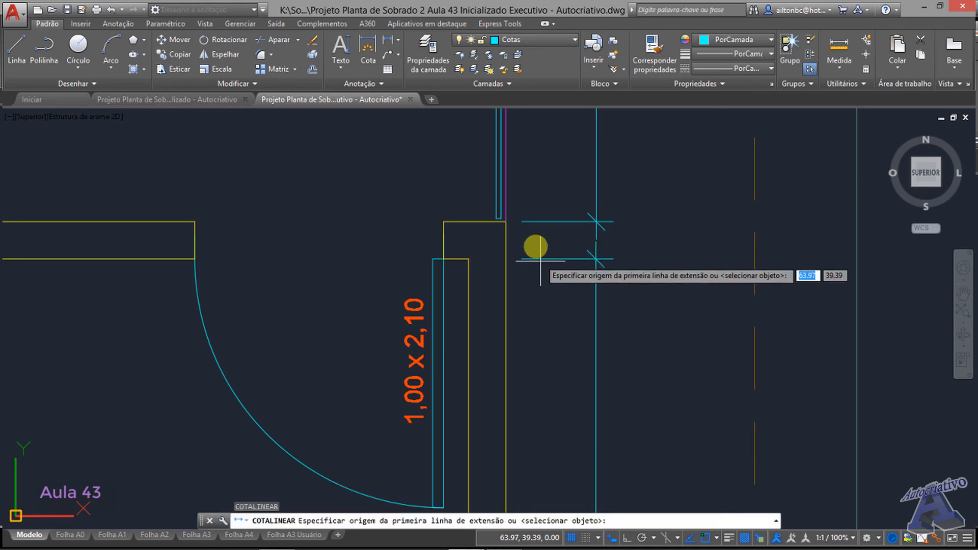
{"action": "left_click", "coordinate": [506, 223]}
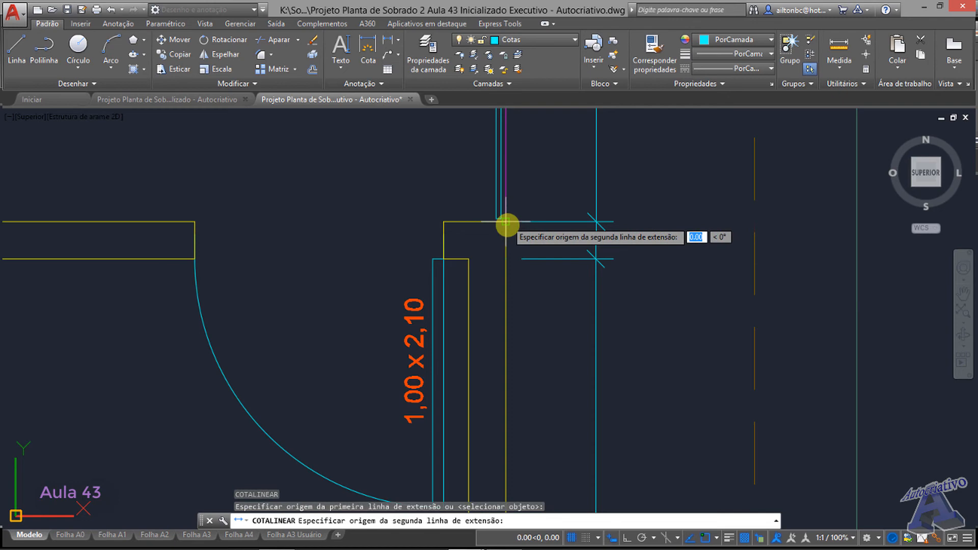
{"action": "left_click", "coordinate": [505, 258]}
{"action": "scroll", "coordinate": [662, 267], "scroll_direction": "down", "scroll_amount": 3}
{"action": "middle_click_drag", "start_coordinate": [667, 273], "coordinate": [575, 454]}
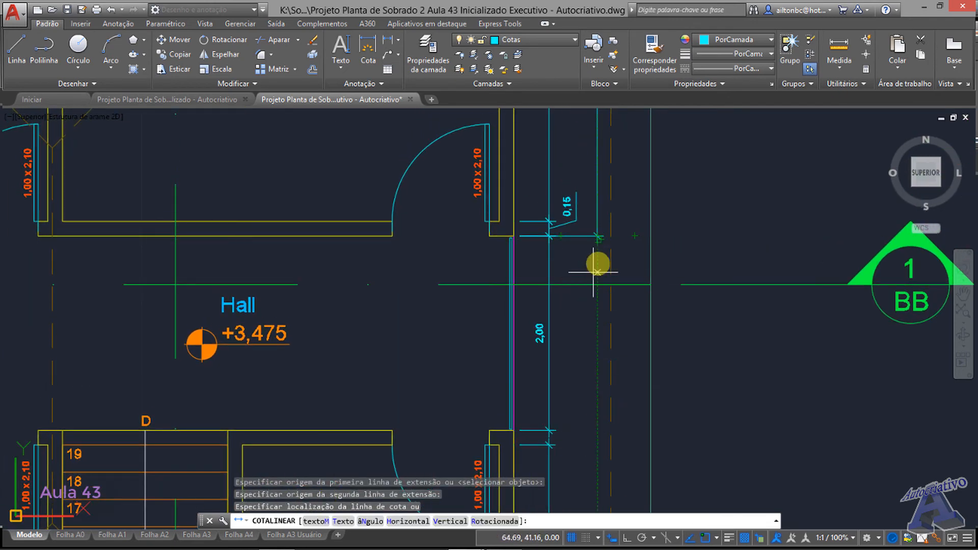
{"action": "left_click", "coordinate": [598, 244]}
Step: Dimension Escritório's overall inner length along the outer side, from the Hall wall's inner face to the Sacada-side wall's inner face, outside the first dimension line
{"action": "middle_click_drag", "start_coordinate": [592, 446], "coordinate": [572, 236]}
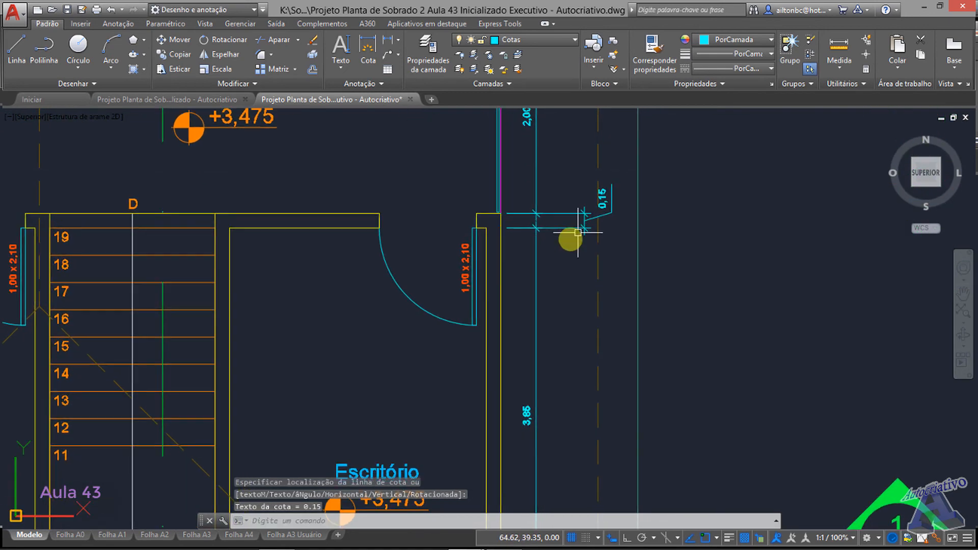
{"action": "mouse_move", "coordinate": [571, 313]}
{"action": "middle_mouse_down"}
{"action": "mouse_move", "coordinate": [576, 338]}
{"action": "mouse_move", "coordinate": [576, 322]}
{"action": "middle_mouse_up"}
{"action": "key", "text": "Return"}
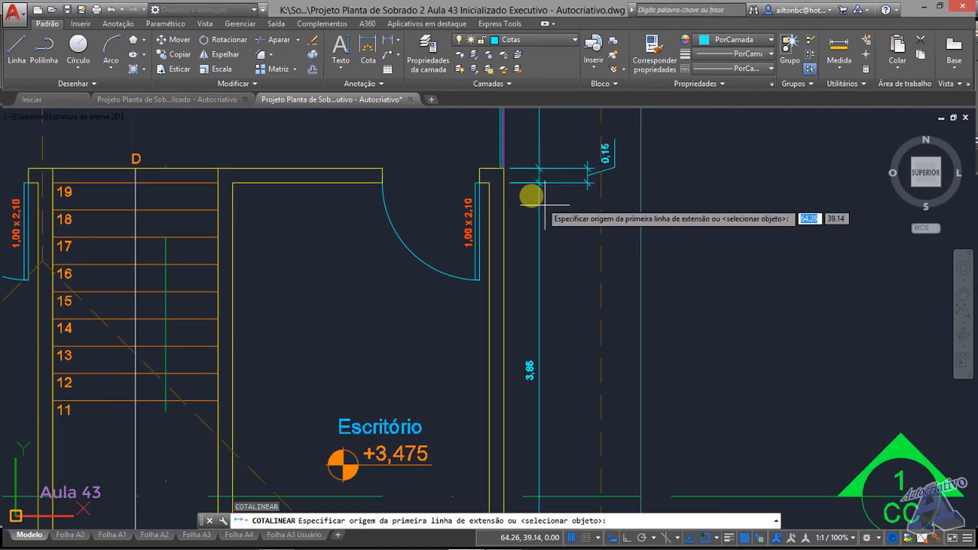
{"action": "left_click", "coordinate": [502, 183]}
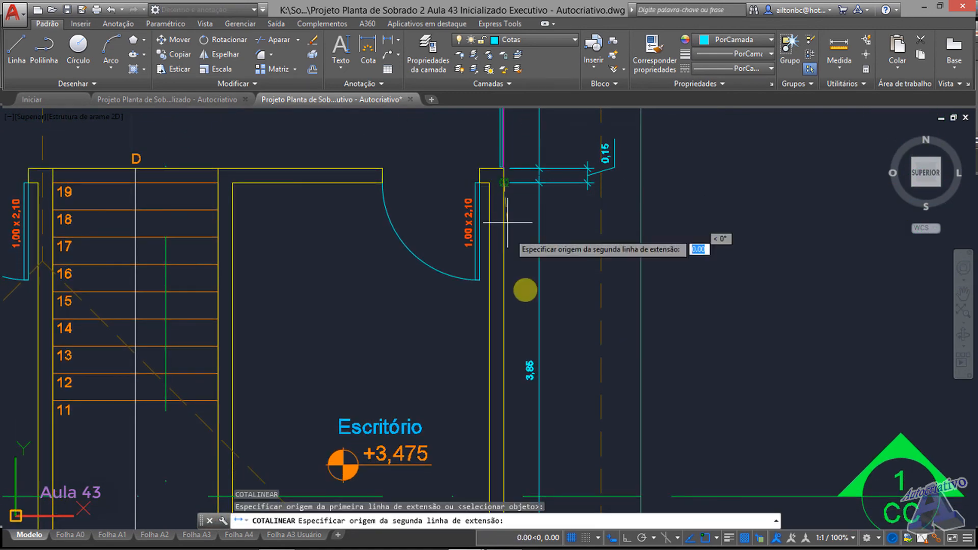
{"action": "middle_click_drag", "start_coordinate": [522, 344], "coordinate": [546, 163]}
{"action": "middle_click_drag", "start_coordinate": [546, 234], "coordinate": [546, 171]}
{"action": "middle_click_drag", "start_coordinate": [509, 462], "coordinate": [502, 345]}
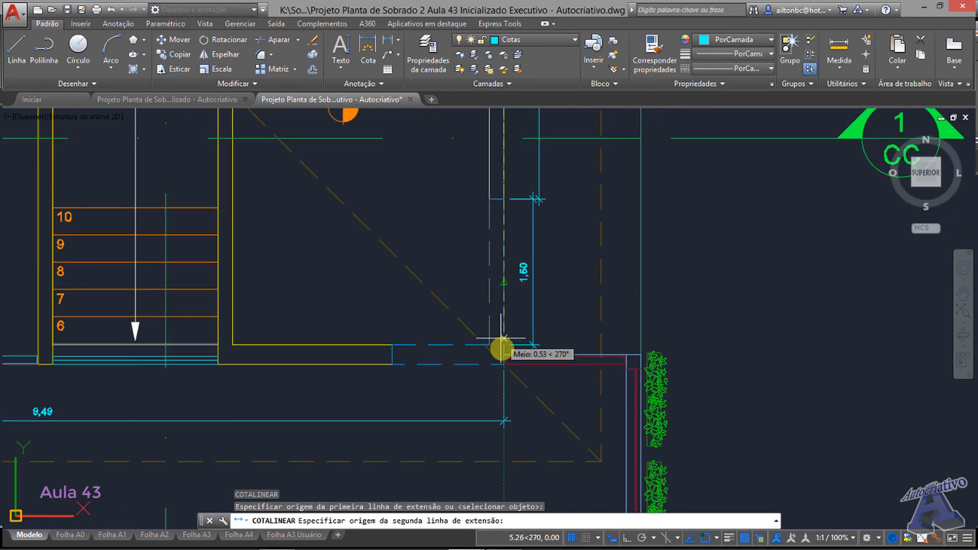
{"action": "scroll", "coordinate": [497, 345], "scroll_direction": "up", "scroll_amount": 3}
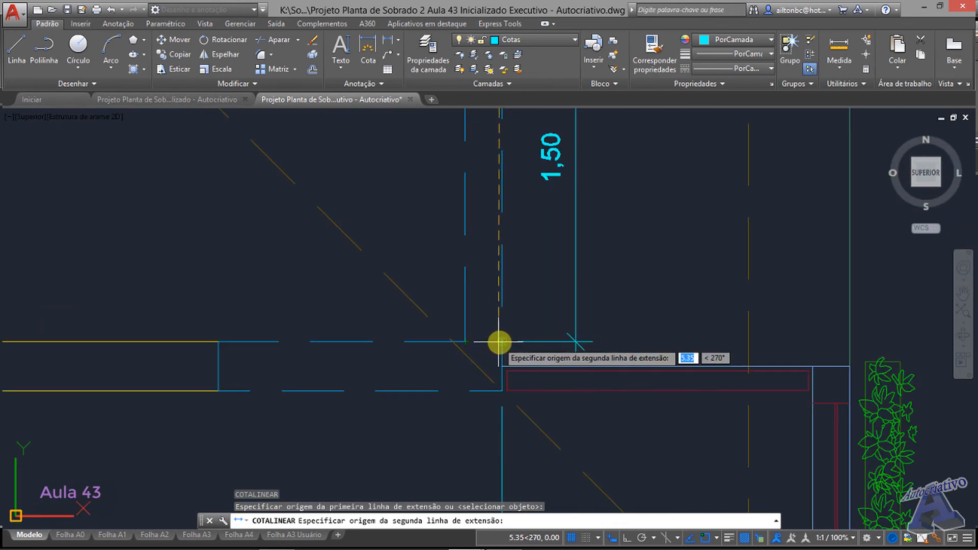
{"action": "left_click", "coordinate": [500, 342]}
{"action": "scroll", "coordinate": [623, 323], "scroll_direction": "down", "scroll_amount": 5}
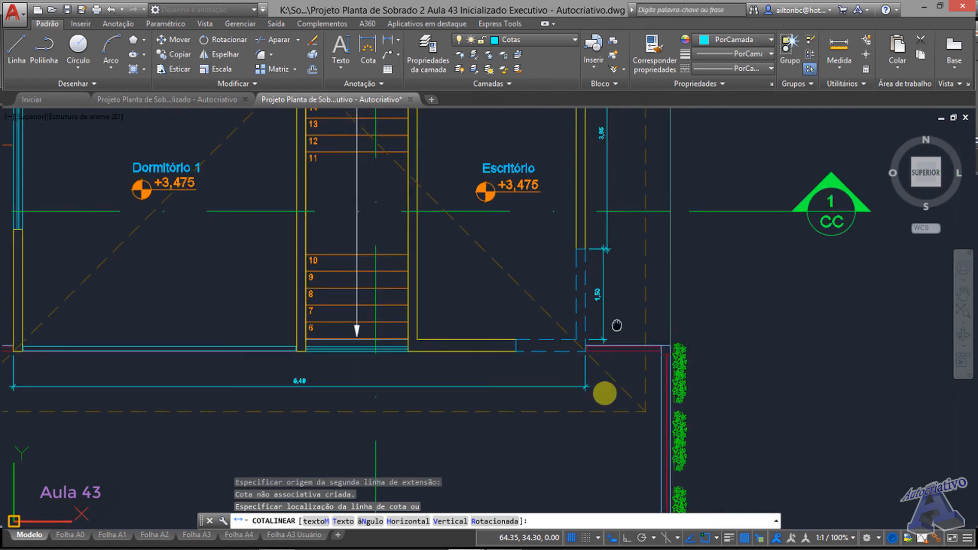
{"action": "middle_click_drag", "start_coordinate": [611, 115], "coordinate": [584, 257]}
{"action": "scroll", "coordinate": [592, 243], "scroll_direction": "up", "scroll_amount": 5}
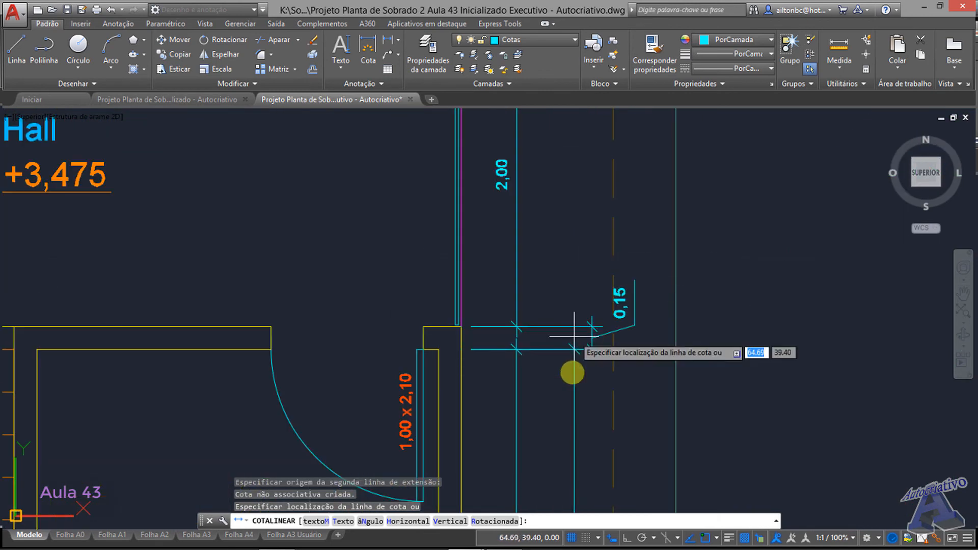
{"action": "left_click", "coordinate": [568, 400]}
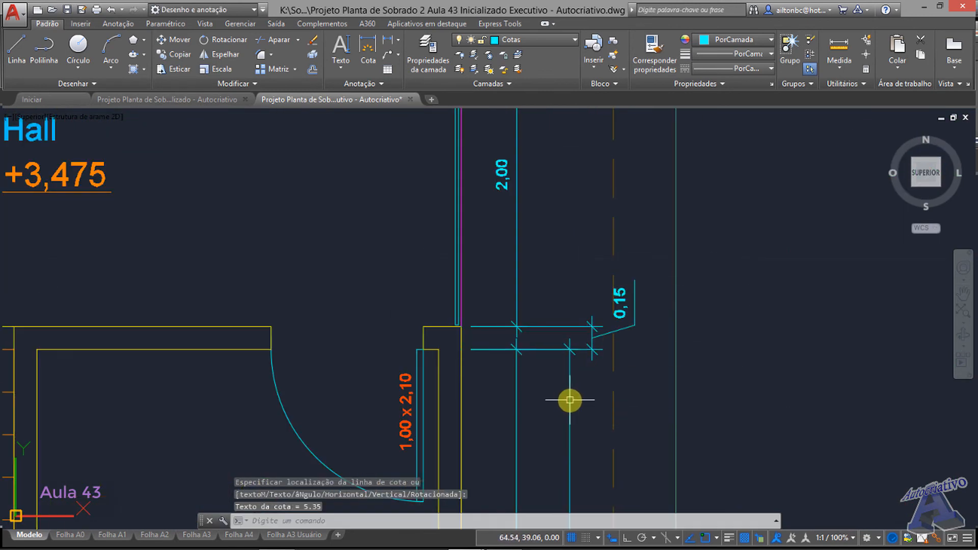
Step: Stretch the Hall–Escritório wall thickness dimension into line with Escritório's overall length dimension
{"action": "scroll", "coordinate": [582, 372], "scroll_direction": "up", "scroll_amount": 3}
{"action": "left_click", "coordinate": [600, 315]}
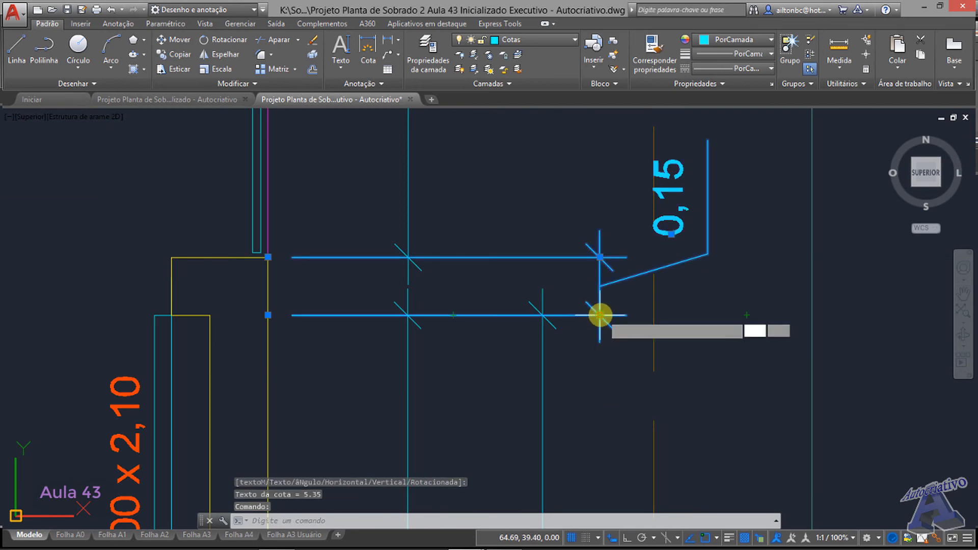
{"action": "left_click", "coordinate": [599, 315]}
{"action": "key", "text": "Escape"}
Step: Dimension the thickness of Escritório's Sacada-side wall at the outer corner, aligned with the overall length dimension line
{"action": "scroll", "coordinate": [541, 343], "scroll_direction": "down", "scroll_amount": 4}
{"action": "middle_click_drag", "start_coordinate": [530, 388], "coordinate": [541, 258]}
{"action": "scroll", "coordinate": [526, 360], "scroll_direction": "up", "scroll_amount": 3}
{"action": "scroll", "coordinate": [513, 301], "scroll_direction": "up", "scroll_amount": 2}
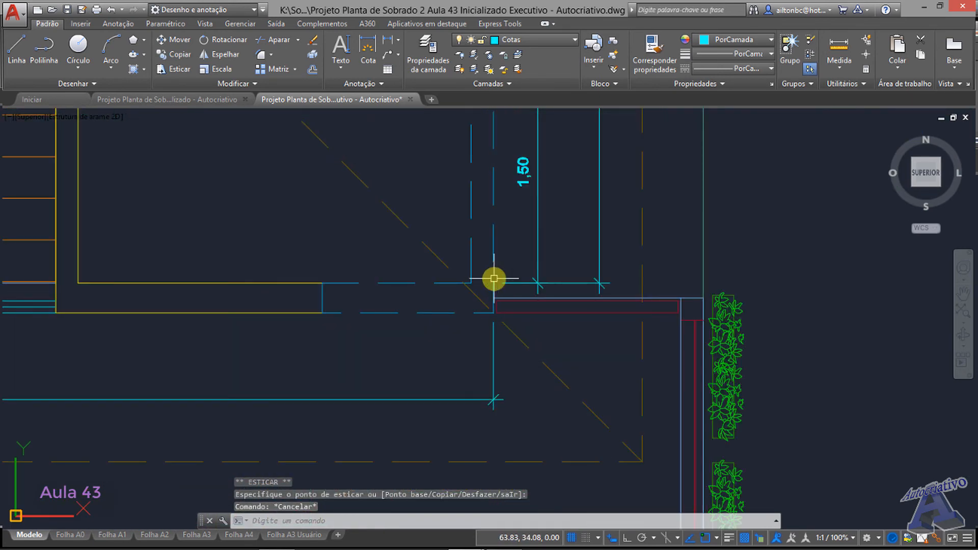
{"action": "key", "text": "Return"}
{"action": "scroll", "coordinate": [506, 312], "scroll_direction": "up", "scroll_amount": 2}
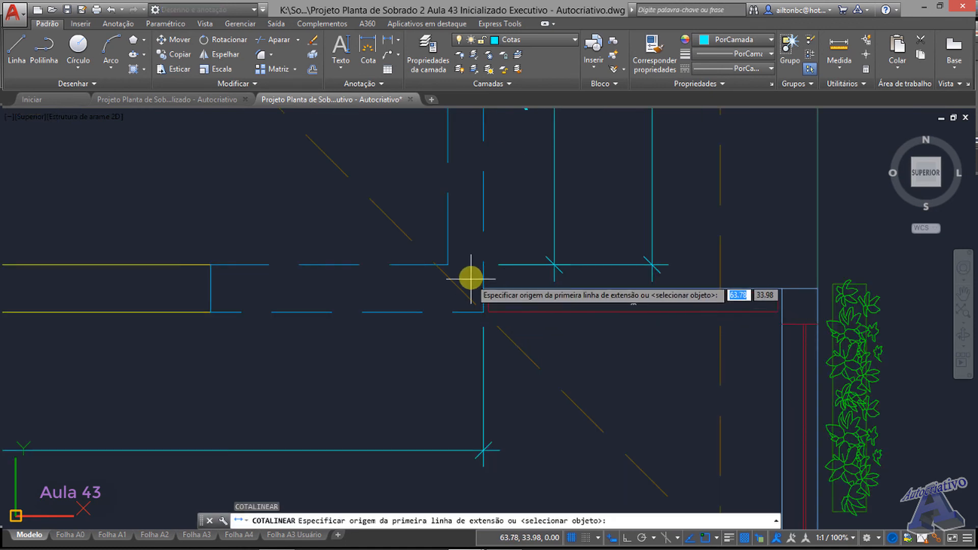
{"action": "left_click", "coordinate": [448, 265]}
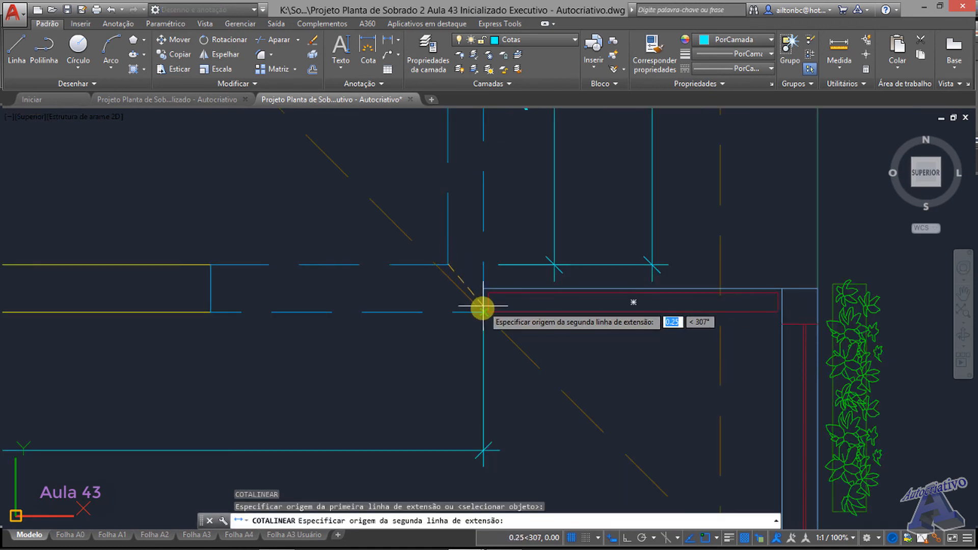
{"action": "left_click", "coordinate": [483, 314]}
{"action": "scroll", "coordinate": [565, 314], "scroll_direction": "down", "scroll_amount": 2}
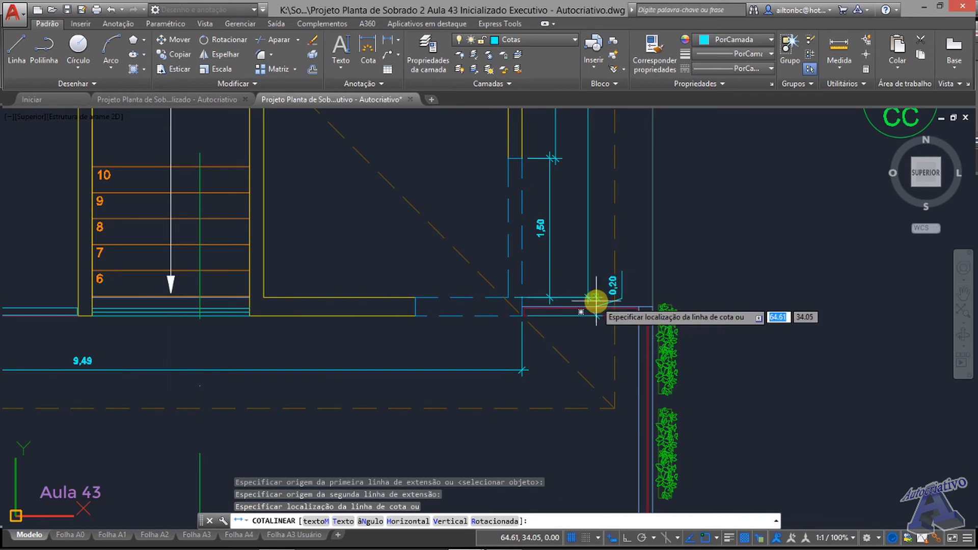
{"action": "scroll", "coordinate": [585, 298], "scroll_direction": "up", "scroll_amount": 2}
{"action": "left_click", "coordinate": [569, 288]}
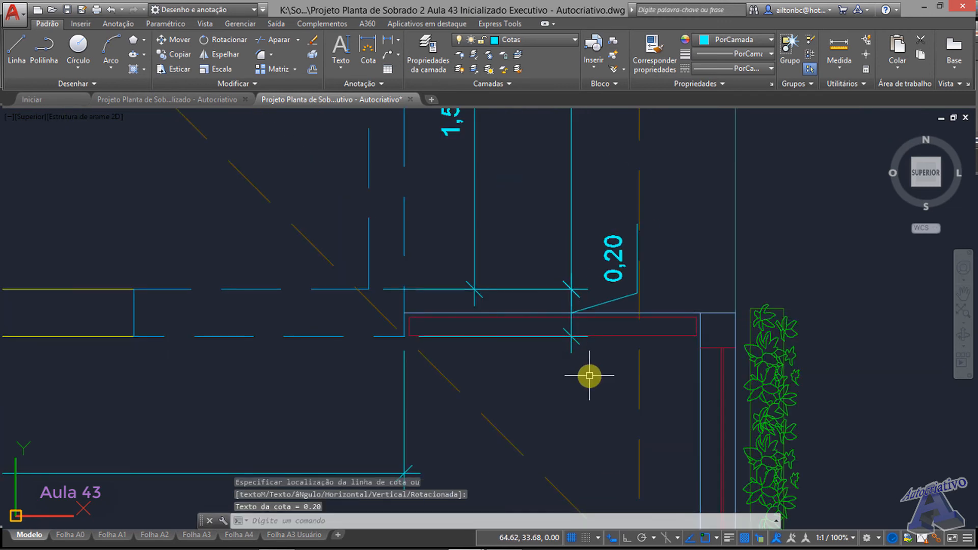
Step: Move the text of the corner wall thickness dimension farther outward from its dimension line
{"action": "left_click", "coordinate": [617, 300]}
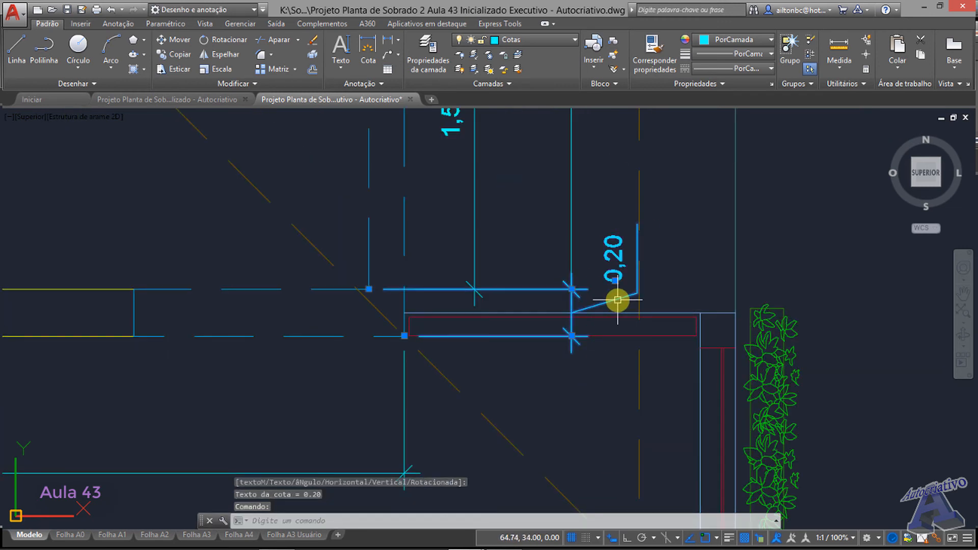
{"action": "left_click", "coordinate": [617, 279]}
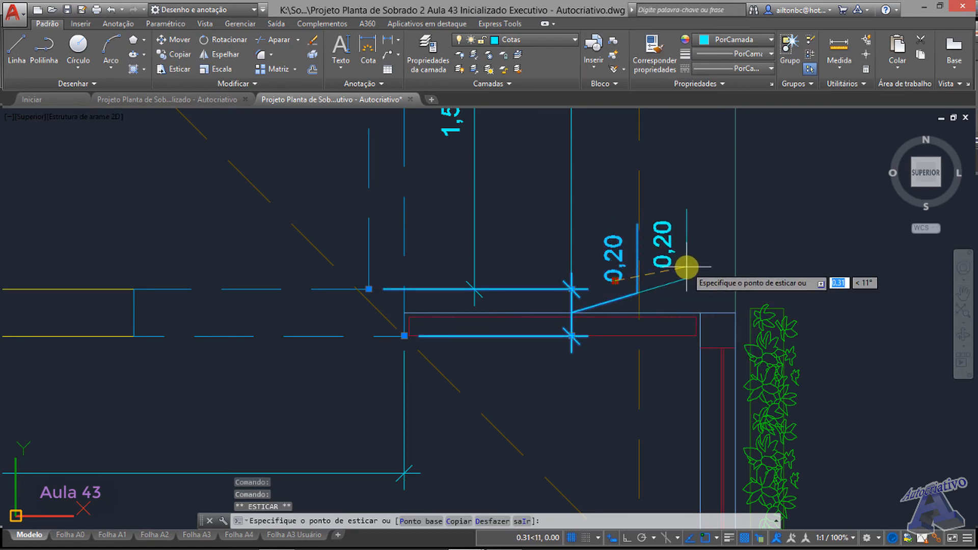
{"action": "scroll", "coordinate": [657, 291], "scroll_direction": "down", "scroll_amount": 4}
{"action": "key", "text": "Escape"}
{"action": "mouse_move", "coordinate": [506, 345]}
{"action": "middle_mouse_down"}
{"action": "mouse_move", "coordinate": [932, 362]}
{"action": "mouse_move", "coordinate": [589, 338]}
{"action": "middle_mouse_up"}
Step: Delete the wall thickness dimension at Escritório's outer corner
{"action": "scroll", "coordinate": [838, 359], "scroll_direction": "down", "scroll_amount": 2}
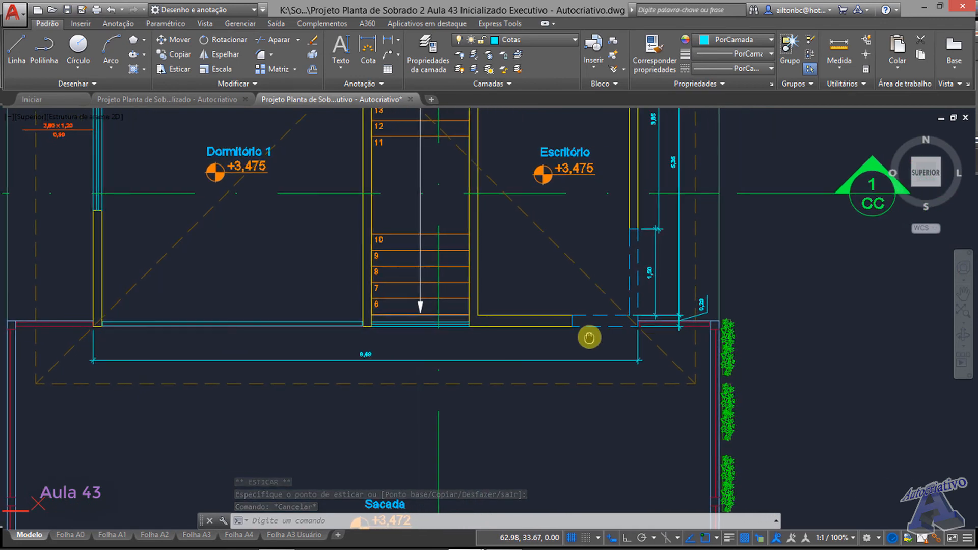
{"action": "scroll", "coordinate": [670, 320], "scroll_direction": "up", "scroll_amount": 8}
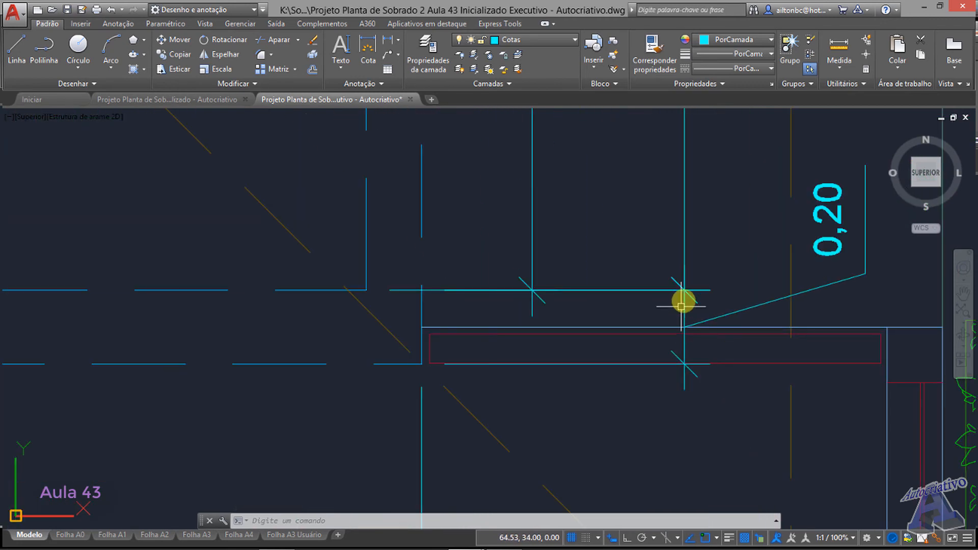
{"action": "left_click", "coordinate": [683, 306]}
{"action": "key", "text": "Delete"}
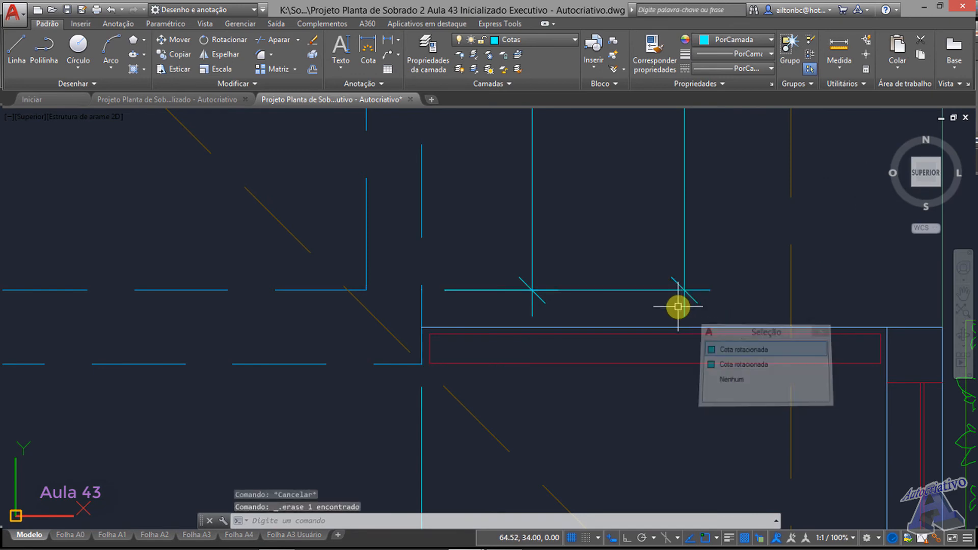
Step: Dimension the thickness of Escritório's Sacada-side wall directly across its solid segment, between the stairs and the corner window
{"action": "scroll", "coordinate": [680, 306], "scroll_direction": "down", "scroll_amount": 4}
{"action": "scroll", "coordinate": [418, 366], "scroll_direction": "down", "scroll_amount": 2}
{"action": "middle_click_drag", "start_coordinate": [419, 366], "coordinate": [542, 357]}
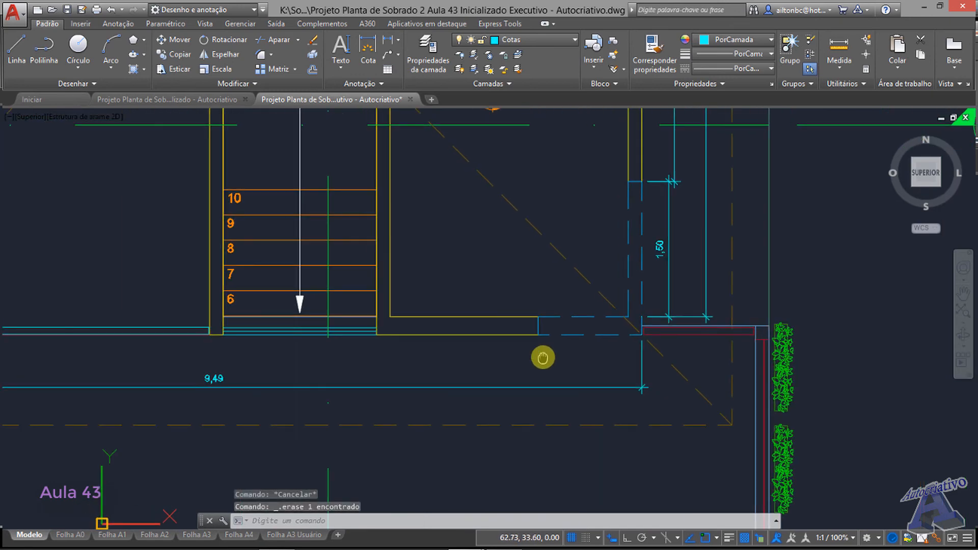
{"action": "left_click", "coordinate": [387, 41]}
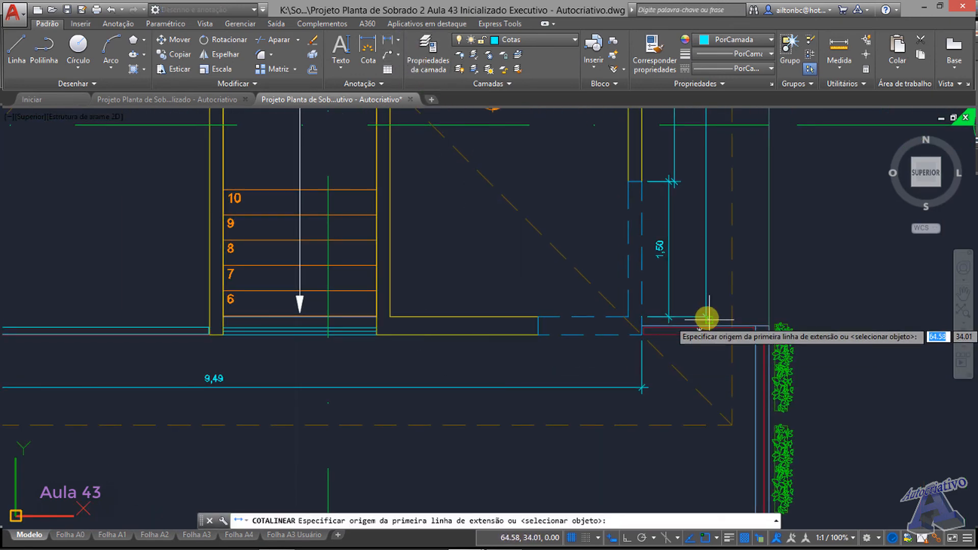
{"action": "scroll", "coordinate": [447, 332], "scroll_direction": "up", "scroll_amount": 2}
{"action": "left_click", "coordinate": [462, 336]}
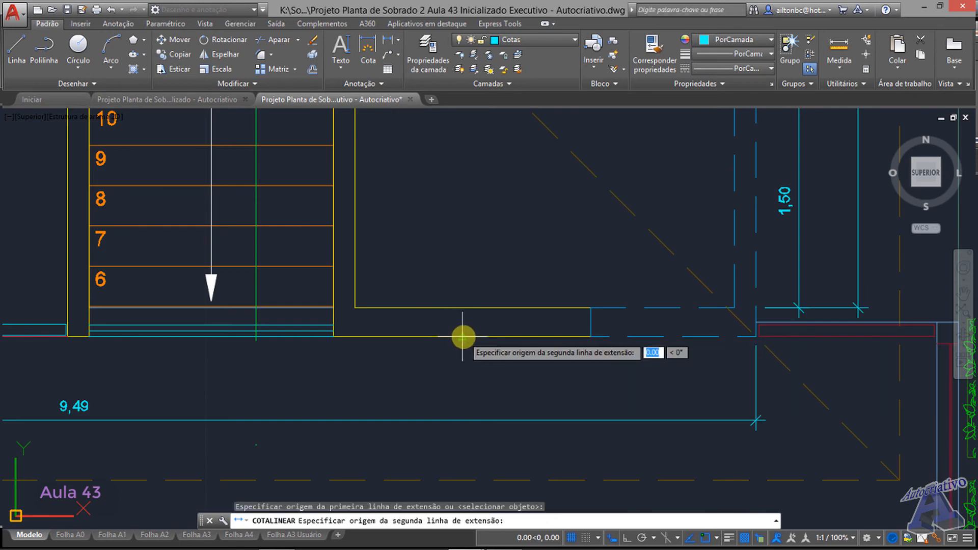
{"action": "left_click", "coordinate": [462, 308]}
{"action": "scroll", "coordinate": [463, 310], "scroll_direction": "up", "scroll_amount": 3}
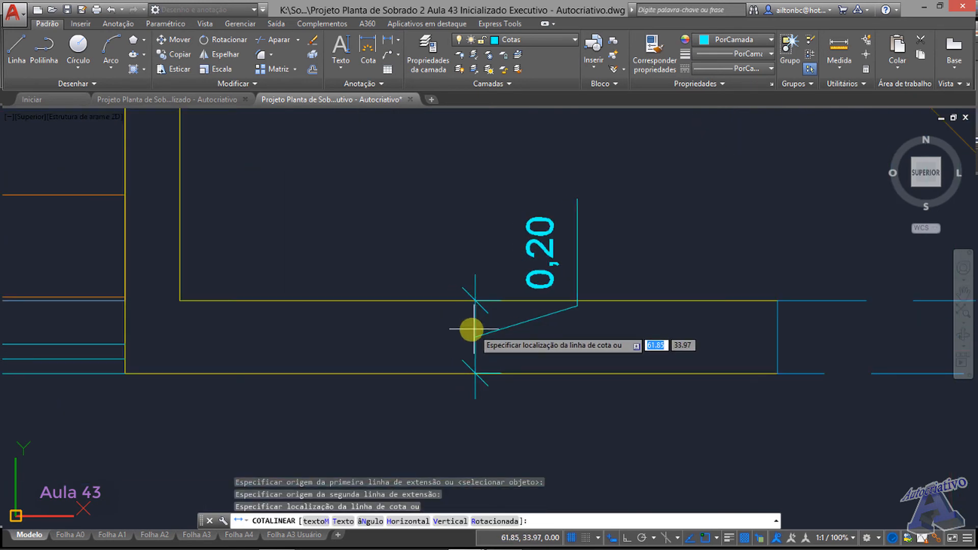
{"action": "left_click", "coordinate": [473, 330]}
{"action": "scroll", "coordinate": [576, 344], "scroll_direction": "down", "scroll_amount": 5}
{"action": "middle_click_drag", "start_coordinate": [591, 345], "coordinate": [490, 362]}
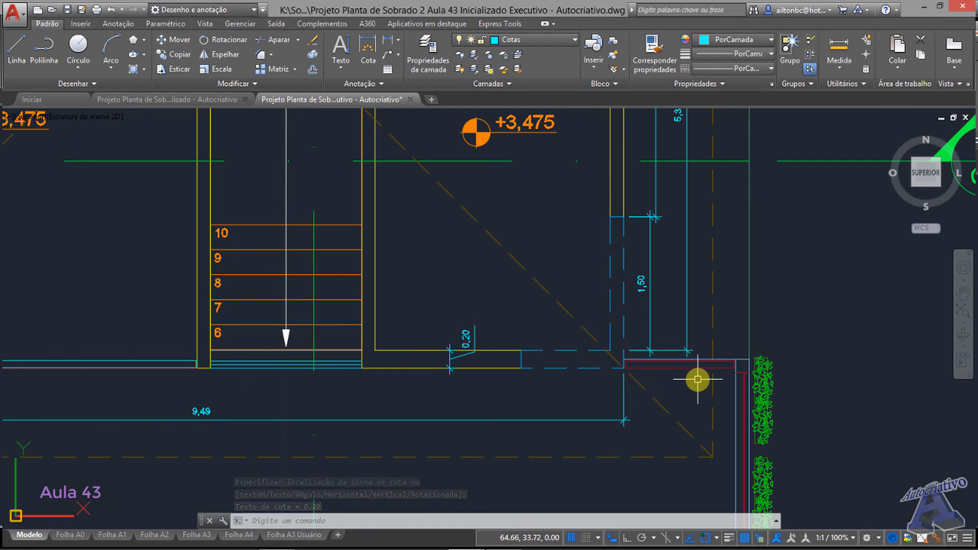
Step: Examine the upper floor plan's bathroom, Hall, stair, Escritório and Sacada areas for dimensions still missing
{"action": "scroll", "coordinate": [697, 380], "scroll_direction": "down", "scroll_amount": 5}
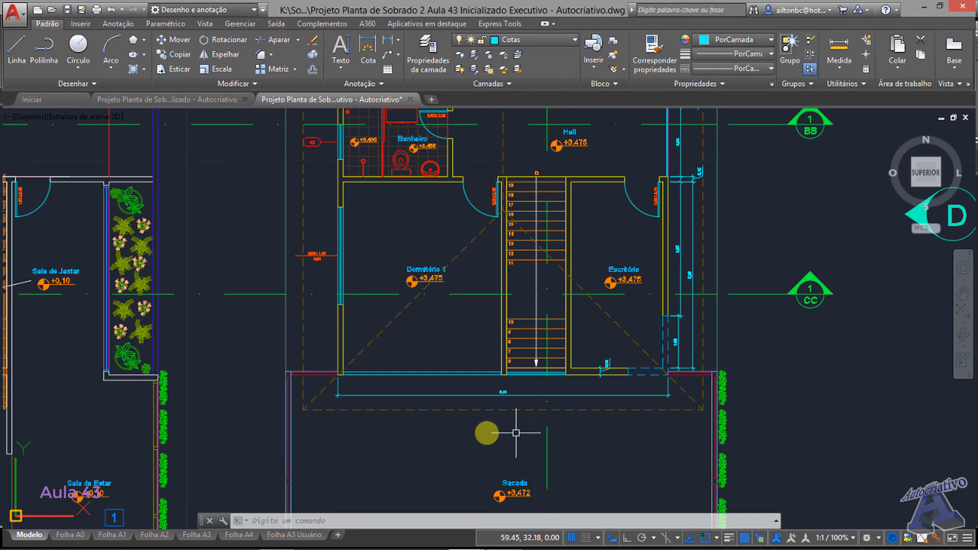
{"action": "scroll", "coordinate": [479, 262], "scroll_direction": "down", "scroll_amount": 4}
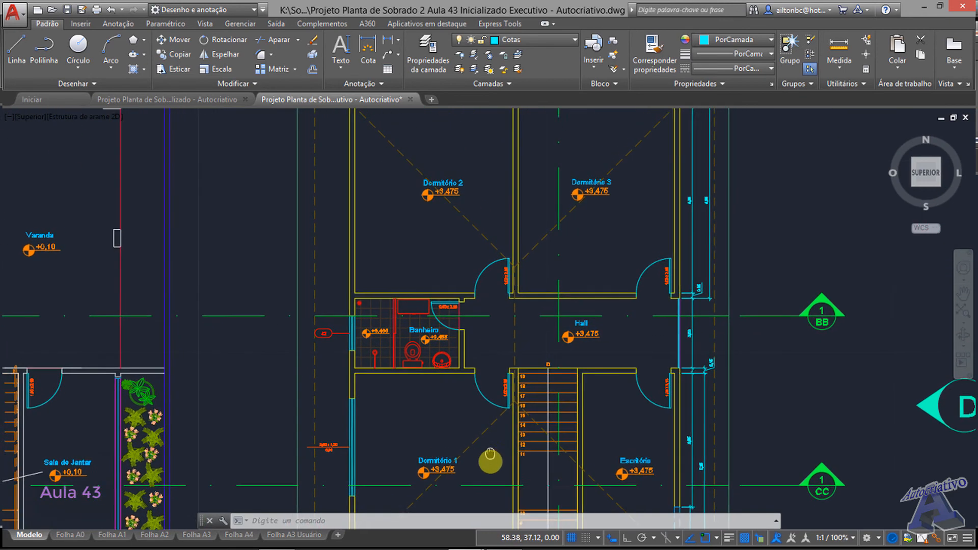
{"action": "scroll", "coordinate": [524, 369], "scroll_direction": "down", "scroll_amount": 2}
{"action": "middle_click_drag", "start_coordinate": [543, 294], "coordinate": [524, 242]}
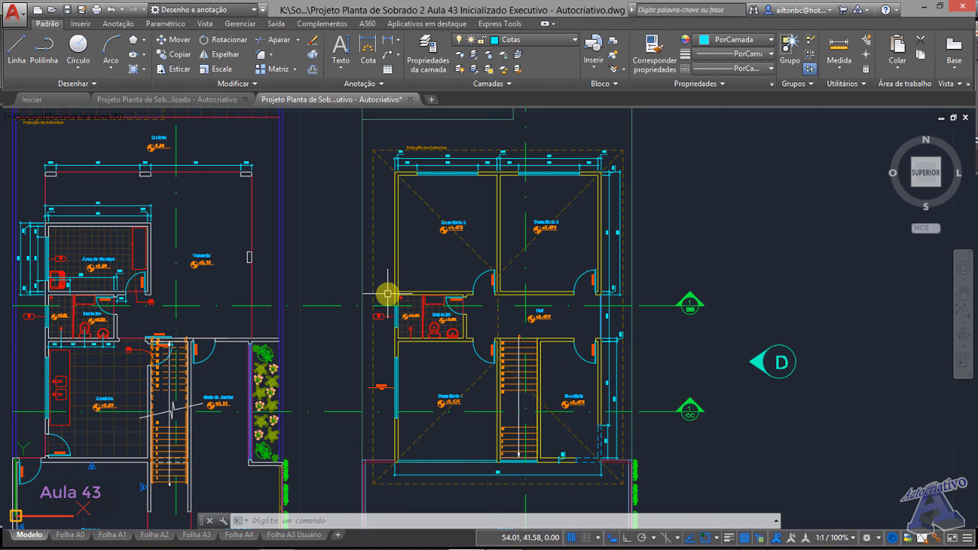
{"action": "scroll", "coordinate": [428, 331], "scroll_direction": "up", "scroll_amount": 6}
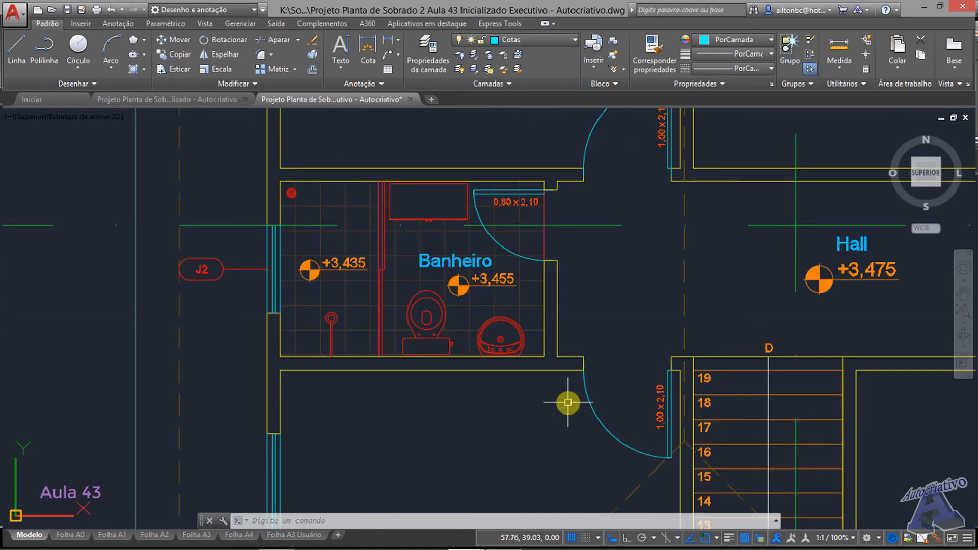
{"action": "scroll", "coordinate": [568, 402], "scroll_direction": "down", "scroll_amount": 2}
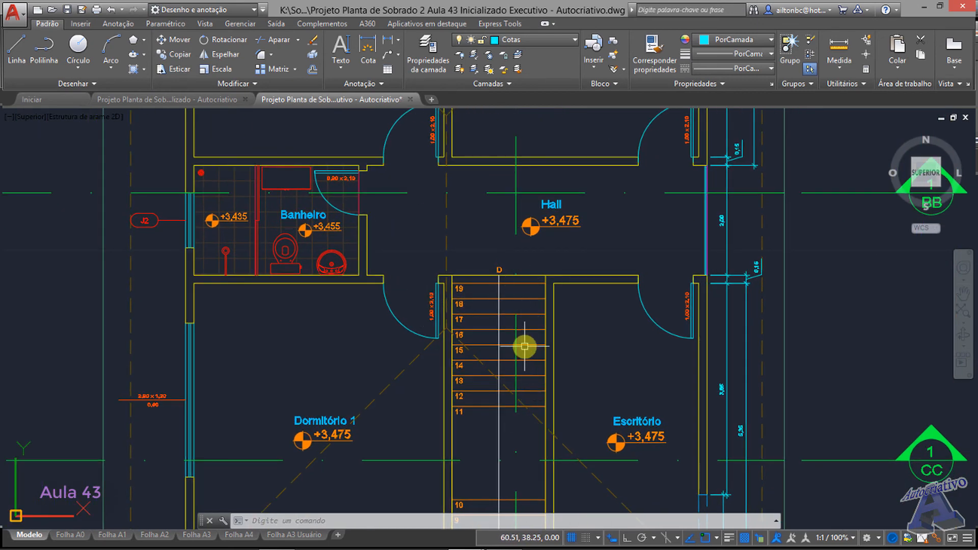
{"action": "mouse_move", "coordinate": [525, 346]}
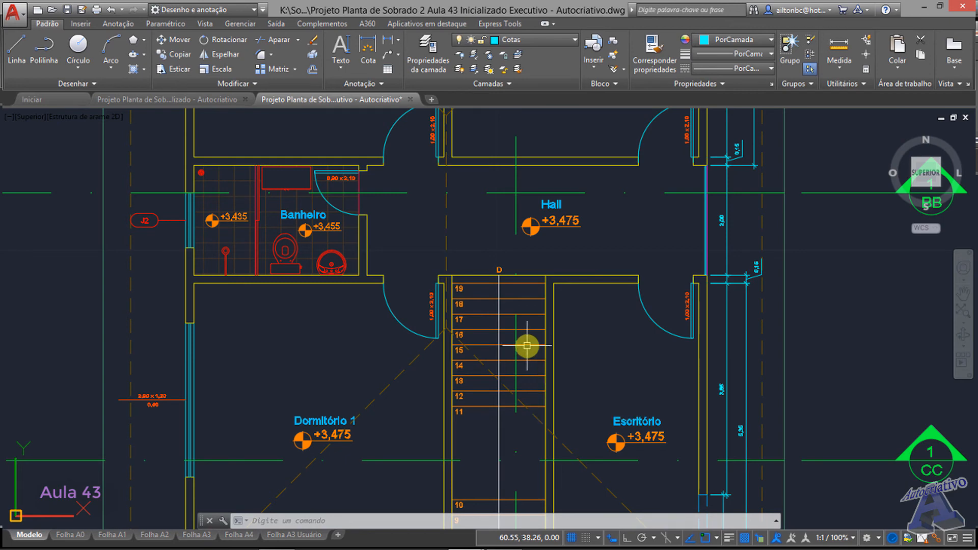
{"action": "scroll", "coordinate": [453, 284], "scroll_direction": "up", "scroll_amount": 4}
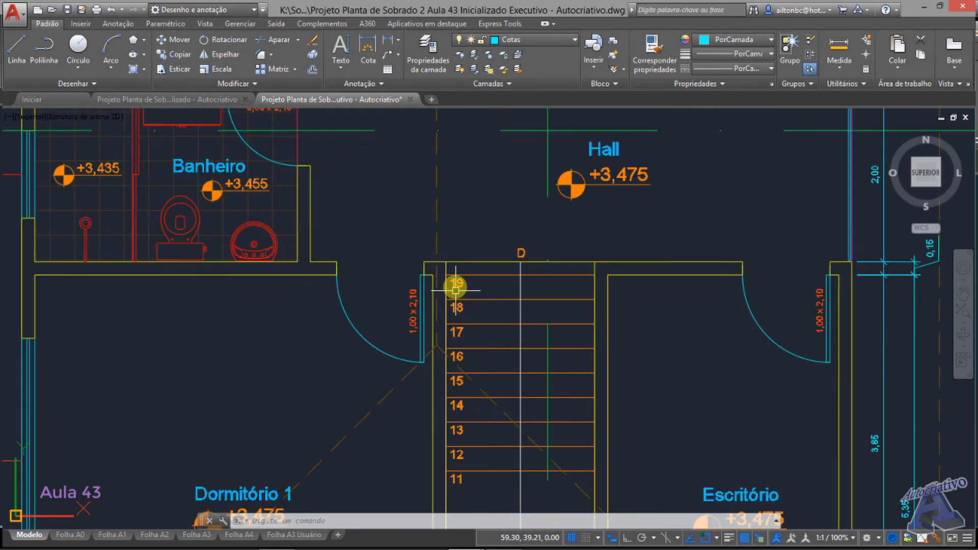
{"action": "middle_click_drag", "start_coordinate": [373, 247], "coordinate": [497, 267]}
{"action": "scroll", "coordinate": [419, 245], "scroll_direction": "down", "scroll_amount": 3}
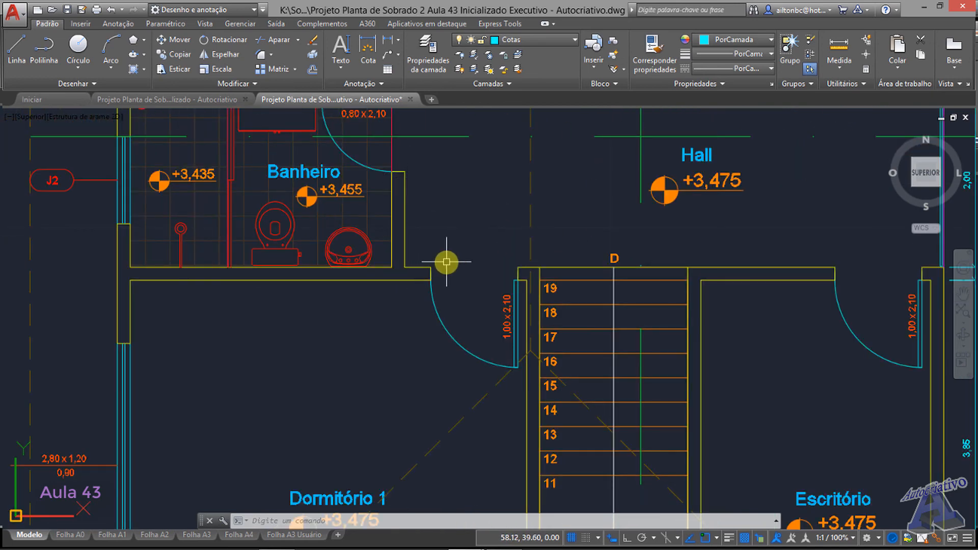
{"action": "scroll", "coordinate": [503, 259], "scroll_direction": "down", "scroll_amount": 5}
{"action": "middle_click_drag", "start_coordinate": [489, 371], "coordinate": [483, 264]}
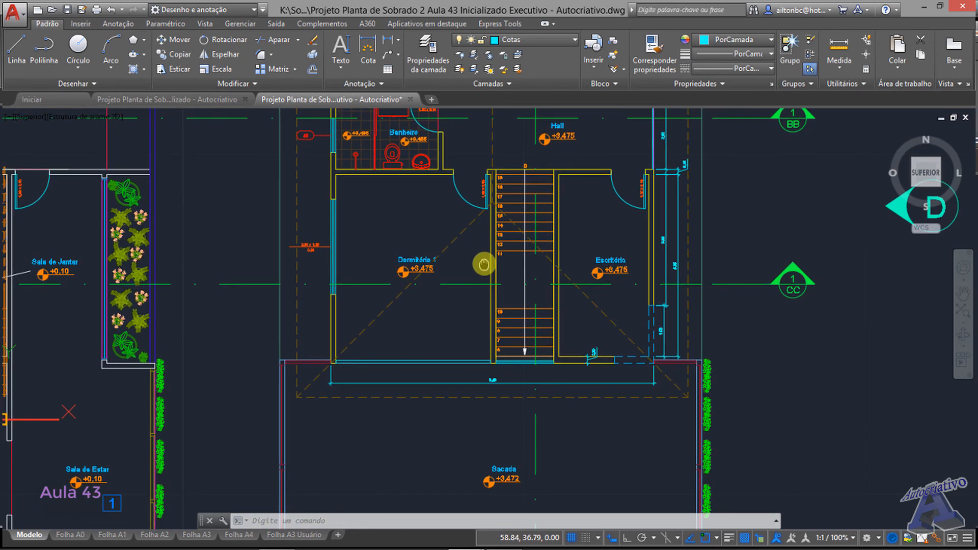
{"action": "scroll", "coordinate": [467, 316], "scroll_direction": "down", "scroll_amount": 3}
{"action": "scroll", "coordinate": [469, 312], "scroll_direction": "down", "scroll_amount": 2}
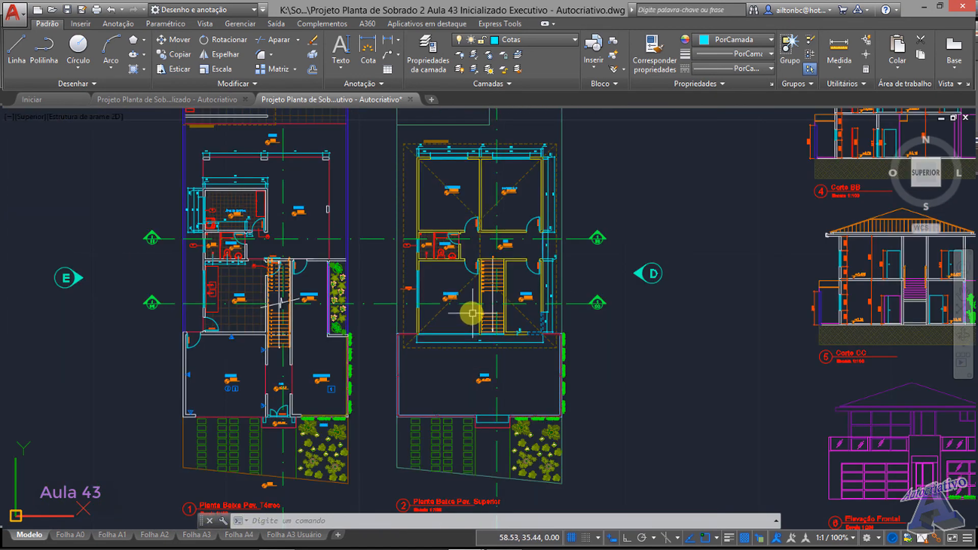
Step: Delete the horizontal 6,75 stair dimension above the handrail in section Corte AA
{"action": "middle_click_drag", "start_coordinate": [716, 244], "coordinate": [427, 408]}
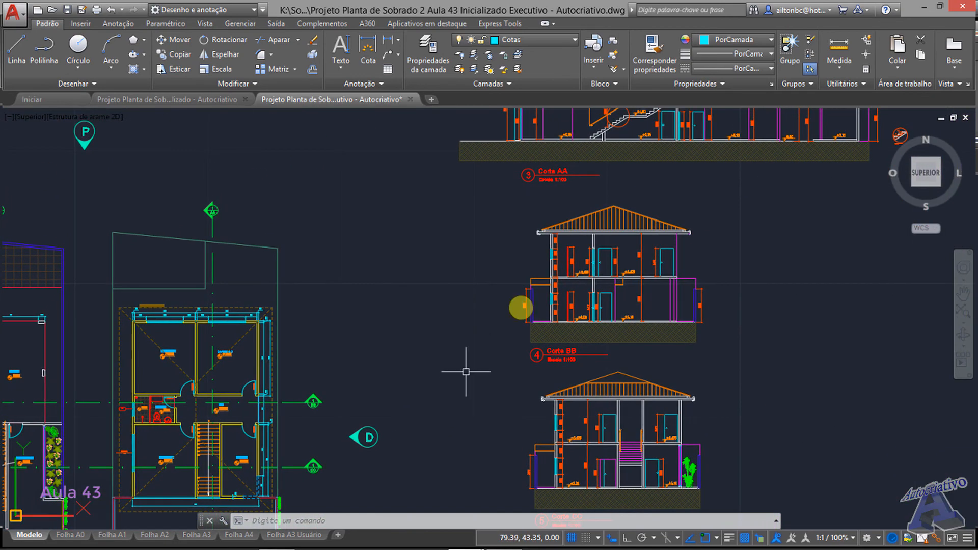
{"action": "middle_click_drag", "start_coordinate": [561, 187], "coordinate": [406, 342]}
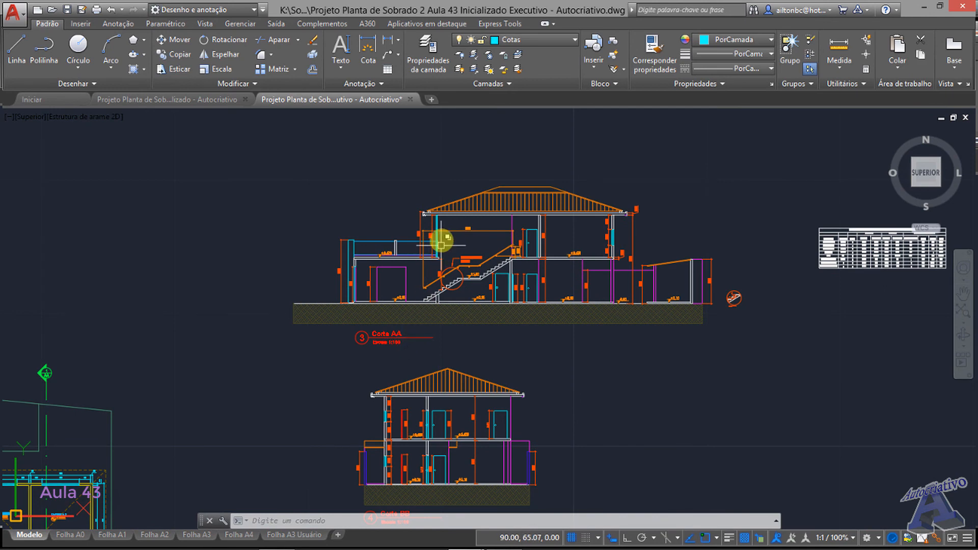
{"action": "scroll", "coordinate": [441, 243], "scroll_direction": "up", "scroll_amount": 5}
{"action": "left_click", "coordinate": [470, 193]}
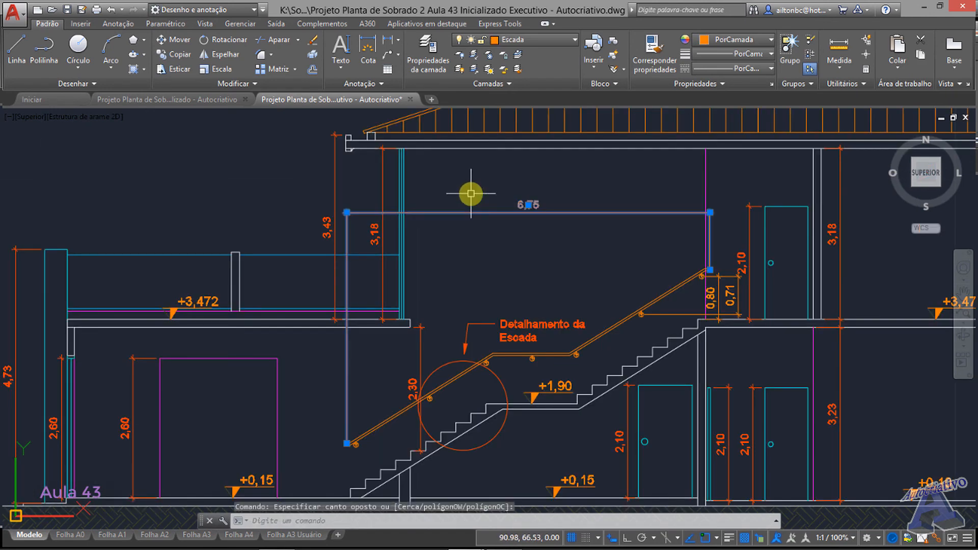
{"action": "key", "text": "Delete"}
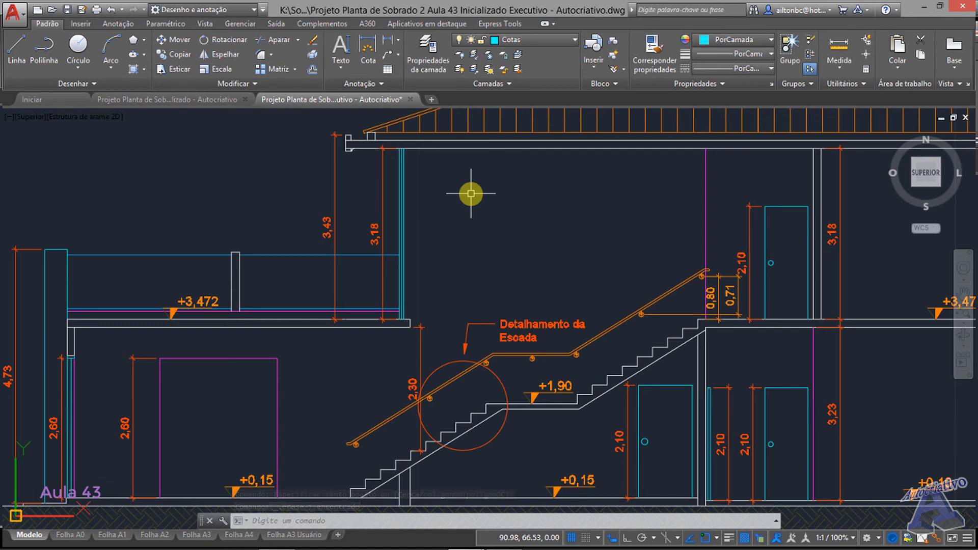
Step: Dimension the thickness of the +3,472 floor slab in Corte AA, placing it on the outer side of the front pillar
{"action": "middle_click_drag", "start_coordinate": [360, 400], "coordinate": [596, 344]}
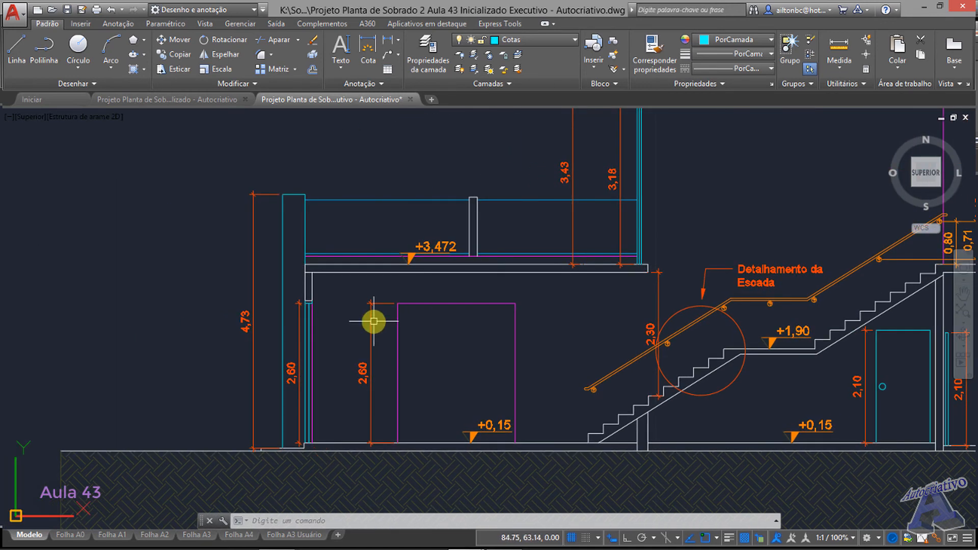
{"action": "scroll", "coordinate": [299, 281], "scroll_direction": "up", "scroll_amount": 3}
{"action": "scroll", "coordinate": [298, 284], "scroll_direction": "down", "scroll_amount": 2}
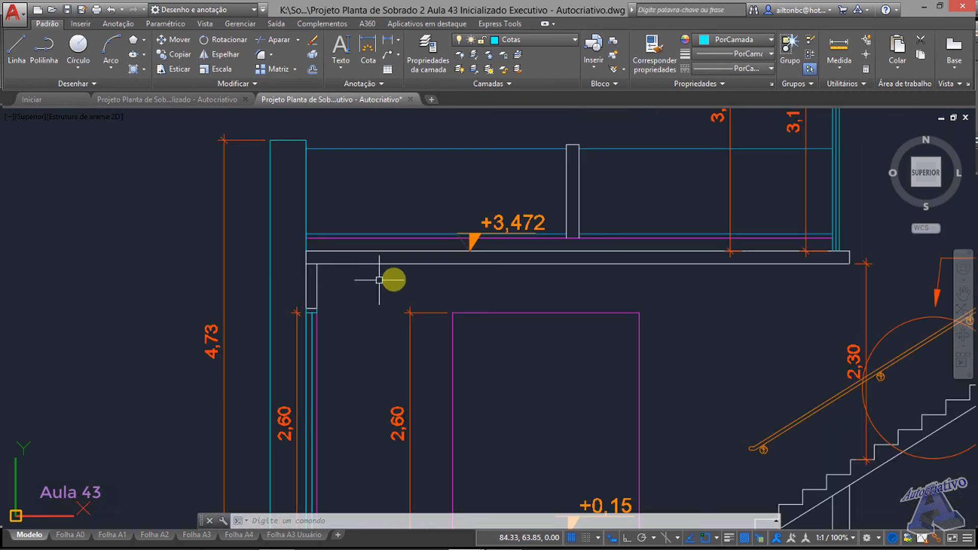
{"action": "middle_click_drag", "start_coordinate": [430, 284], "coordinate": [493, 306]}
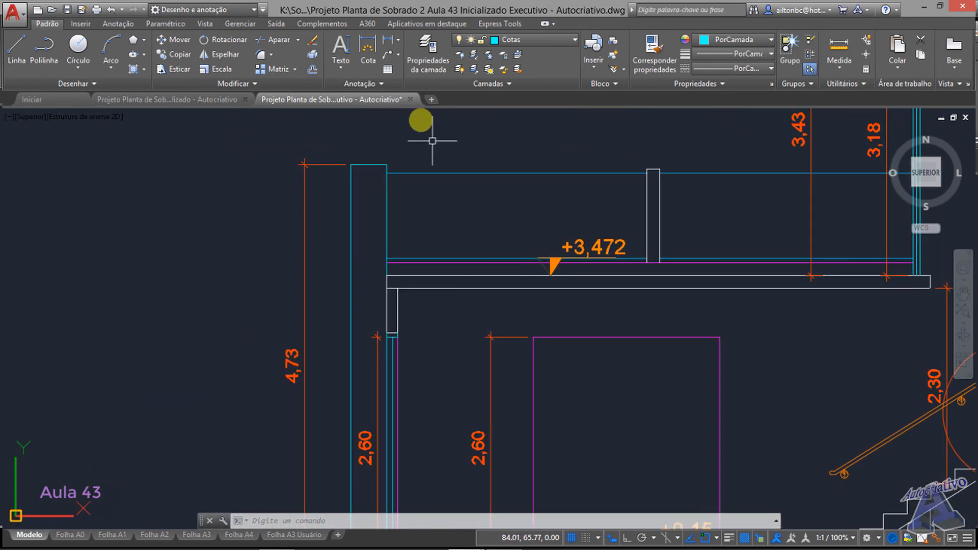
{"action": "left_click", "coordinate": [386, 40]}
{"action": "scroll", "coordinate": [407, 301], "scroll_direction": "up", "scroll_amount": 2}
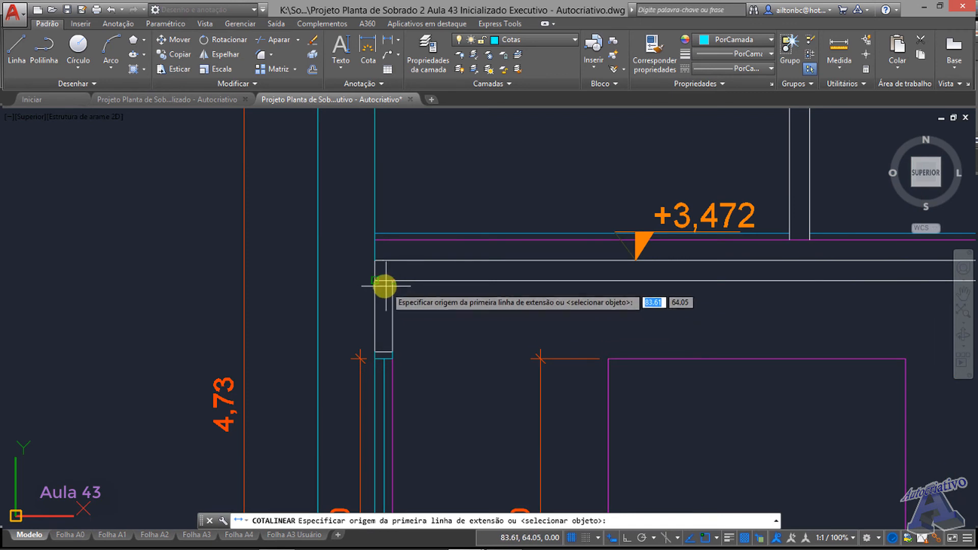
{"action": "left_click", "coordinate": [318, 280]}
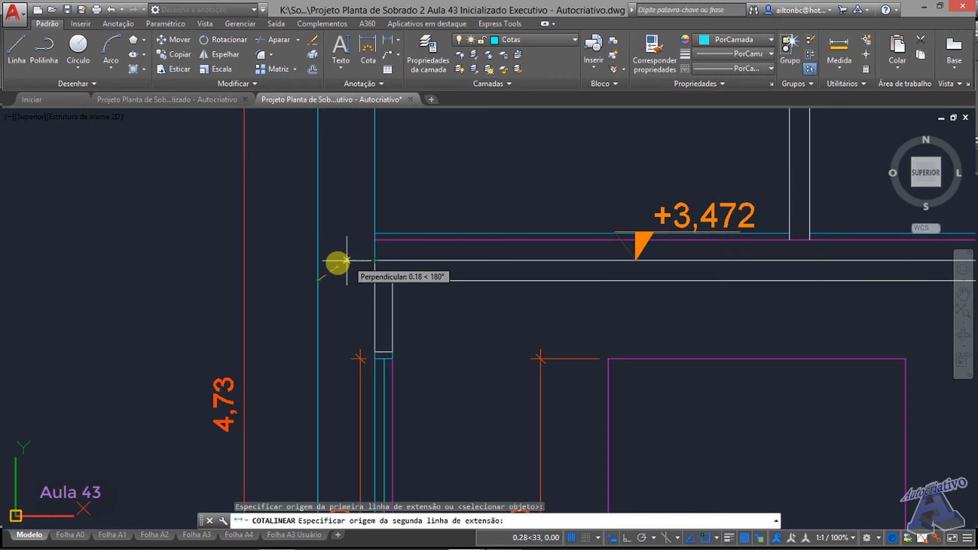
{"action": "left_click", "coordinate": [318, 261]}
{"action": "left_click", "coordinate": [285, 263]}
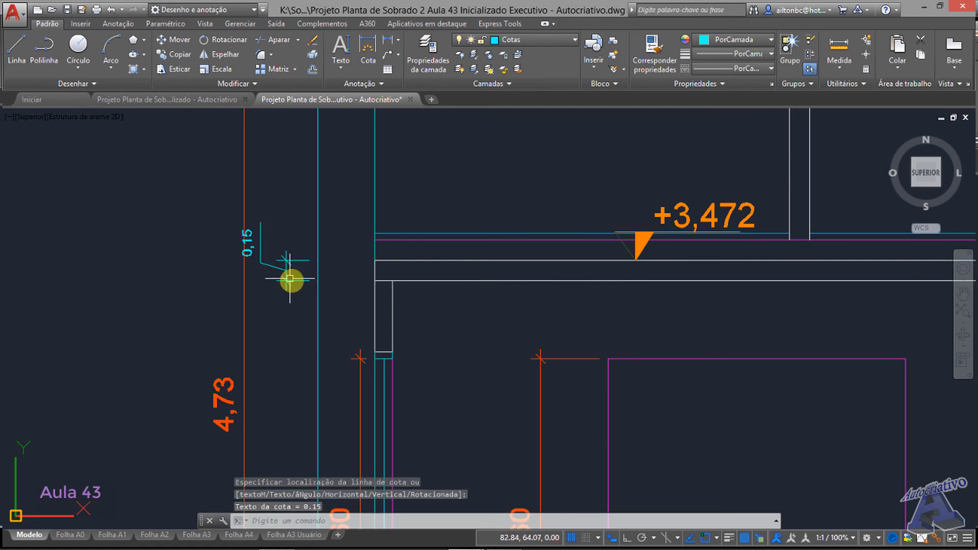
Step: Dimension the front pillar's height from its top to the slab's upper face, aligned with the slab thickness dimension
{"action": "middle_click_drag", "start_coordinate": [290, 277], "coordinate": [428, 343]}
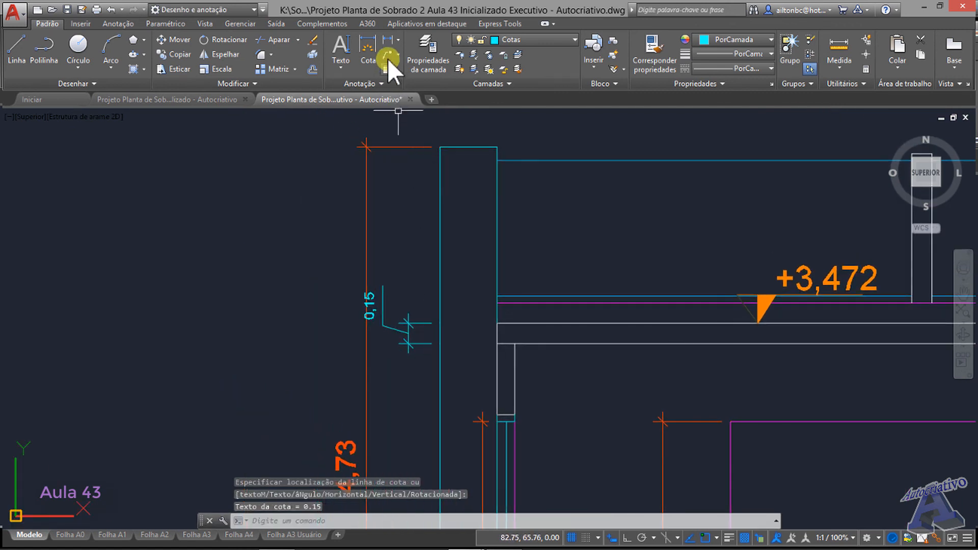
{"action": "key", "text": "Return"}
{"action": "left_click", "coordinate": [440, 147]}
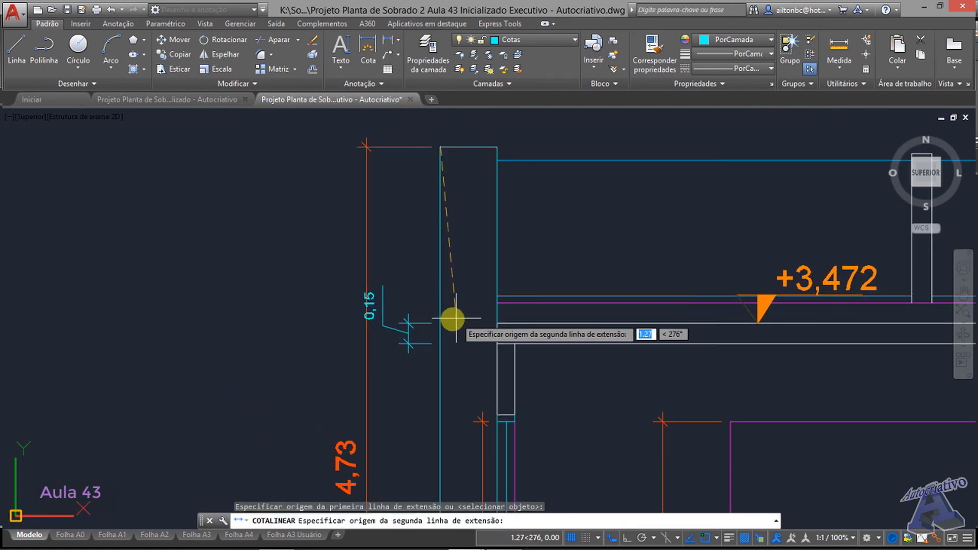
{"action": "left_click", "coordinate": [438, 323]}
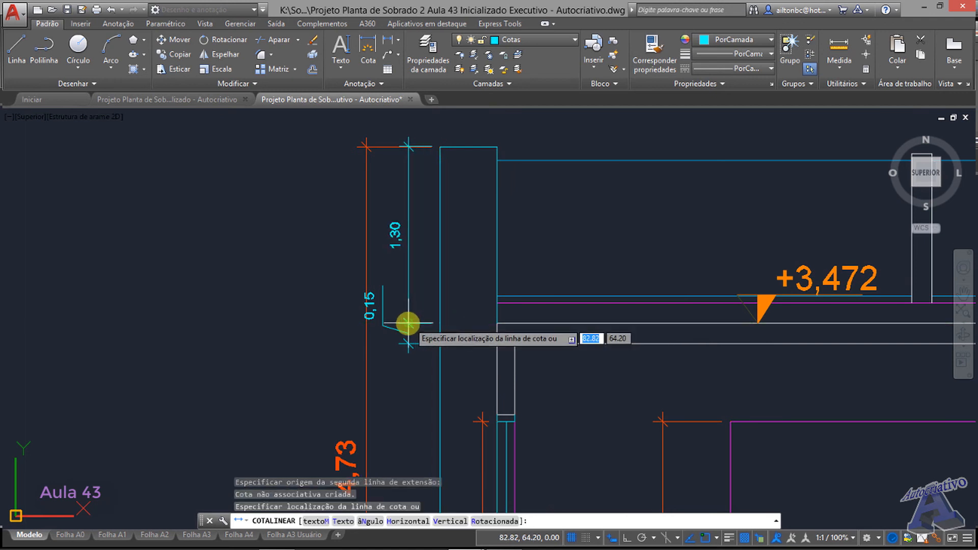
{"action": "left_click", "coordinate": [407, 323]}
{"action": "scroll", "coordinate": [408, 322], "scroll_direction": "down", "scroll_amount": 2}
{"action": "mouse_move", "coordinate": [393, 400]}
{"action": "middle_mouse_down"}
{"action": "mouse_move", "coordinate": [374, 301]}
{"action": "mouse_move", "coordinate": [410, 328]}
{"action": "mouse_move", "coordinate": [407, 337]}
{"action": "middle_mouse_up"}
{"action": "left_click", "coordinate": [362, 314]}
{"action": "left_click", "coordinate": [375, 290]}
{"action": "key", "text": "Escape"}
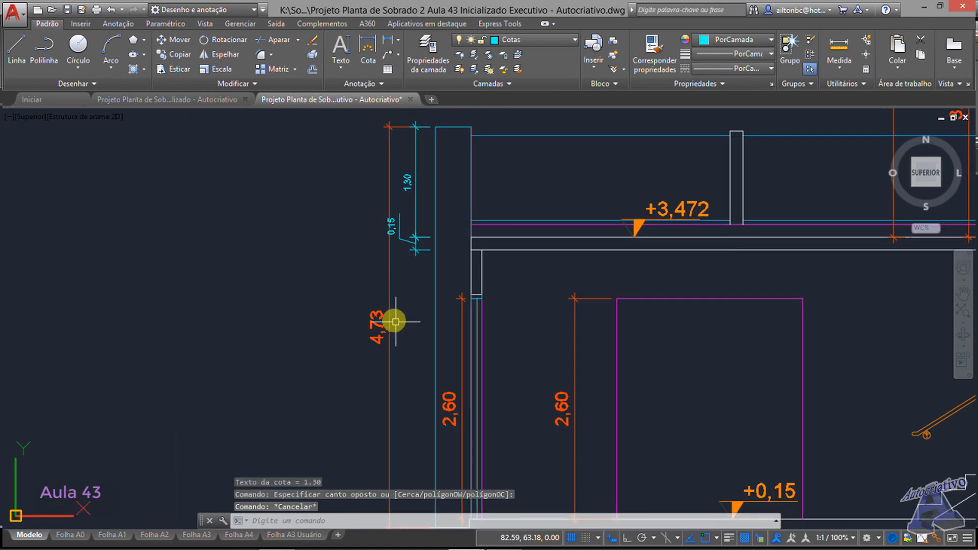
Step: Match the properties of the pillar's upper height dimension onto the overall pillar height dimension and the two nearby 2,60 dimensions
{"action": "left_click", "coordinate": [649, 53]}
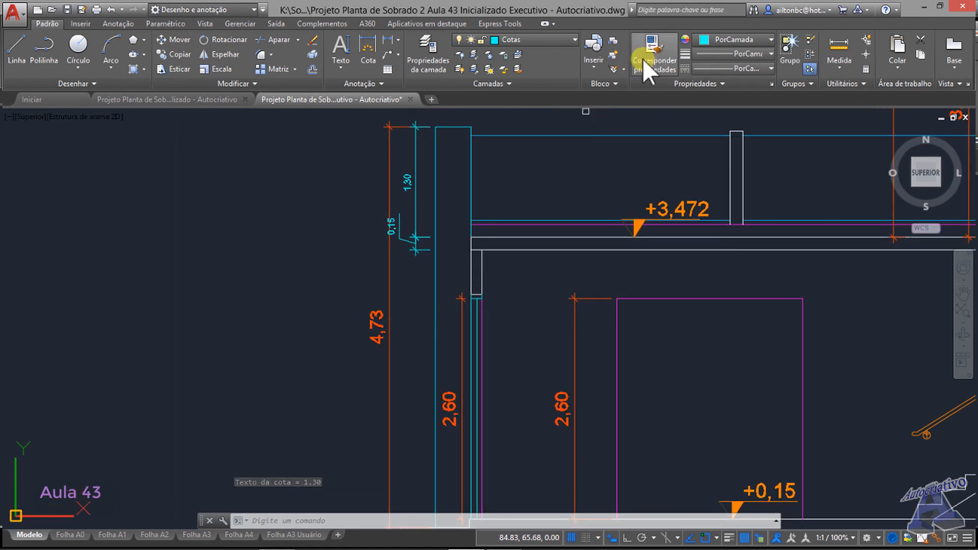
{"action": "left_click", "coordinate": [414, 209]}
{"action": "left_click", "coordinate": [389, 298]}
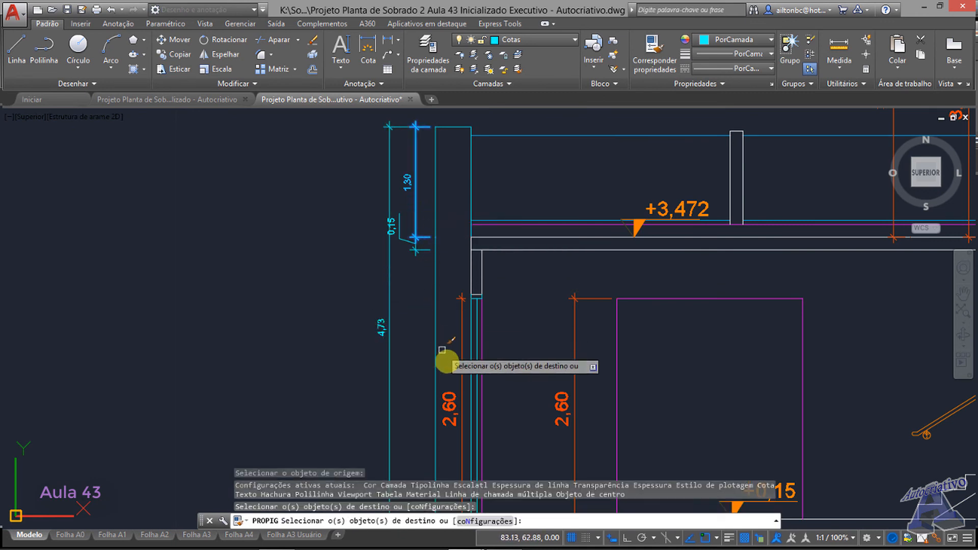
{"action": "left_click", "coordinate": [461, 371]}
{"action": "left_click", "coordinate": [573, 357]}
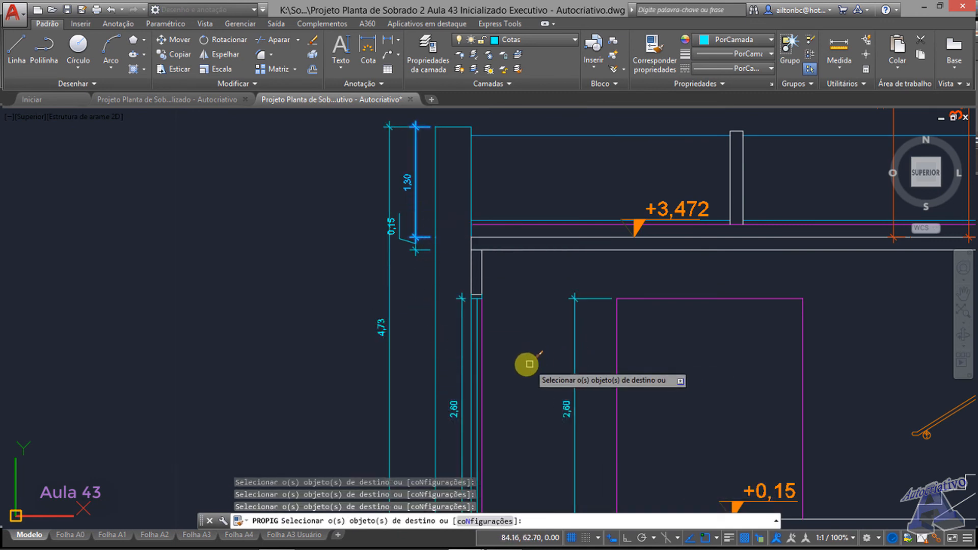
{"action": "key", "text": "Escape"}
Step: Turn off object snap and move the overall pillar height dimension line about 0.15 farther outward from the front pillar
{"action": "middle_click_drag", "start_coordinate": [530, 354], "coordinate": [533, 312]}
{"action": "middle_click_drag", "start_coordinate": [417, 292], "coordinate": [438, 338]}
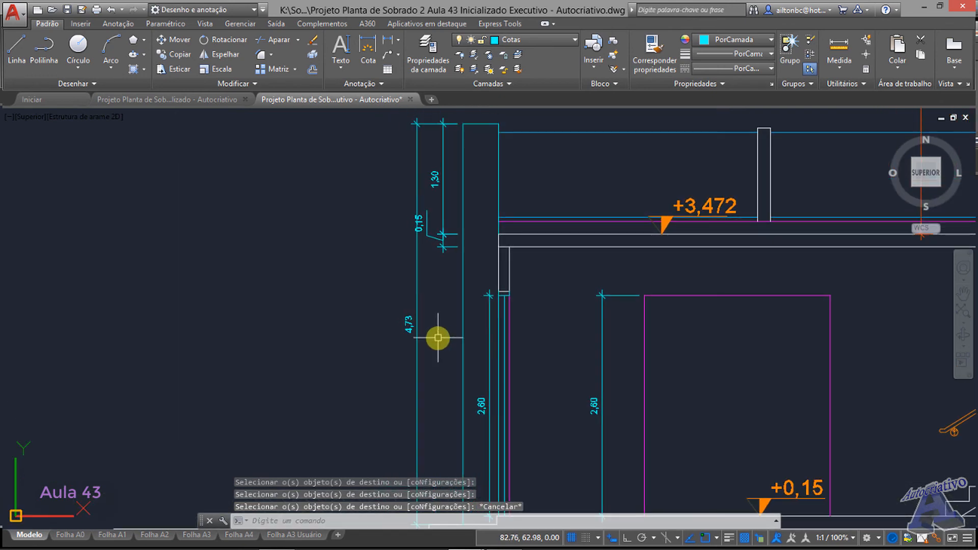
{"action": "left_click_drag", "start_coordinate": [438, 338], "coordinate": [387, 301]}
{"action": "middle_click_drag", "start_coordinate": [436, 176], "coordinate": [460, 235]}
{"action": "left_click", "coordinate": [439, 183]}
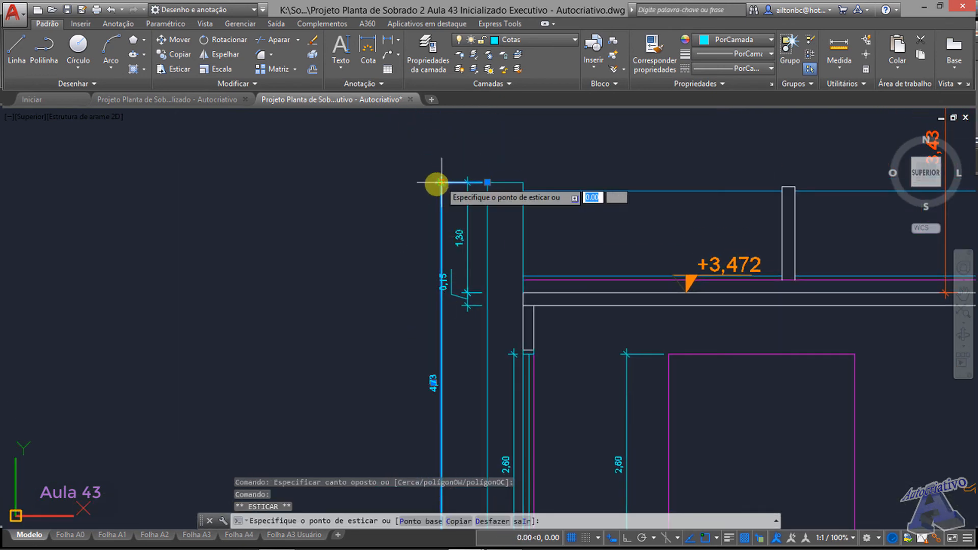
{"action": "scroll", "coordinate": [433, 182], "scroll_direction": "up", "scroll_amount": 4}
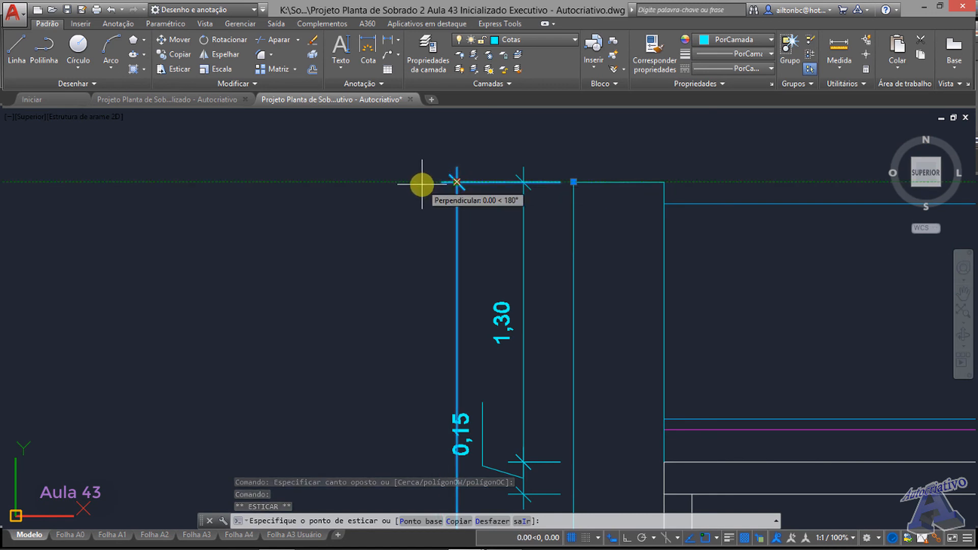
{"action": "key", "text": "F9"}
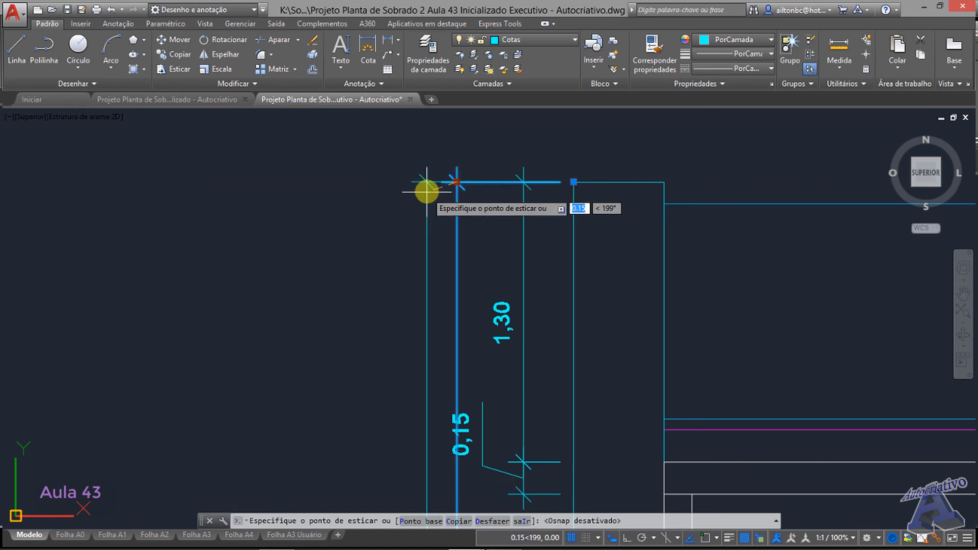
{"action": "left_click", "coordinate": [426, 188]}
{"action": "key", "text": "Escape"}
Step: Turn object snap back on and dimension the front pillar's width in Corte AA, placing it above the pillar's top
{"action": "scroll", "coordinate": [530, 349], "scroll_direction": "down", "scroll_amount": 4}
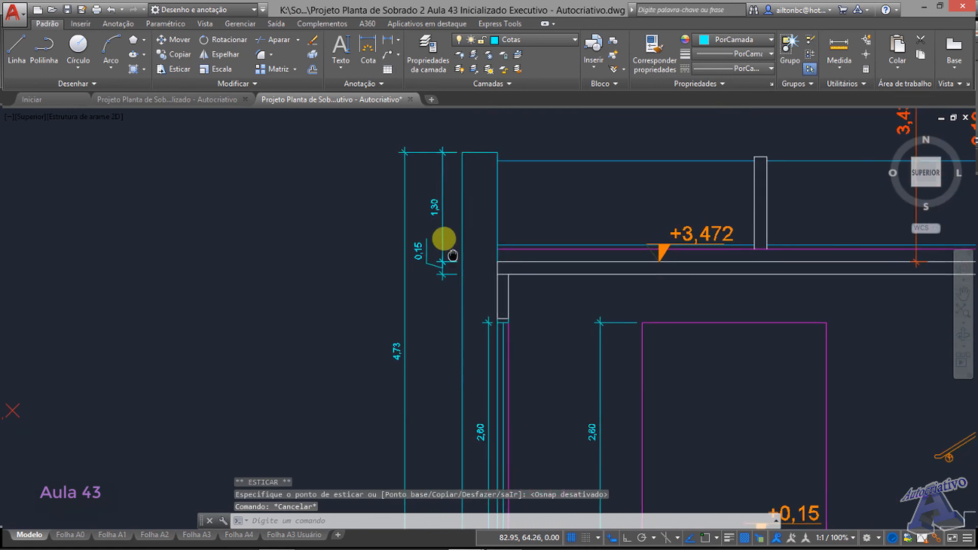
{"action": "middle_click_drag", "start_coordinate": [448, 240], "coordinate": [414, 259]}
{"action": "scroll", "coordinate": [515, 372], "scroll_direction": "down", "scroll_amount": 2}
{"action": "middle_click_drag", "start_coordinate": [518, 370], "coordinate": [444, 286]}
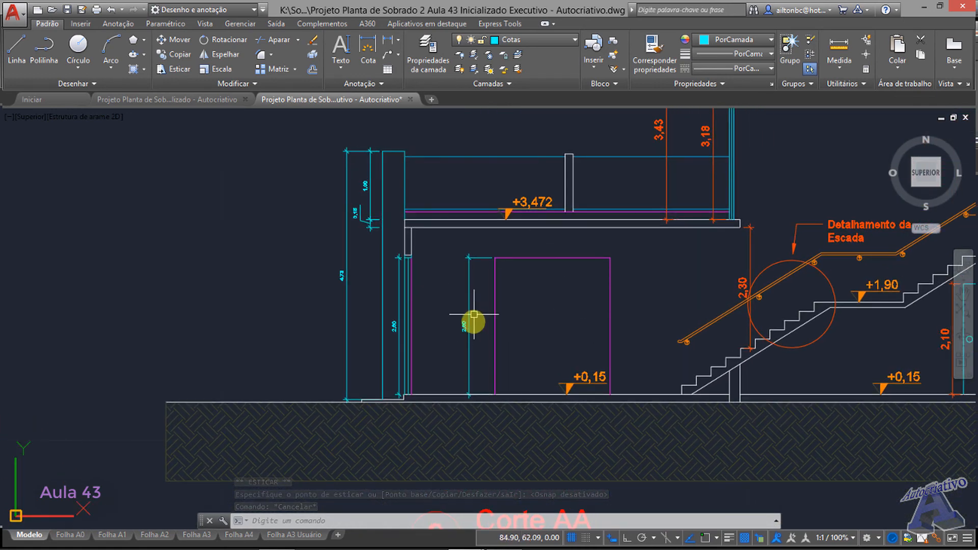
{"action": "middle_click_drag", "start_coordinate": [436, 212], "coordinate": [530, 335]}
{"action": "scroll", "coordinate": [489, 277], "scroll_direction": "up", "scroll_amount": 4}
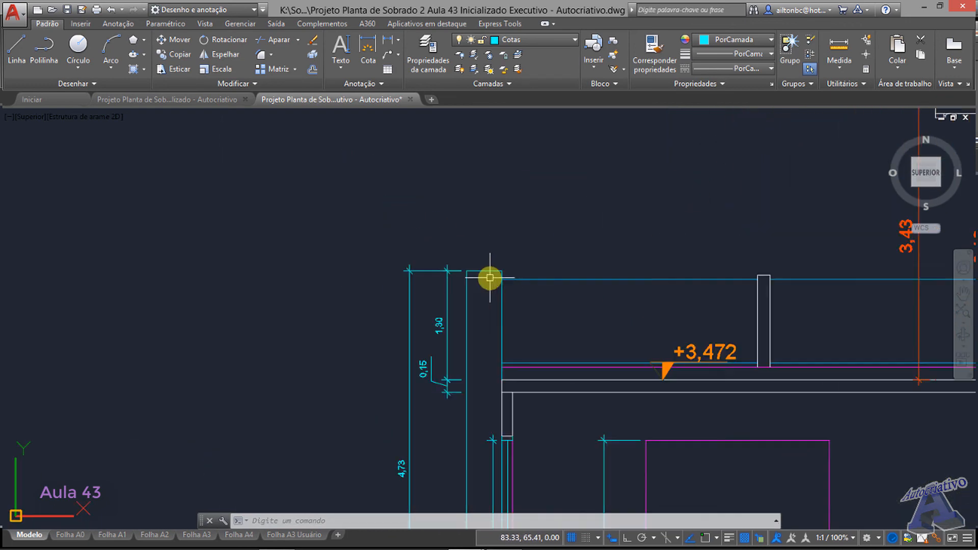
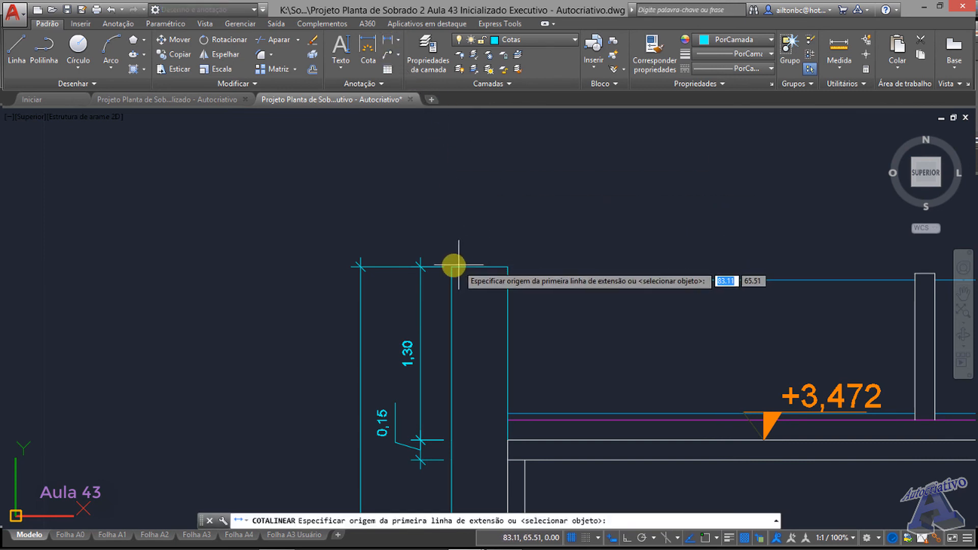
{"action": "key", "text": "F3"}
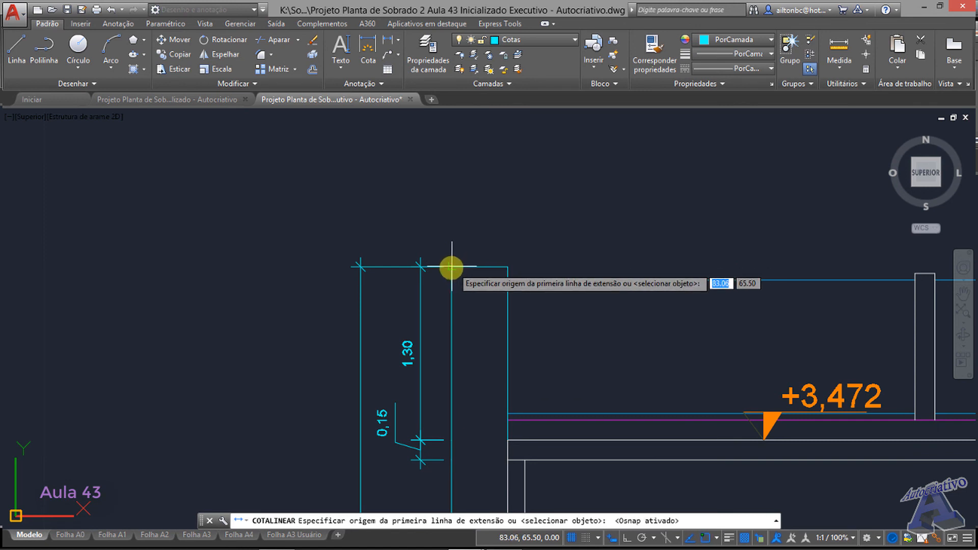
{"action": "left_click", "coordinate": [451, 266]}
{"action": "left_click", "coordinate": [508, 266]}
{"action": "left_click", "coordinate": [507, 228]}
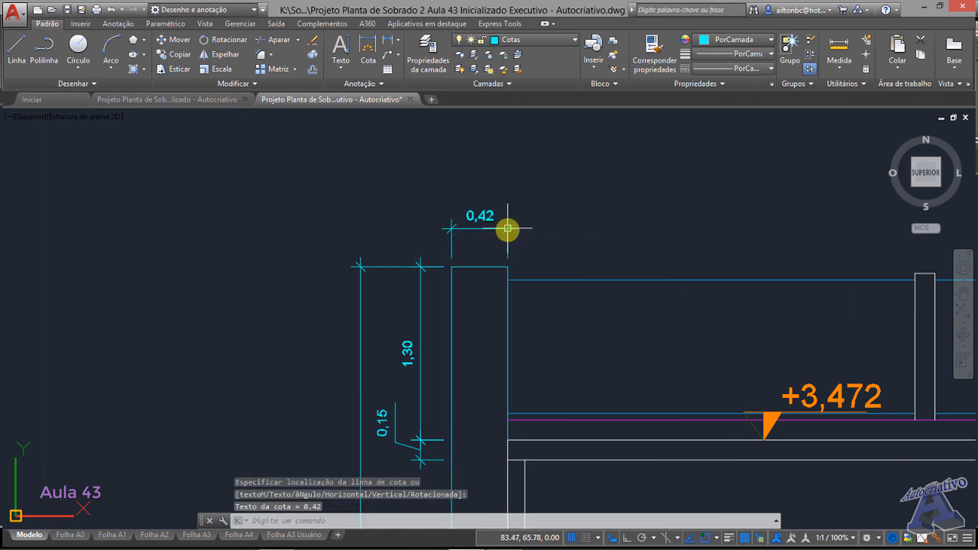
Step: Erase the width dimension above the front pillar in Corte AA
{"action": "left_click", "coordinate": [549, 244]}
{"action": "left_click", "coordinate": [508, 225]}
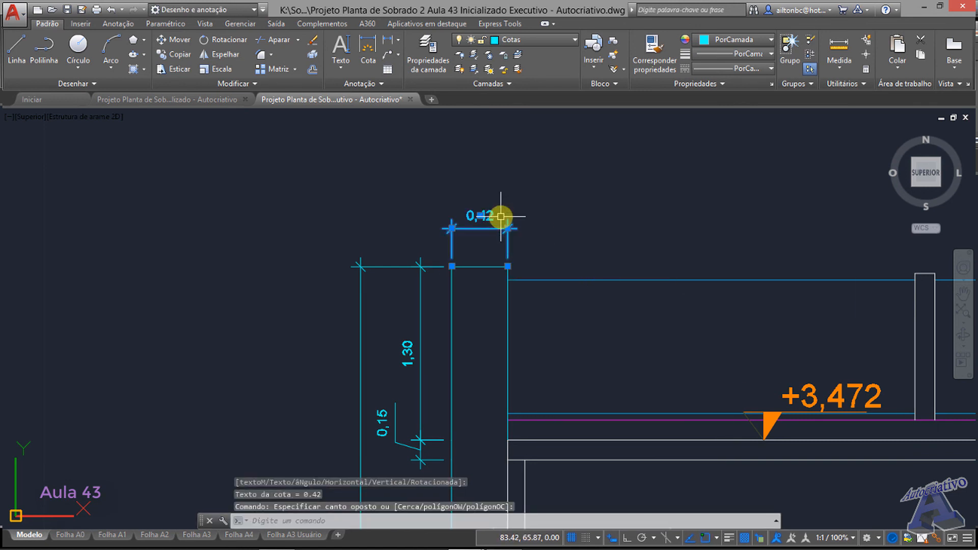
{"action": "key", "text": "Delete"}
Step: Examine the two pillars flanking the front entrance door in the ground floor plan
{"action": "scroll", "coordinate": [489, 281], "scroll_direction": "down", "scroll_amount": 10}
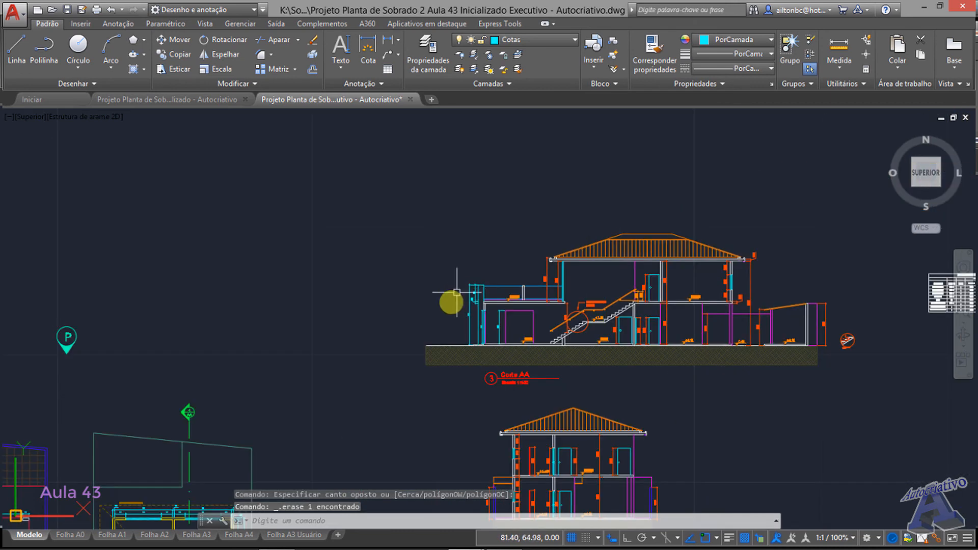
{"action": "middle_click_drag", "start_coordinate": [361, 411], "coordinate": [505, 164]}
{"action": "scroll", "coordinate": [494, 222], "scroll_direction": "up", "scroll_amount": 5}
{"action": "scroll", "coordinate": [486, 249], "scroll_direction": "up", "scroll_amount": 5}
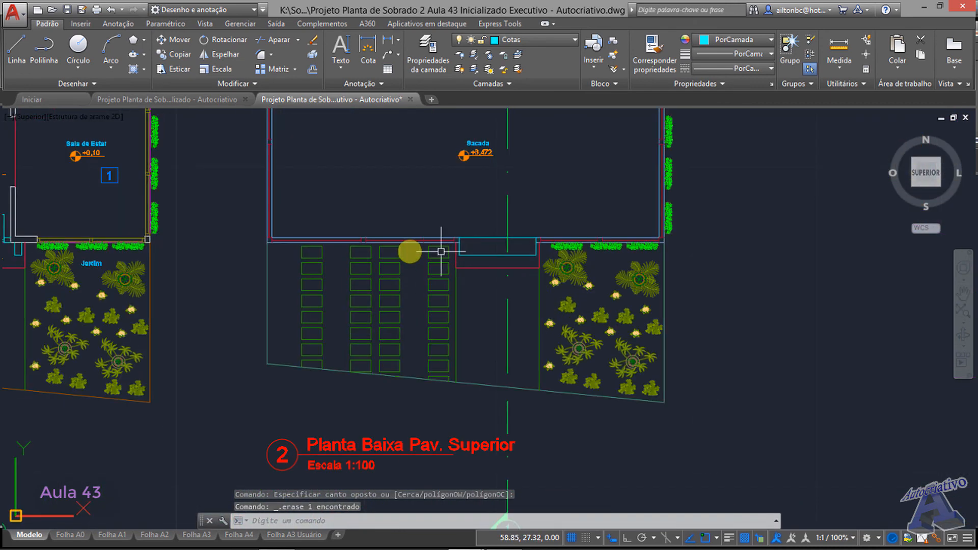
{"action": "middle_click_drag", "start_coordinate": [309, 259], "coordinate": [711, 282]}
{"action": "scroll", "coordinate": [555, 275], "scroll_direction": "up", "scroll_amount": 6}
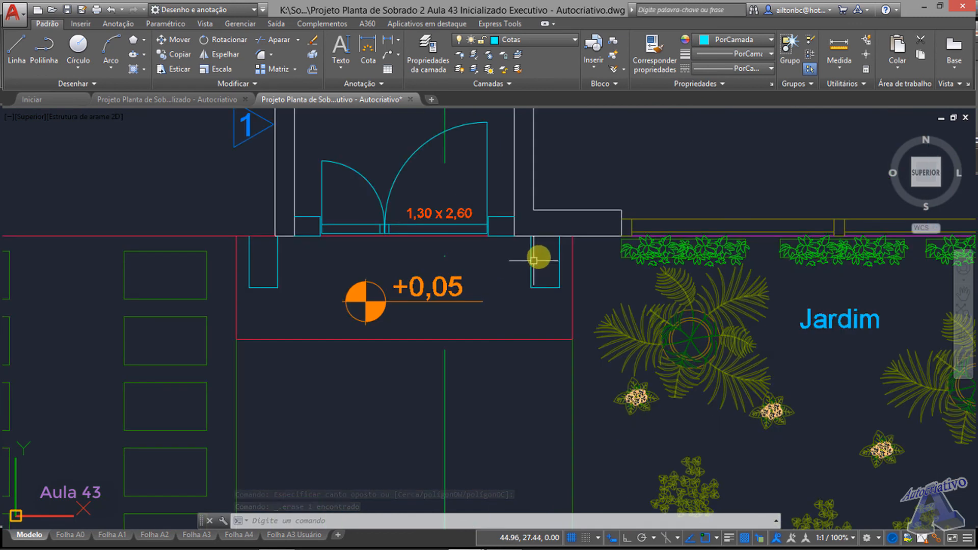
{"action": "middle_click_drag", "start_coordinate": [549, 243], "coordinate": [548, 284]}
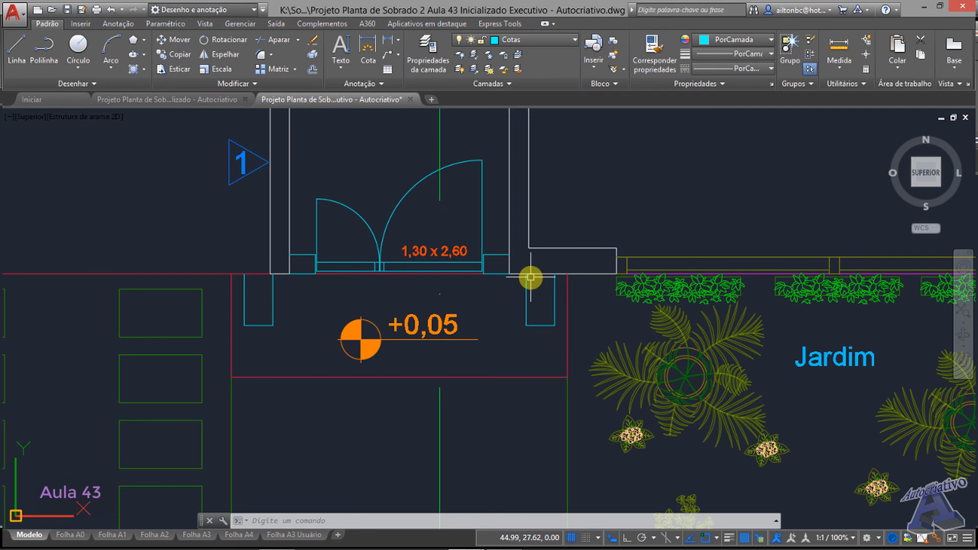
{"action": "scroll", "coordinate": [530, 277], "scroll_direction": "down", "scroll_amount": 8}
{"action": "mouse_move", "coordinate": [647, 243]}
{"action": "middle_mouse_down"}
{"action": "mouse_move", "coordinate": [393, 292]}
{"action": "mouse_move", "coordinate": [382, 345]}
{"action": "middle_mouse_up"}
{"action": "middle_click_drag", "start_coordinate": [580, 367], "coordinate": [536, 353]}
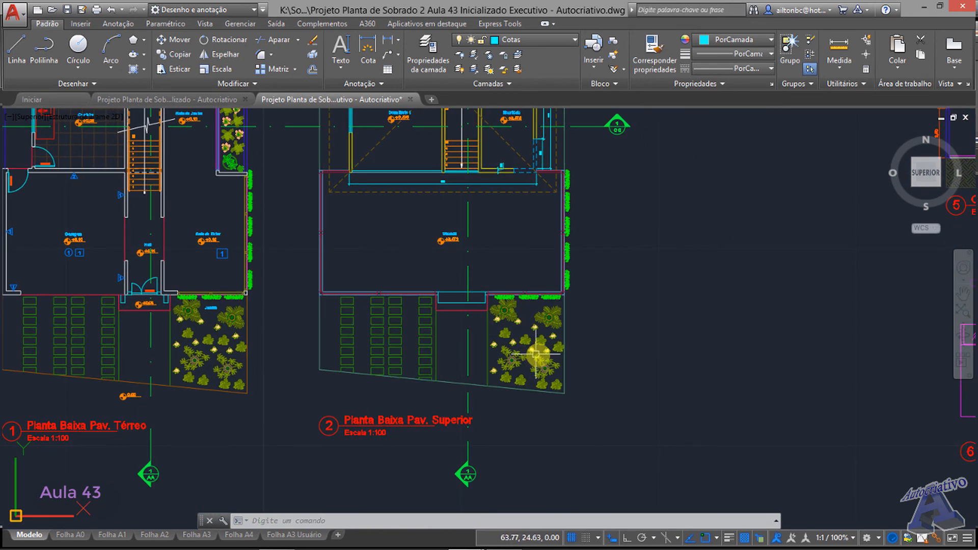
{"action": "scroll", "coordinate": [535, 353], "scroll_direction": "up", "scroll_amount": 2}
{"action": "scroll", "coordinate": [571, 408], "scroll_direction": "up", "scroll_amount": 2}
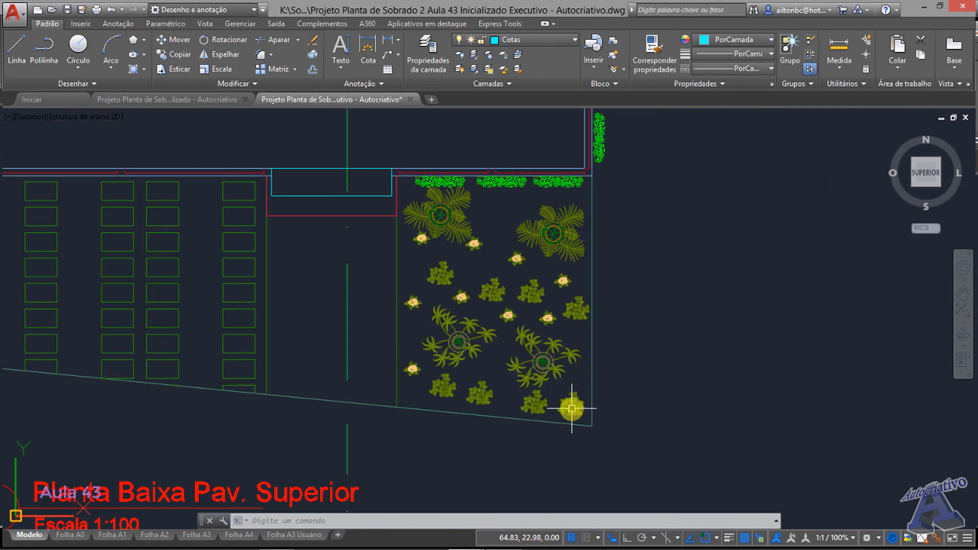
{"action": "left_click", "coordinate": [571, 406]}
{"action": "left_click", "coordinate": [532, 402]}
{"action": "left_click", "coordinate": [478, 393]}
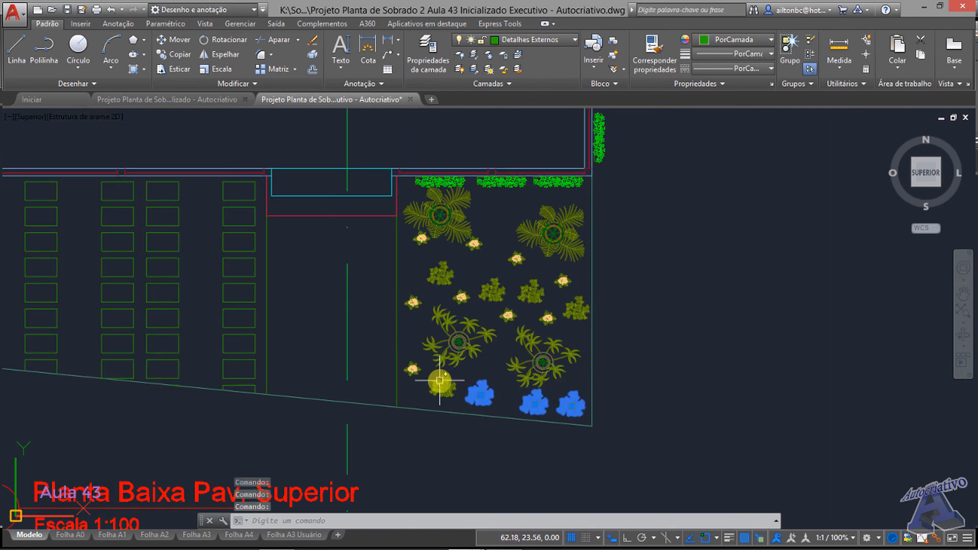
{"action": "left_click", "coordinate": [439, 380]}
{"action": "scroll", "coordinate": [453, 361], "scroll_direction": "down", "scroll_amount": 2}
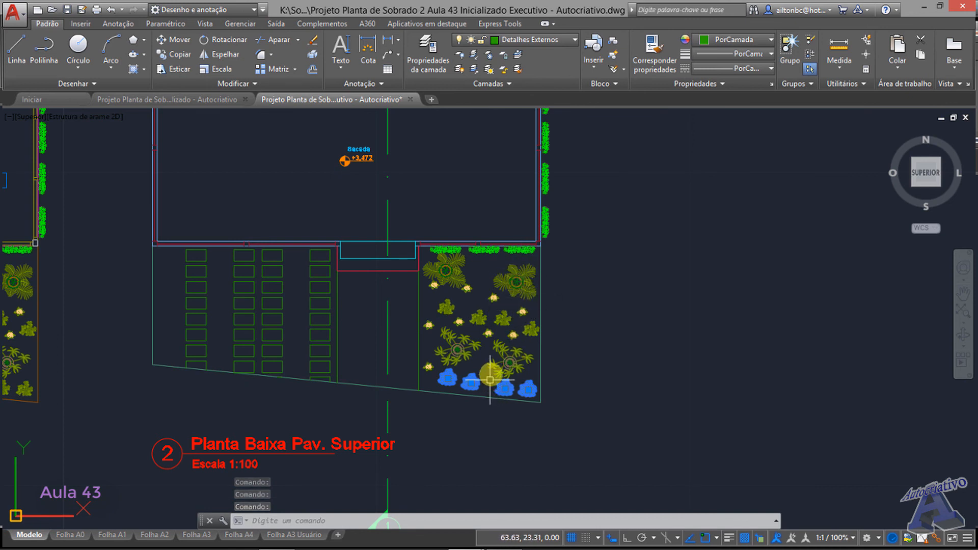
{"action": "left_click", "coordinate": [509, 360]}
{"action": "left_click", "coordinate": [449, 348]}
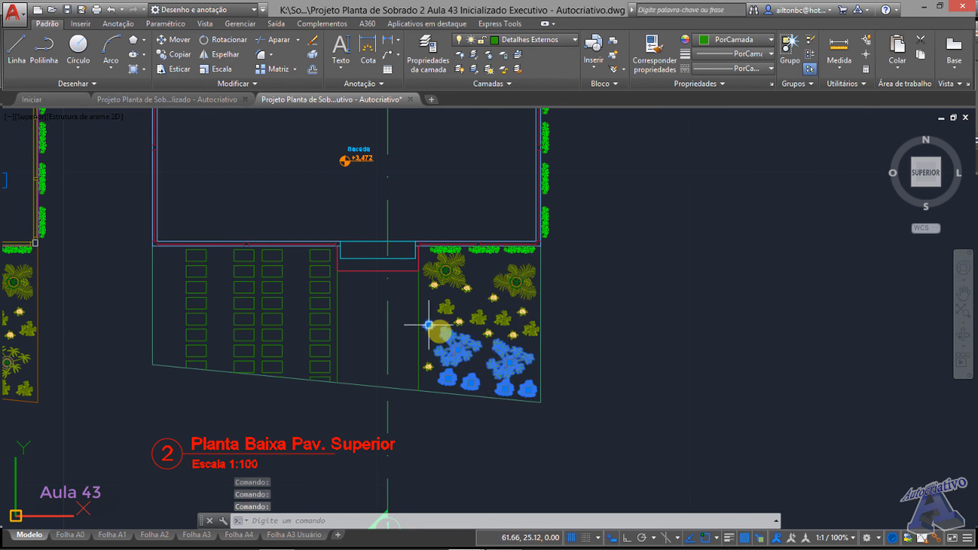
{"action": "left_click", "coordinate": [428, 325]}
{"action": "left_click", "coordinate": [428, 368]}
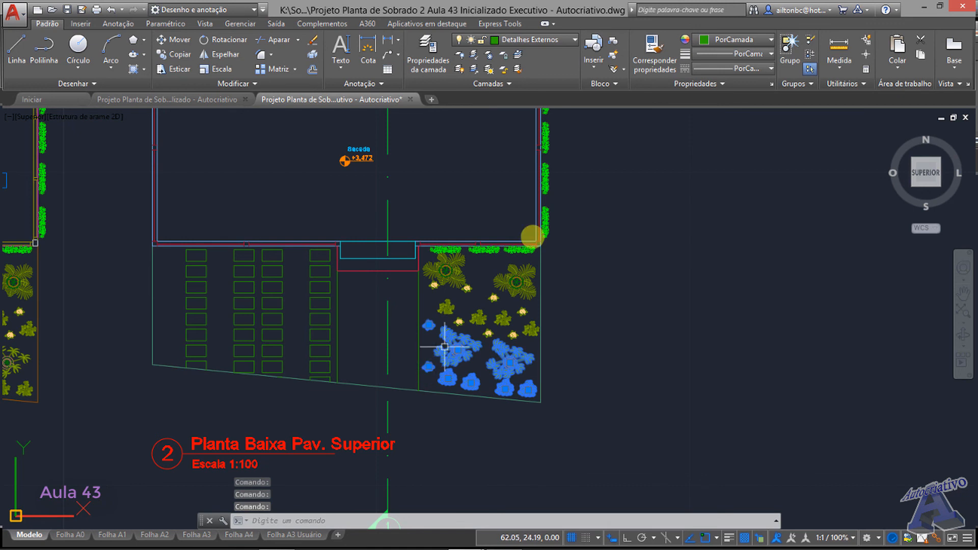
{"action": "left_click", "coordinate": [731, 40]}
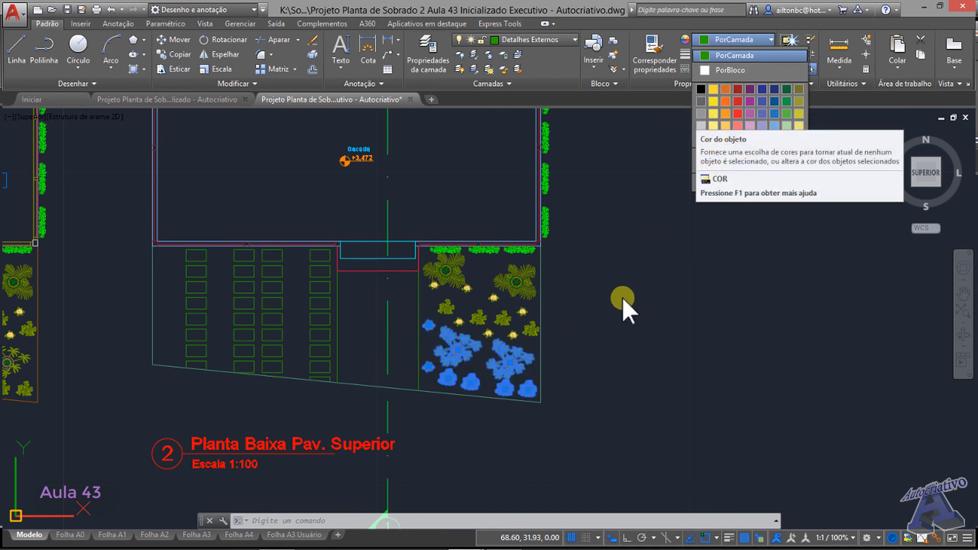
{"action": "key", "text": "Escape"}
{"action": "key", "text": "Escape"}
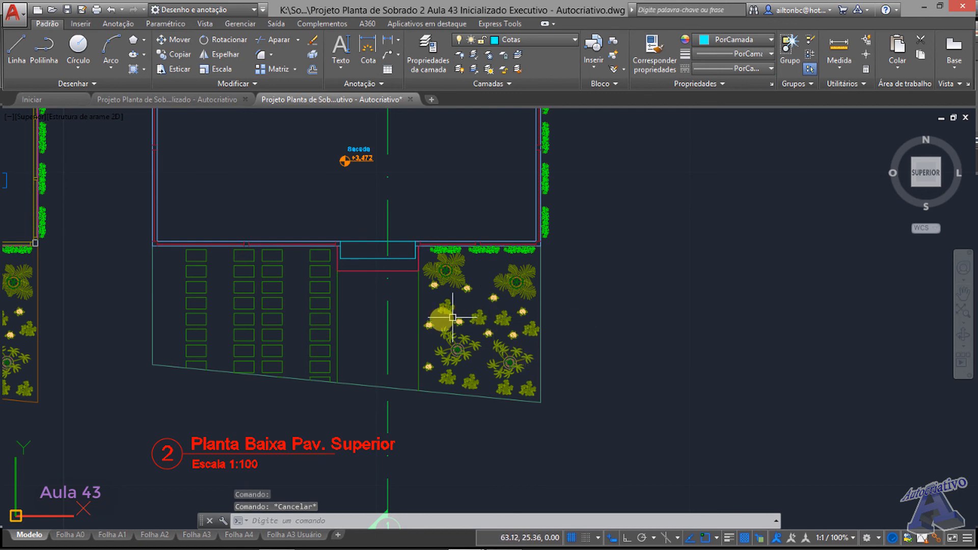
Step: Review the front garden of the ground floor plan, the front elevation and sections Corte BB and Corte CC
{"action": "mouse_move", "coordinate": [378, 339]}
{"action": "middle_mouse_down"}
{"action": "mouse_move", "coordinate": [535, 324]}
{"action": "mouse_move", "coordinate": [836, 357]}
{"action": "middle_mouse_up"}
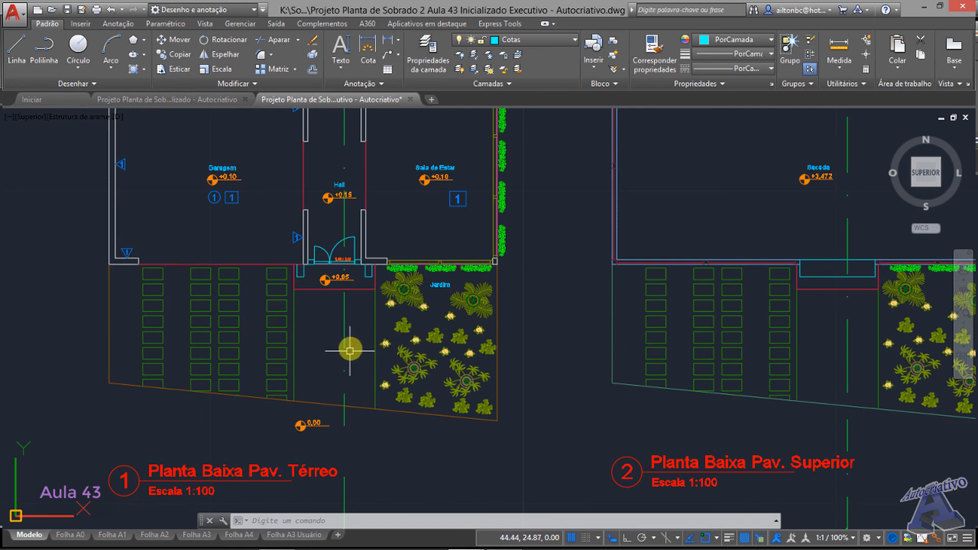
{"action": "scroll", "coordinate": [461, 307], "scroll_direction": "down", "scroll_amount": 2}
{"action": "mouse_move", "coordinate": [493, 238]}
{"action": "middle_mouse_down"}
{"action": "mouse_move", "coordinate": [389, 355]}
{"action": "mouse_move", "coordinate": [350, 353]}
{"action": "mouse_move", "coordinate": [164, 291]}
{"action": "middle_mouse_up"}
{"action": "scroll", "coordinate": [618, 399], "scroll_direction": "up", "scroll_amount": 4}
{"action": "middle_click_drag", "start_coordinate": [677, 380], "coordinate": [438, 280]}
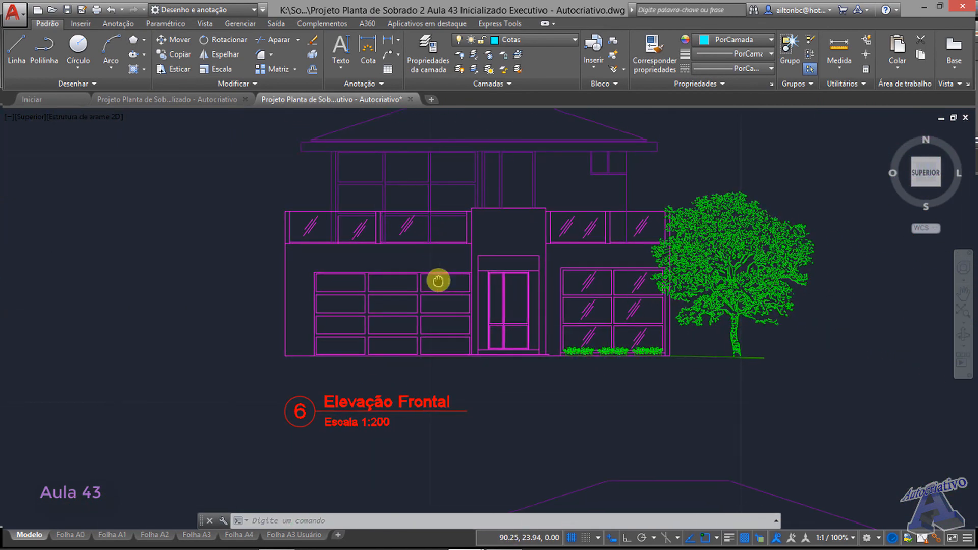
{"action": "scroll", "coordinate": [444, 301], "scroll_direction": "down", "scroll_amount": 2}
{"action": "scroll", "coordinate": [458, 347], "scroll_direction": "down", "scroll_amount": 2}
{"action": "middle_click_drag", "start_coordinate": [478, 387], "coordinate": [507, 473]}
{"action": "mouse_move", "coordinate": [480, 325]}
{"action": "middle_mouse_down"}
{"action": "mouse_move", "coordinate": [494, 374]}
{"action": "mouse_move", "coordinate": [545, 441]}
{"action": "middle_mouse_up"}
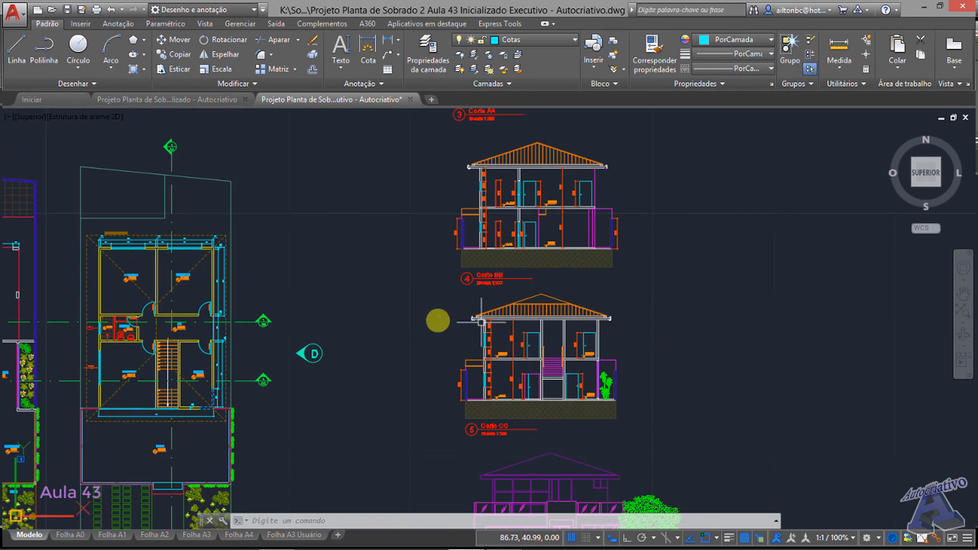
Step: Dimension the vertical distance from the veranda's corner pillar to the Área de Serviço's outer wall, placing it outside the veranda edge
{"action": "mouse_move", "coordinate": [437, 320]}
{"action": "middle_mouse_down"}
{"action": "mouse_move", "coordinate": [623, 334]}
{"action": "mouse_move", "coordinate": [821, 371]}
{"action": "middle_mouse_up"}
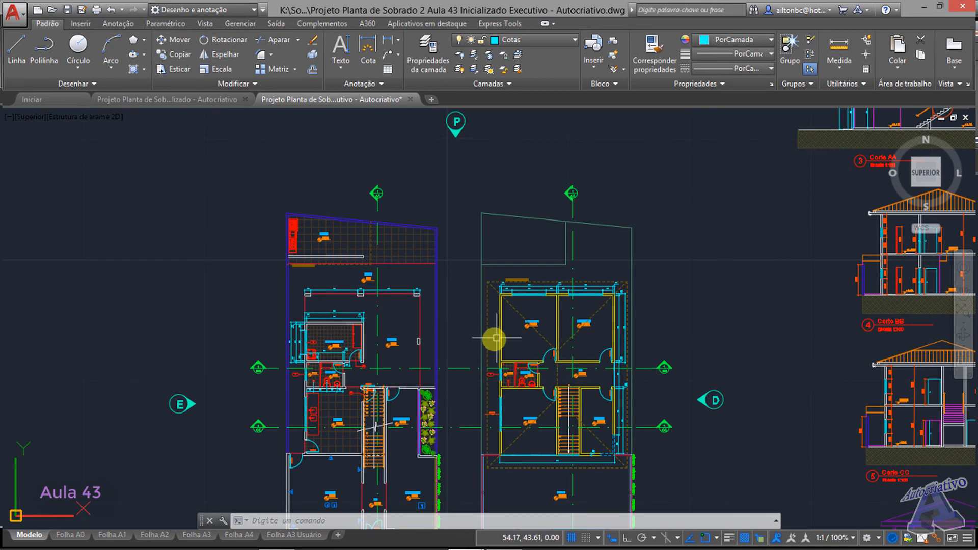
{"action": "scroll", "coordinate": [398, 333], "scroll_direction": "up", "scroll_amount": 4}
{"action": "mouse_move", "coordinate": [396, 331]}
{"action": "middle_mouse_down"}
{"action": "mouse_move", "coordinate": [447, 317]}
{"action": "mouse_move", "coordinate": [500, 321]}
{"action": "mouse_move", "coordinate": [494, 326]}
{"action": "middle_mouse_up"}
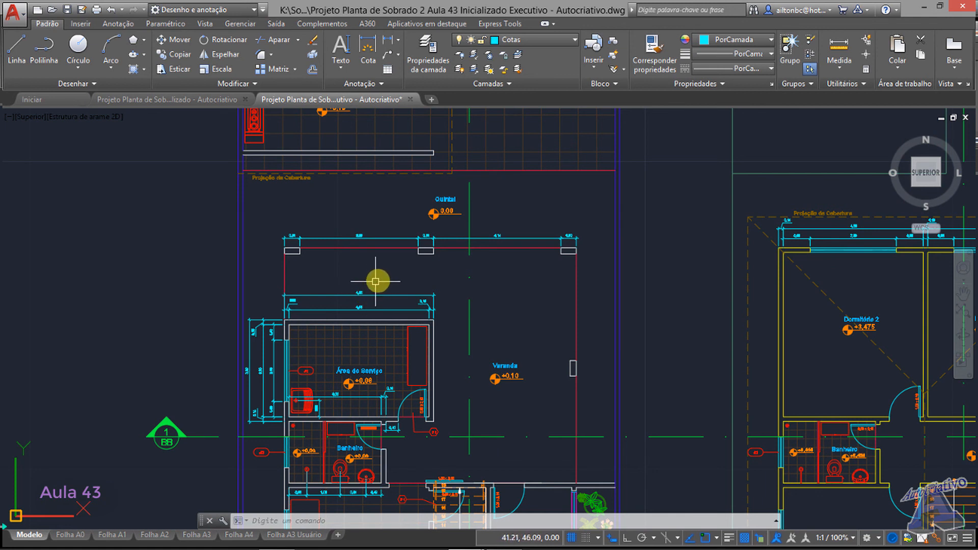
{"action": "scroll", "coordinate": [288, 279], "scroll_direction": "up", "scroll_amount": 2}
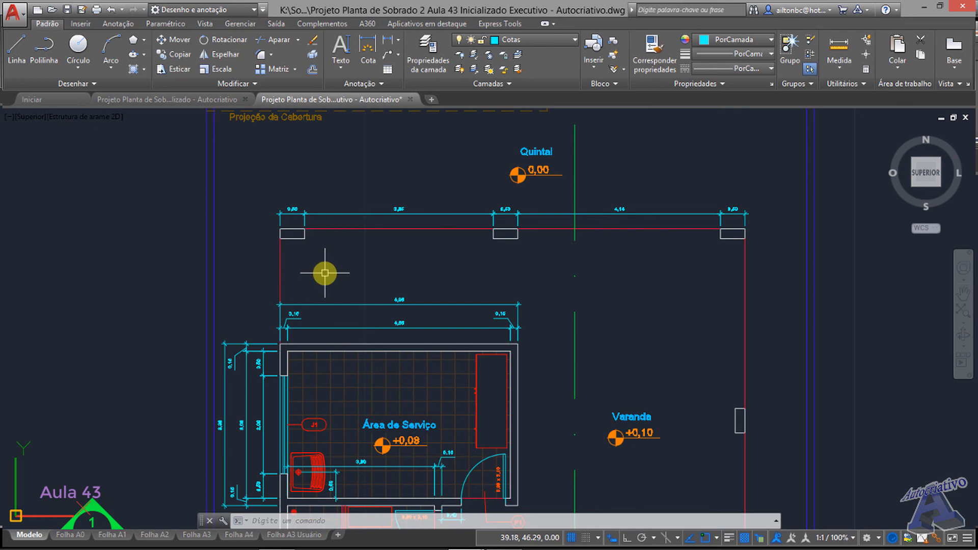
{"action": "scroll", "coordinate": [311, 275], "scroll_direction": "up", "scroll_amount": 2}
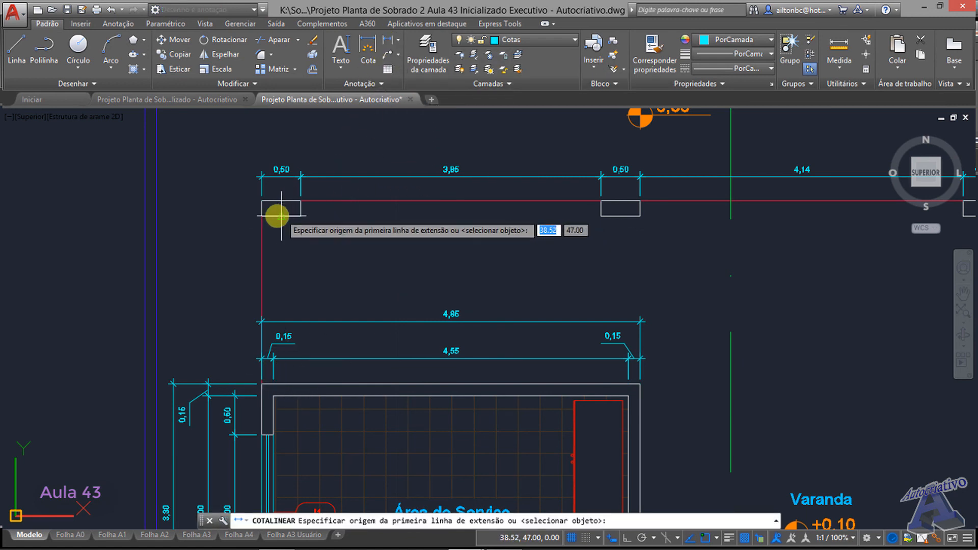
{"action": "left_click", "coordinate": [262, 215]}
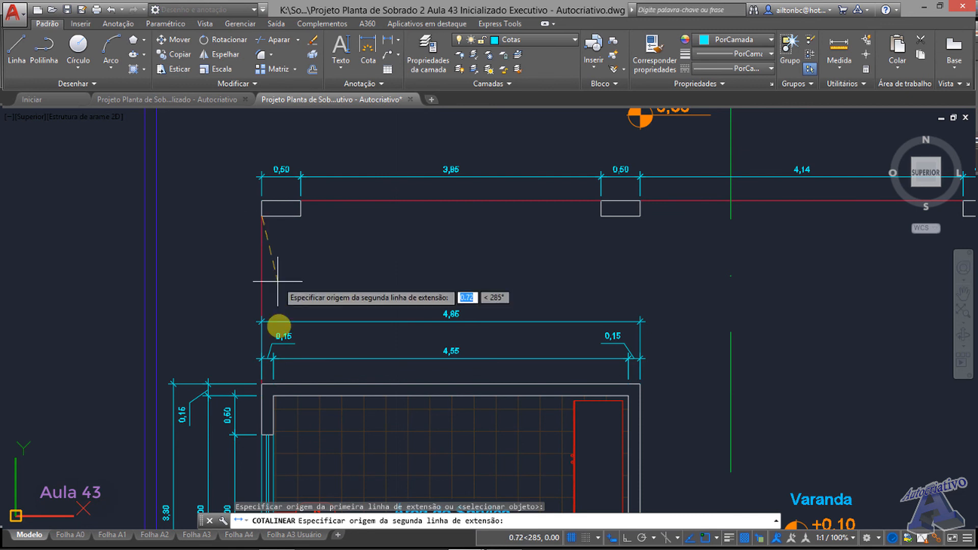
{"action": "left_click", "coordinate": [262, 384]}
{"action": "left_click", "coordinate": [235, 354]}
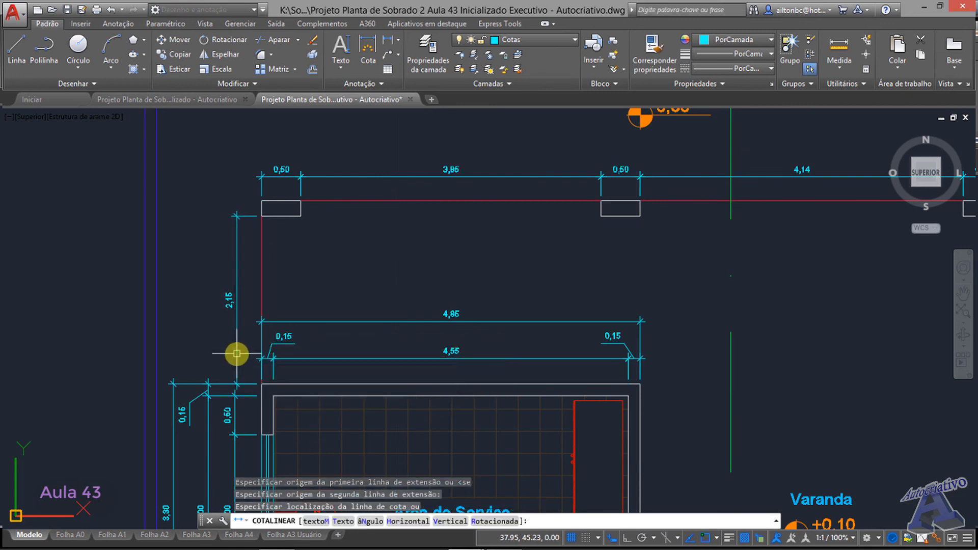
Step: Dimension the depth of the veranda's corner pillar, aligned with the pillar-to-wall dimension outside the veranda edge
{"action": "left_click", "coordinate": [368, 51]}
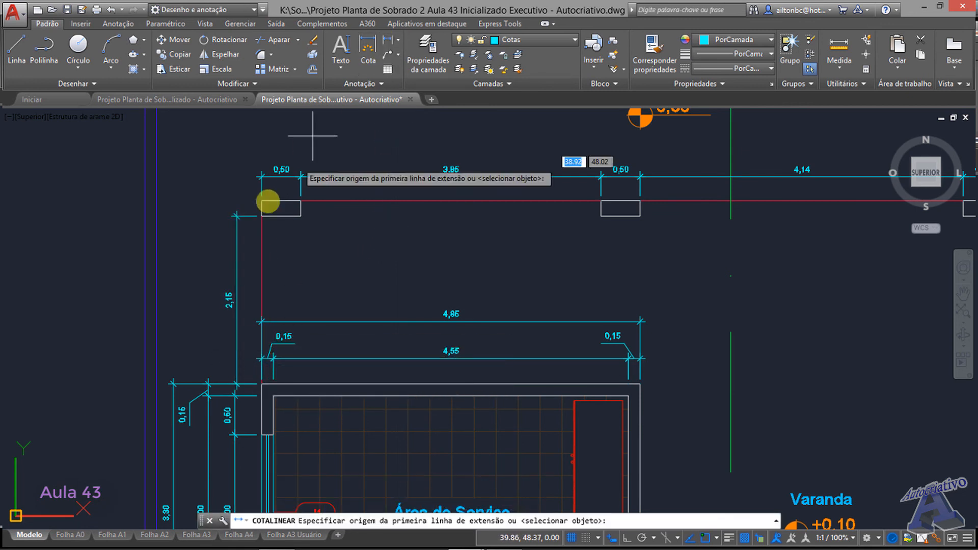
{"action": "scroll", "coordinate": [259, 212], "scroll_direction": "up", "scroll_amount": 4}
{"action": "left_click", "coordinate": [262, 185]}
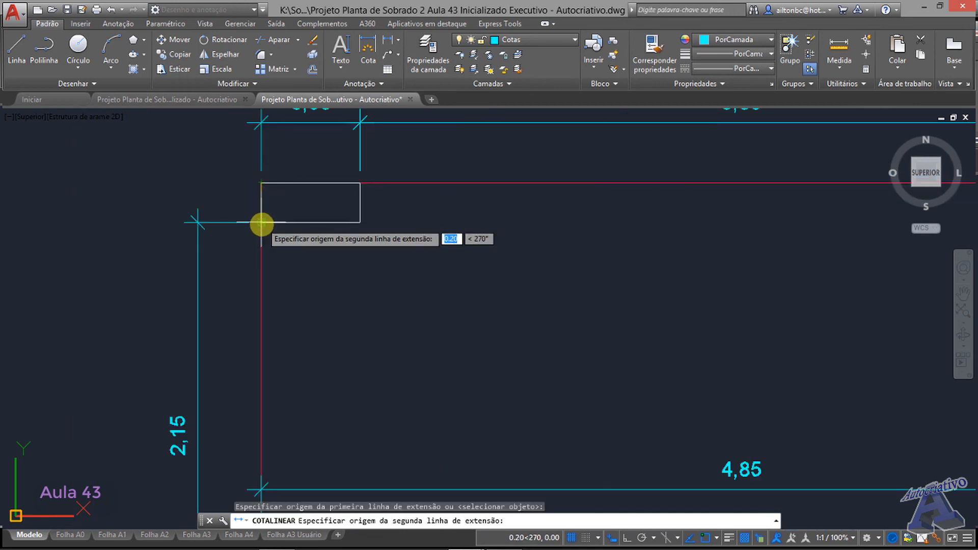
{"action": "left_click", "coordinate": [261, 223]}
{"action": "left_click", "coordinate": [199, 224]}
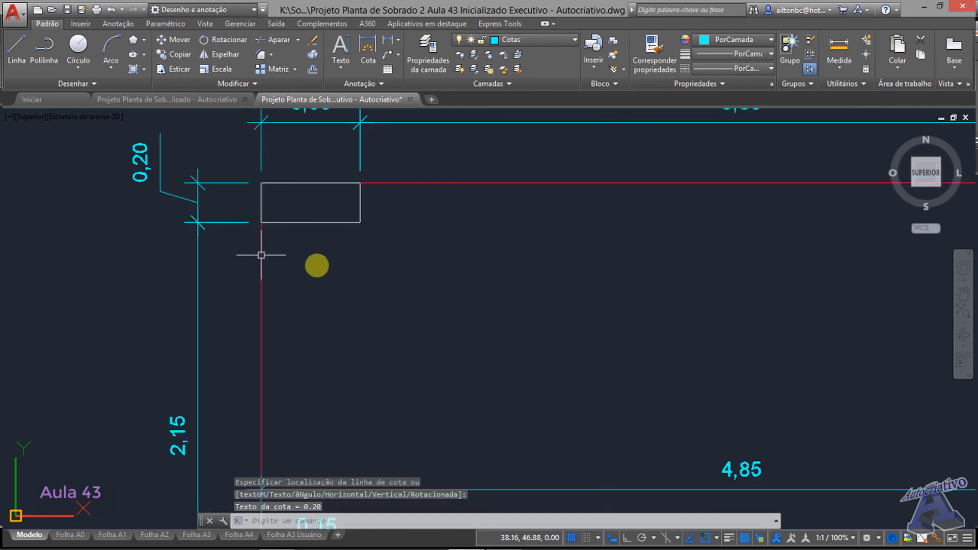
{"action": "scroll", "coordinate": [316, 259], "scroll_direction": "down", "scroll_amount": 6}
{"action": "middle_click_drag", "start_coordinate": [445, 283], "coordinate": [367, 252]}
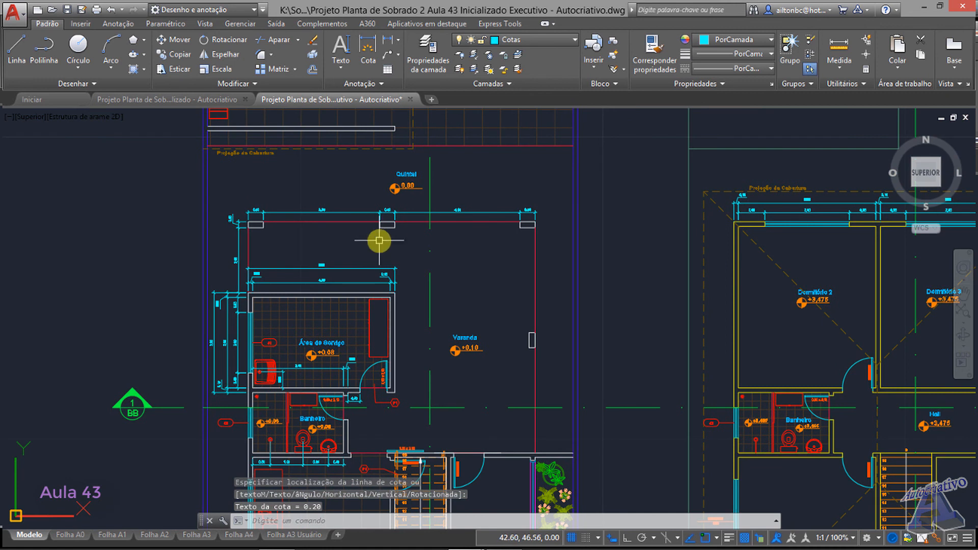